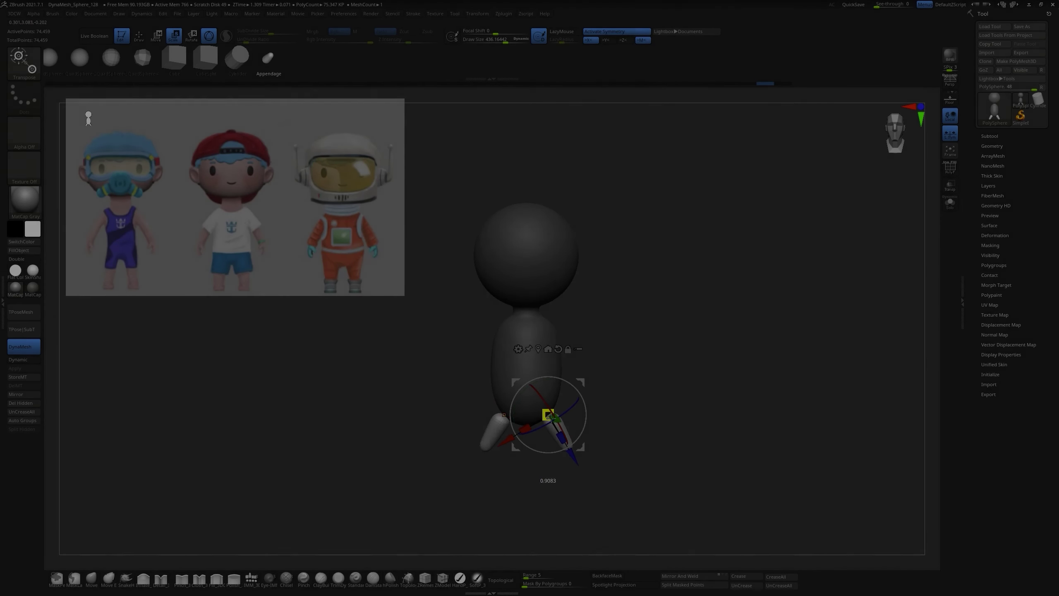
Step: Mask all but the lower legs and move them longer with a bend at the bottom
mouse_move(591, 381)
mouse_down()
mouse_move(559, 376)
mouse_move(629, 394)
mouse_up()
key(q)
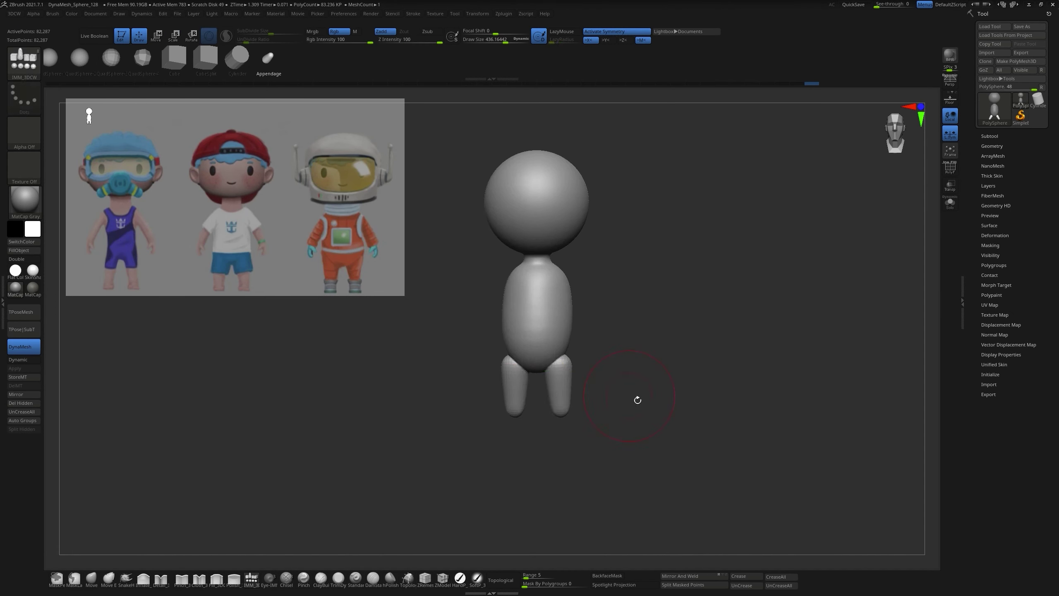
key(ctrl)
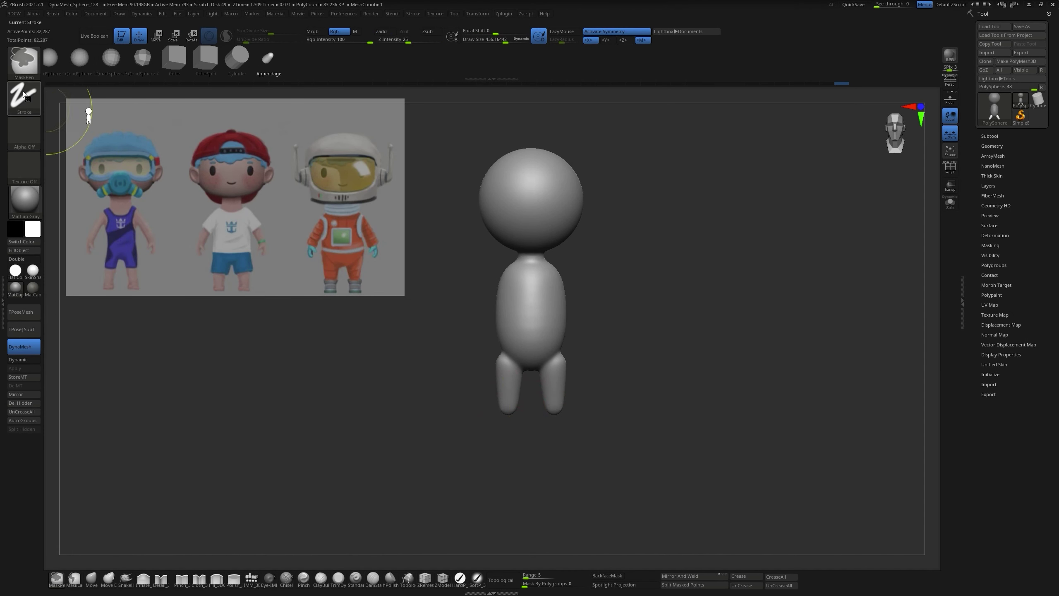
ctrl+drag(511, 442, 558, 397)
ctrl+click(586, 397)
key(w)
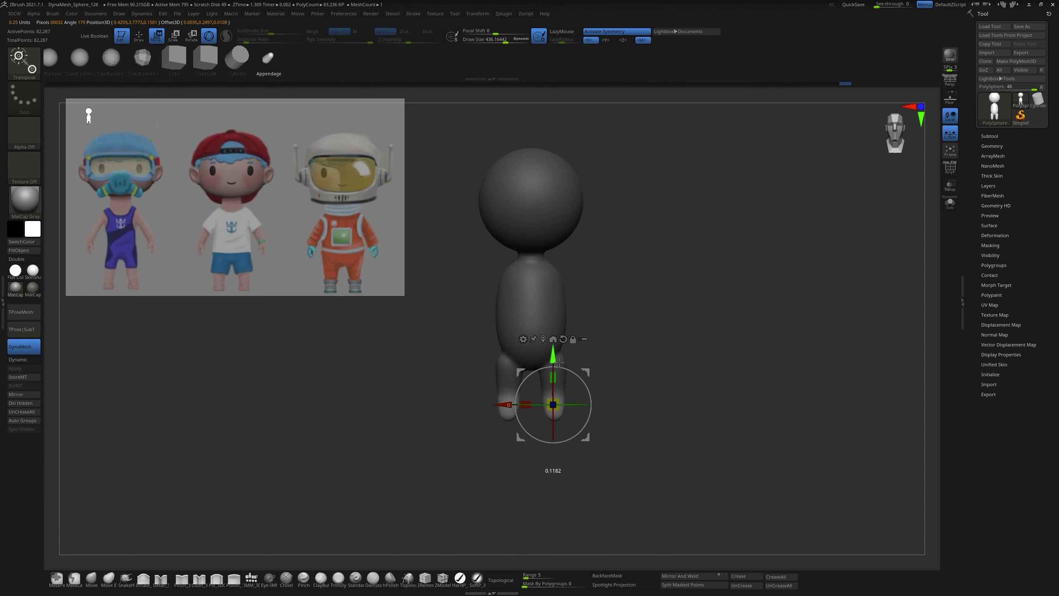
drag(559, 361, 570, 400)
Step: Clear the mask and check the lengthened legs from several angles and with polygroup colours
key(q)
key(b)
key(m)
key(v)
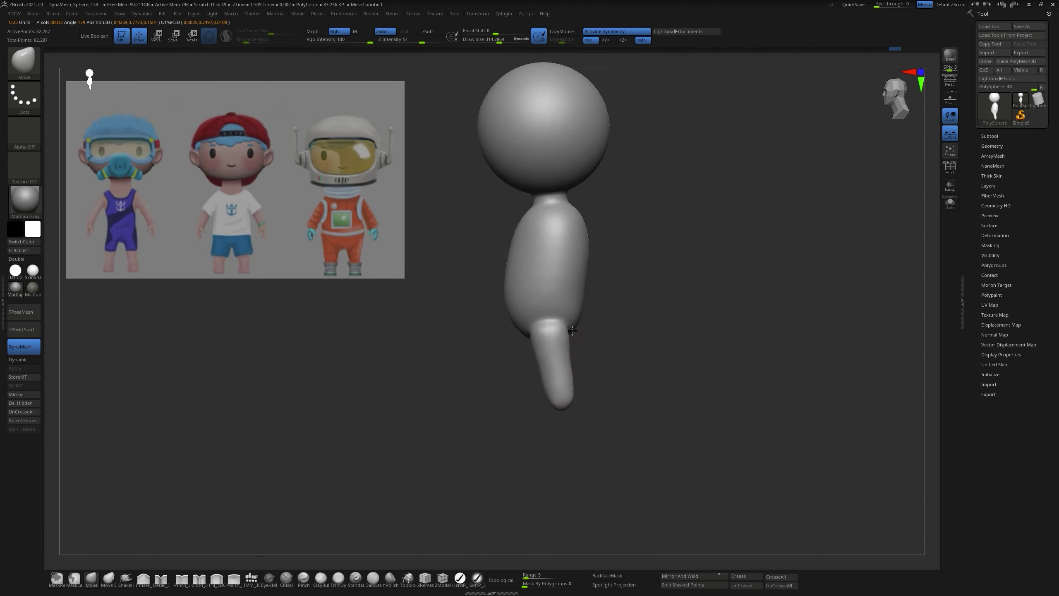
shift+drag(572, 331, 233, 580)
mouse_move(523, 357)
mouse_down()
mouse_move(133, 573)
mouse_move(605, 330)
mouse_up()
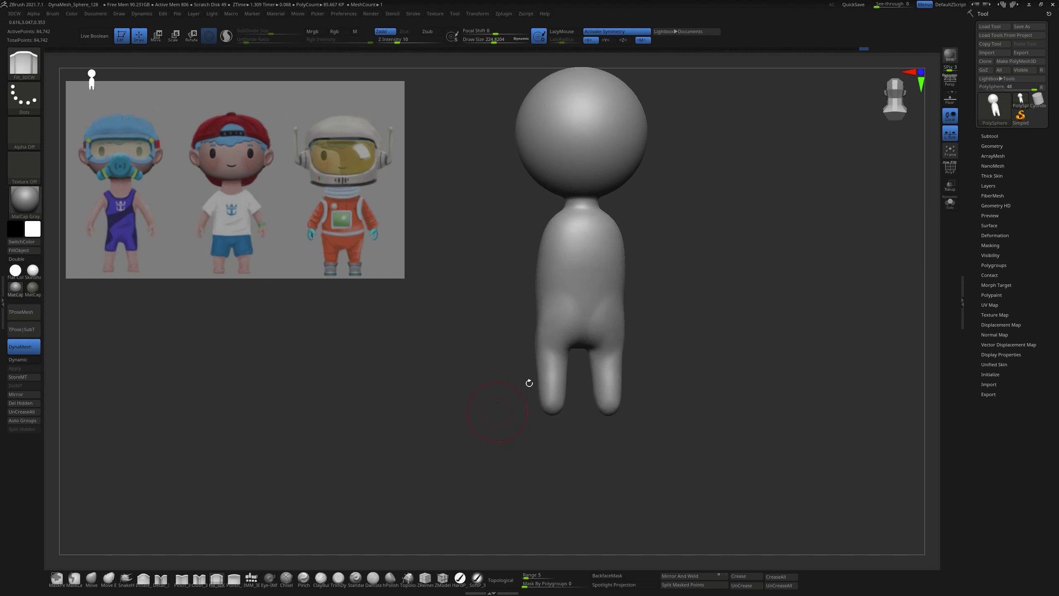
key(shift+f)
key(shift+f)
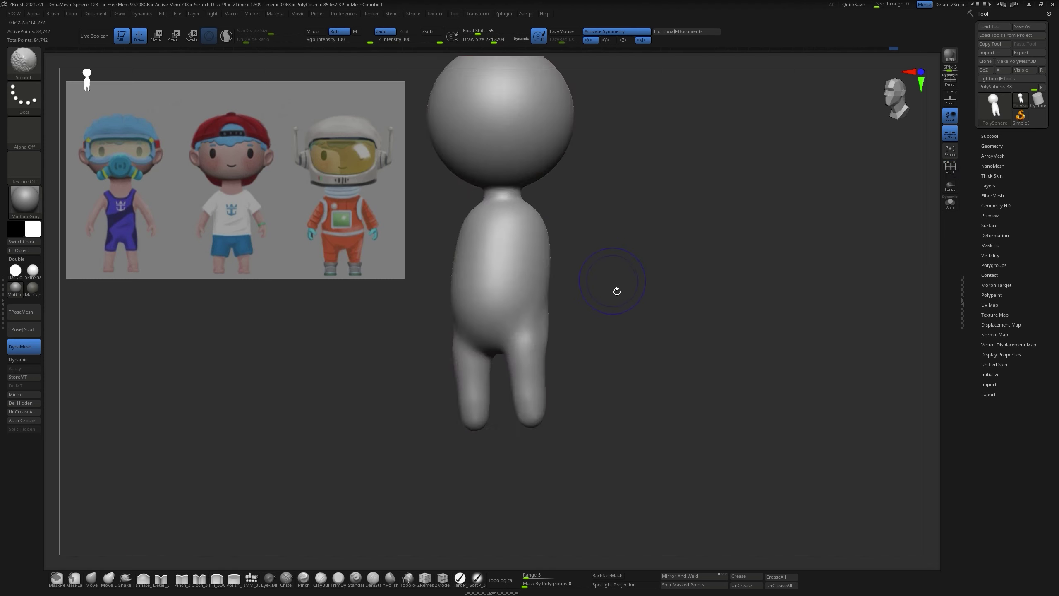
key(shift+f)
key(shift+f)
mouse_move(603, 318)
mouse_down()
mouse_move(583, 415)
mouse_move(586, 355)
mouse_up()
Step: Insert spheres under the legs as rounded feet and DynaMesh them into the body
key(w)
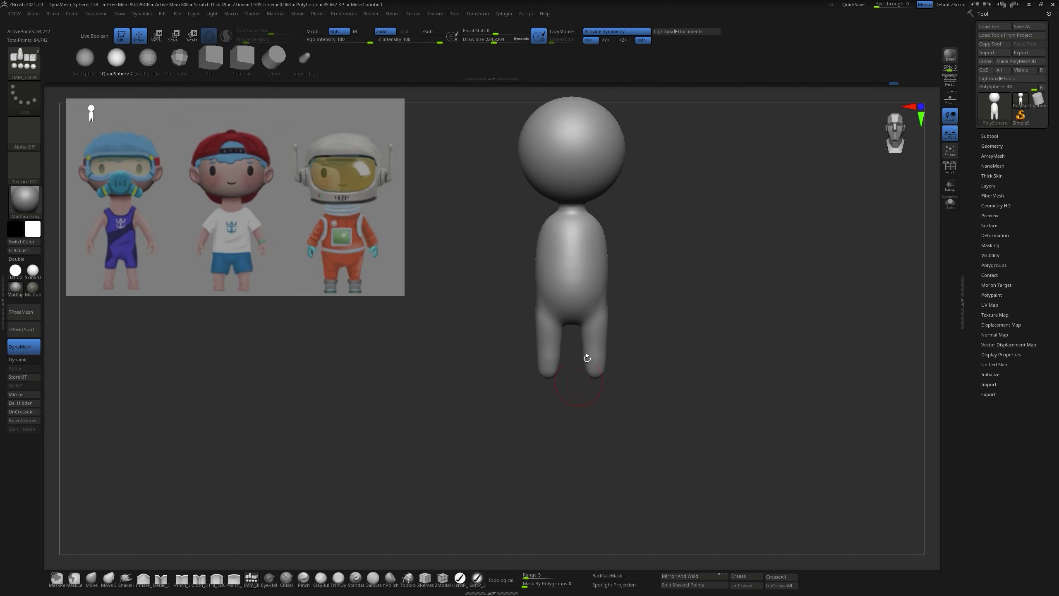
click(586, 363)
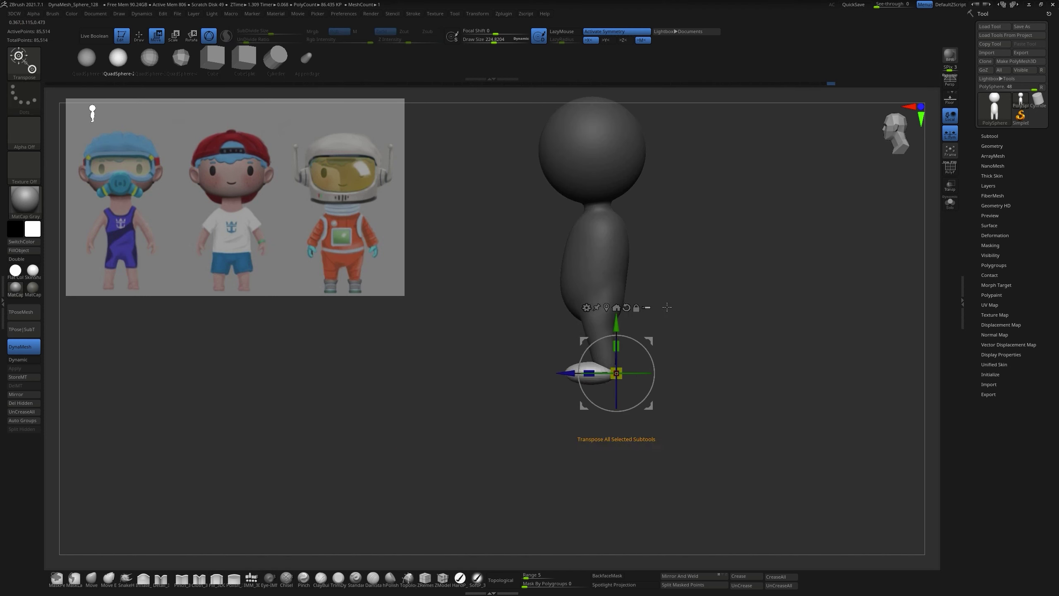
mouse_move(667, 307)
ctrl+mouse_down()
mouse_move(684, 325)
mouse_move(616, 384)
mouse_move(633, 385)
ctrl+mouse_up()
key(q)
ctrl+shift+click(23, 60)
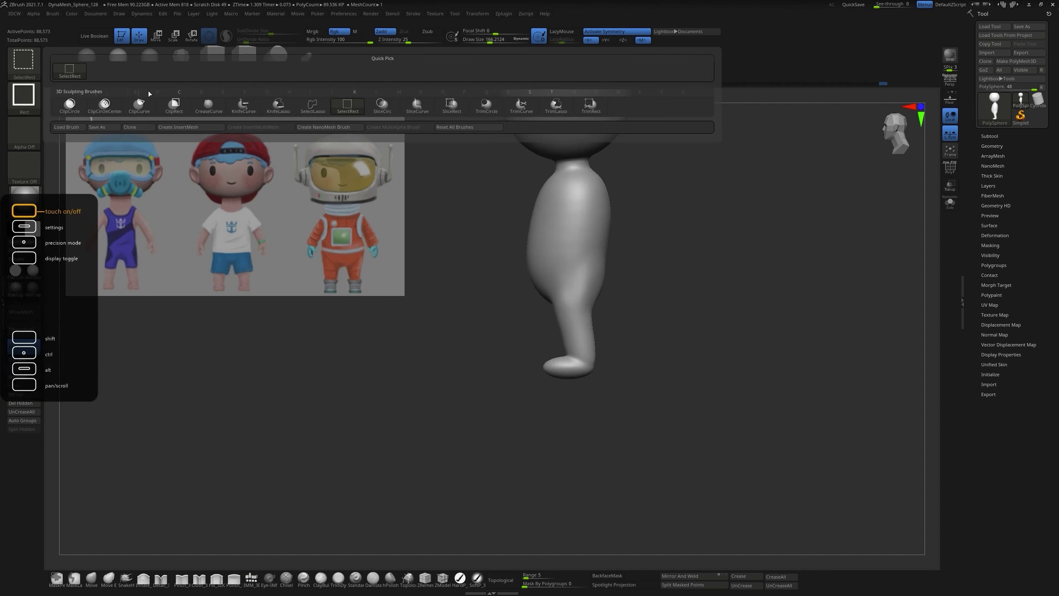
Step: Slice across the feet with KnifeCurve to flatten them
click(246, 110)
ctrl+shift+drag(435, 376, 737, 395)
ctrl+drag(671, 322, 645, 360)
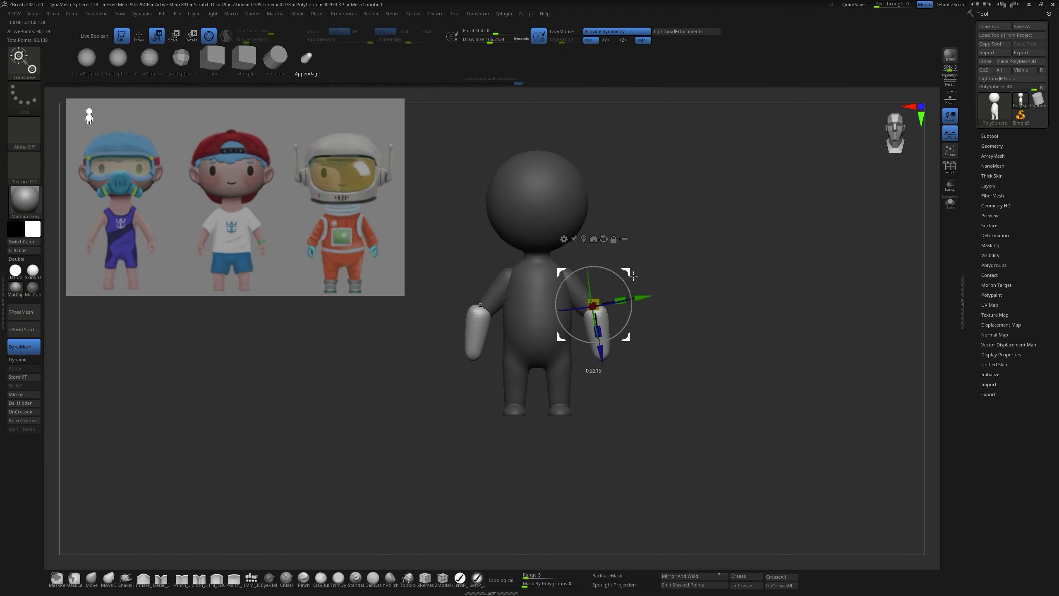
Step: Check the new arms from several angles and smooth the joins into the body
mouse_move(633, 275)
mouse_down()
mouse_move(707, 253)
mouse_move(684, 292)
mouse_move(597, 310)
mouse_up()
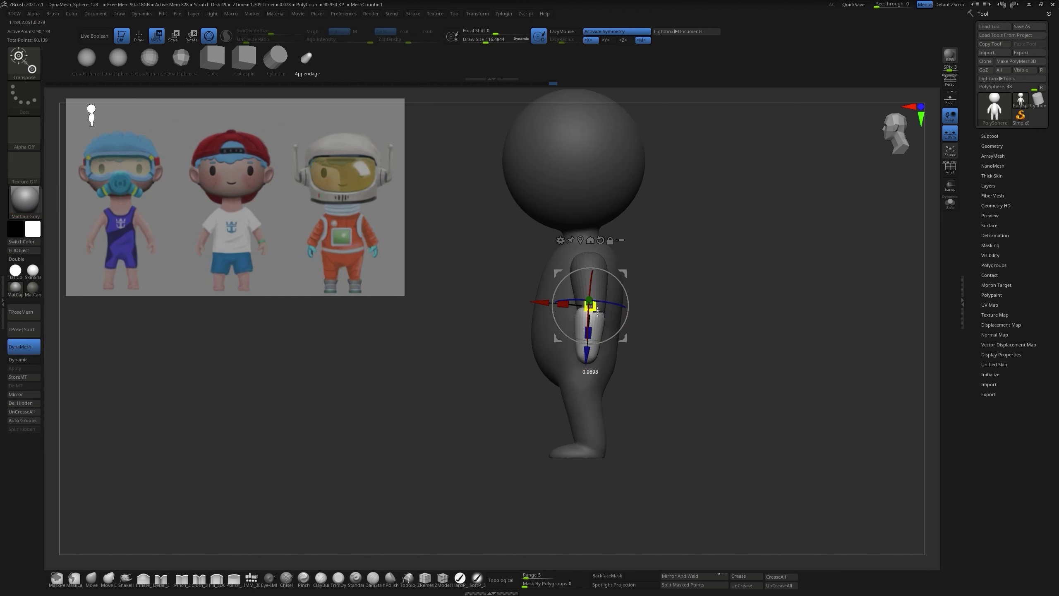
key(q)
mouse_move(634, 343)
shift+mouse_down()
mouse_move(564, 300)
mouse_move(648, 330)
shift+mouse_up()
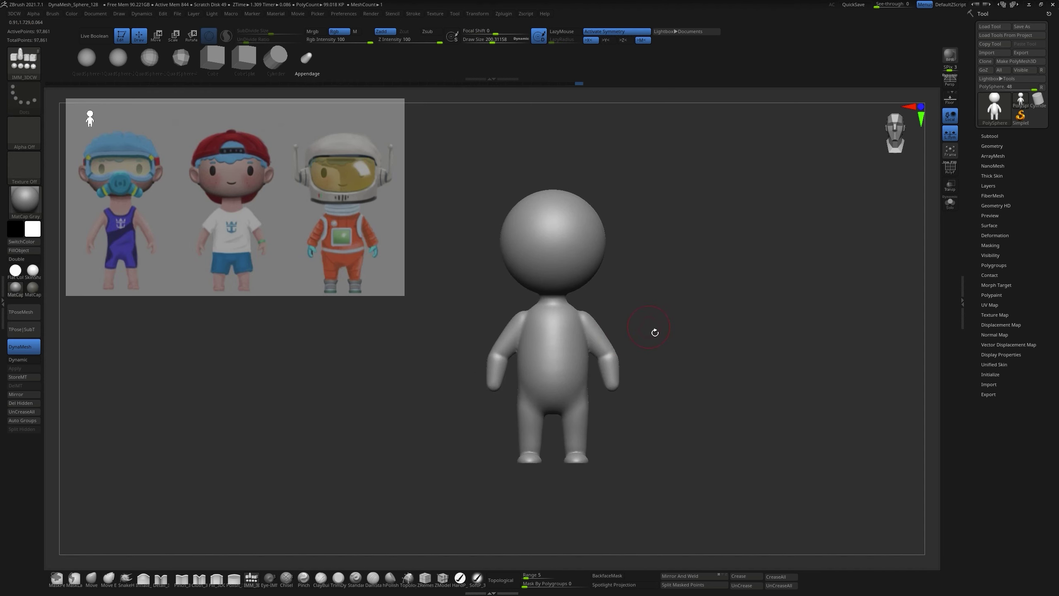
mouse_move(655, 337)
mouse_down()
mouse_move(570, 251)
mouse_move(601, 285)
mouse_up()
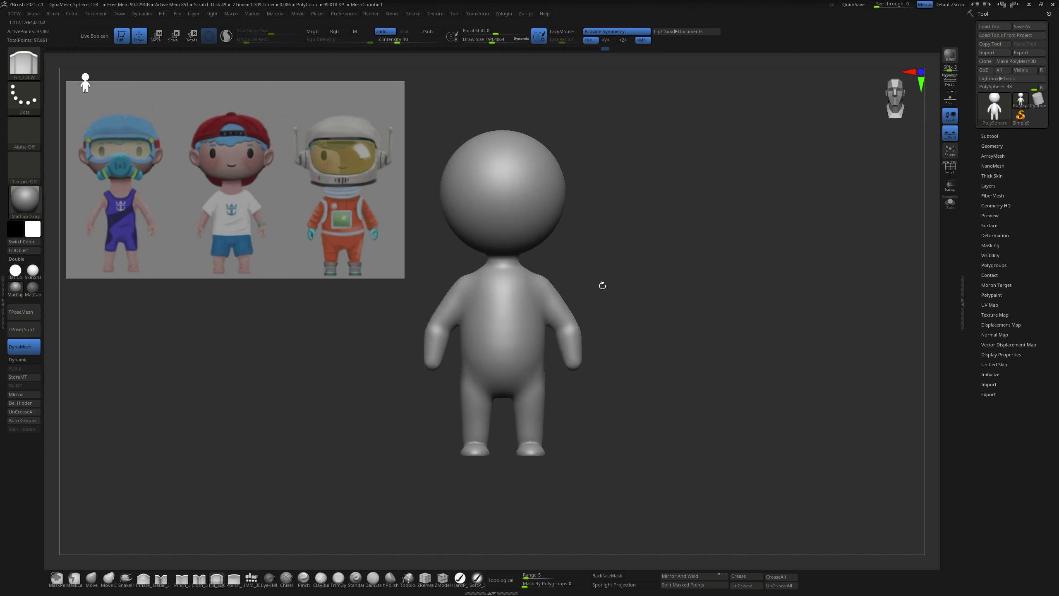
Step: Reshape the head and neck in side profile with an enlarged Move brush, then return to front view
shift+drag(559, 258, 560, 250)
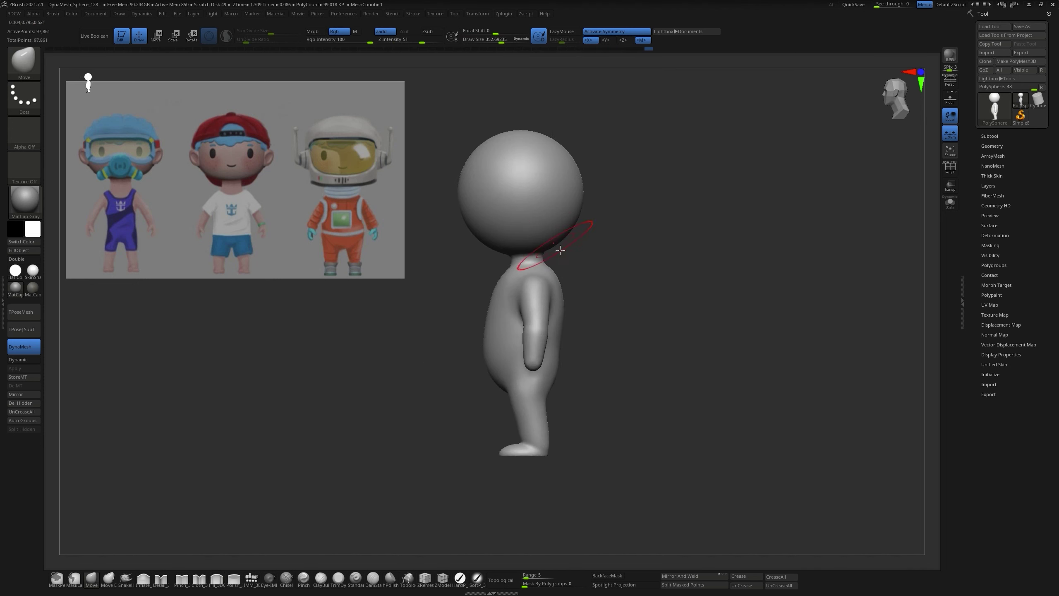
mouse_move(493, 248)
right_down()
mouse_move(489, 177)
mouse_move(498, 195)
right_up()
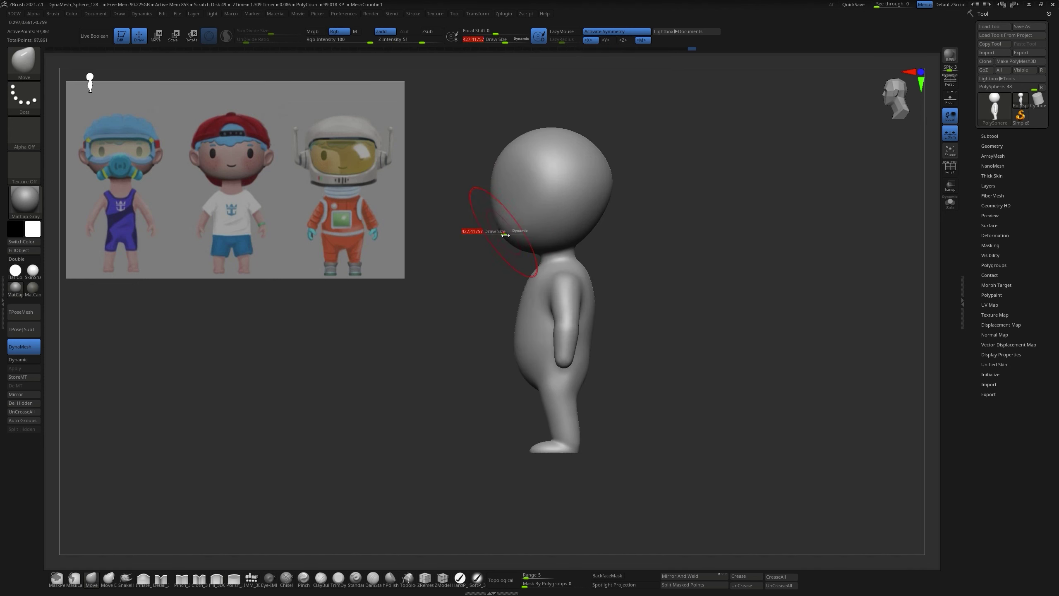
drag(505, 235, 526, 235)
mouse_move(526, 235)
right_down()
mouse_move(527, 201)
mouse_move(506, 227)
mouse_move(575, 286)
mouse_move(589, 241)
right_up()
mouse_move(504, 250)
right_down()
mouse_move(614, 279)
mouse_move(549, 331)
mouse_move(598, 428)
mouse_move(642, 432)
mouse_move(594, 426)
mouse_move(629, 449)
mouse_move(572, 388)
mouse_move(625, 334)
mouse_move(672, 325)
mouse_move(637, 327)
right_up()
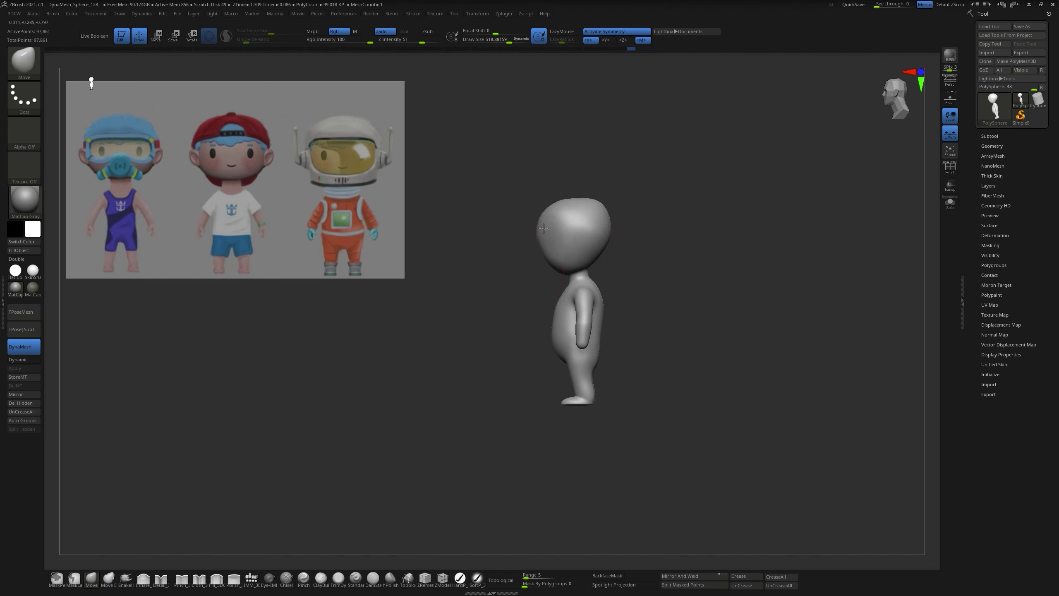
mouse_move(596, 289)
right_down()
mouse_move(667, 292)
mouse_move(600, 292)
mouse_move(625, 267)
right_up()
Step: Stamp eye sockets into the face using C_Eye1 from the Cartoon face Parts brushes
key(comma)
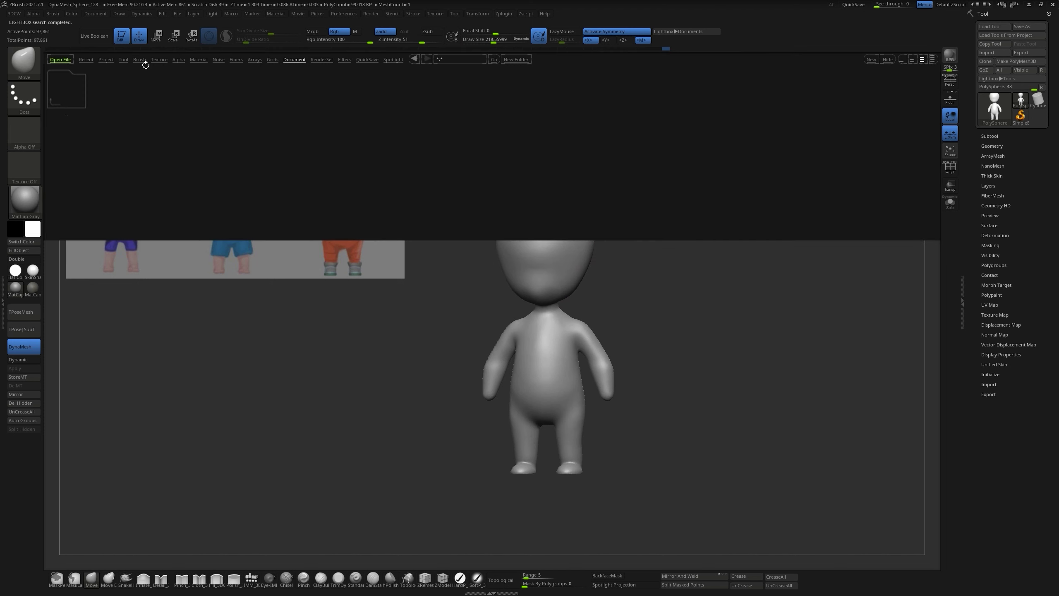
click(139, 59)
double_click(82, 180)
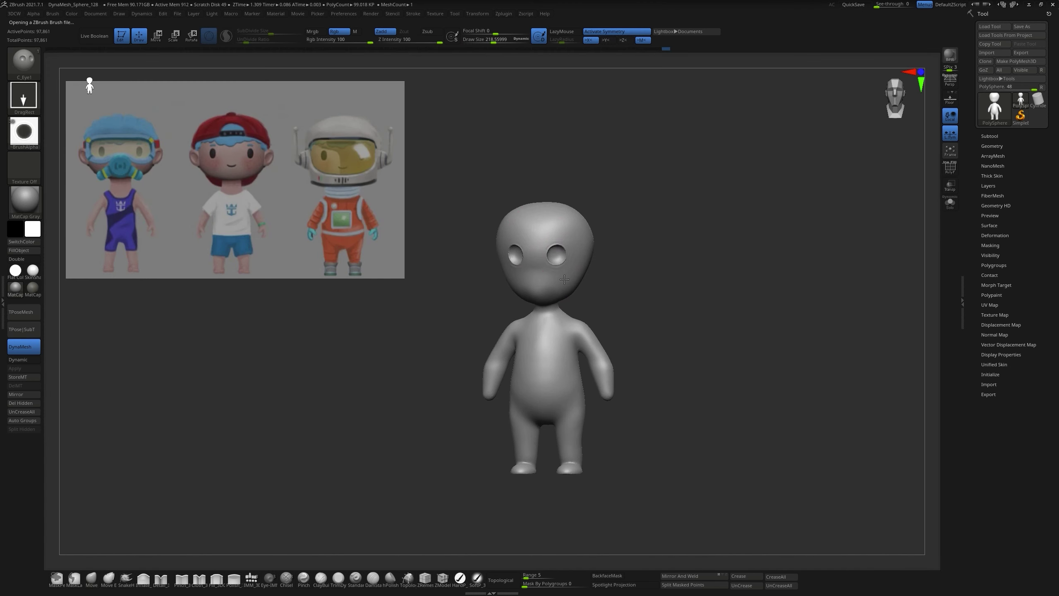
mouse_move(625, 234)
mouse_down()
mouse_move(667, 234)
mouse_move(635, 226)
mouse_up()
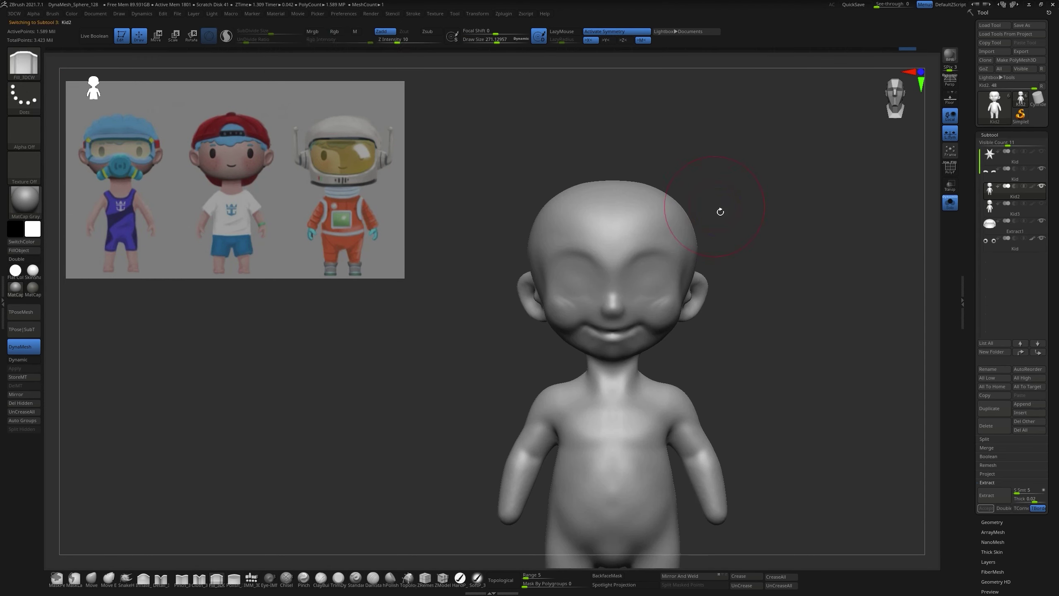
Step: Enlarge and orbit the Kid model with hair and eyebrows to inspect it
drag(720, 211, 648, 294)
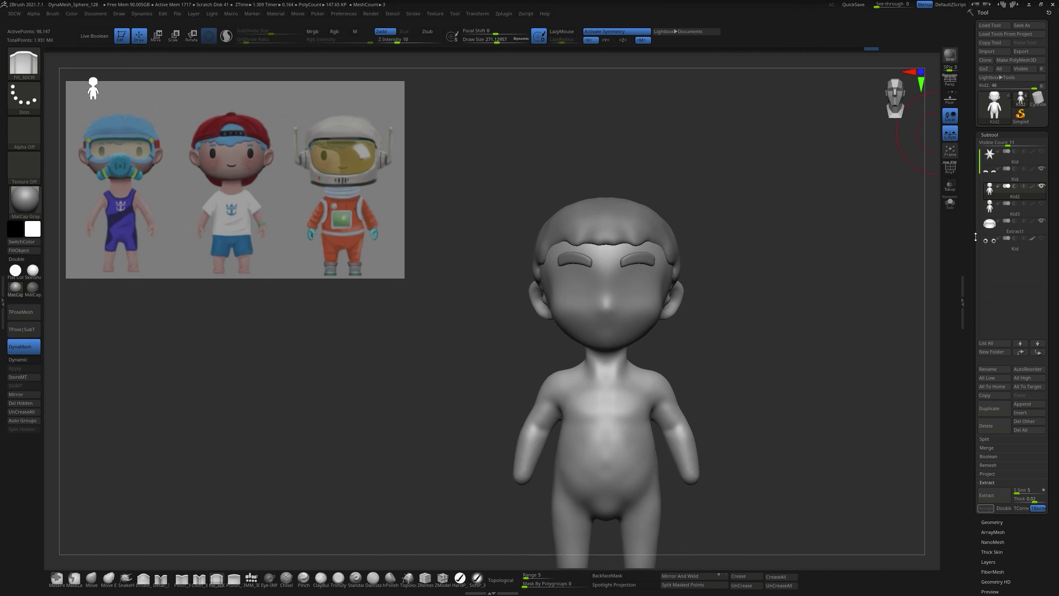
alt+drag(934, 134, 300, 502)
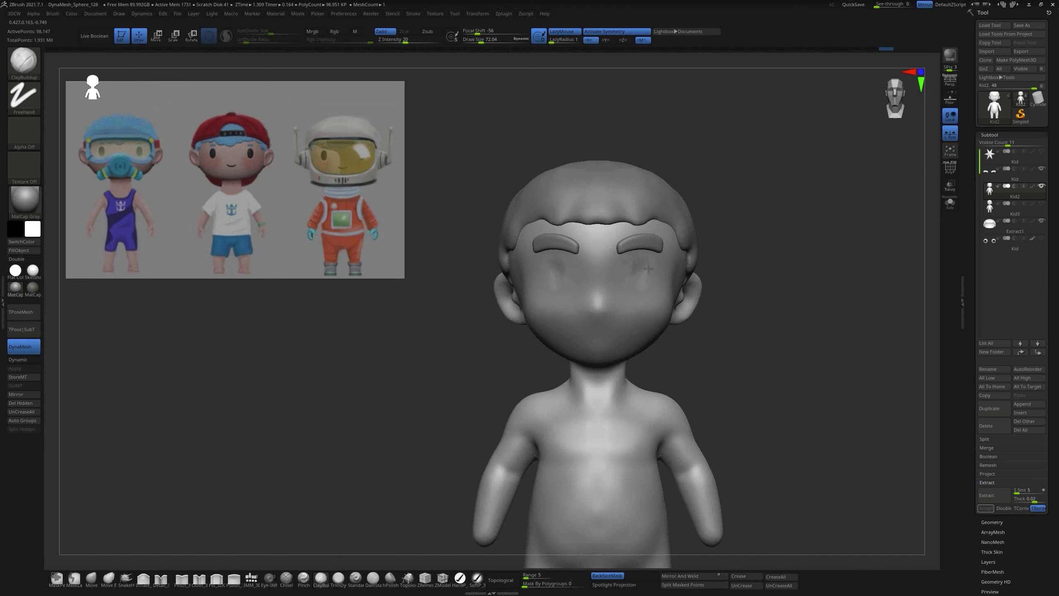
drag(724, 199, 646, 293)
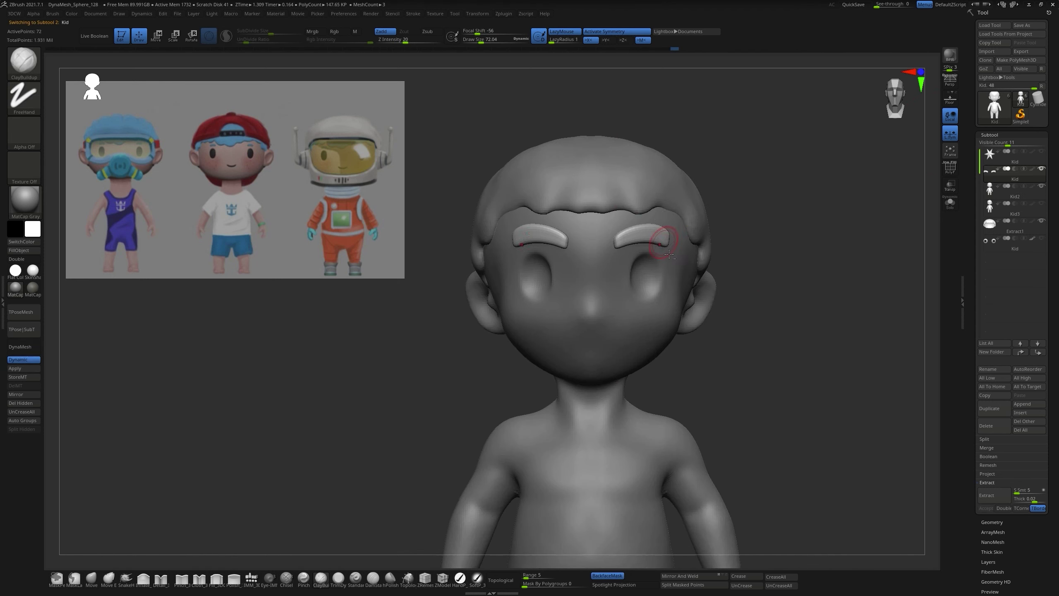
right_drag(692, 188, 663, 203)
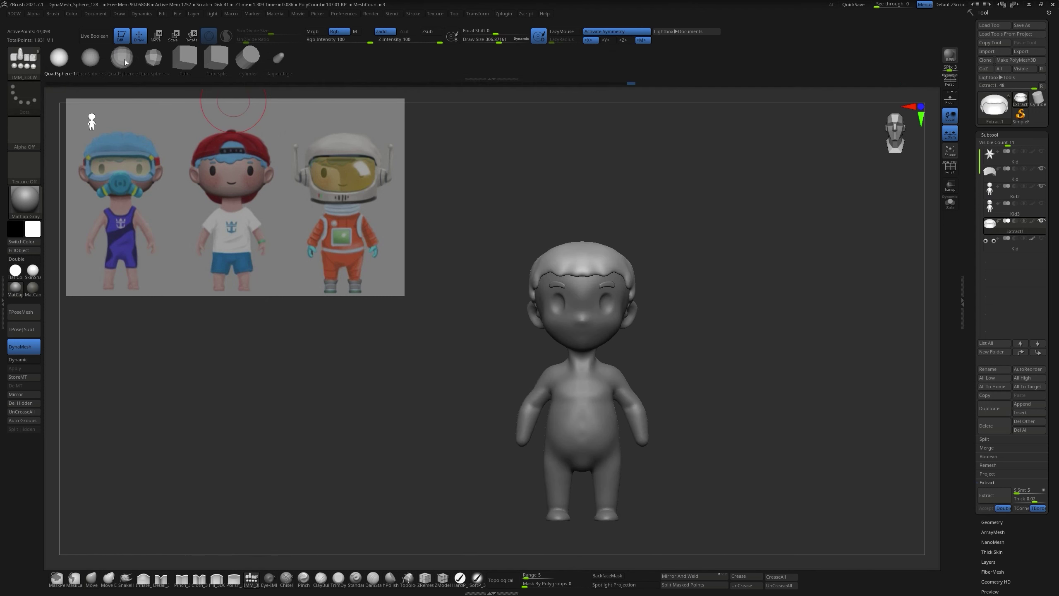
Step: Insert a QuadSphere scaled over the kid's head and ready SelectLasso to trim its lower part
click(125, 62)
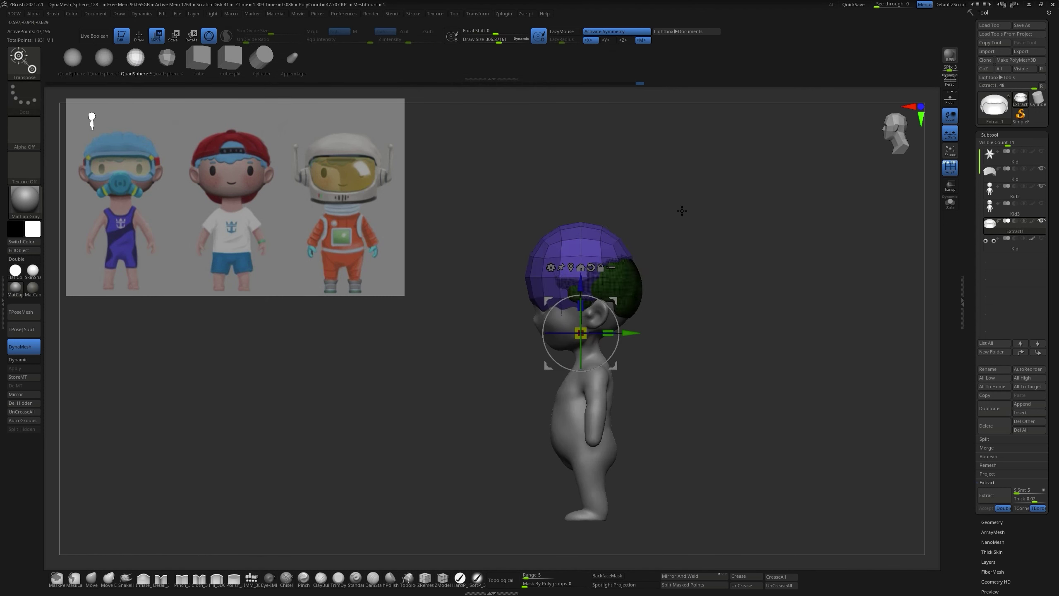
drag(682, 210, 624, 330)
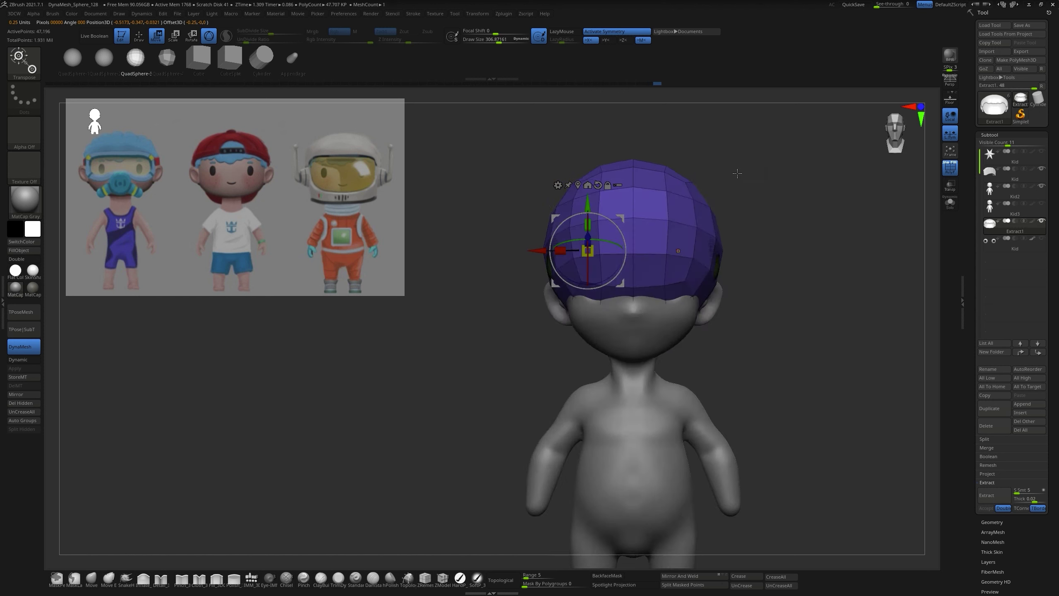
drag(606, 255, 649, 232)
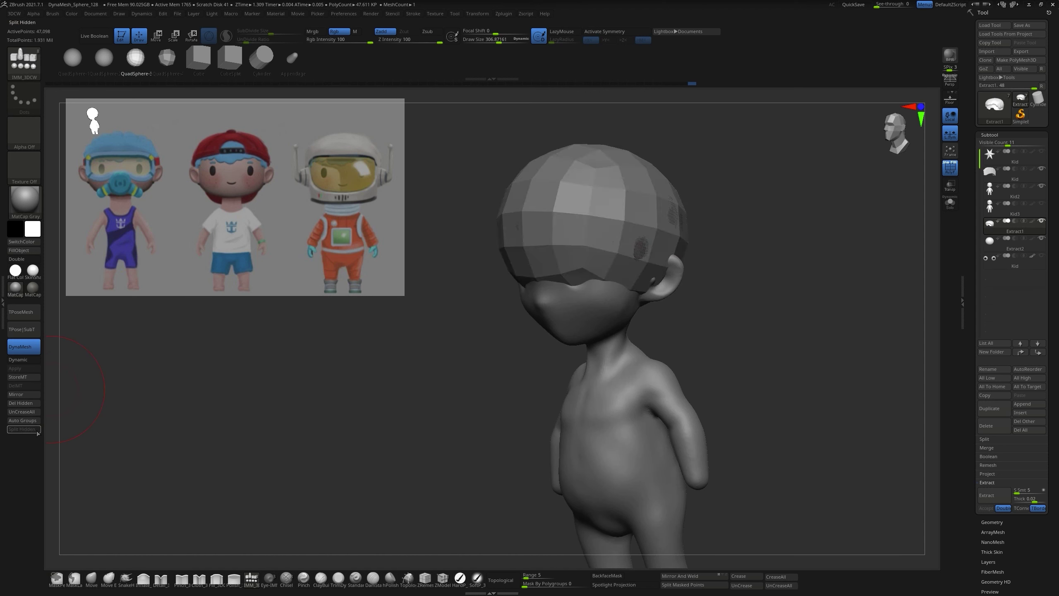
click(28, 101)
click(62, 99)
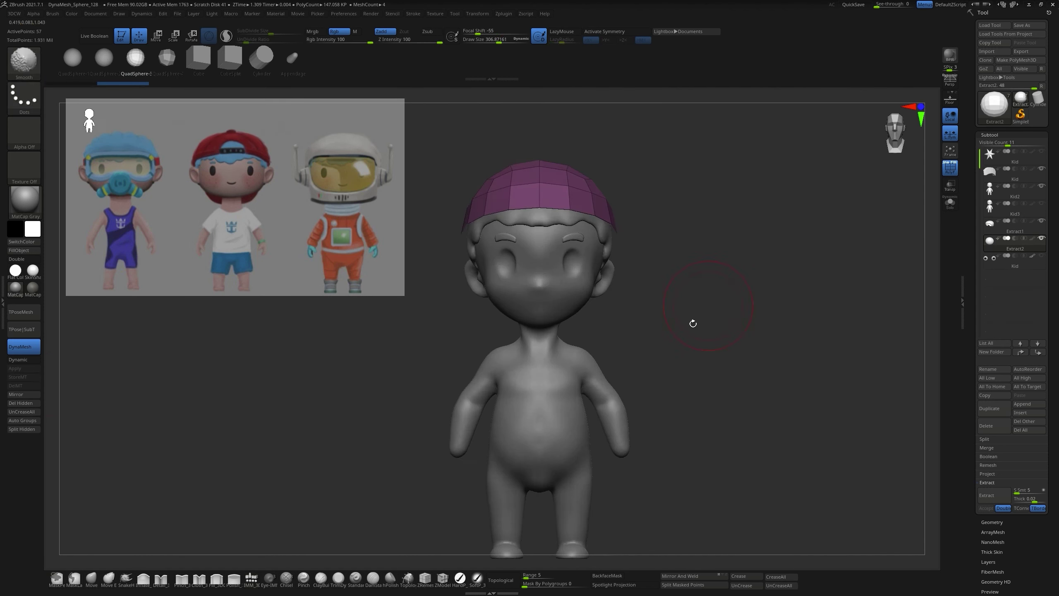
Step: Delete the hidden lower part and close the cap's open hole
click(20, 403)
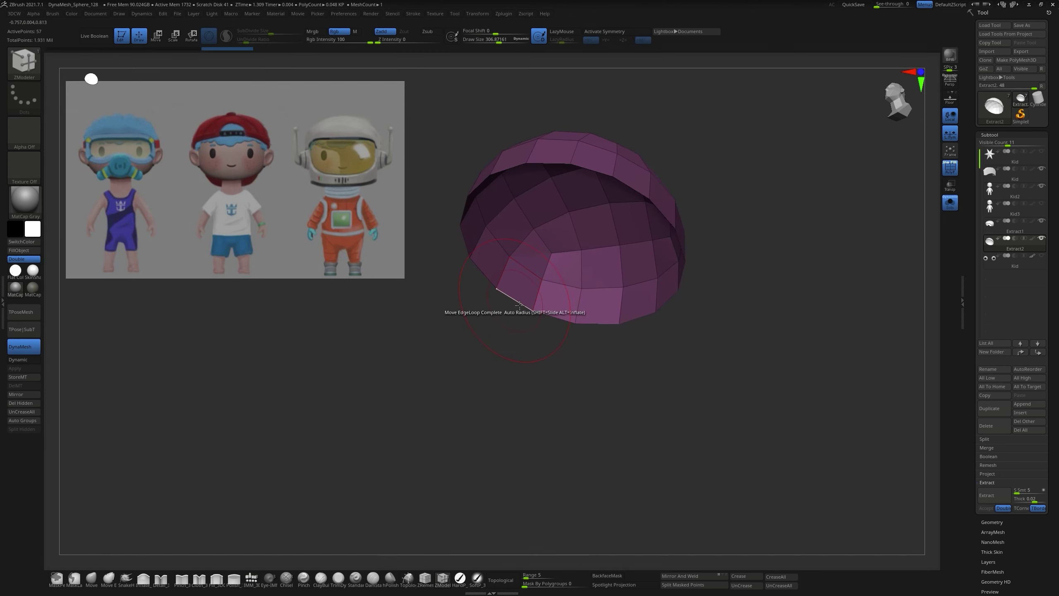
key(space)
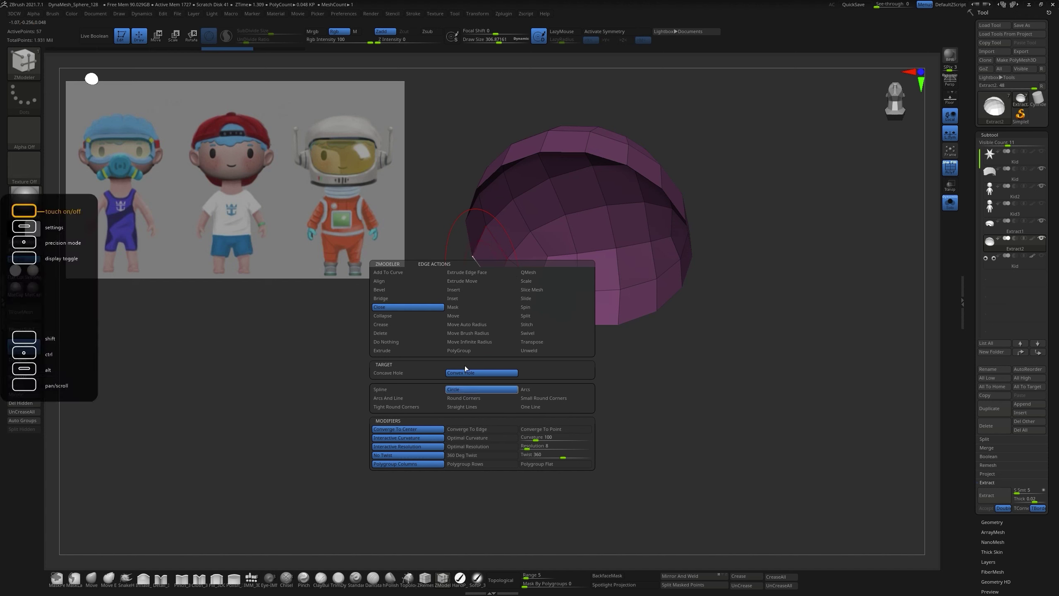
click(523, 262)
mouse_move(523, 261)
mouse_down()
mouse_move(588, 343)
mouse_move(697, 106)
mouse_move(735, 213)
mouse_move(656, 237)
mouse_up()
Step: Extrude the cap's lower rim polygons with ZModeler QMesh into a separate band
key(space)
click(653, 252)
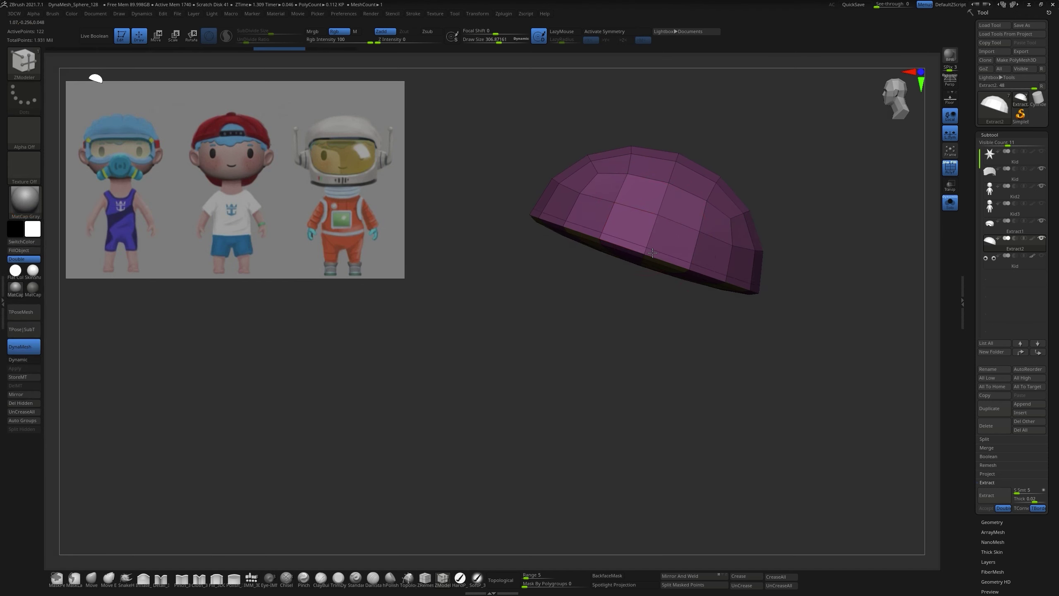
mouse_move(621, 303)
mouse_down()
mouse_move(568, 362)
mouse_move(620, 359)
mouse_up()
key(space)
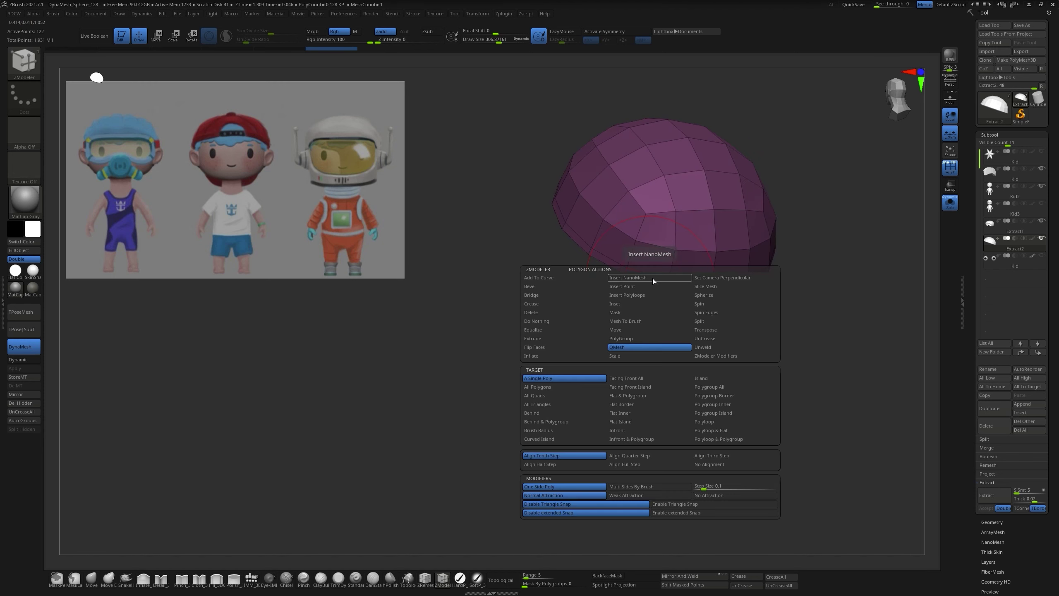
click(689, 286)
mouse_move(690, 287)
mouse_down()
mouse_move(684, 300)
mouse_move(652, 279)
mouse_move(688, 334)
mouse_move(718, 323)
mouse_up()
mouse_move(674, 350)
mouse_down()
mouse_move(675, 358)
mouse_move(652, 260)
mouse_move(727, 282)
mouse_move(747, 227)
mouse_move(639, 279)
mouse_move(810, 239)
mouse_move(627, 307)
mouse_move(626, 319)
mouse_move(702, 208)
mouse_move(641, 287)
mouse_move(619, 416)
mouse_move(631, 416)
mouse_move(597, 316)
mouse_up()
key(space)
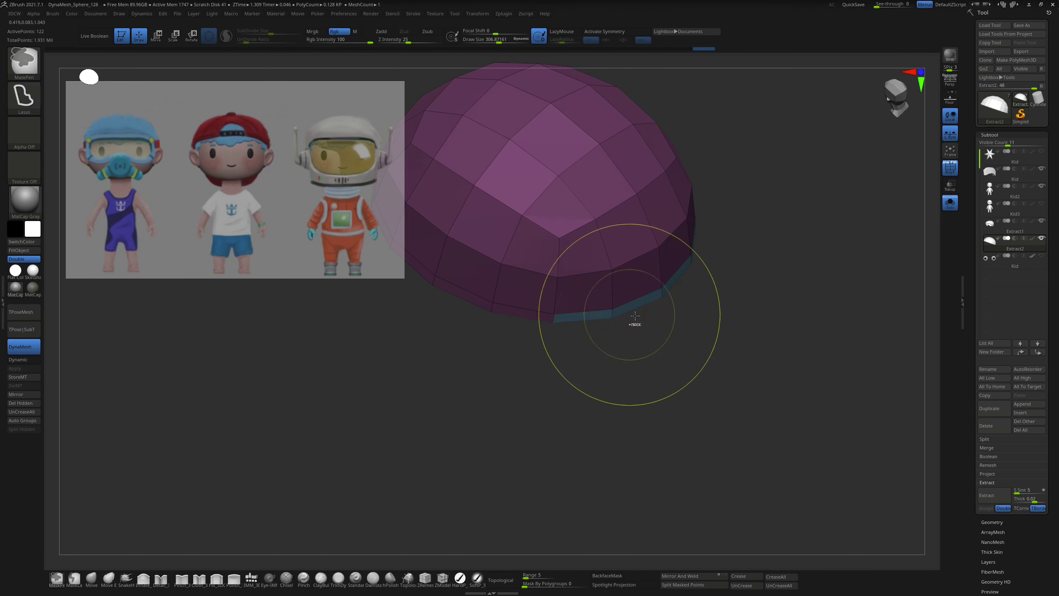
key(space)
key(space)
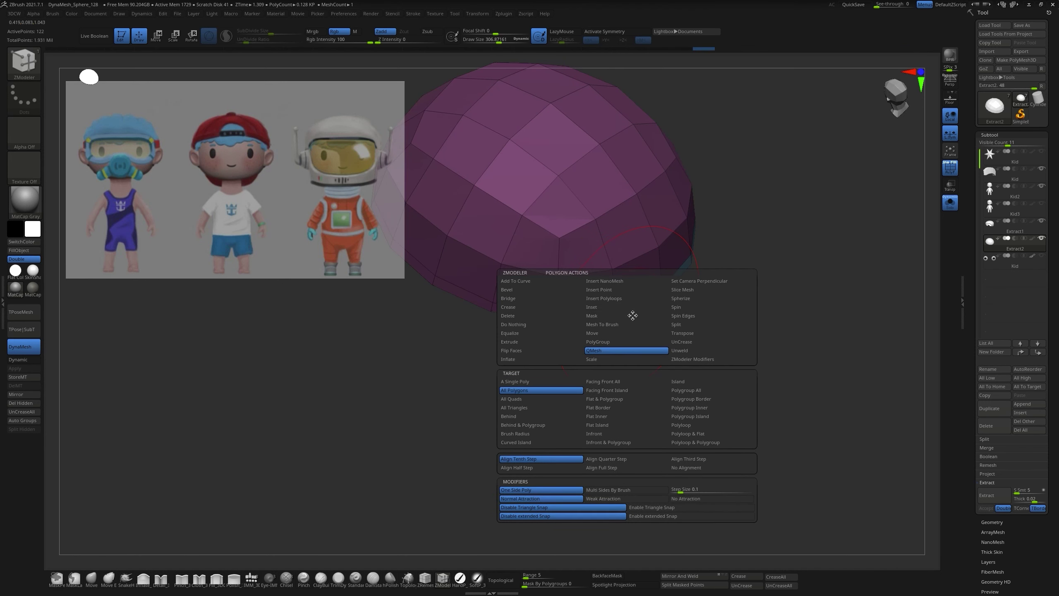
Step: Extrude the rim's polygroup border into a flat brim and pull its corners in with X symmetry
click(691, 399)
drag(722, 350, 508, 445)
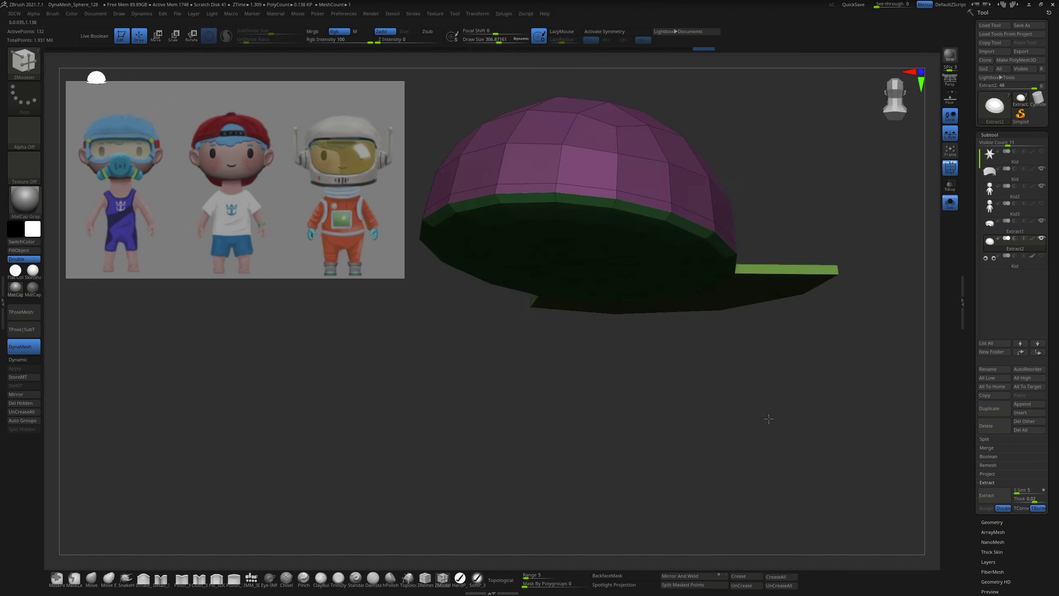
key(x)
mouse_move(780, 350)
mouse_down()
mouse_move(749, 371)
mouse_move(717, 352)
mouse_up()
key(s)
Step: Isolate the green brim polygons and zoom in on the dome
drag(749, 272, 749, 289)
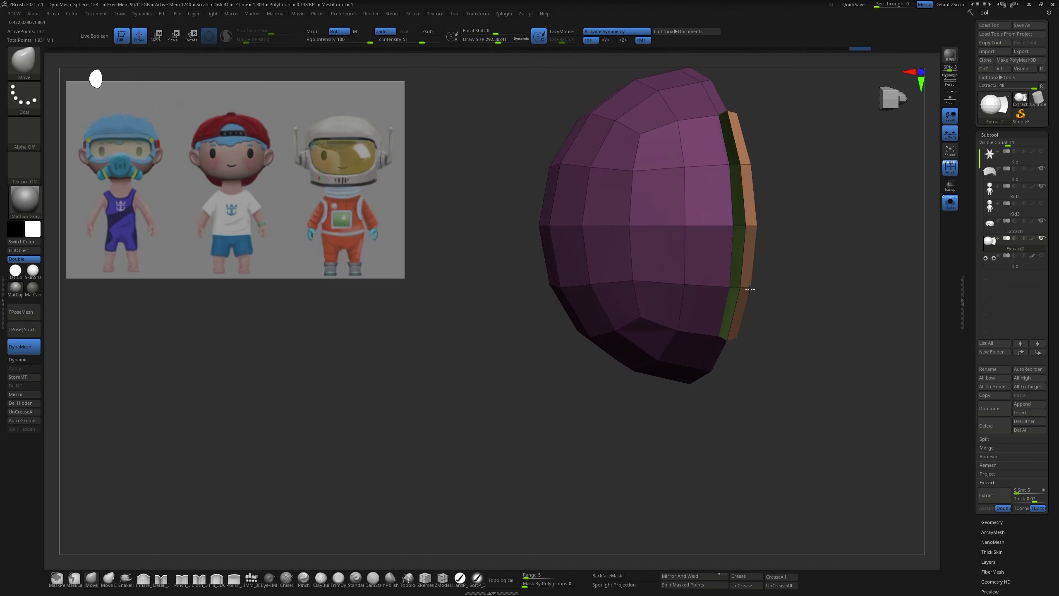
mouse_move(721, 232)
mouse_down()
mouse_move(840, 143)
mouse_move(806, 357)
mouse_move(754, 259)
mouse_up()
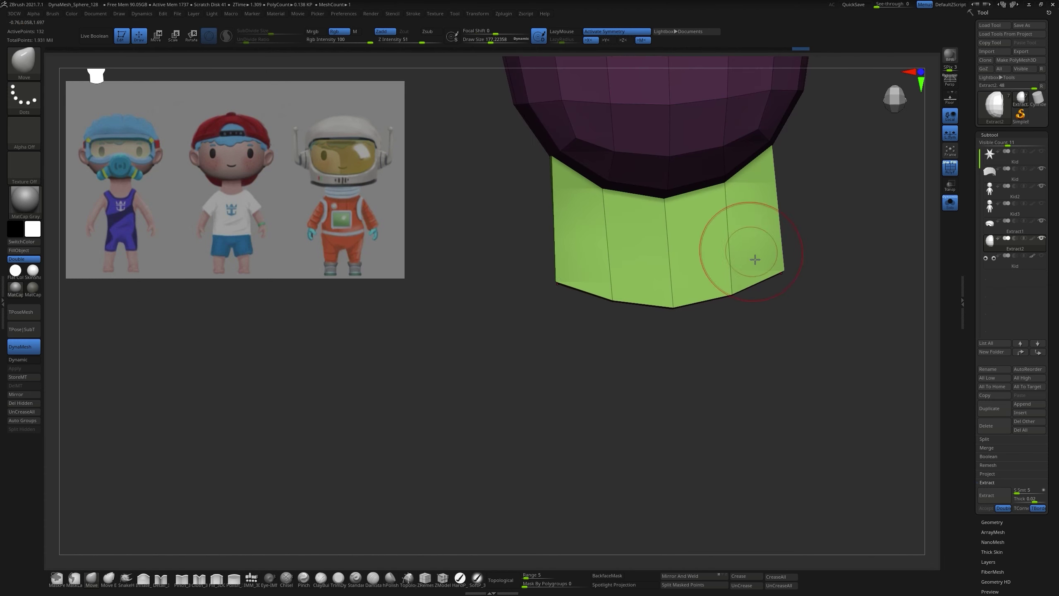
mouse_move(770, 322)
mouse_down()
mouse_move(699, 385)
mouse_move(785, 262)
mouse_up()
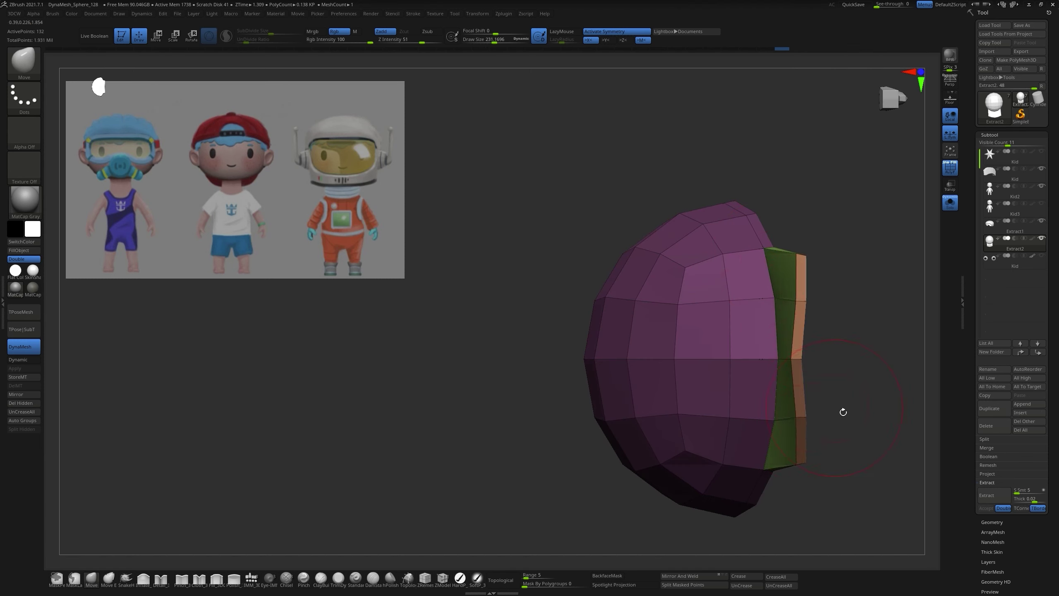
mouse_move(842, 411)
mouse_down()
mouse_move(740, 458)
mouse_move(732, 437)
mouse_move(704, 510)
mouse_move(473, 537)
mouse_up()
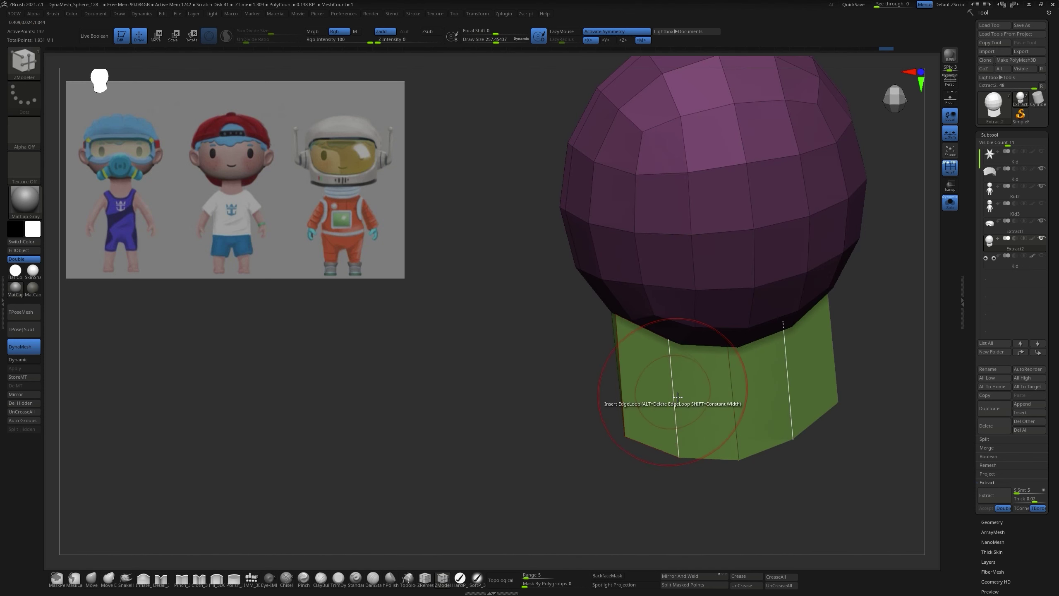
mouse_move(678, 396)
mouse_down()
mouse_move(742, 231)
mouse_move(779, 200)
mouse_up()
ctrl+shift+click(743, 231)
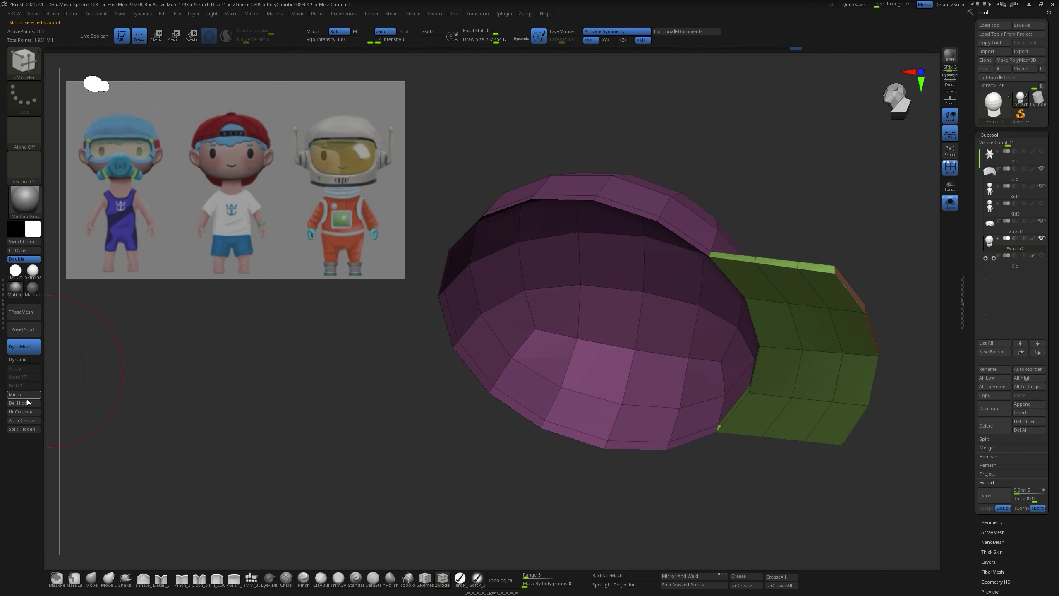
mouse_move(250, 480)
mouse_down()
mouse_move(603, 494)
mouse_move(554, 426)
mouse_move(846, 128)
mouse_move(438, 426)
mouse_up()
Step: Stitch the brim's holes and insert edge loops along it
key(space)
click(542, 417)
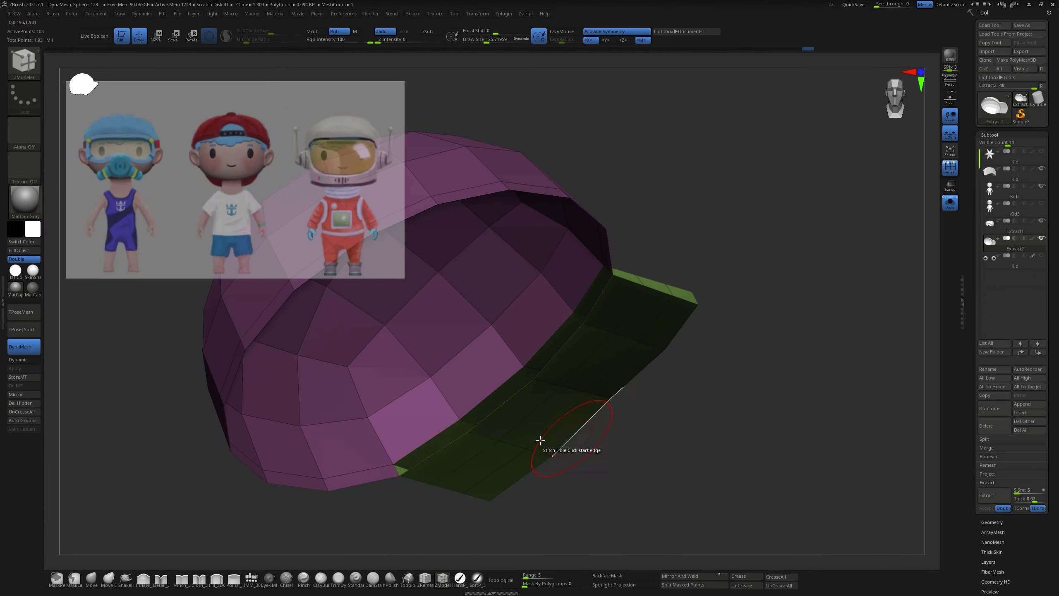
key(space)
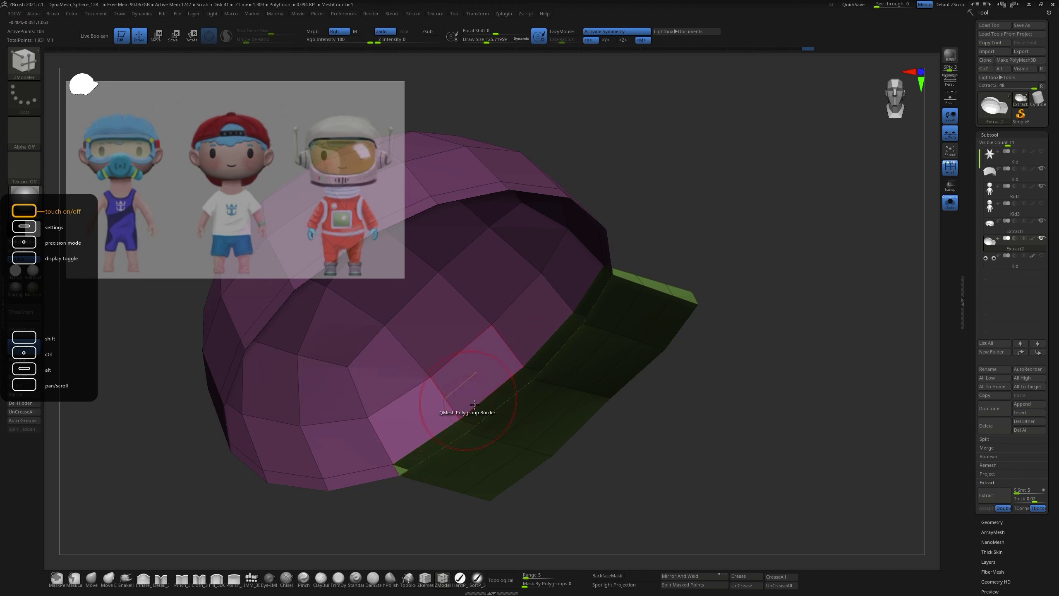
mouse_move(687, 438)
mouse_down()
mouse_move(721, 185)
mouse_move(690, 307)
mouse_move(577, 314)
mouse_move(550, 338)
mouse_up()
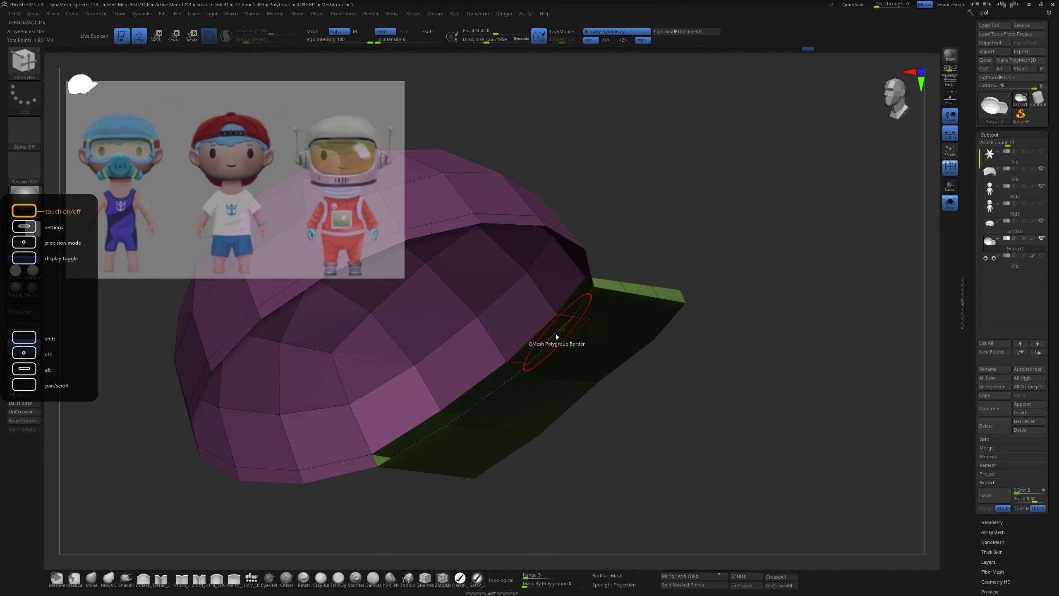
key(space)
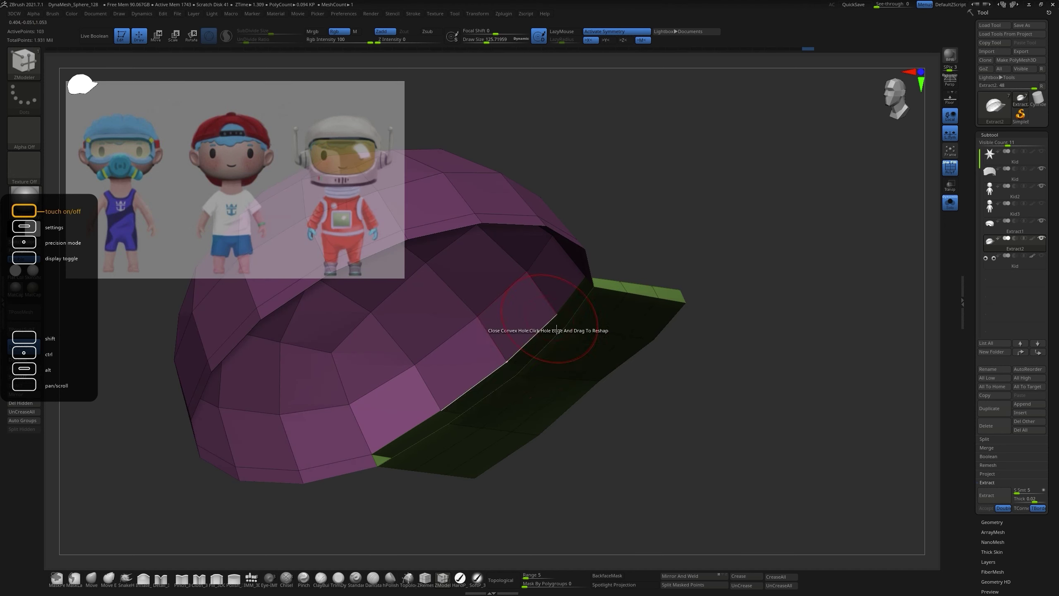
mouse_move(652, 202)
mouse_down()
mouse_move(579, 288)
mouse_move(479, 363)
mouse_move(491, 370)
mouse_move(495, 470)
mouse_move(660, 205)
mouse_move(513, 395)
mouse_move(568, 437)
mouse_move(615, 346)
mouse_up()
Step: Inspect the faceted brim and dome from several angles, then hide the wireframe
key(shift+d)
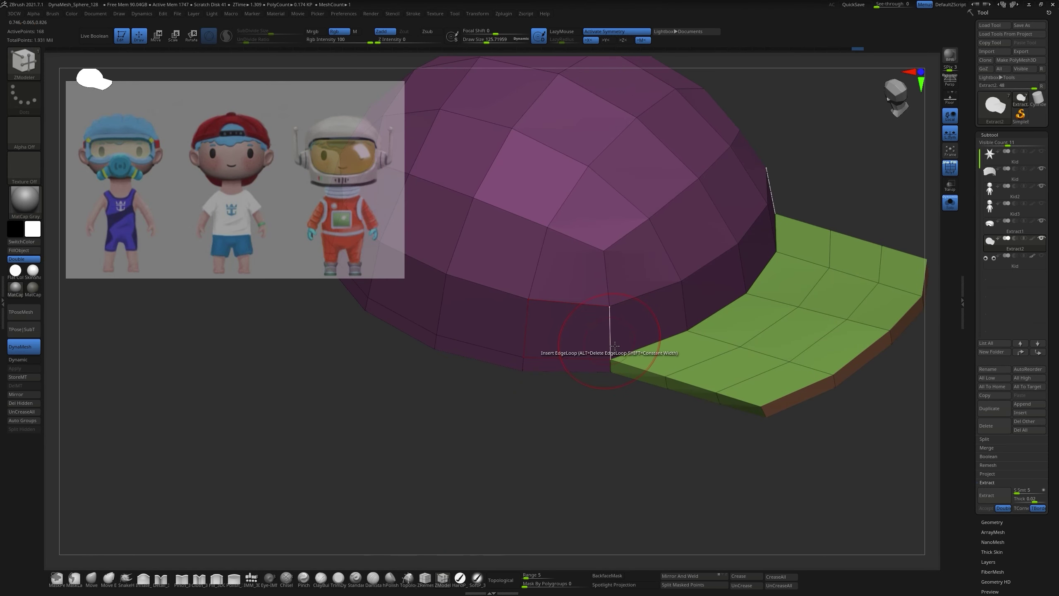
mouse_move(608, 415)
mouse_down()
mouse_move(544, 378)
mouse_move(638, 412)
mouse_move(709, 280)
mouse_move(777, 366)
mouse_move(654, 414)
mouse_move(644, 349)
mouse_move(688, 282)
mouse_up()
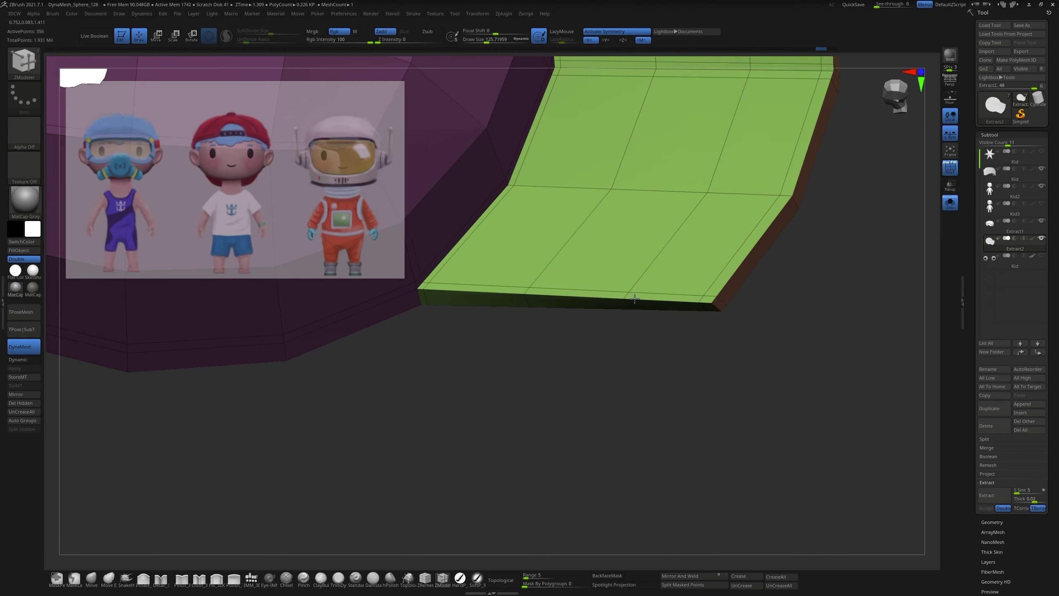
mouse_move(659, 385)
alt+mouse_down()
mouse_move(582, 350)
mouse_move(581, 413)
mouse_move(599, 286)
alt+mouse_up()
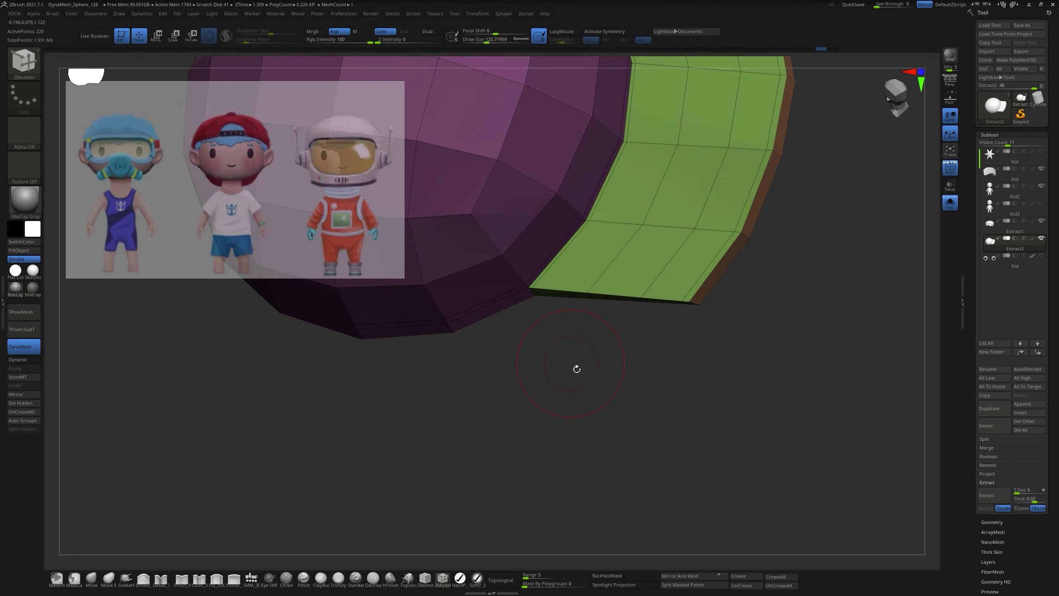
mouse_move(577, 369)
mouse_down()
mouse_move(619, 203)
mouse_move(615, 328)
mouse_move(730, 172)
mouse_up()
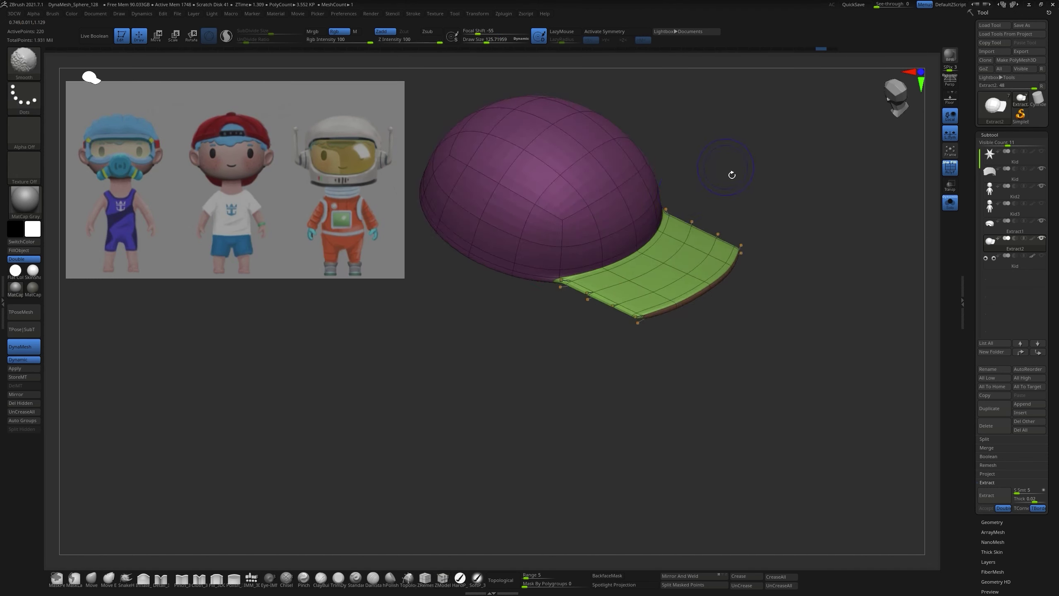
key(shift+f)
Step: Tilt the cap brim slightly downward and inspect the cap in Solo
key(w)
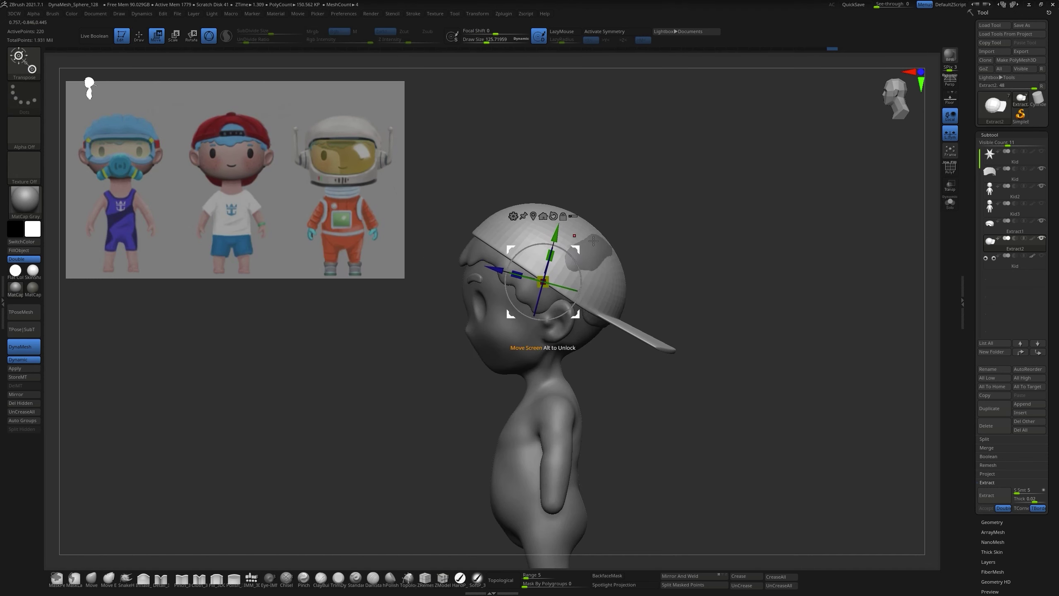
mouse_move(581, 266)
mouse_down()
mouse_move(582, 278)
mouse_move(561, 277)
mouse_up()
mouse_move(623, 269)
mouse_down()
mouse_move(709, 230)
mouse_move(773, 308)
mouse_move(754, 331)
mouse_move(723, 267)
mouse_move(768, 227)
mouse_move(817, 131)
mouse_move(728, 200)
mouse_move(832, 151)
mouse_move(142, 494)
mouse_up()
key(alt+shift+s)
click(774, 248)
key(alt+shift+s)
Step: Rotate around to check the cap's fit from behind and the side
mouse_move(774, 248)
mouse_down()
mouse_move(769, 288)
mouse_move(811, 267)
mouse_move(756, 328)
mouse_move(773, 284)
mouse_up()
drag(827, 227, 843, 279)
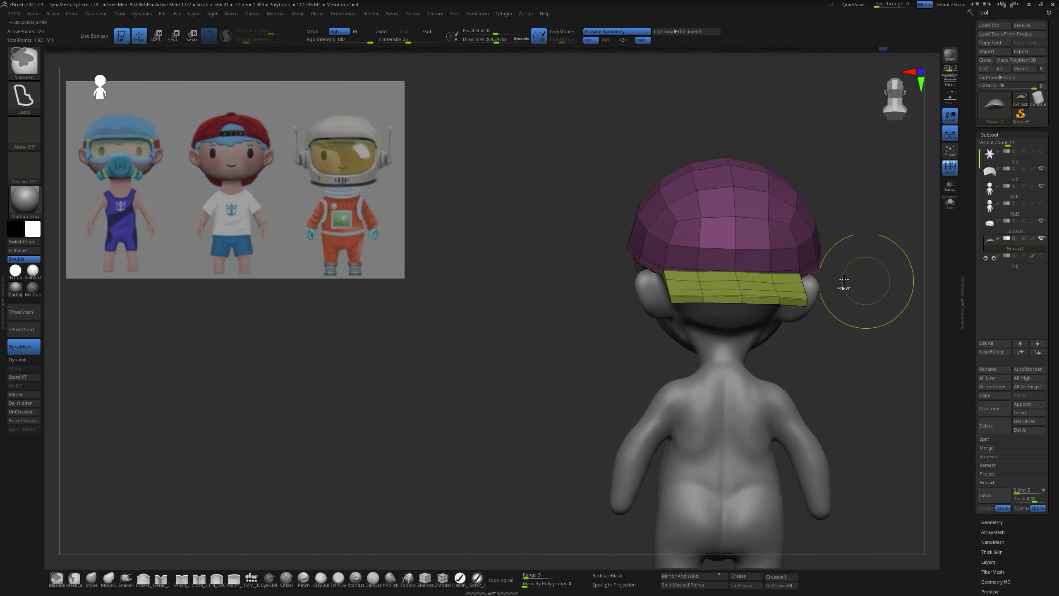
mouse_move(702, 275)
mouse_down()
mouse_move(786, 271)
mouse_move(751, 233)
mouse_move(730, 128)
mouse_move(697, 165)
mouse_move(706, 155)
mouse_up()
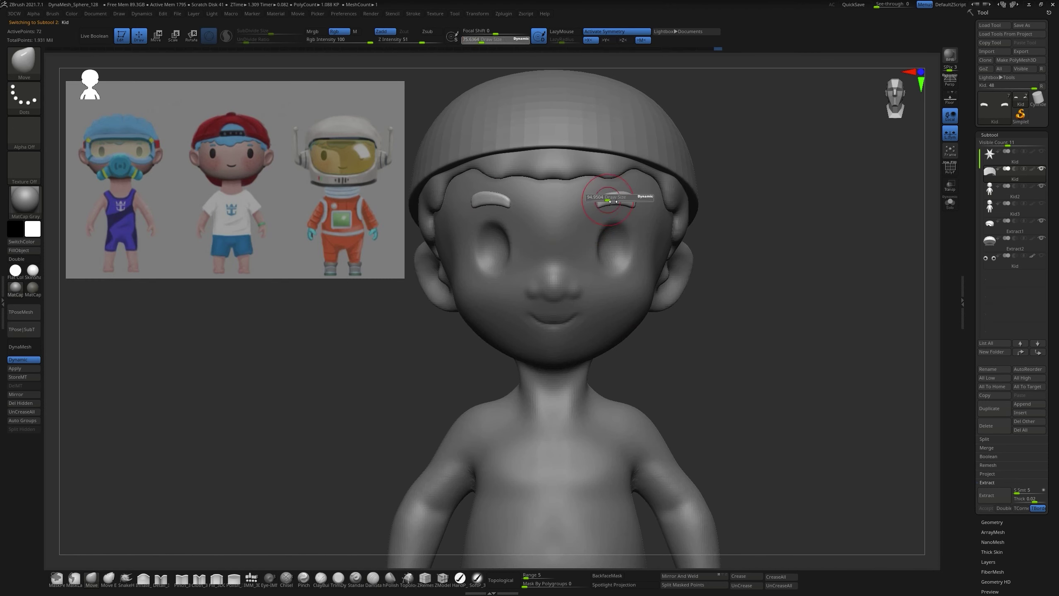
Step: Select the capped kid and insert QuadSphere eyes into the sockets with the IMM brush
mouse_move(709, 255)
mouse_down()
mouse_move(674, 230)
mouse_move(749, 225)
mouse_move(725, 299)
mouse_up()
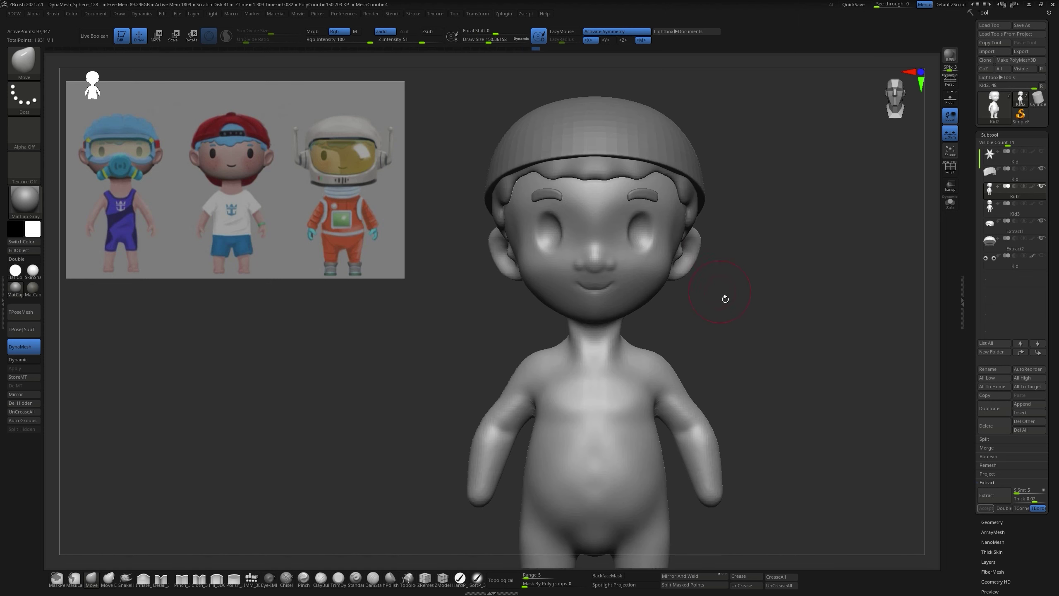
click(252, 579)
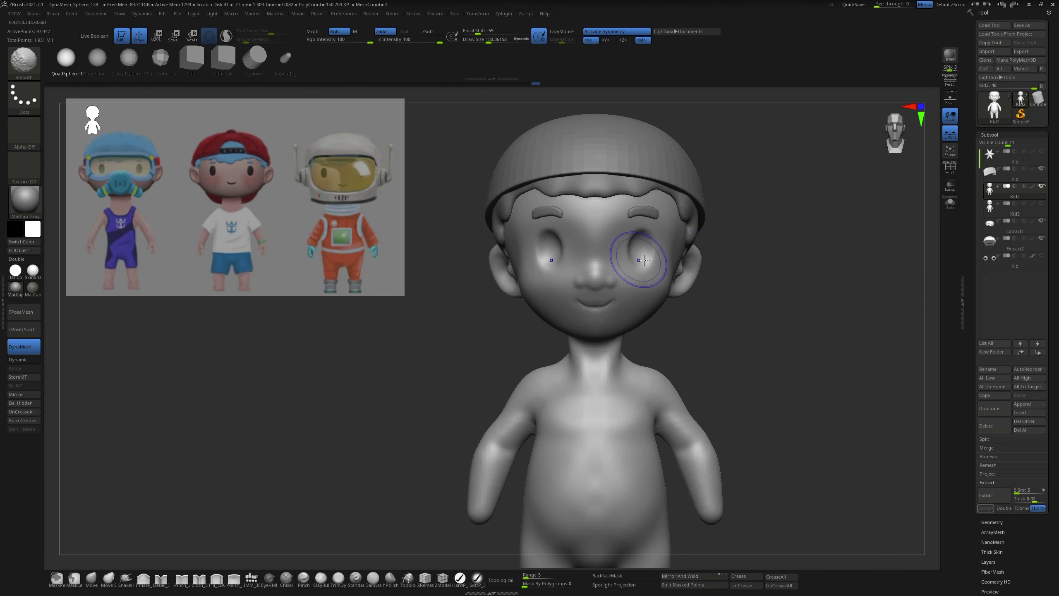
drag(658, 252, 663, 258)
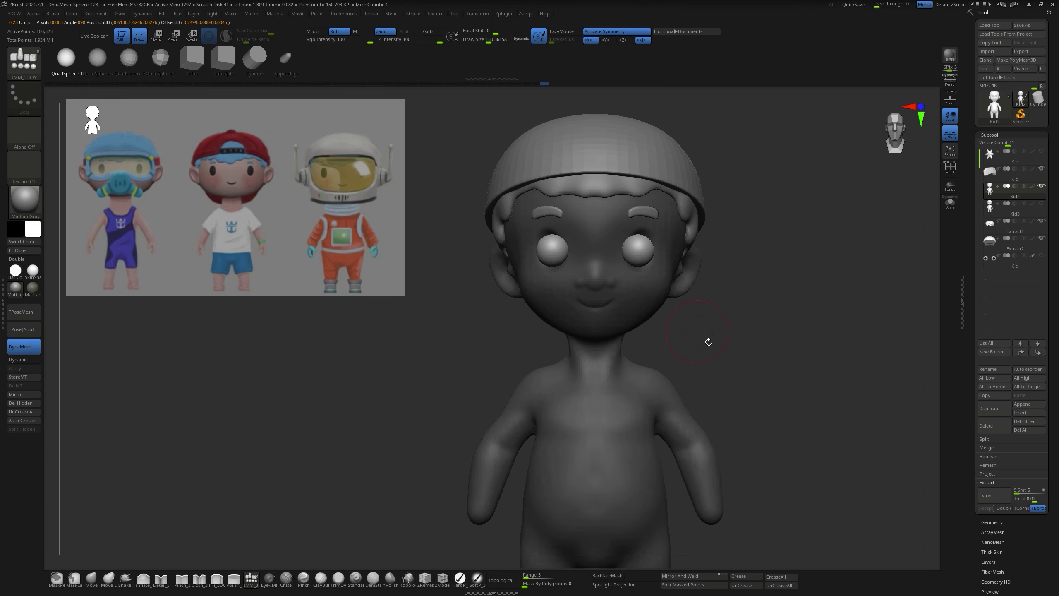
key(r)
mouse_move(706, 338)
mouse_down()
mouse_move(645, 224)
mouse_move(647, 202)
mouse_up()
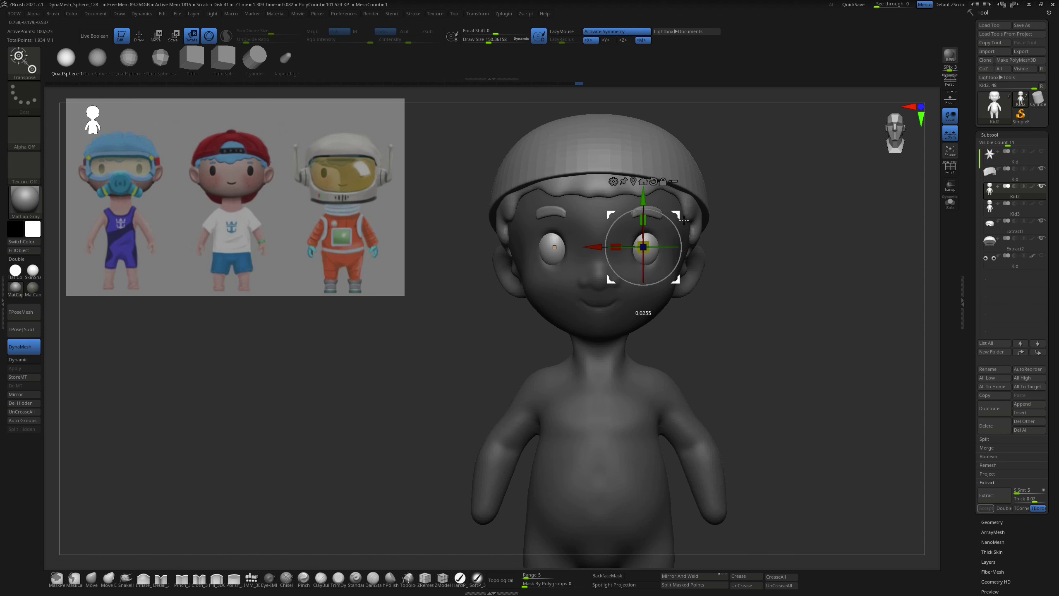
mouse_move(684, 220)
mouse_down()
mouse_move(747, 267)
mouse_move(719, 312)
mouse_up()
Step: Show the wireframe and split the head into Auto Groups
key(q)
key(shift+f)
click(33, 423)
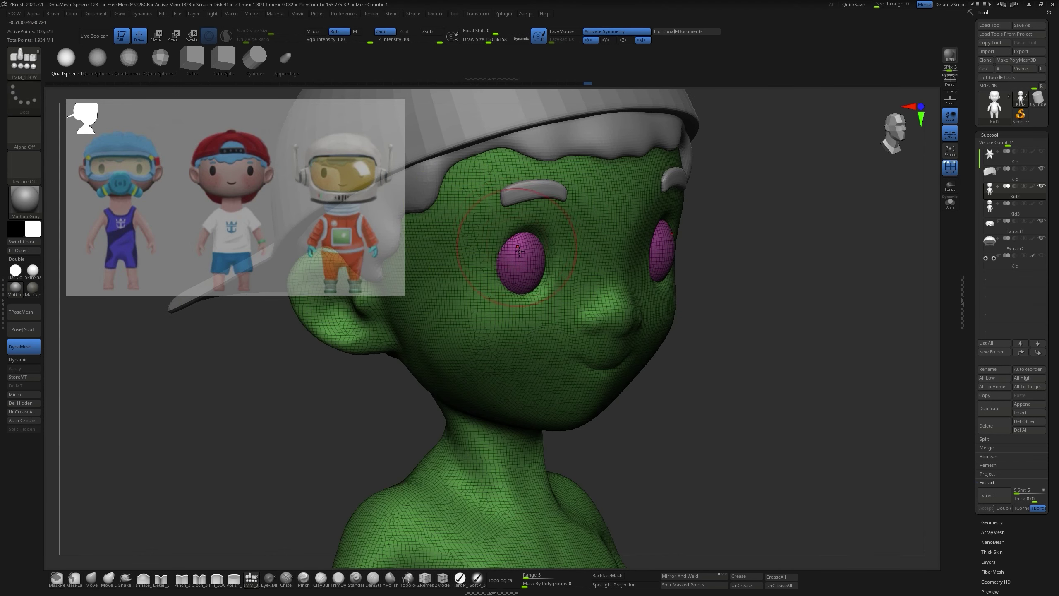
key(s)
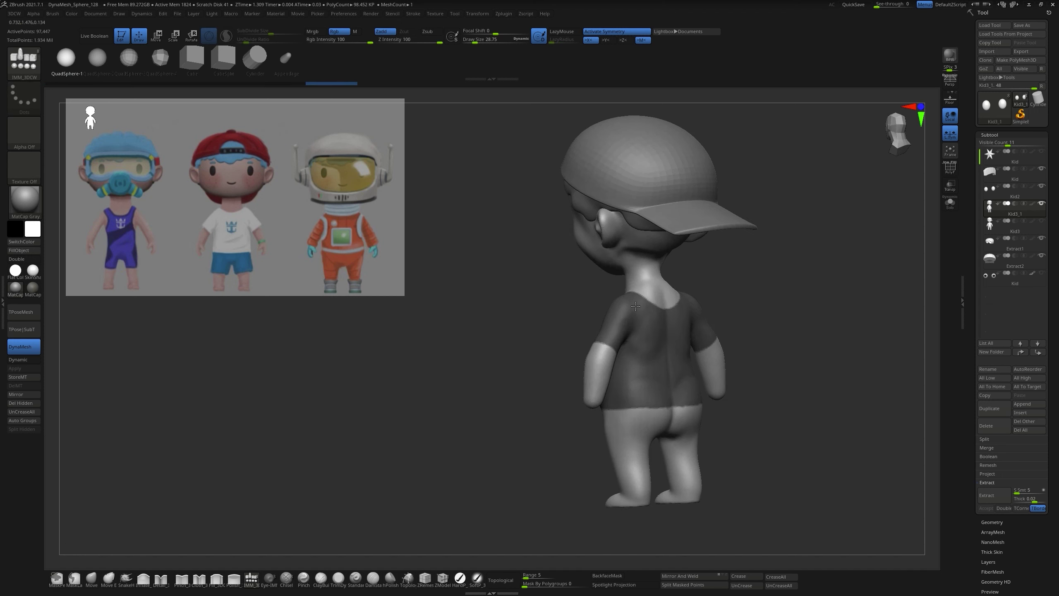
Step: Remesh the T-shirt into clean quad topology and check its wireframe from several angles
mouse_move(632, 263)
mouse_down()
mouse_move(798, 275)
mouse_move(357, 371)
mouse_up()
key(s)
drag(579, 296, 484, 36)
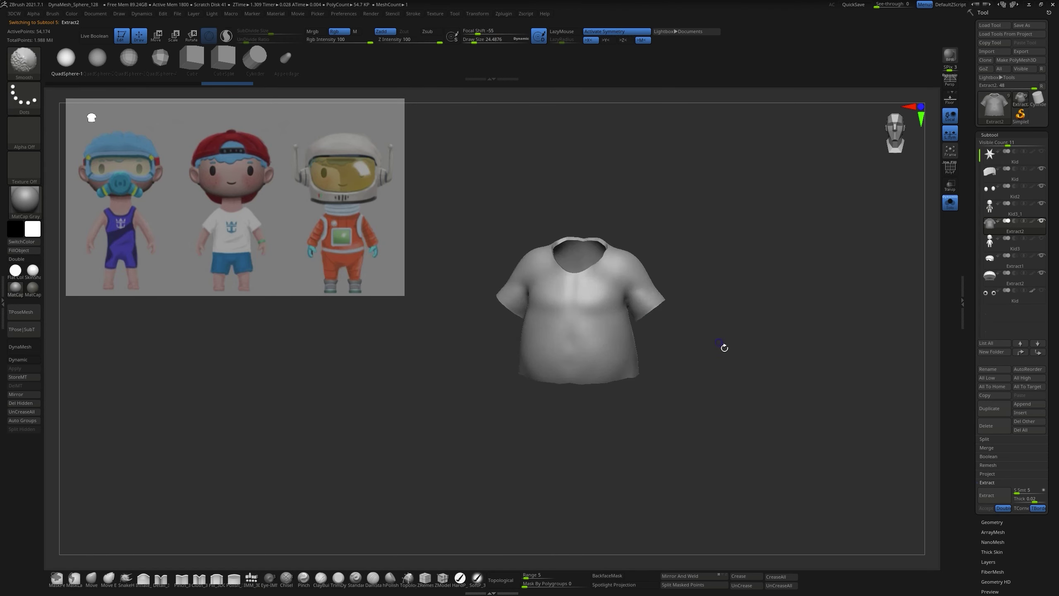
key(shift+f)
drag(758, 350, 792, 316)
click(992, 522)
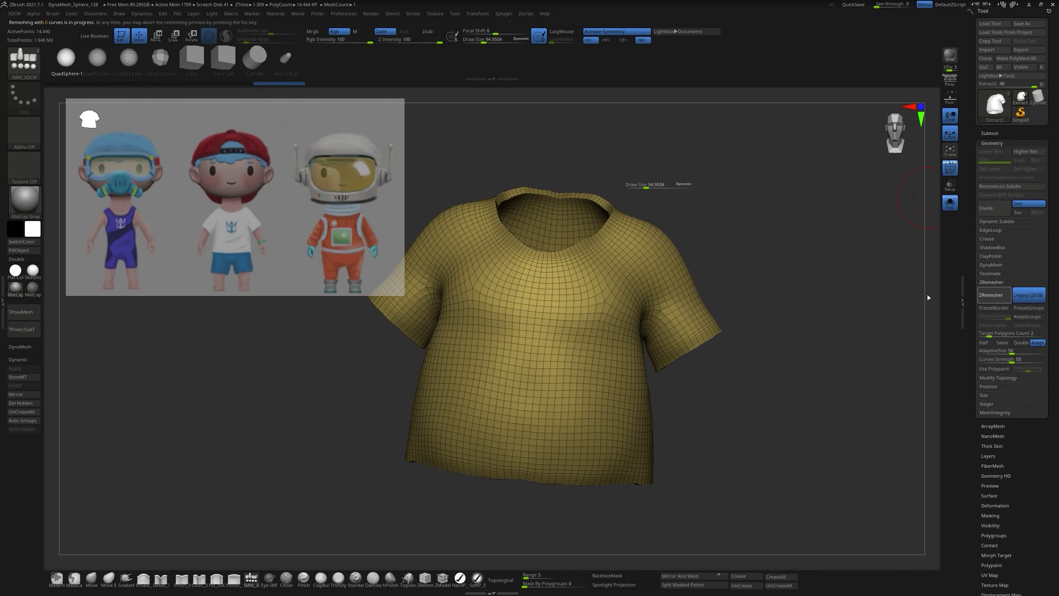
mouse_move(733, 236)
mouse_down()
mouse_move(592, 264)
mouse_move(612, 337)
mouse_up()
shift+drag(696, 408, 609, 249)
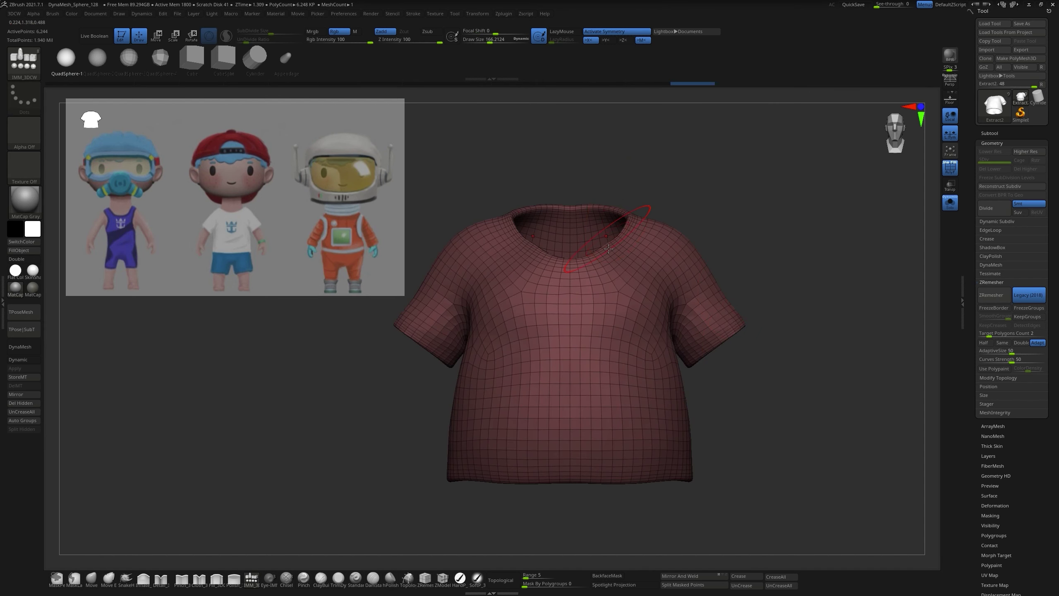
Step: Face the full character front-on, then show only the bare Kid3_1 body in Solo
click(91, 578)
mouse_move(699, 159)
mouse_down()
mouse_move(711, 194)
mouse_move(626, 279)
mouse_move(686, 213)
mouse_up()
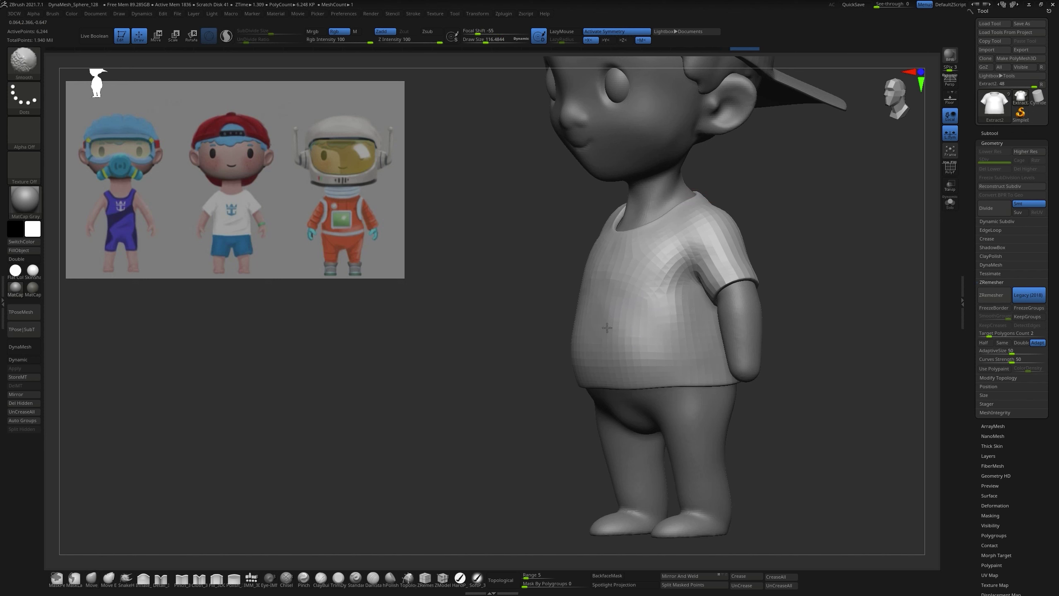
shift+drag(607, 328, 813, 255)
alt+click(542, 375)
click(950, 202)
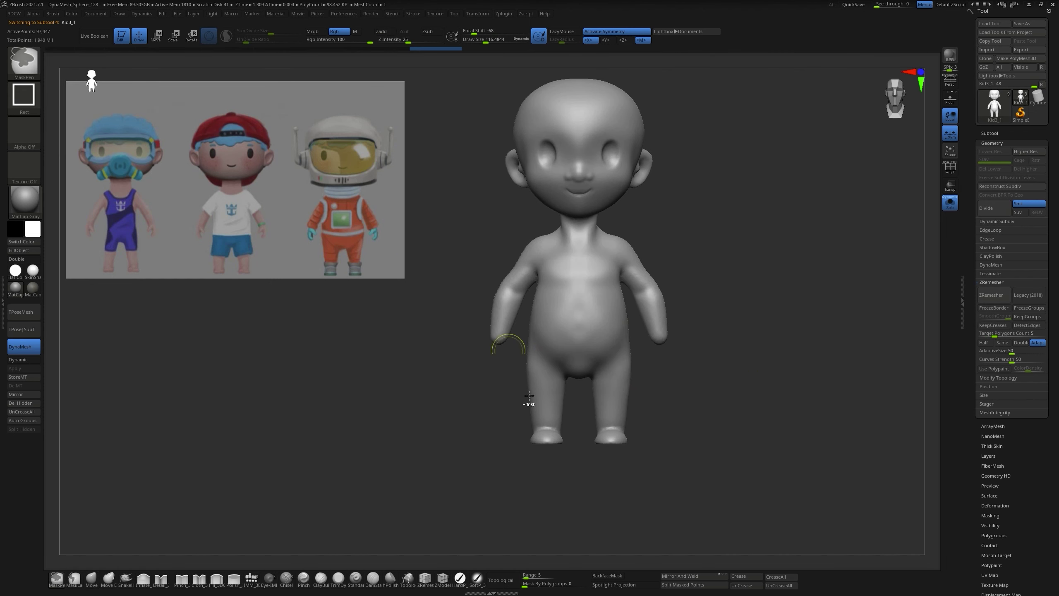
Step: Mask the shorts area over the kid's hips and thighs
ctrl+drag(529, 395, 600, 468)
ctrl+drag(641, 431, 638, 428)
mouse_move(667, 421)
mouse_down()
mouse_move(690, 406)
mouse_move(851, 420)
mouse_move(839, 426)
mouse_move(792, 375)
mouse_up()
key(s)
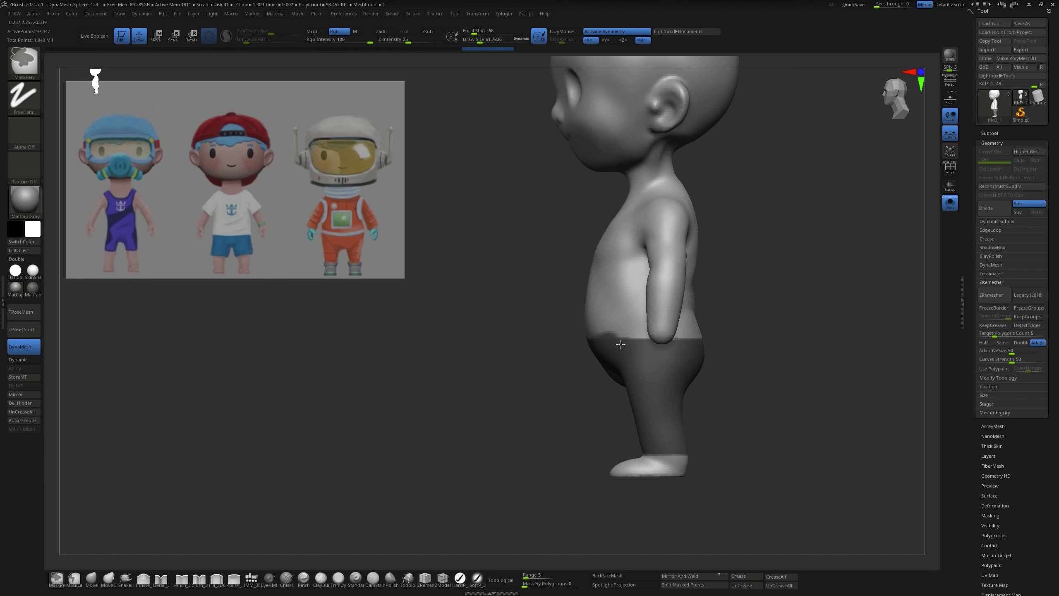
mouse_move(685, 341)
mouse_down()
mouse_move(808, 279)
mouse_move(741, 343)
mouse_up()
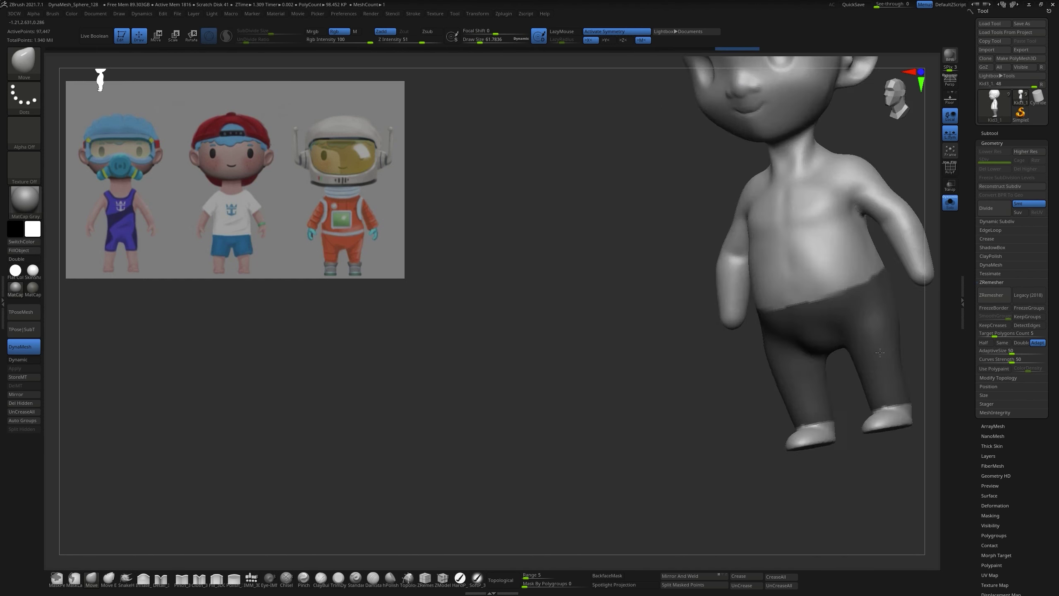
Step: Solo the Extract3 shorts with PolyF on and ZRemesh them into clean quads
key(Down)
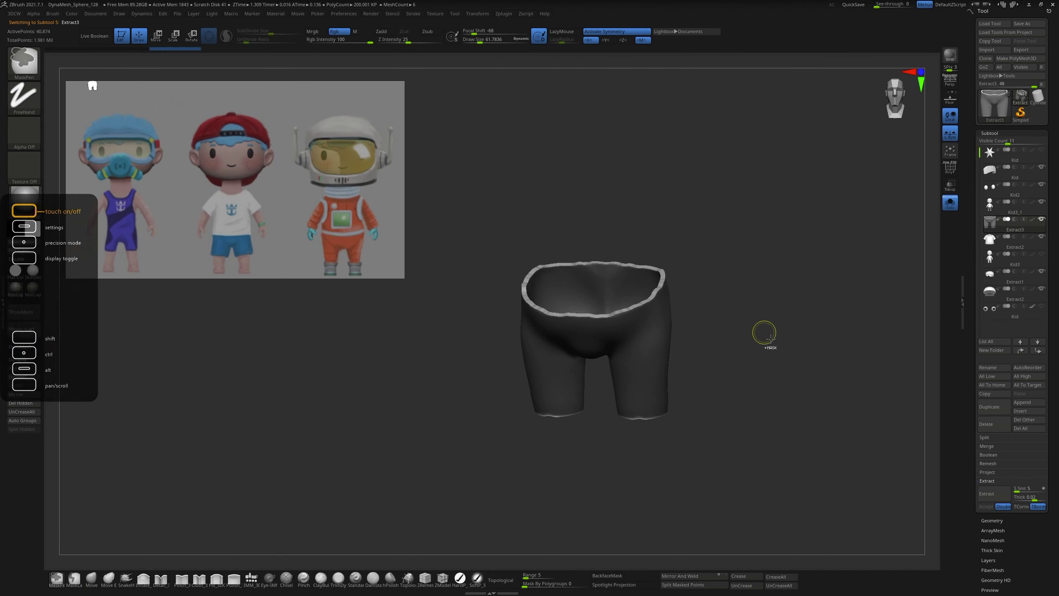
key(shift+f)
drag(750, 352, 768, 361)
click(992, 520)
click(991, 282)
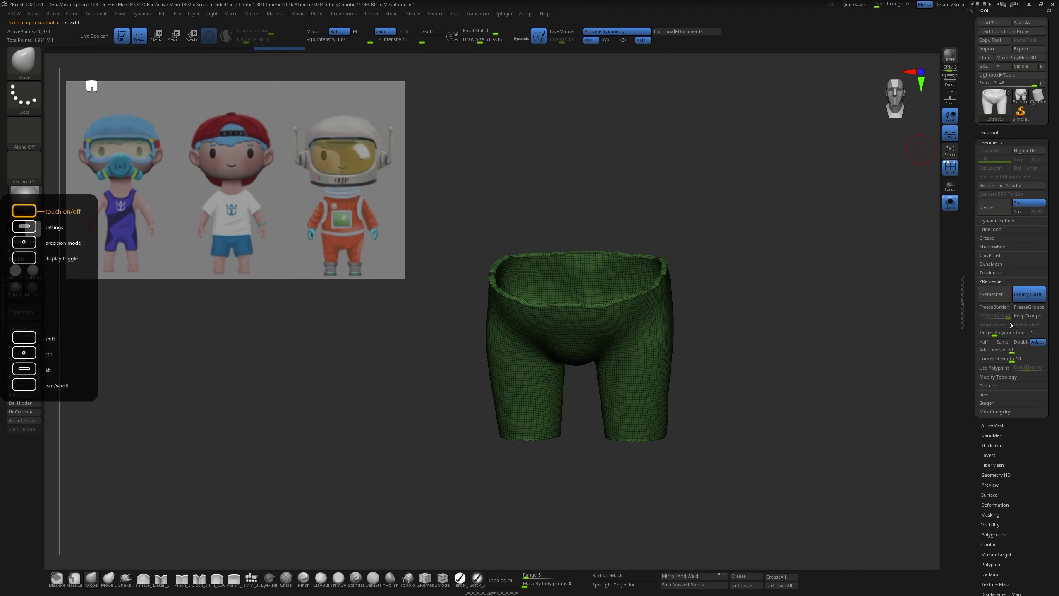
click(1001, 294)
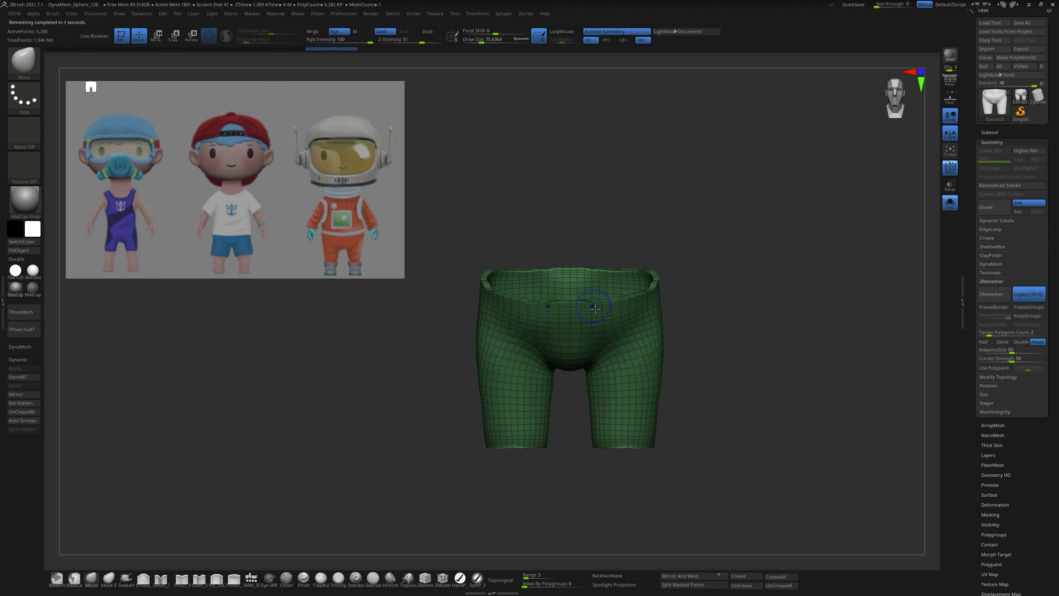
mouse_move(920, 149)
mouse_down()
mouse_move(740, 215)
mouse_move(675, 466)
mouse_move(1006, 262)
mouse_up()
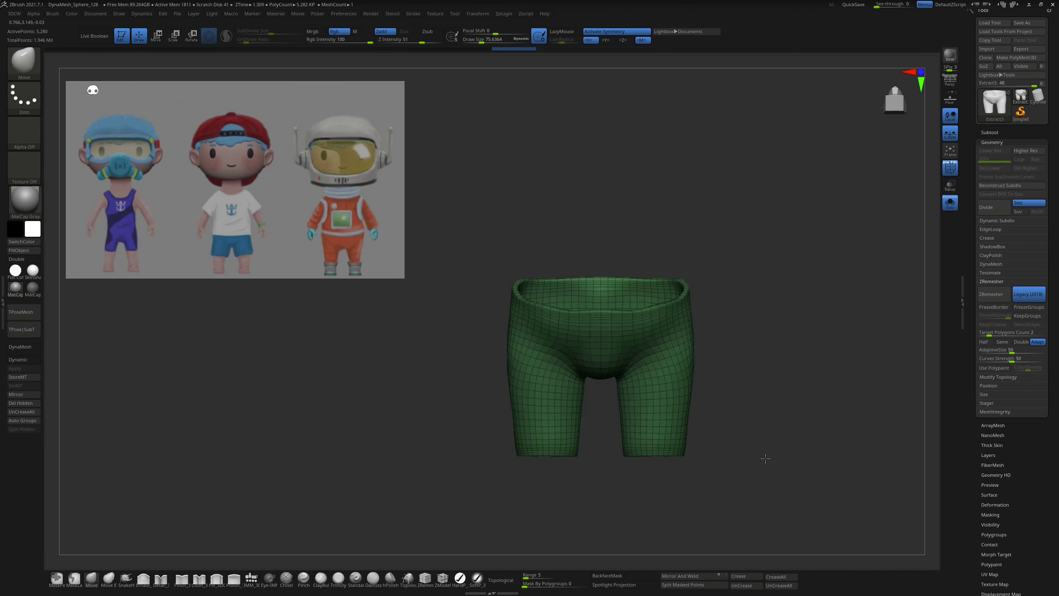
click(998, 295)
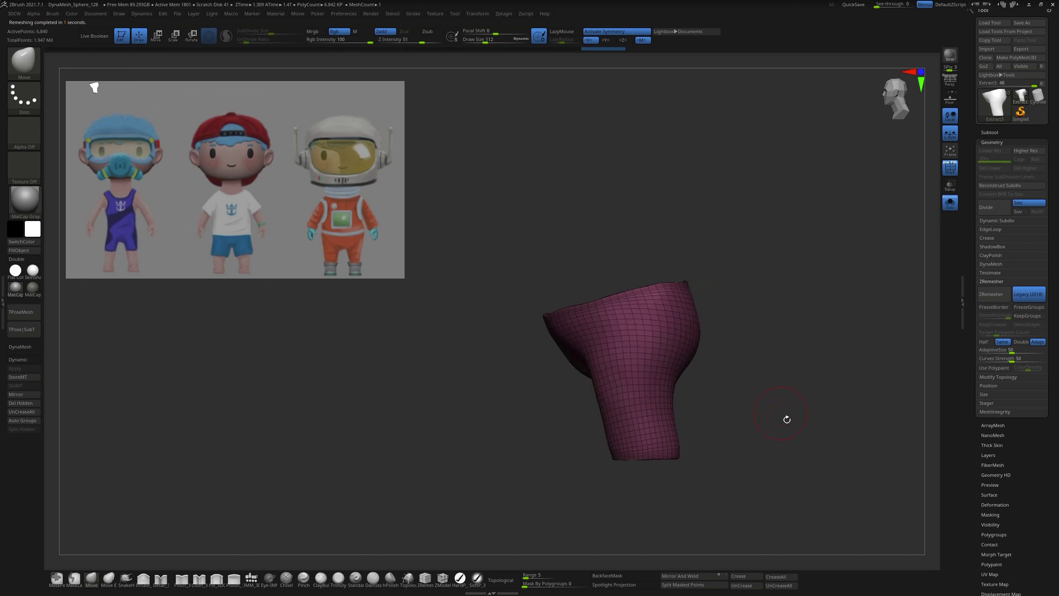
shift+drag(787, 420, 735, 404)
Step: Show only the Extract2 T-shirt with its wireframe overlay
click(949, 203)
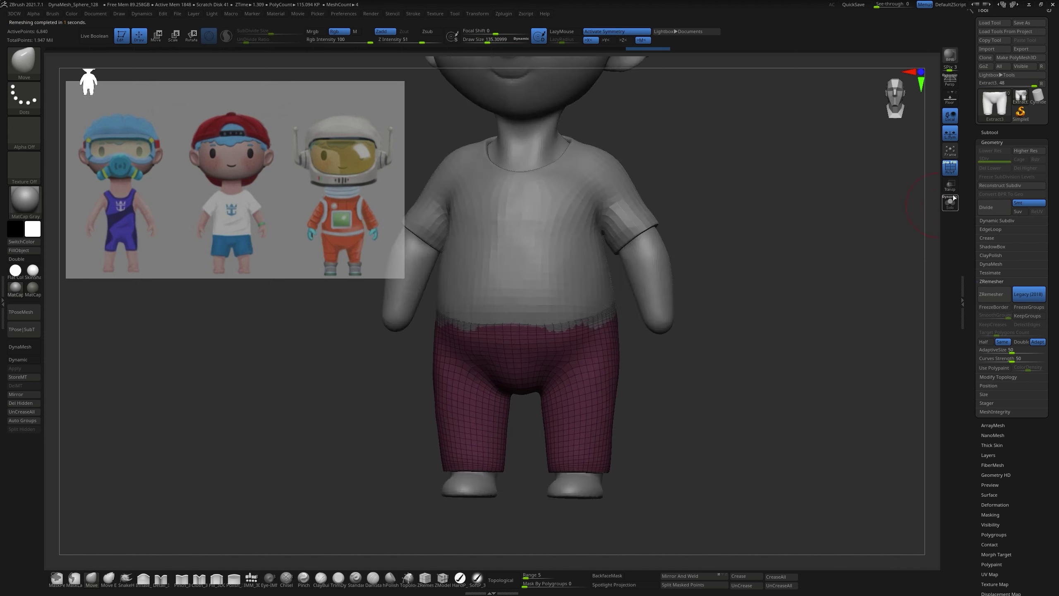
key(shift+f)
mouse_move(759, 368)
mouse_down()
mouse_move(625, 317)
mouse_move(649, 350)
mouse_up()
alt+click(611, 331)
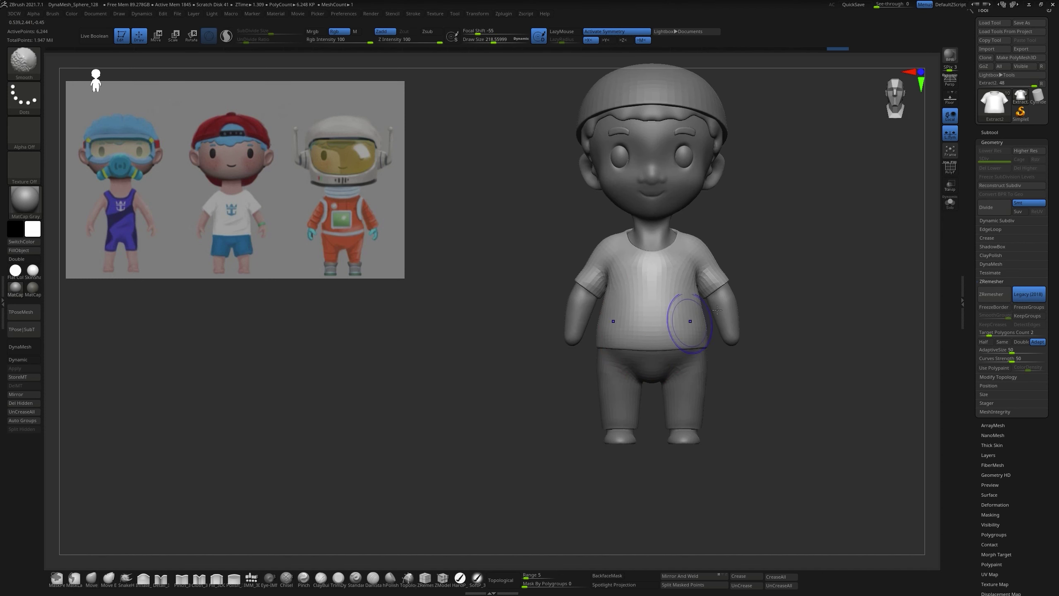
key(shift+f)
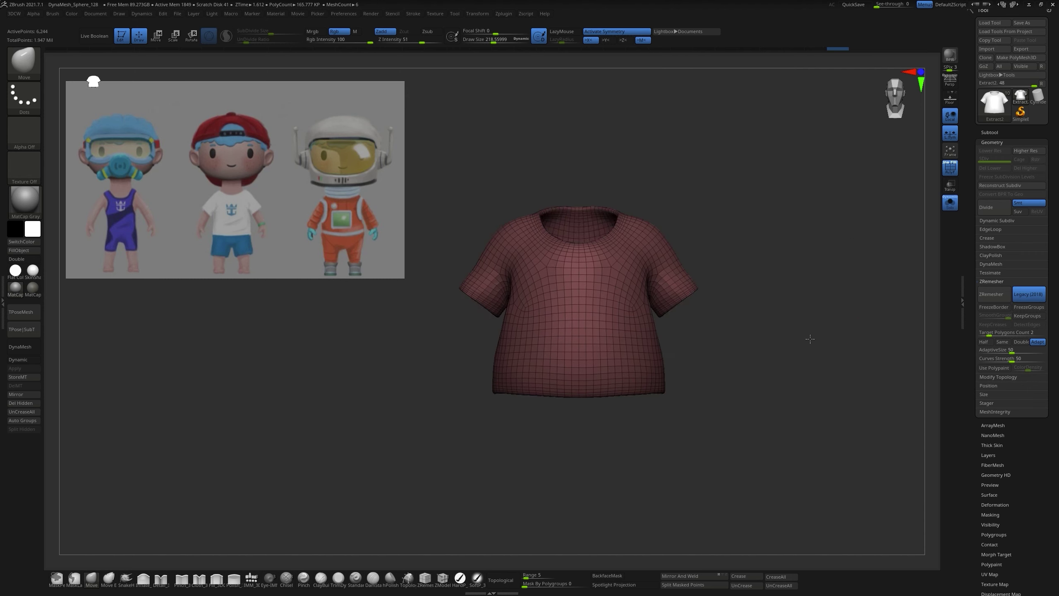
Step: Lasso-isolate the two sleeves, group them, then unhide the rest of the shirt
key(ctrl)
click(29, 91)
click(104, 125)
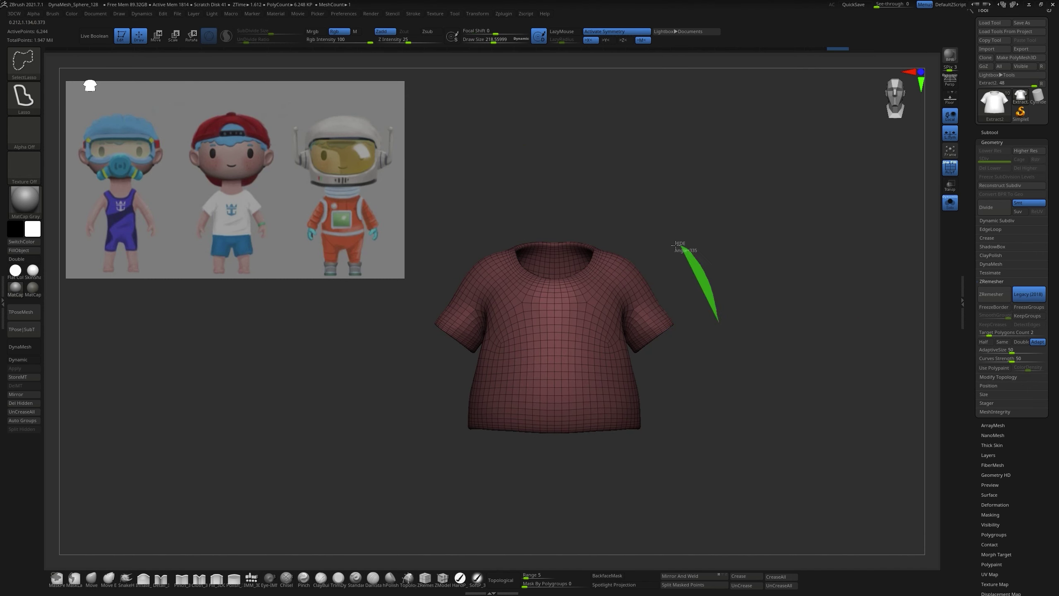
ctrl+shift+drag(675, 404, 667, 399)
drag(675, 406, 643, 384)
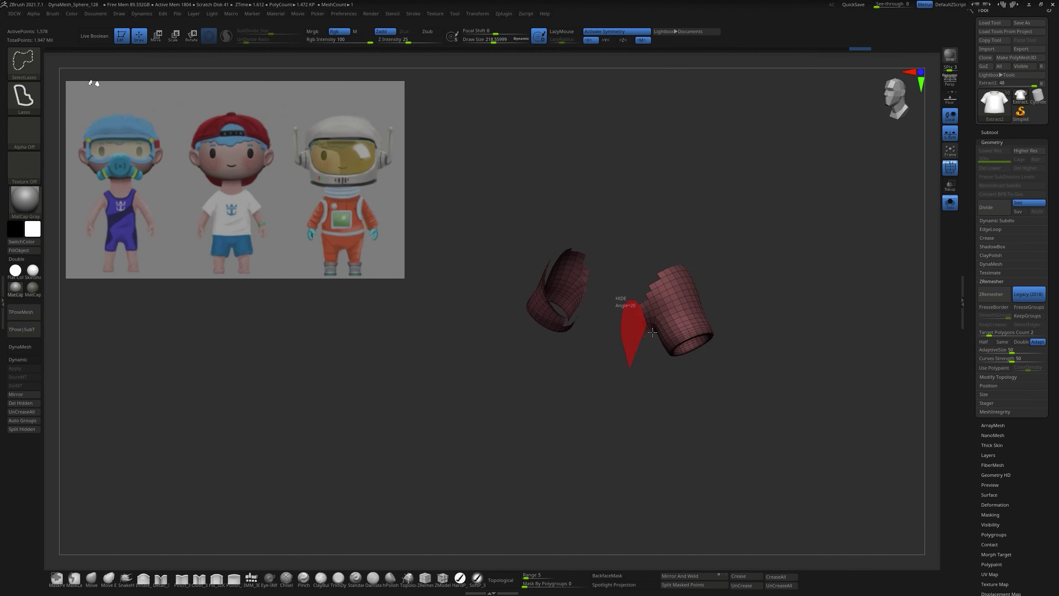
mouse_move(652, 332)
mouse_down()
mouse_move(634, 407)
mouse_move(654, 390)
mouse_move(579, 379)
mouse_move(529, 195)
mouse_move(595, 323)
mouse_move(627, 312)
mouse_up()
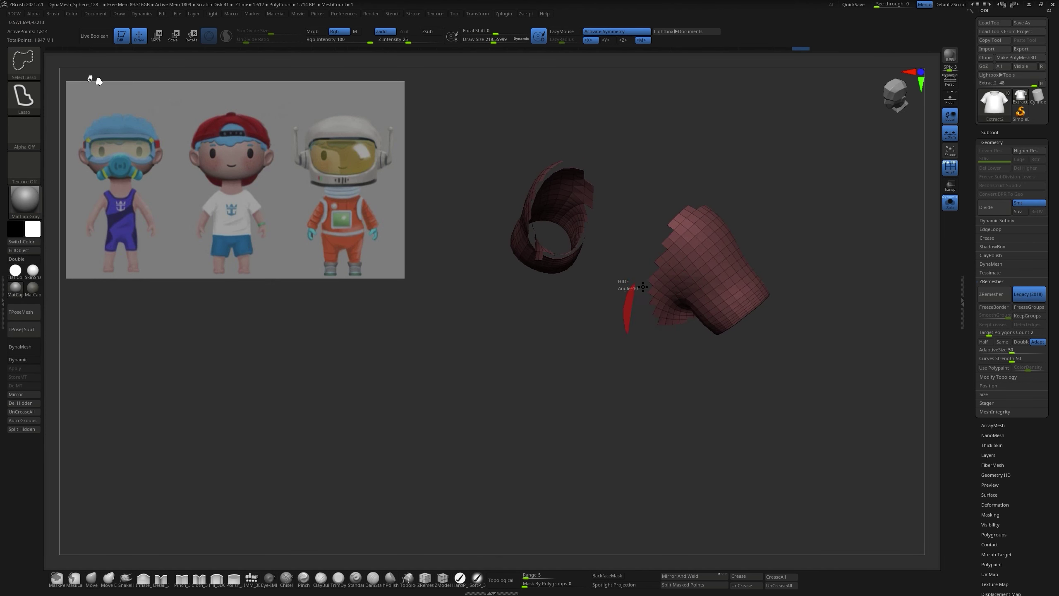
ctrl+shift+click(681, 365)
Step: Polish the shirt By Groups and ZRemesh it with Same density
click(995, 504)
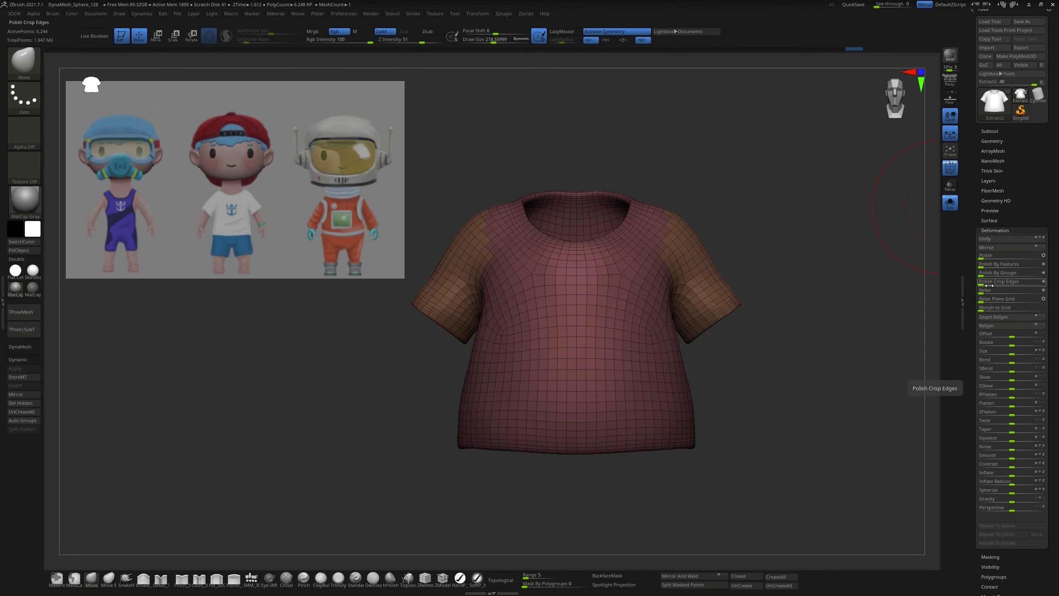
click(998, 275)
click(995, 230)
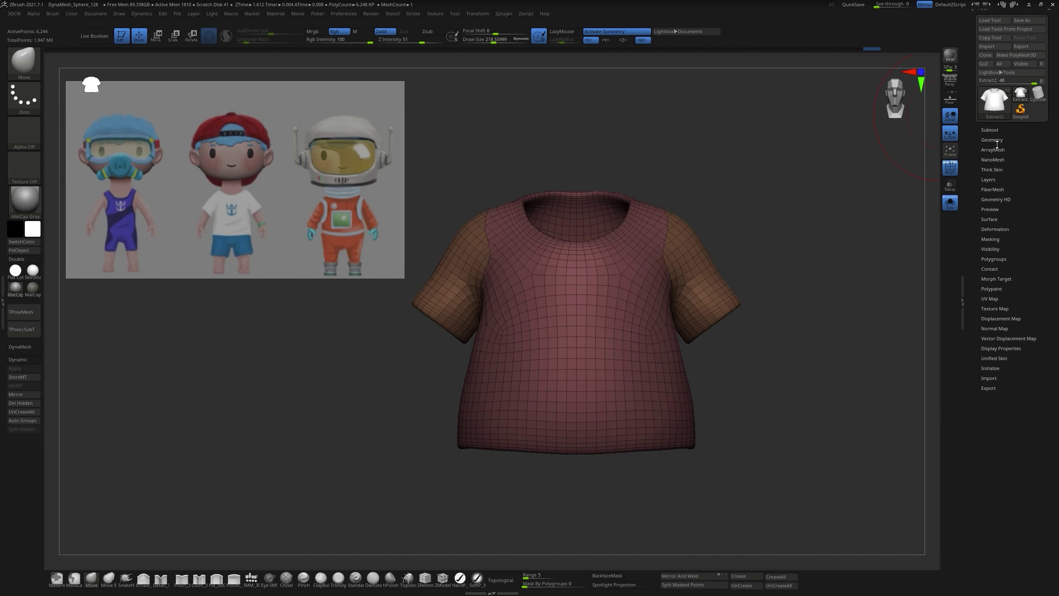
click(992, 141)
mouse_move(831, 376)
mouse_down()
mouse_move(876, 367)
mouse_move(695, 202)
mouse_up()
click(1001, 339)
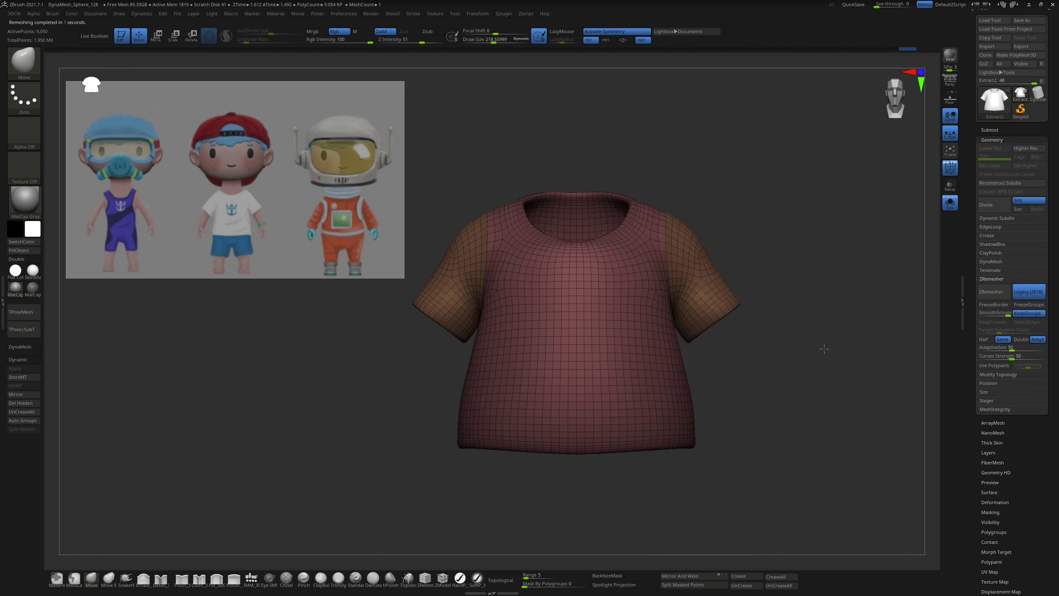
right_drag(695, 202, 823, 189)
Step: Turn off the shirt's wireframe and show the whole character again
click(950, 166)
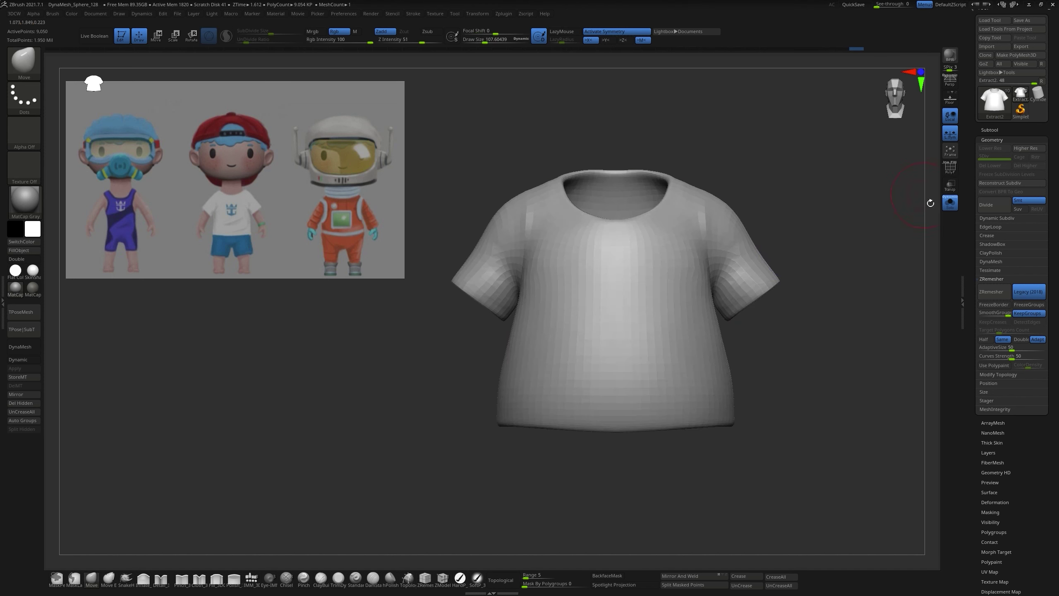
click(950, 203)
drag(719, 367, 750, 342)
Step: Insert an IMM Toon Base Hand on the kid's arm and scale it with Transpose
alt+click(576, 326)
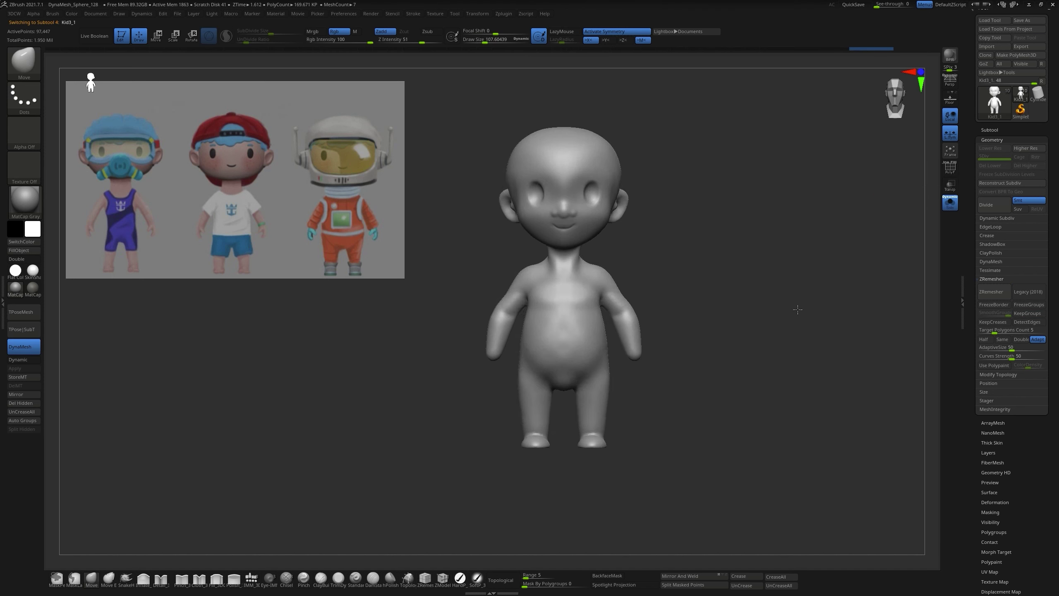
click(23, 63)
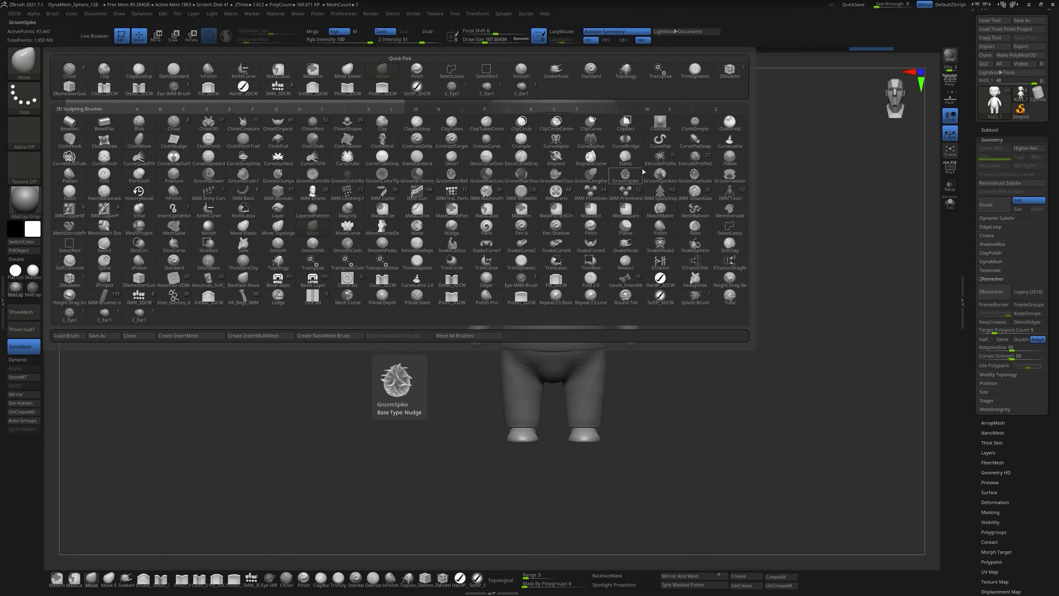
click(250, 129)
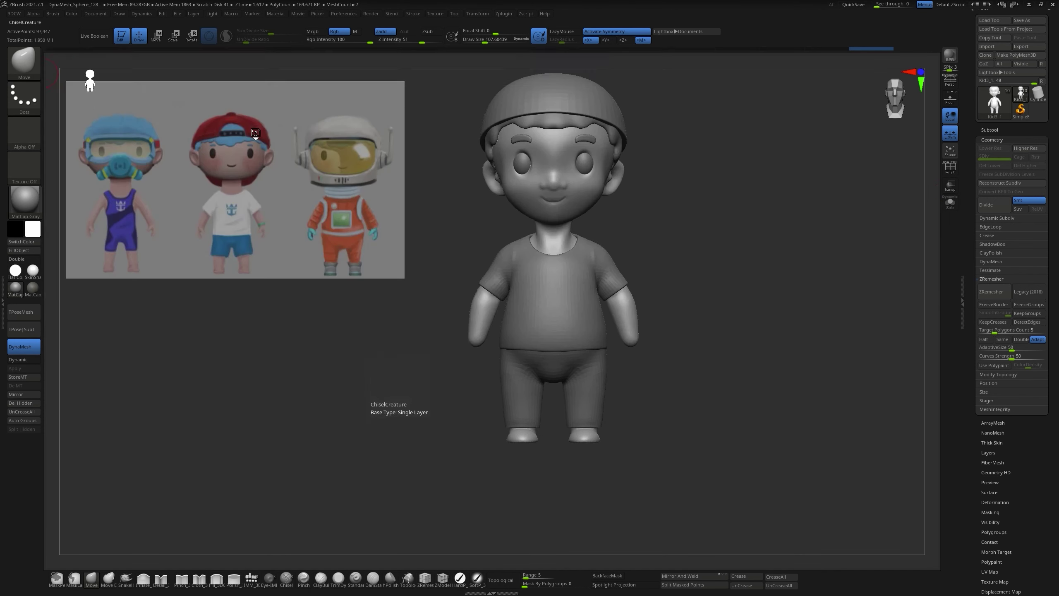
click(33, 72)
click(730, 192)
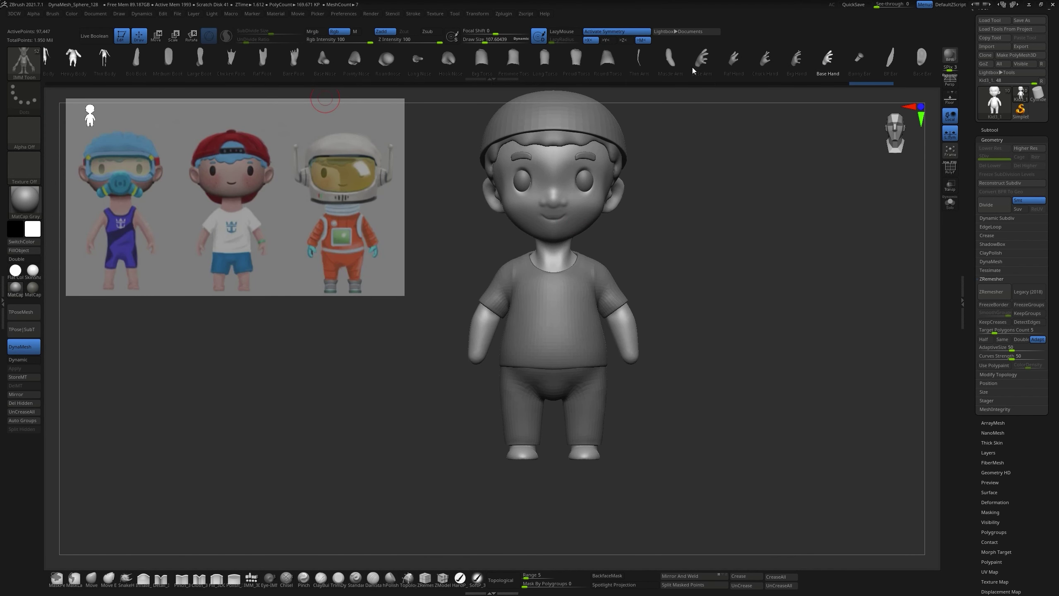
mouse_move(686, 332)
mouse_down()
mouse_move(701, 346)
mouse_move(625, 375)
mouse_up()
key(e)
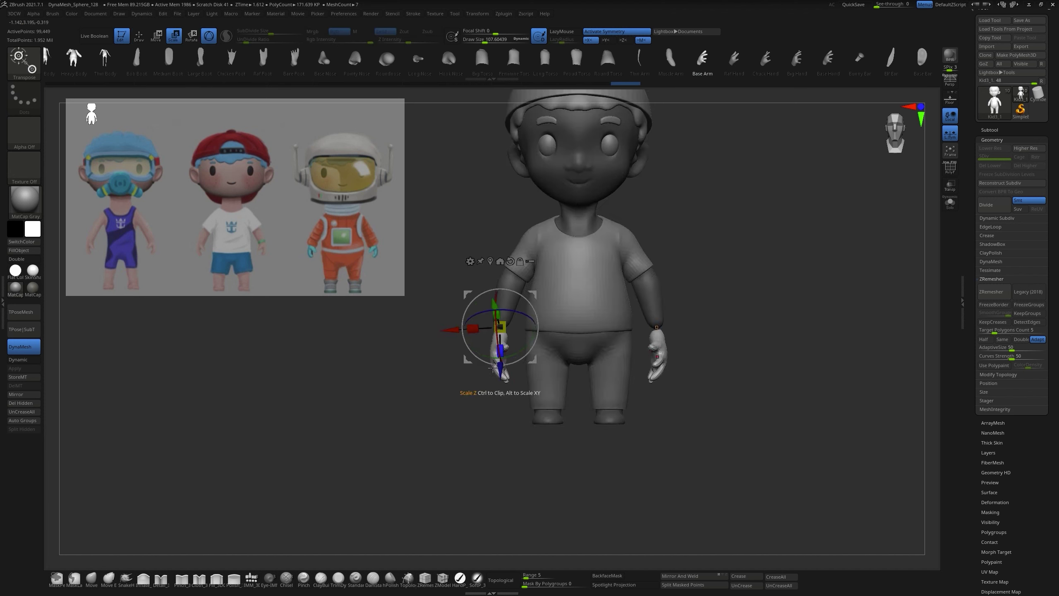
mouse_move(584, 417)
mouse_down()
mouse_move(491, 442)
mouse_move(535, 294)
mouse_move(484, 287)
mouse_move(521, 320)
mouse_move(704, 355)
mouse_move(723, 329)
mouse_up()
key(q)
Step: Mask both feet and extract them as a new boot piece
key(alt+s)
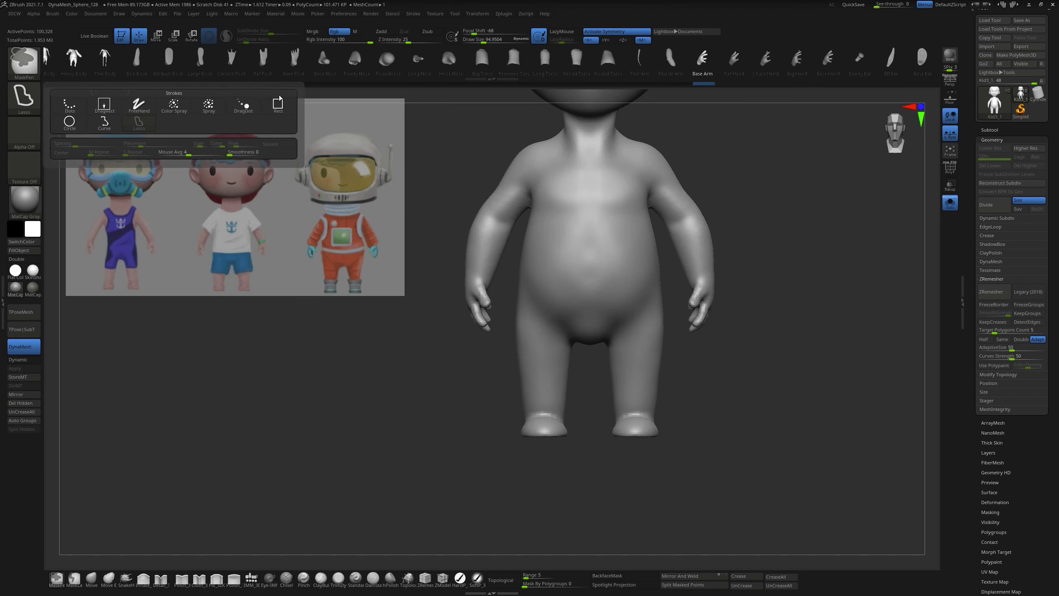
ctrl+drag(492, 491, 720, 445)
click(989, 130)
click(987, 490)
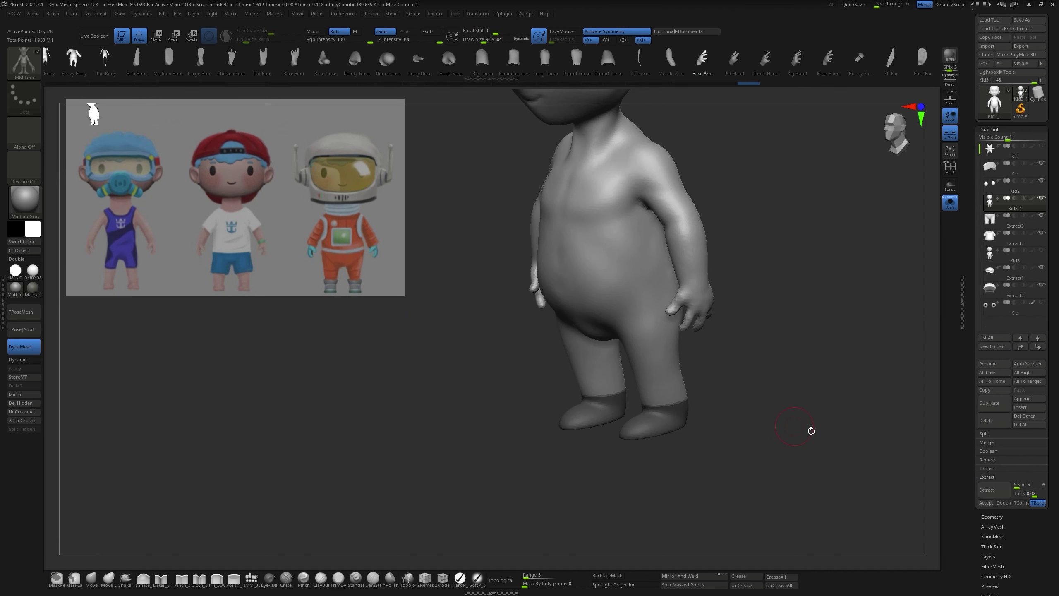
drag(810, 430, 864, 405)
click(991, 516)
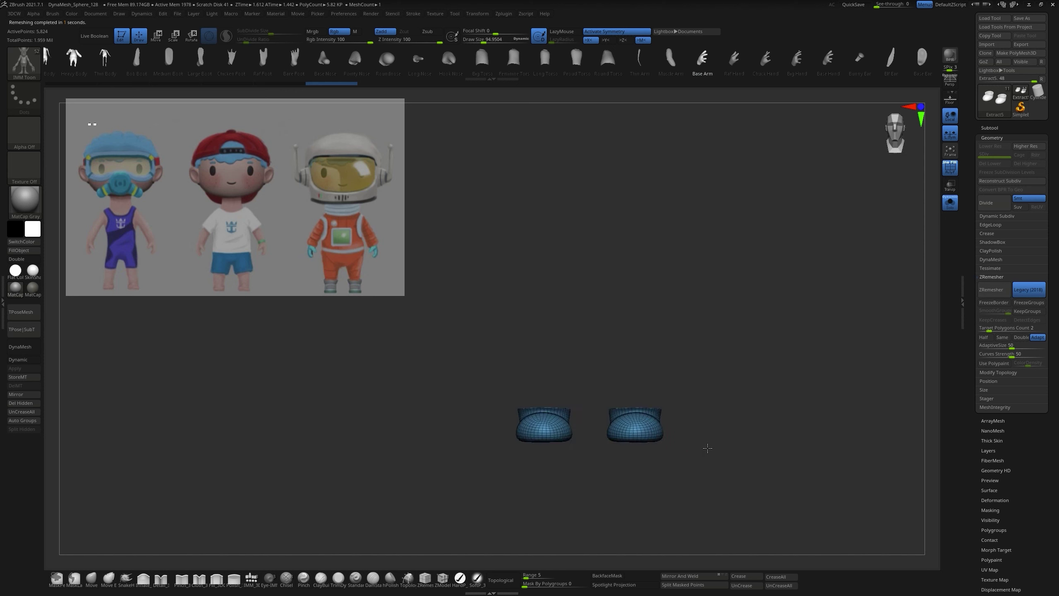
Step: Inspect the extracted boots in Solo, mask part of a boot, then view them on the body
drag(707, 448, 793, 395)
key(alt+s)
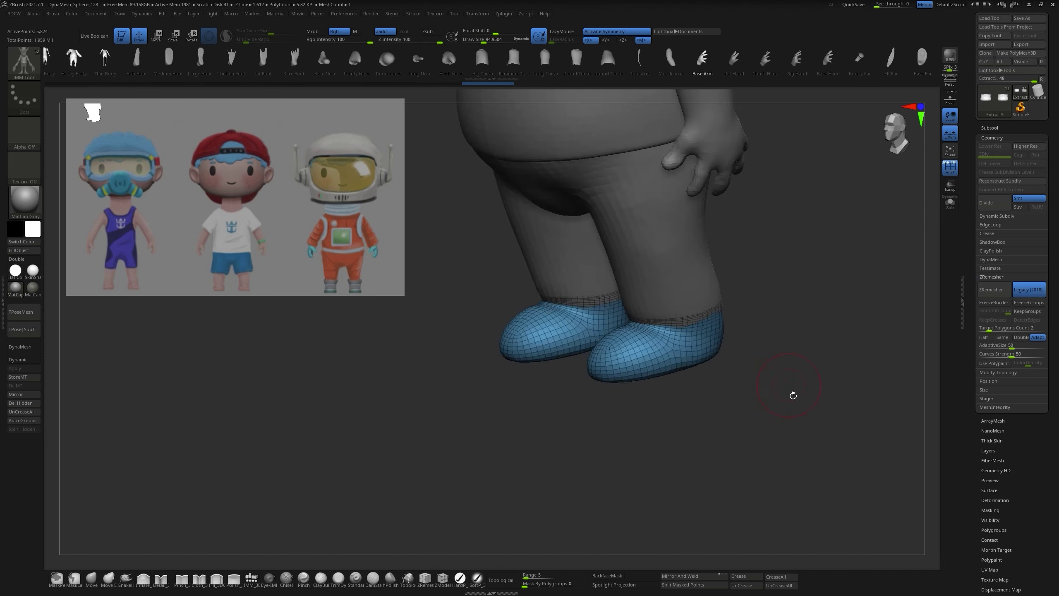
key(alt+s)
ctrl+drag(437, 211, 666, 226)
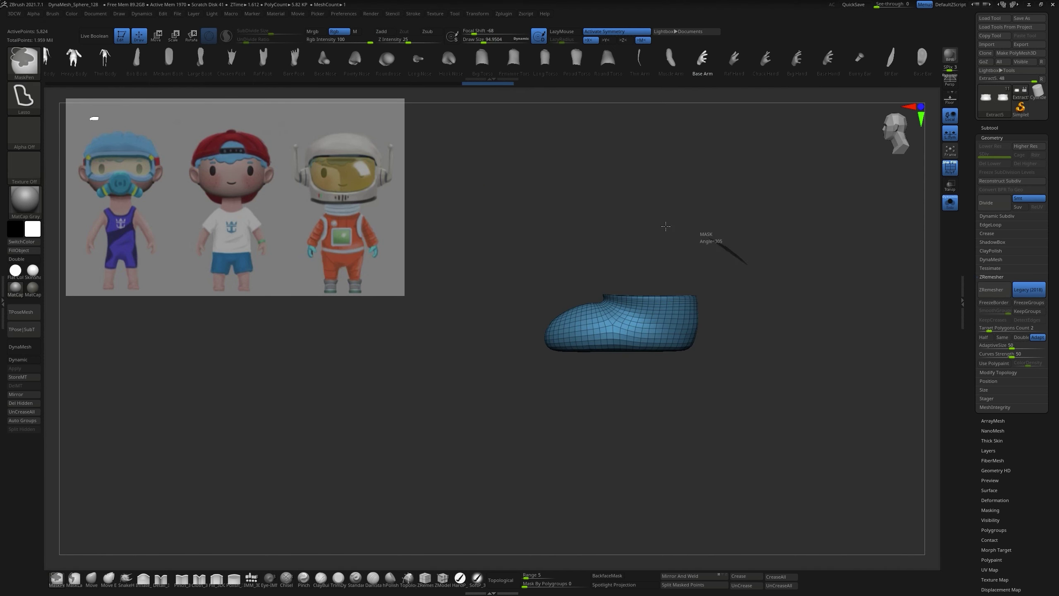
ctrl+drag(707, 289, 703, 253)
key(w)
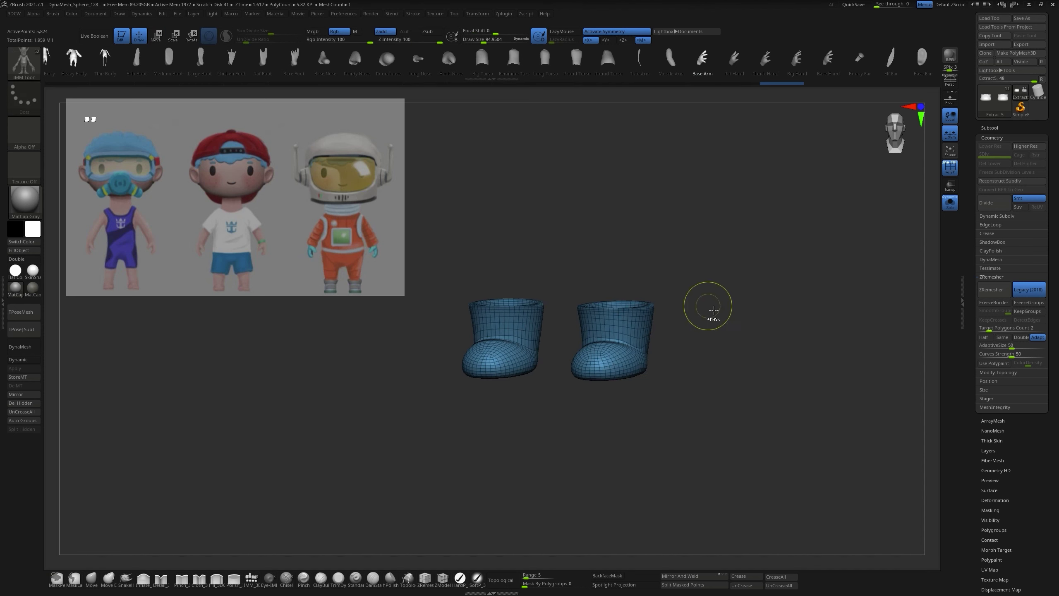
key(alt+s)
mouse_move(130, 540)
mouse_down()
mouse_move(629, 291)
mouse_move(674, 309)
mouse_move(544, 279)
mouse_move(554, 435)
mouse_move(646, 430)
mouse_move(767, 348)
mouse_up()
key(shift+f)
key(shift+f)
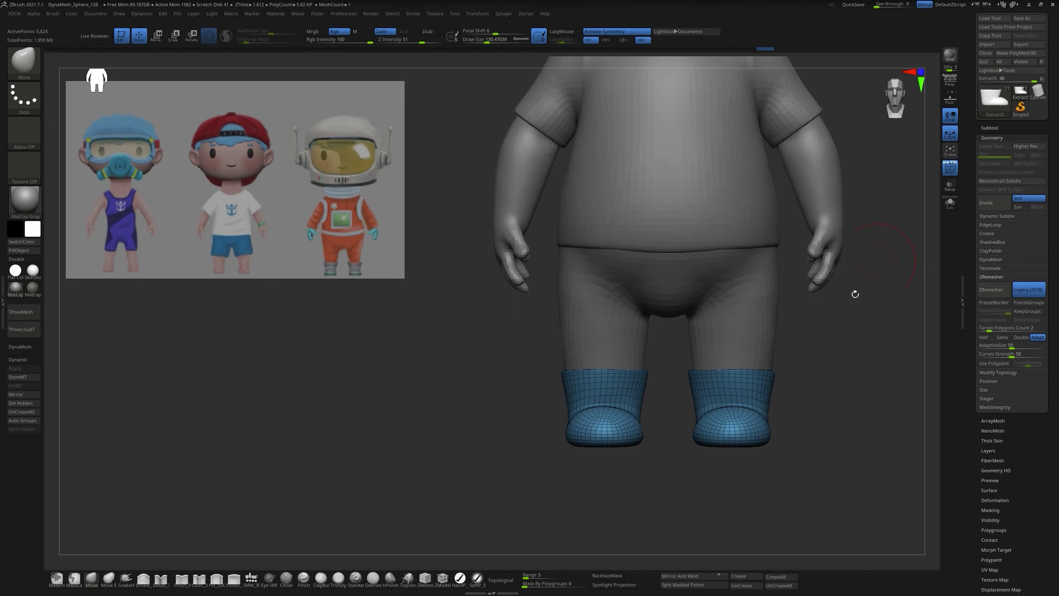
Step: Select the pants piece and orbit back to a front view of the whole kid
drag(853, 293, 724, 426)
alt+click(584, 334)
mouse_move(584, 334)
mouse_down()
mouse_move(595, 397)
mouse_move(571, 430)
mouse_up()
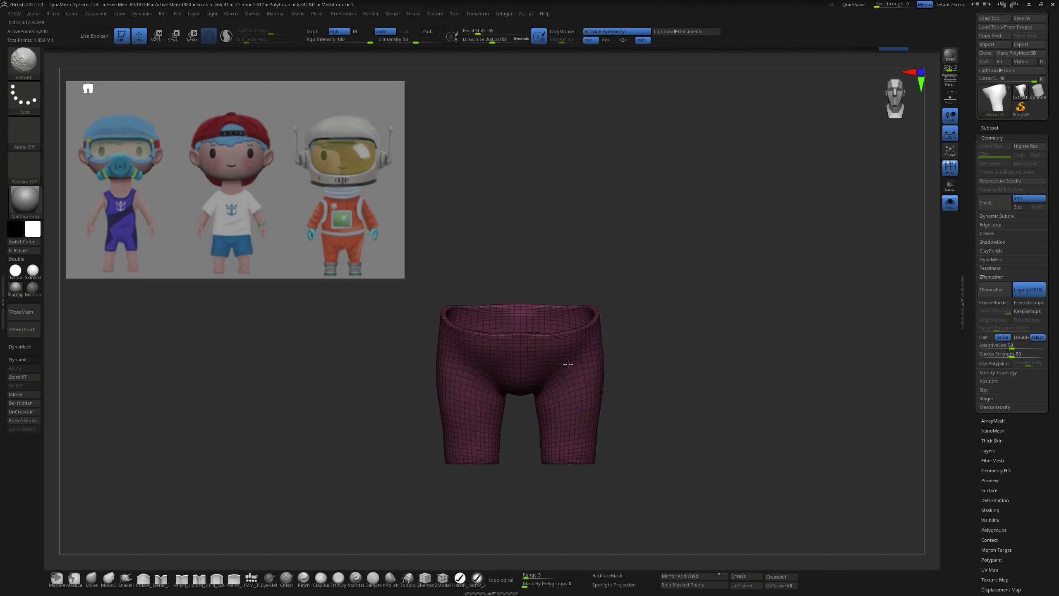
drag(568, 364, 701, 302)
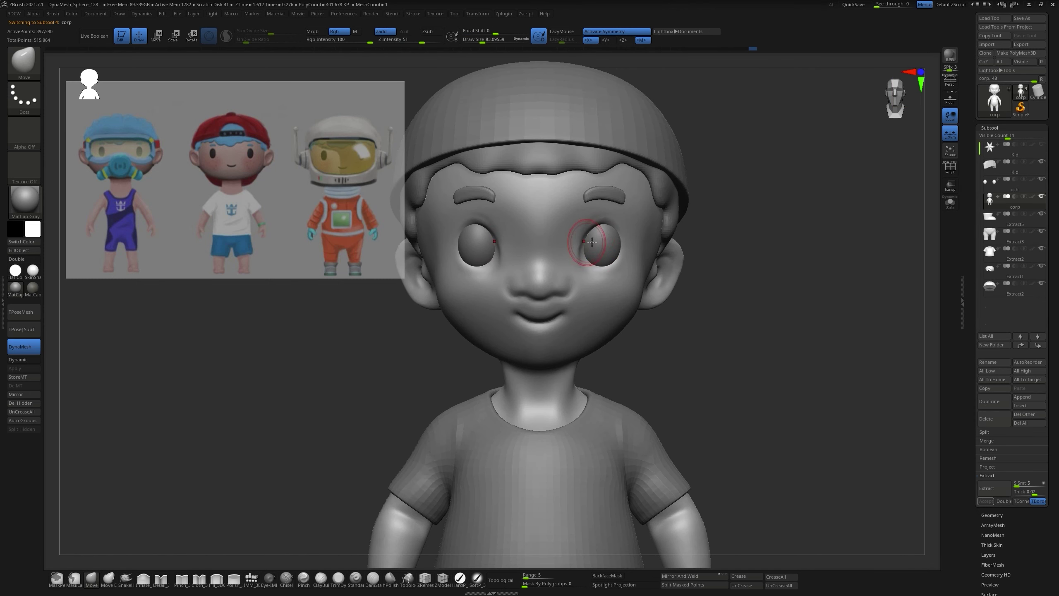
Step: Enlarge the brush and select the body, framing a three-quarter close-up of the face
mouse_move(715, 295)
mouse_down()
mouse_move(522, 307)
mouse_move(737, 426)
mouse_move(568, 378)
mouse_move(692, 307)
mouse_up()
key(s)
key(f)
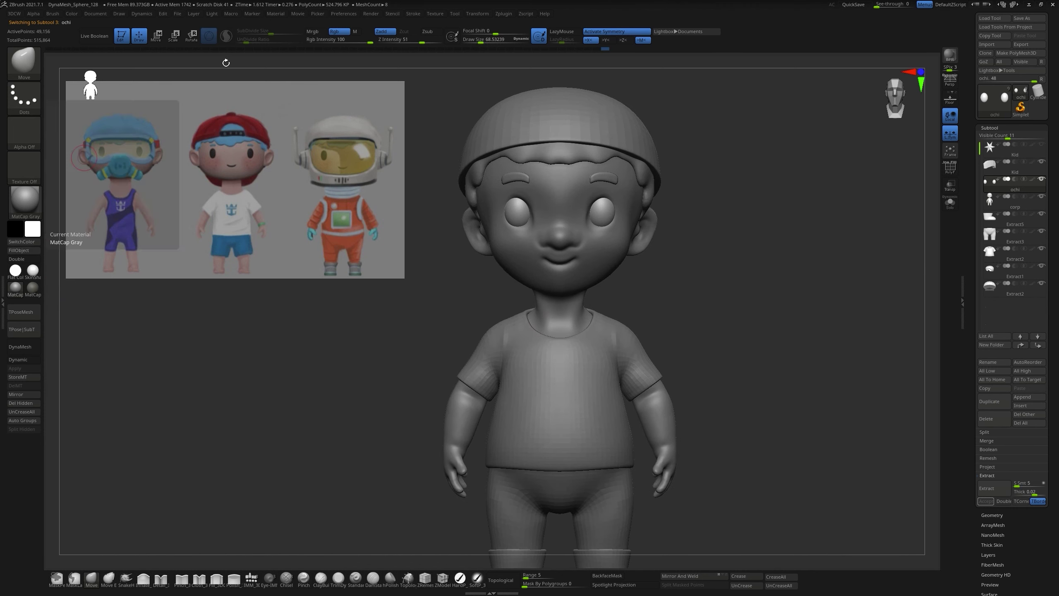
alt+click(607, 300)
mouse_move(741, 355)
mouse_down()
mouse_move(798, 168)
mouse_move(667, 250)
mouse_up()
Step: Give the eyes a Chrome2 material, then switch it to JellyBean
alt+click(563, 213)
click(25, 200)
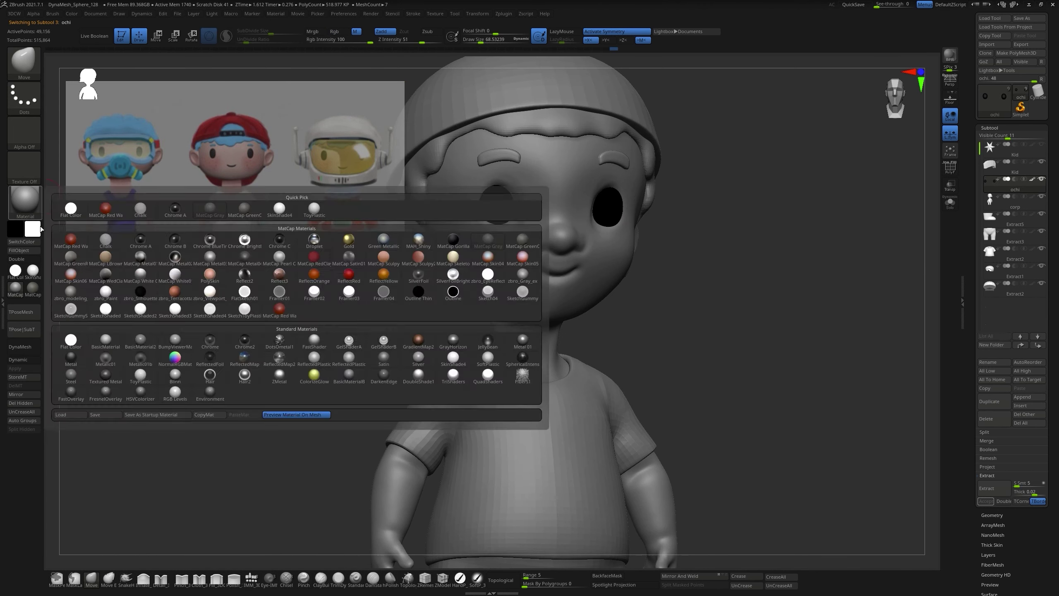
click(239, 342)
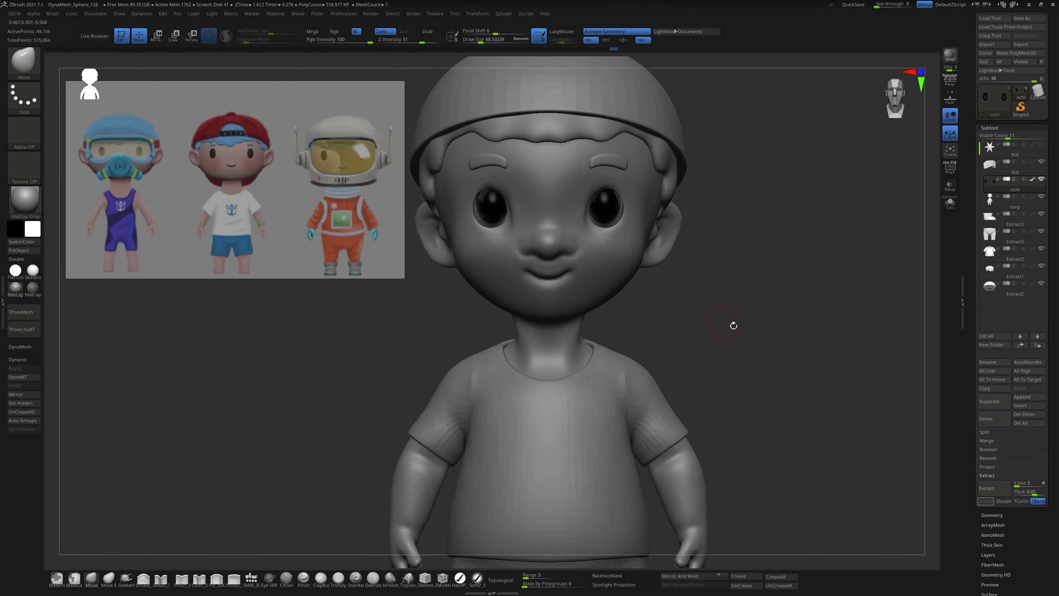
click(25, 201)
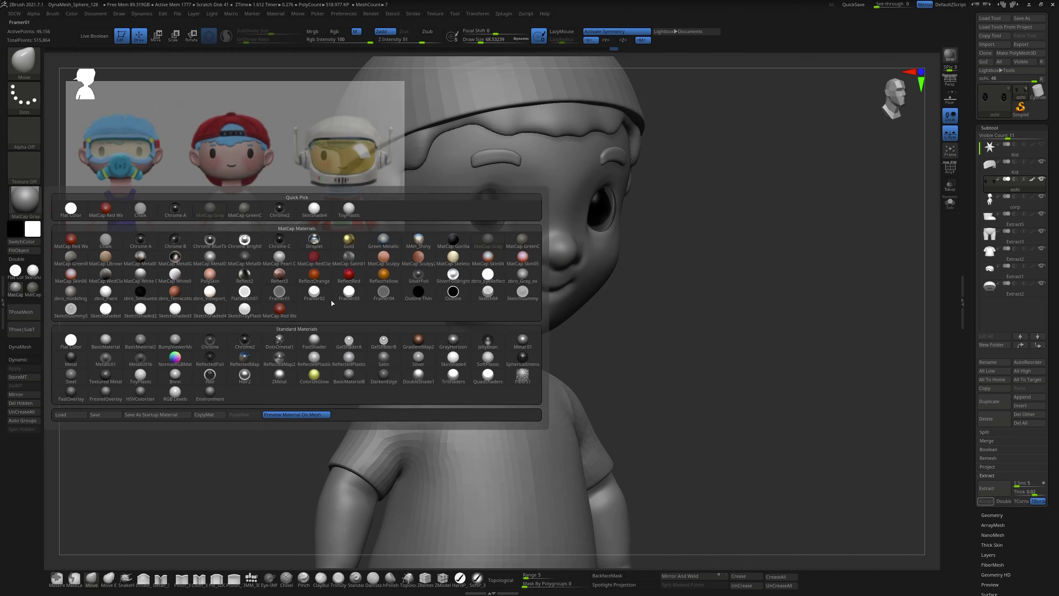
click(370, 348)
drag(369, 348, 329, 318)
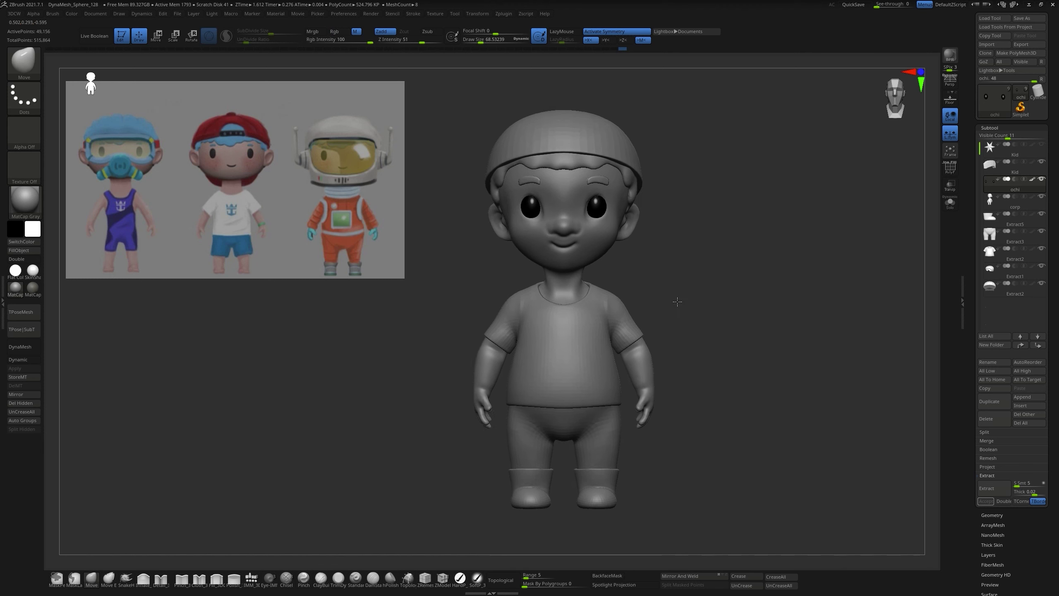
key(shift+z)
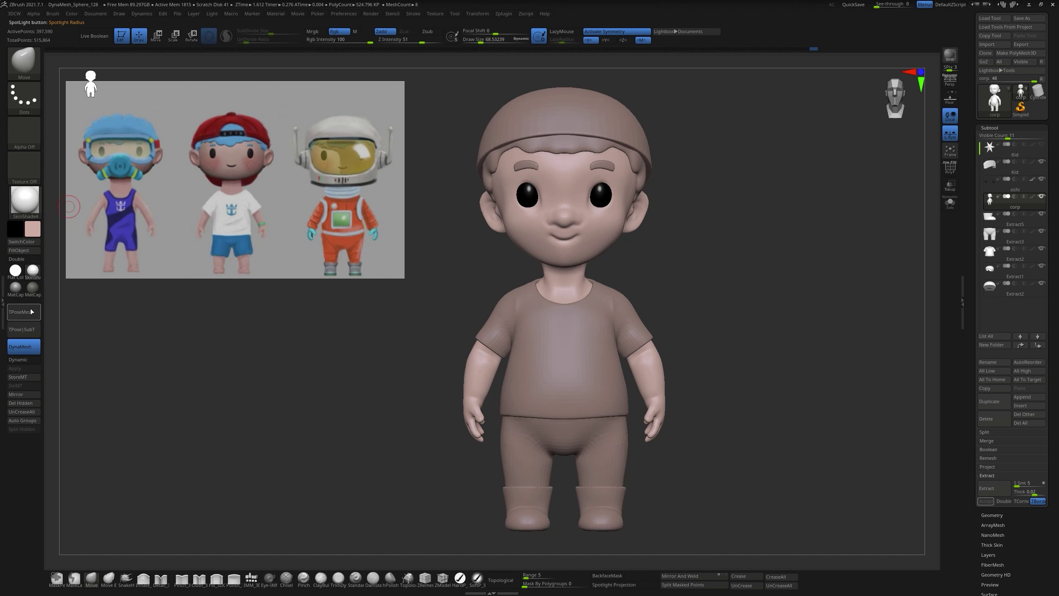
Step: Tint the clothes reddish and paint pink blush on the right cheek
key(shift+z)
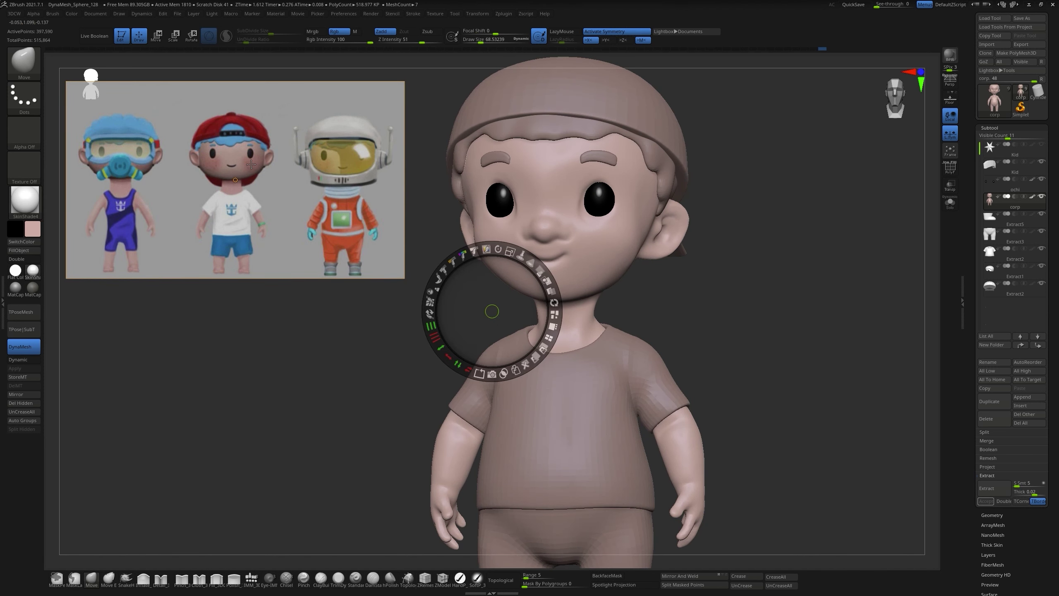
key(c)
key(shift+z)
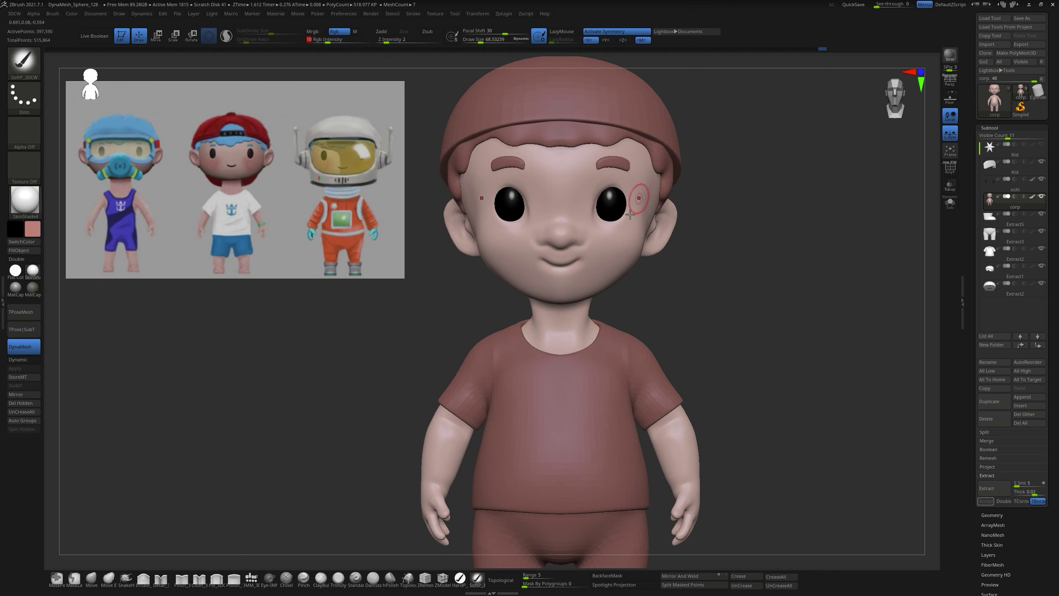
mouse_move(630, 215)
right_down()
mouse_move(621, 248)
mouse_move(508, 244)
mouse_move(662, 137)
mouse_move(698, 253)
right_up()
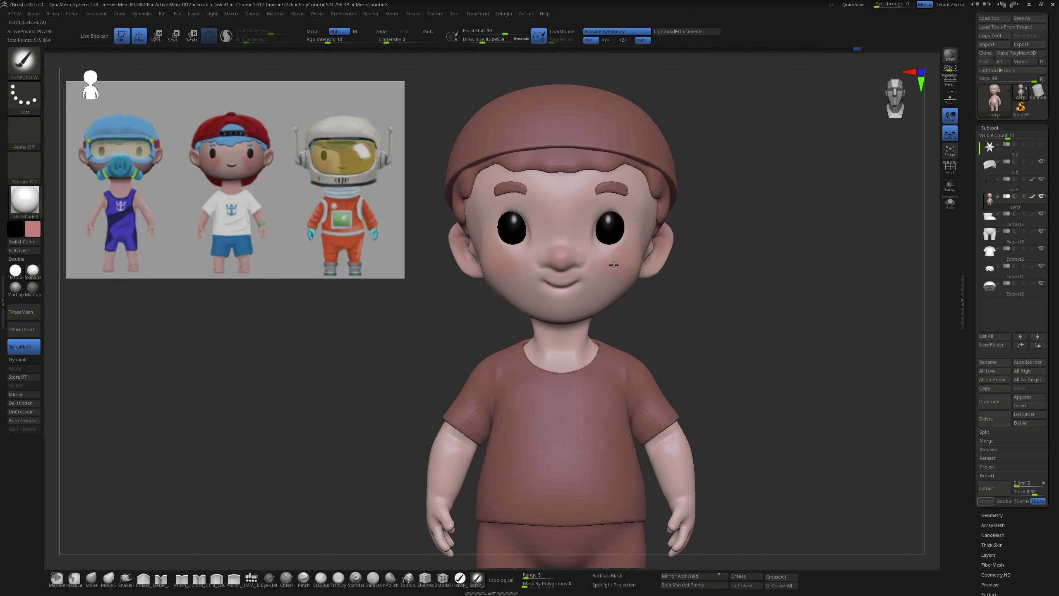
drag(614, 264, 642, 267)
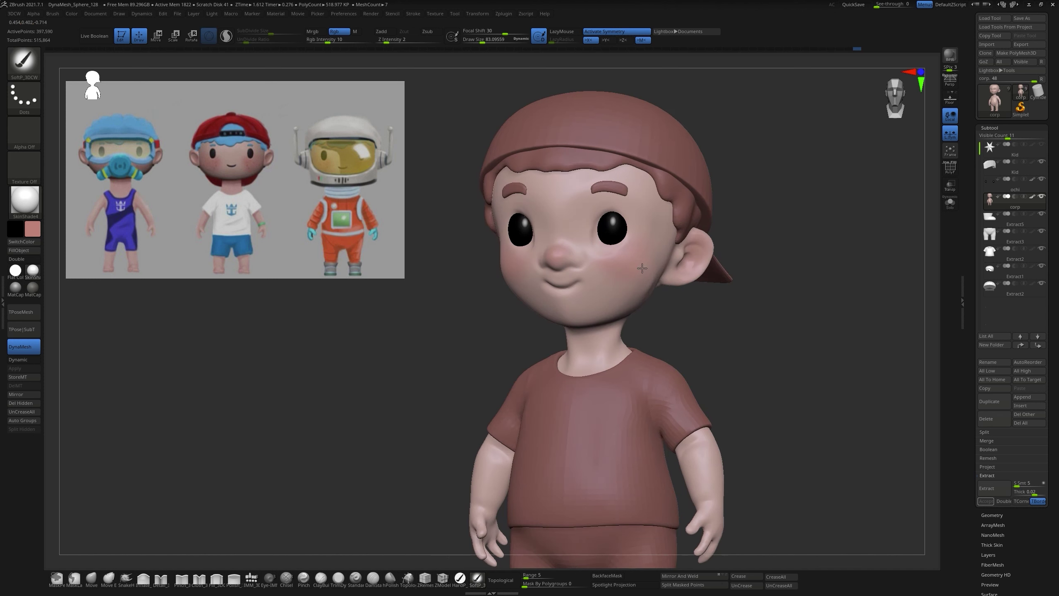
drag(777, 181, 646, 272)
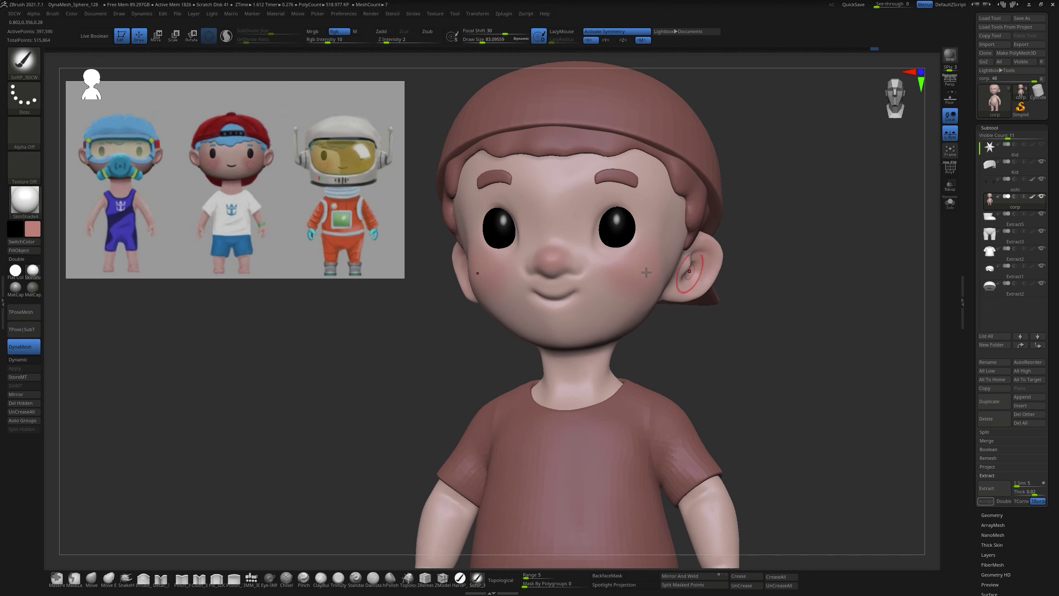
Step: Set up the Standard brush with Dots stroke and a speckled spray alpha
click(352, 577)
click(24, 133)
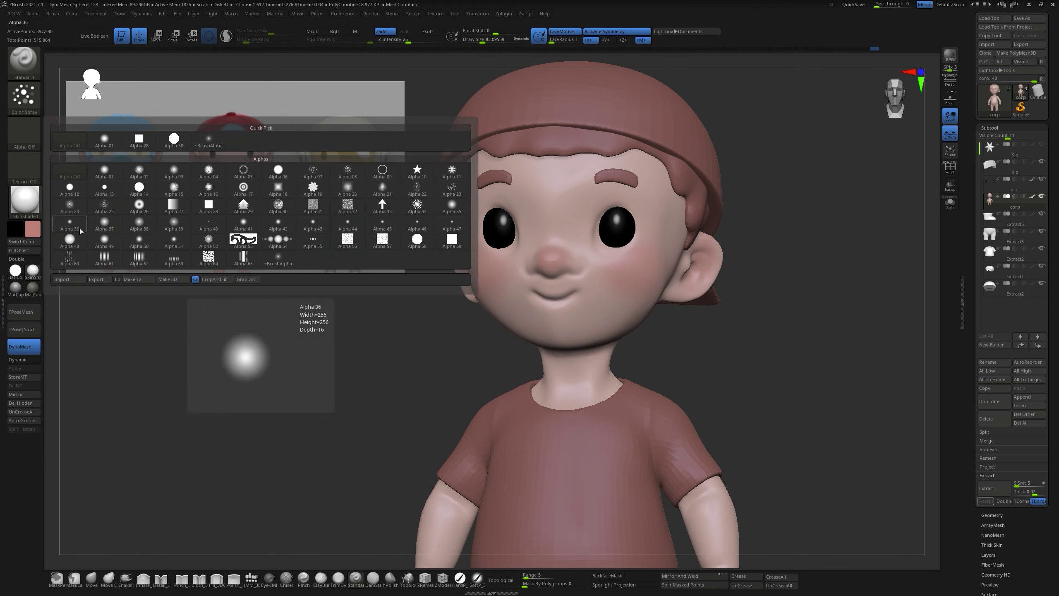
click(70, 187)
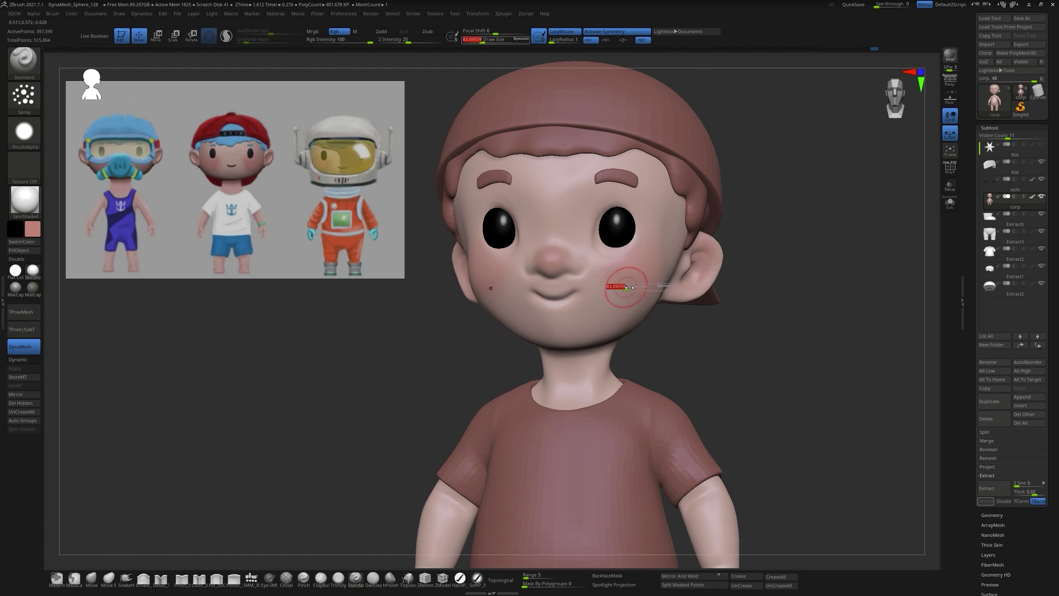
click(24, 97)
click(24, 61)
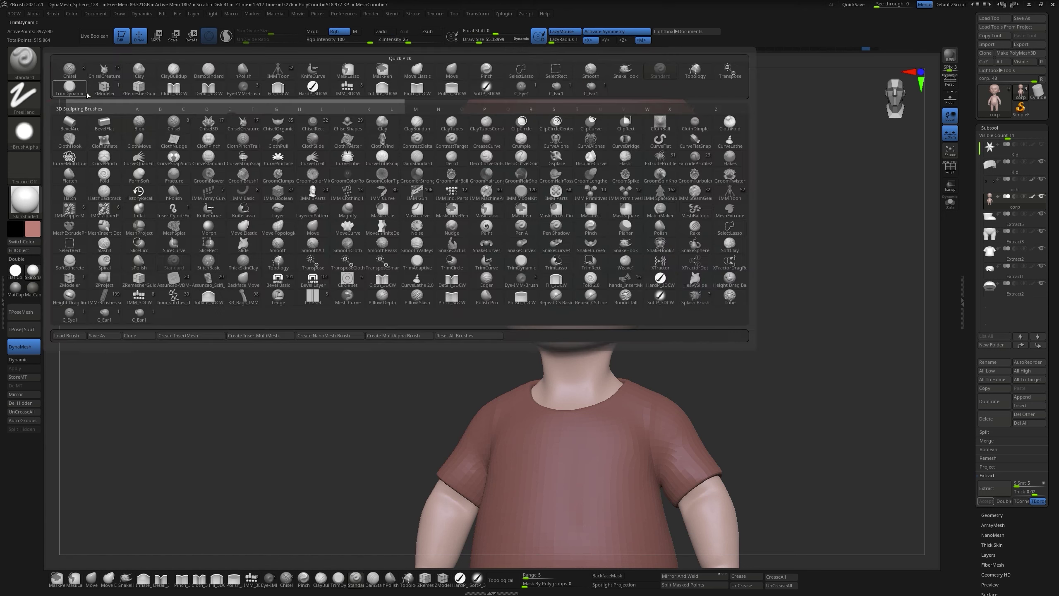
click(24, 97)
click(66, 108)
click(24, 131)
click(313, 171)
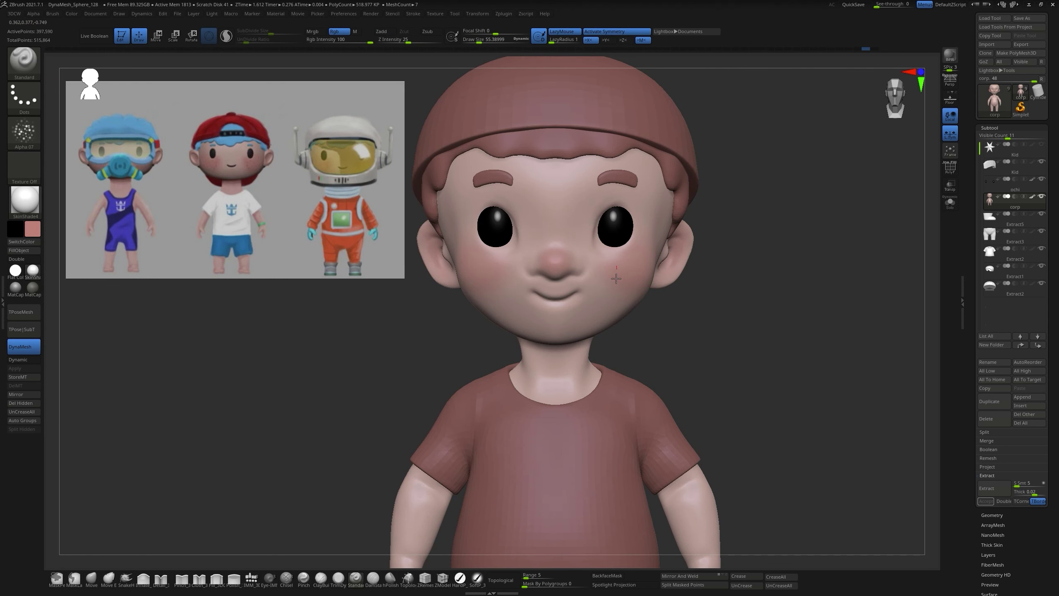
Step: Turn and zoom the view to frame the kid's cheeks for blush painting
drag(834, 376, 644, 283)
scroll(652, 250, up, 3)
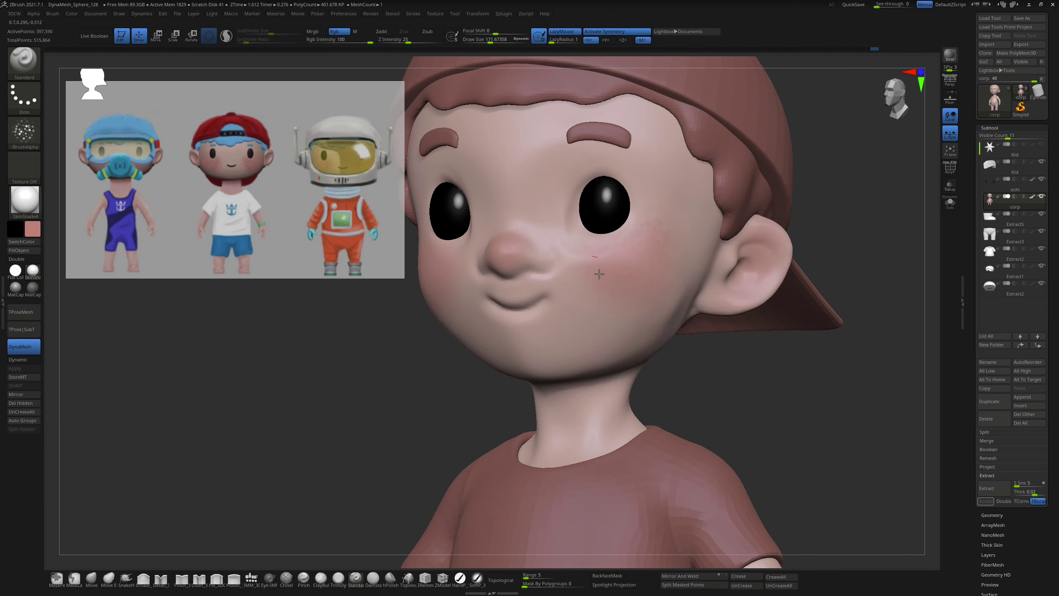
key(f)
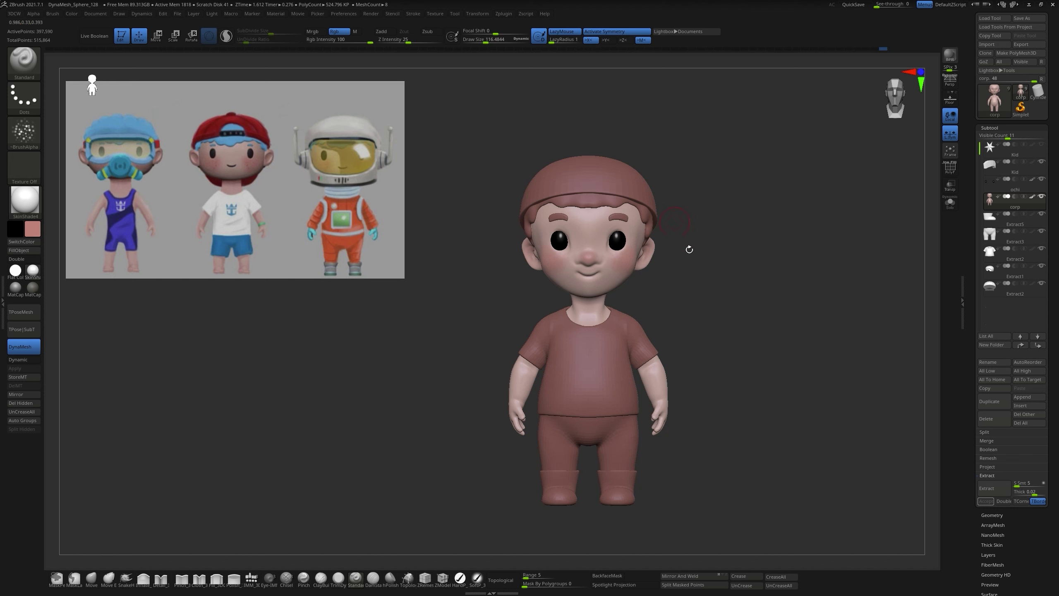
scroll(714, 359, up, 3)
Step: Fill the clothes with dark brown and try red on the cap, undoing it
click(33, 229)
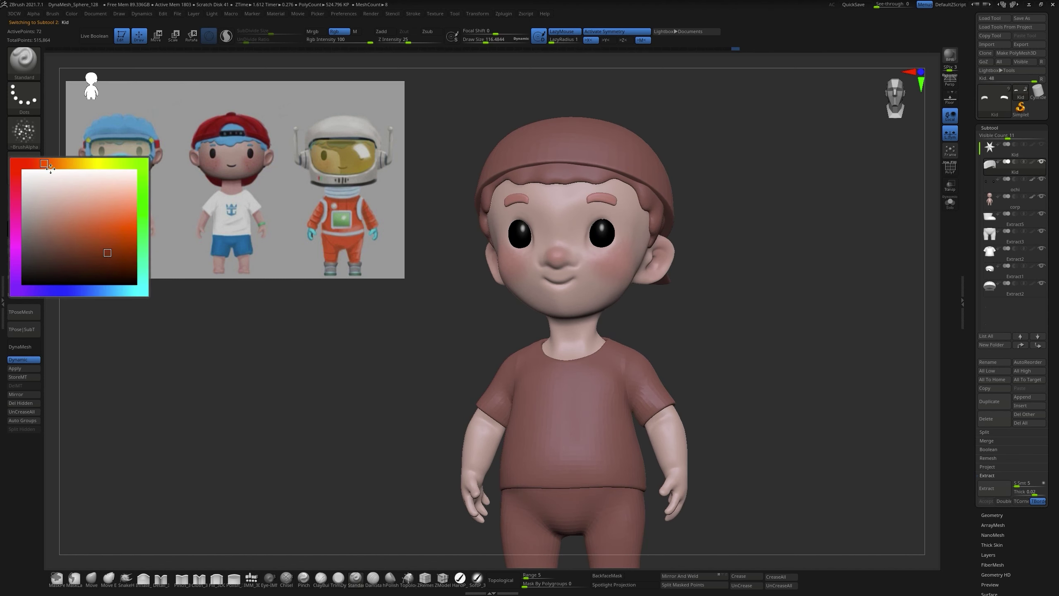
click(50, 167)
click(25, 251)
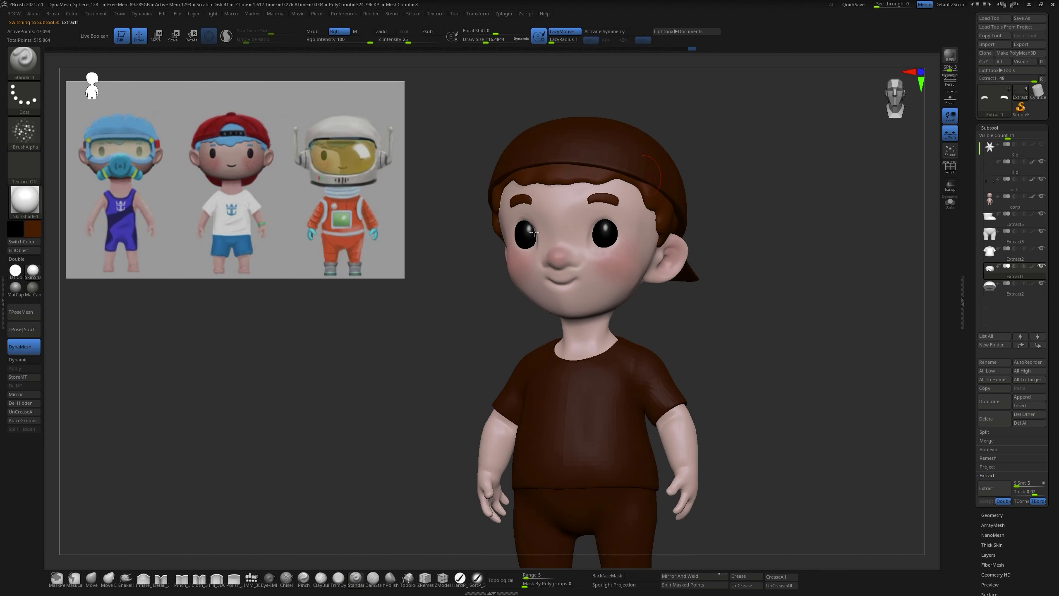
click(24, 258)
click(33, 229)
click(50, 167)
click(23, 251)
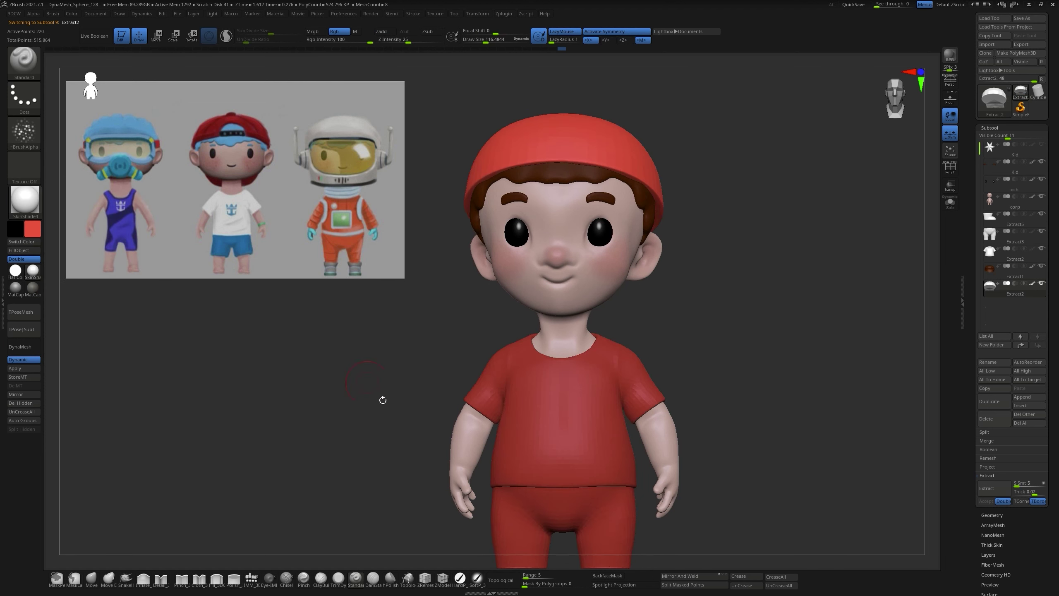
alt+click(554, 417)
key(ctrl+z)
Step: Fill the shirt with white and the pants with light blue
alt+click(546, 417)
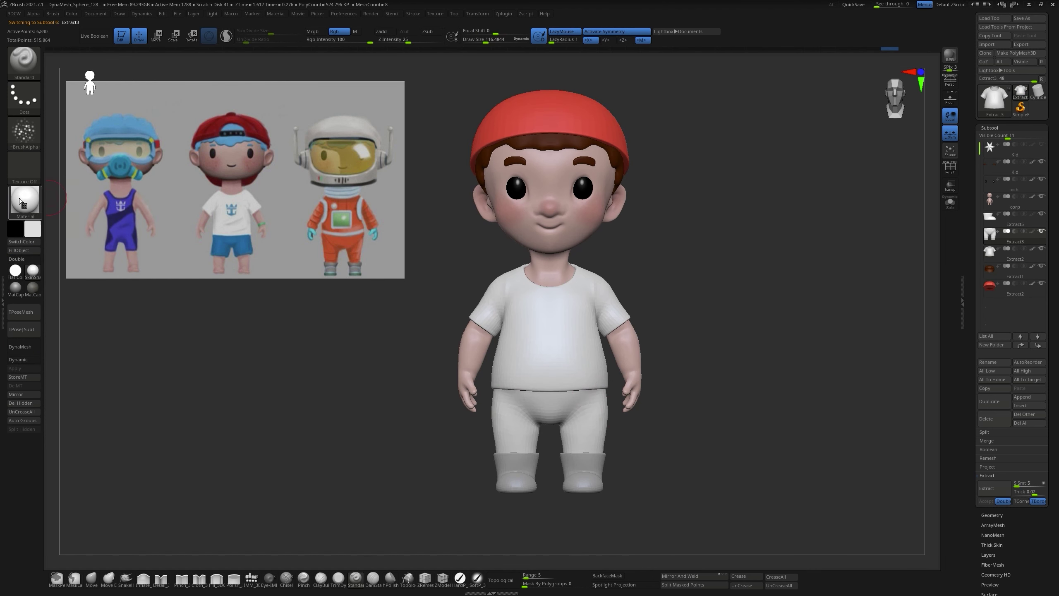
click(33, 228)
click(72, 224)
click(23, 250)
drag(697, 338, 650, 334)
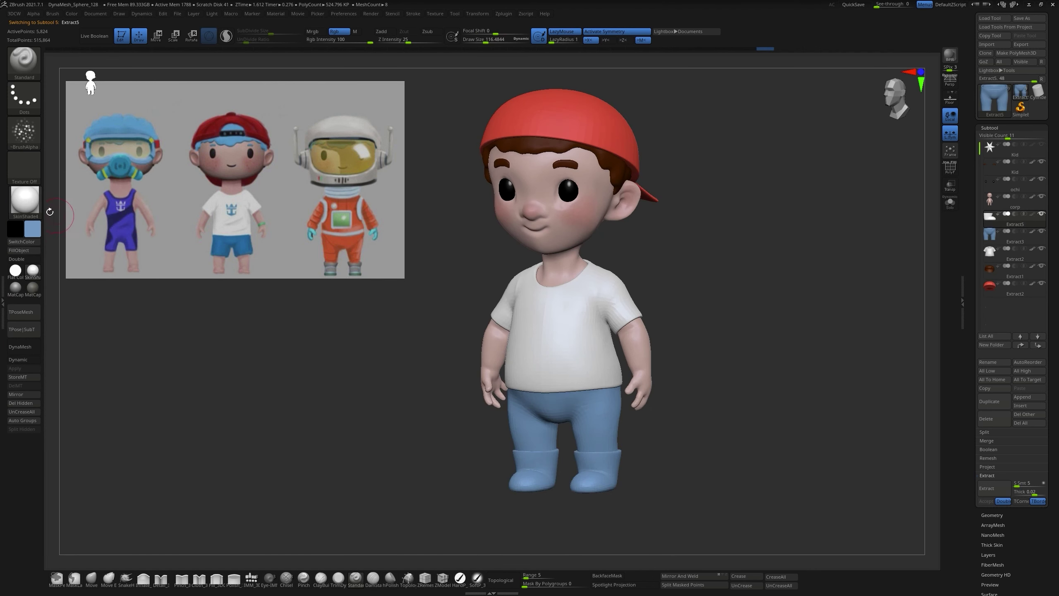
alt+click(534, 472)
click(33, 228)
click(23, 252)
Step: Try light pink and salmon on the cap, then fill it with orange
mouse_move(704, 401)
mouse_down()
mouse_move(752, 237)
mouse_move(710, 198)
mouse_up()
drag(100, 274, 785, 302)
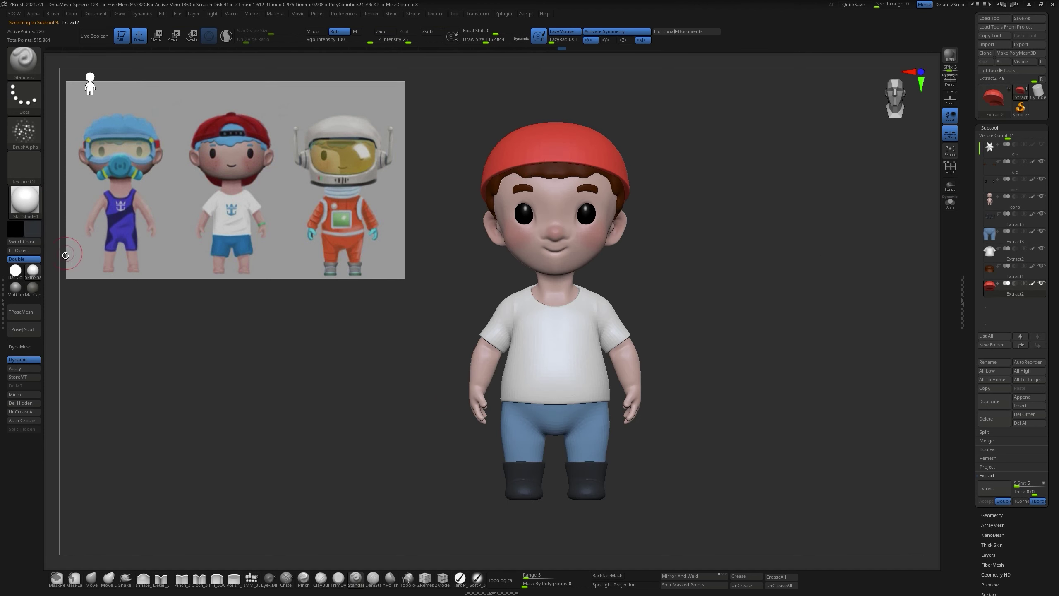
click(32, 229)
click(124, 190)
click(32, 229)
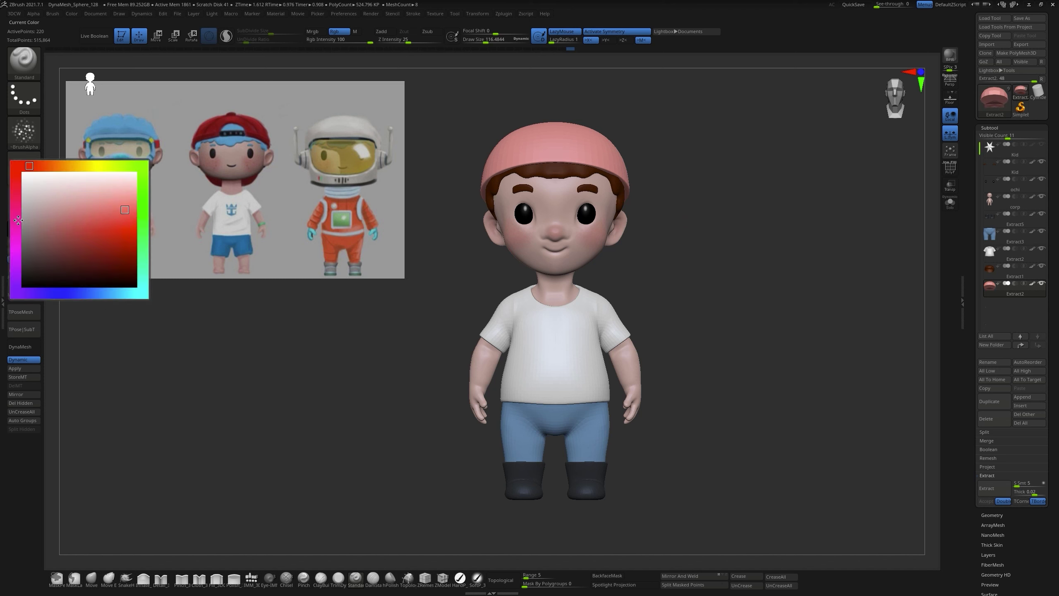
click(125, 217)
click(33, 229)
click(44, 167)
click(129, 220)
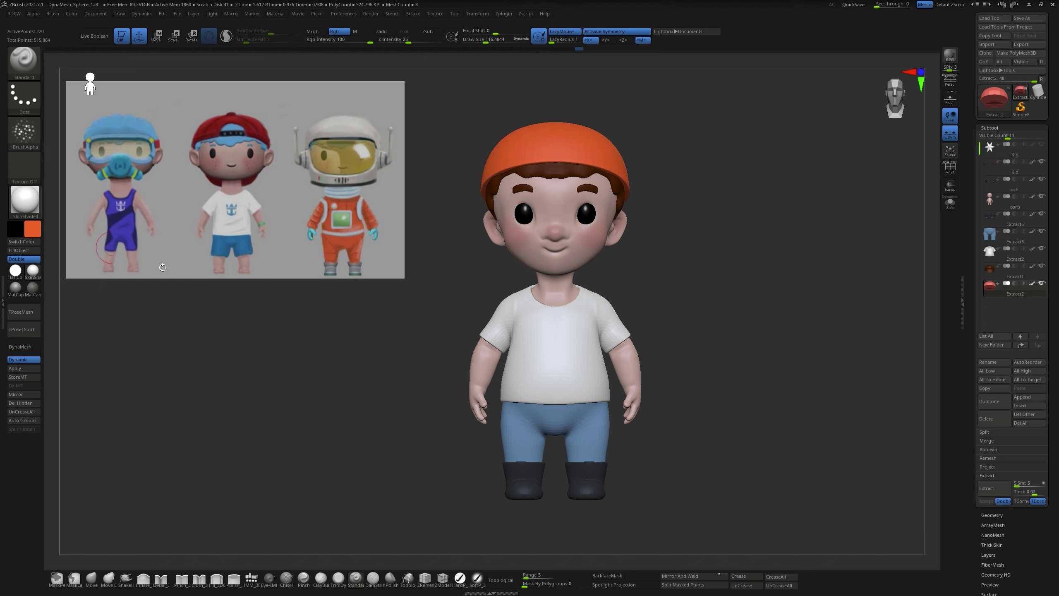
mouse_move(650, 316)
mouse_down()
mouse_move(730, 317)
mouse_move(659, 315)
mouse_up()
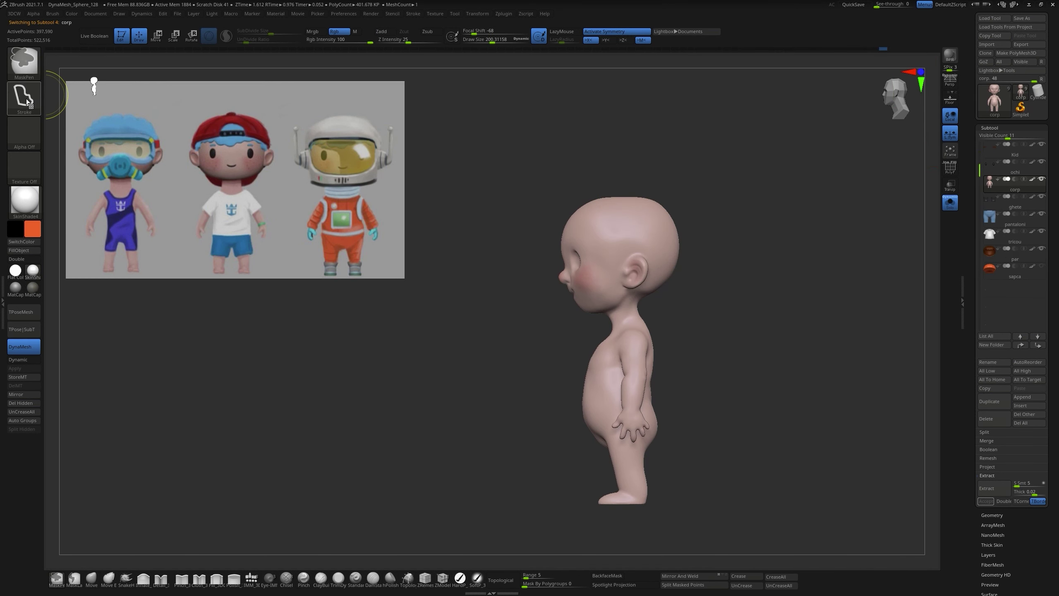
Step: Mask a line and DynaMesh the Extract7 head shell into clean geometry
ctrl+drag(793, 268, 787, 264)
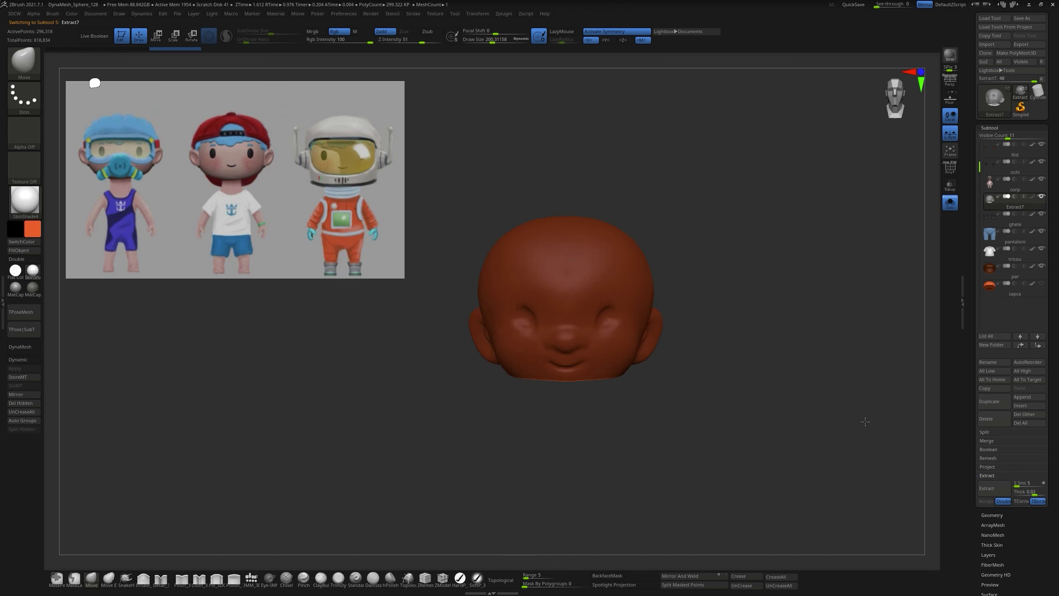
drag(501, 480, 607, 521)
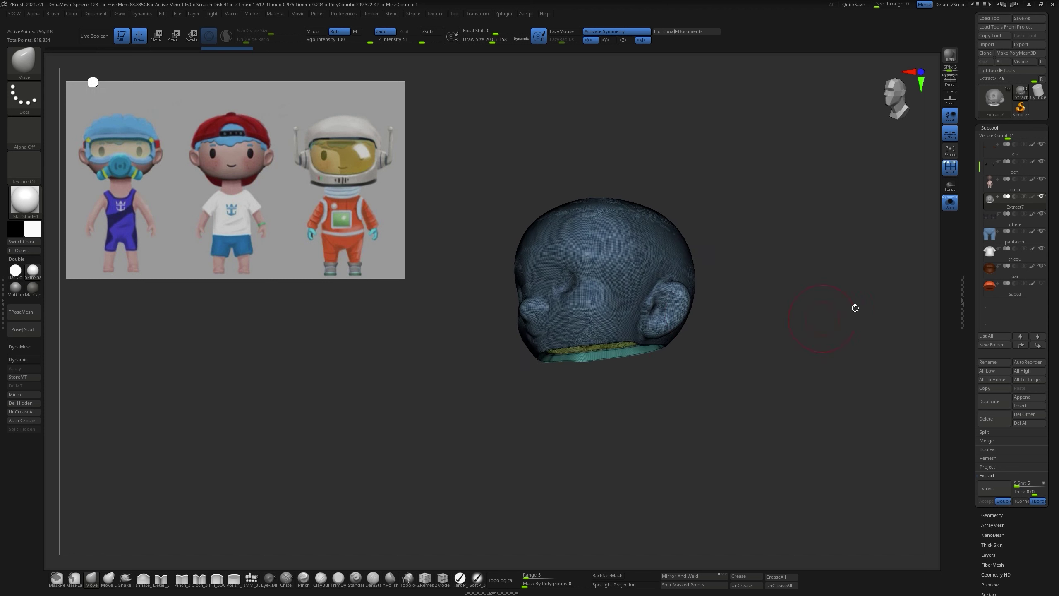
drag(246, 545, 258, 555)
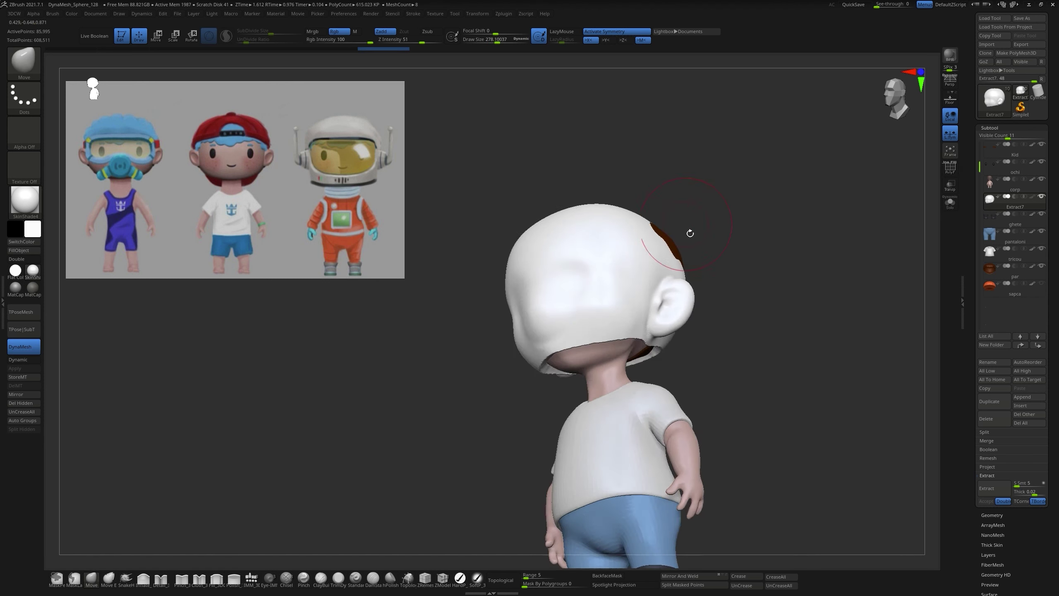
Step: Orbit around the helmet from side, back and front views
mouse_move(719, 262)
mouse_down()
mouse_move(377, 484)
mouse_move(377, 443)
mouse_up()
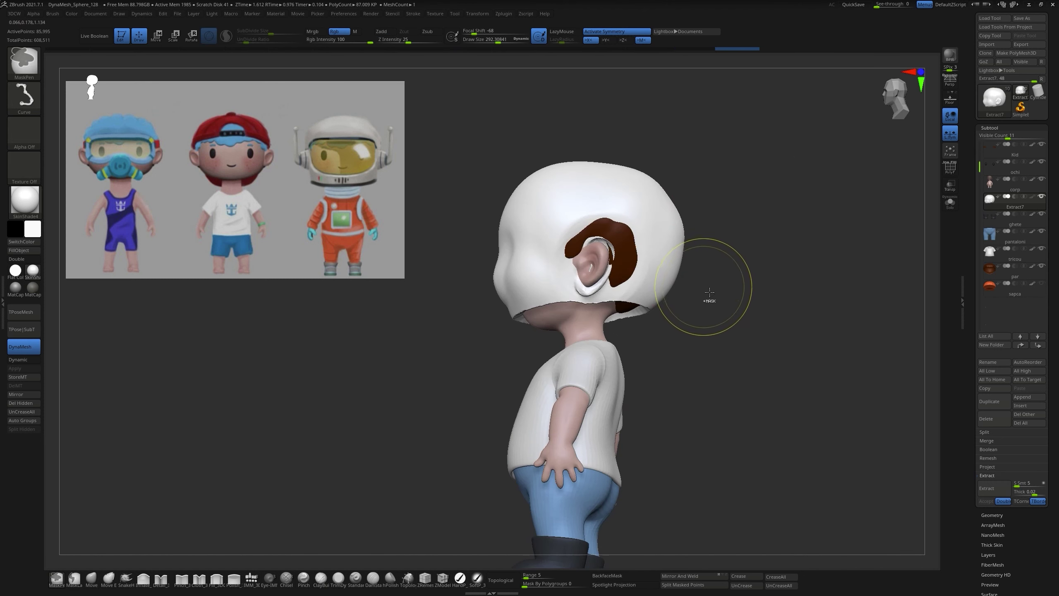
drag(724, 279, 689, 258)
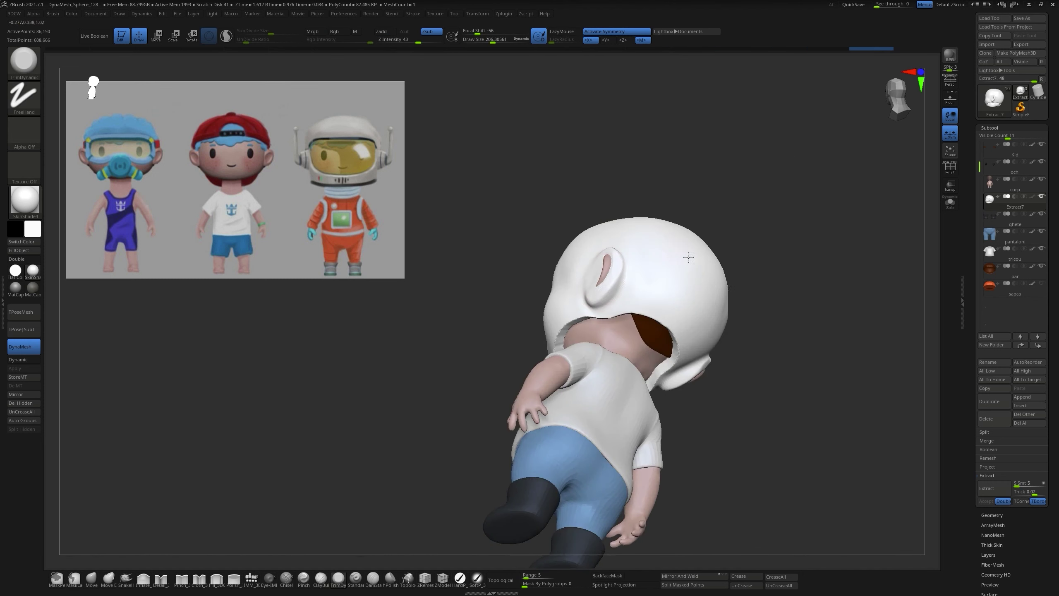
shift+drag(619, 188, 621, 152)
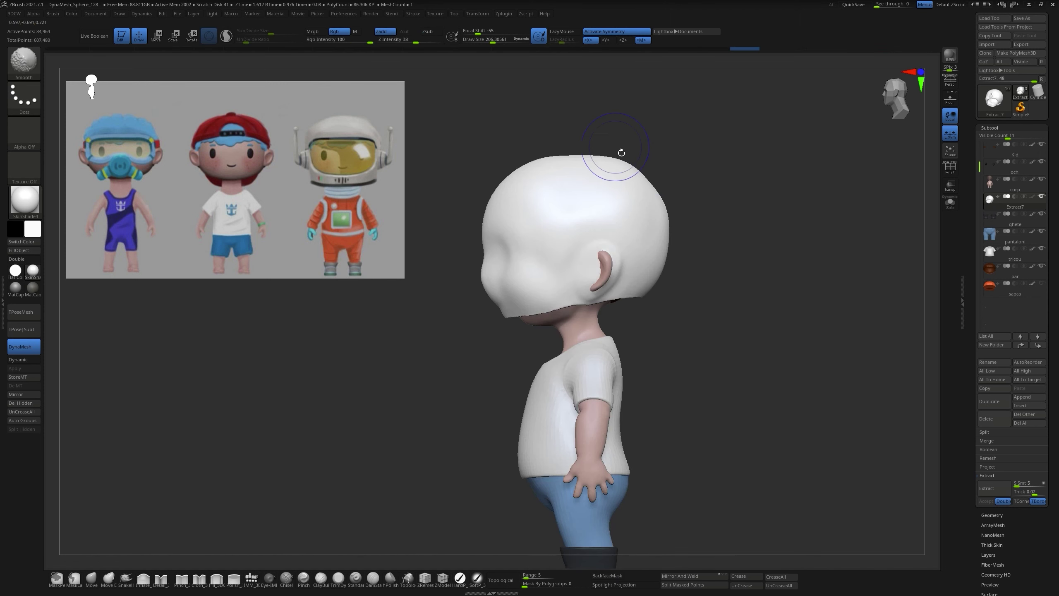
drag(685, 296, 498, 301)
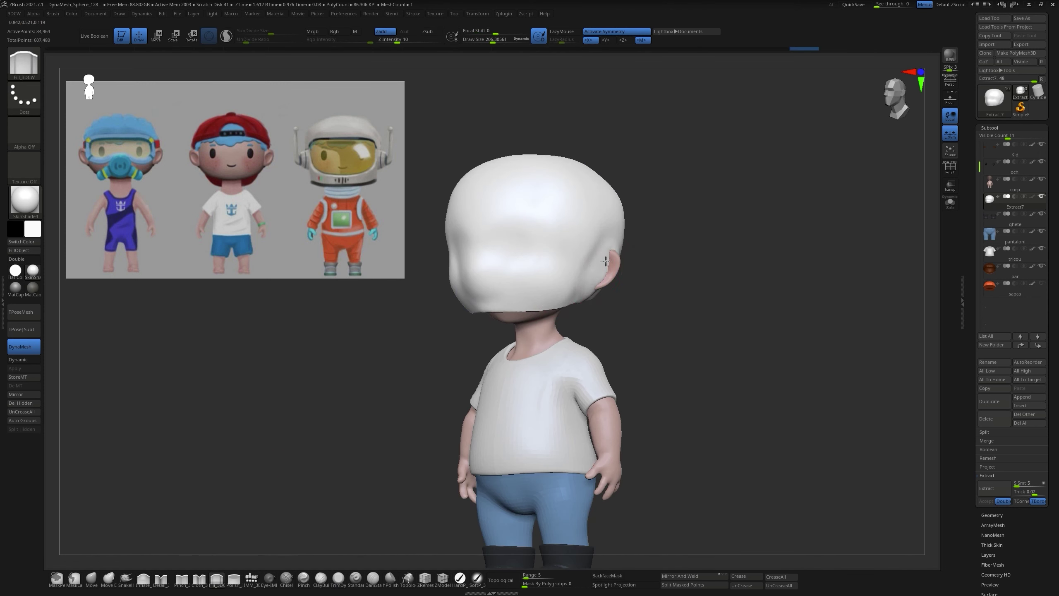
drag(606, 261, 726, 261)
Step: Pull the helmet's chin area down and inspect the helmet in solo from top and side
drag(536, 319, 537, 334)
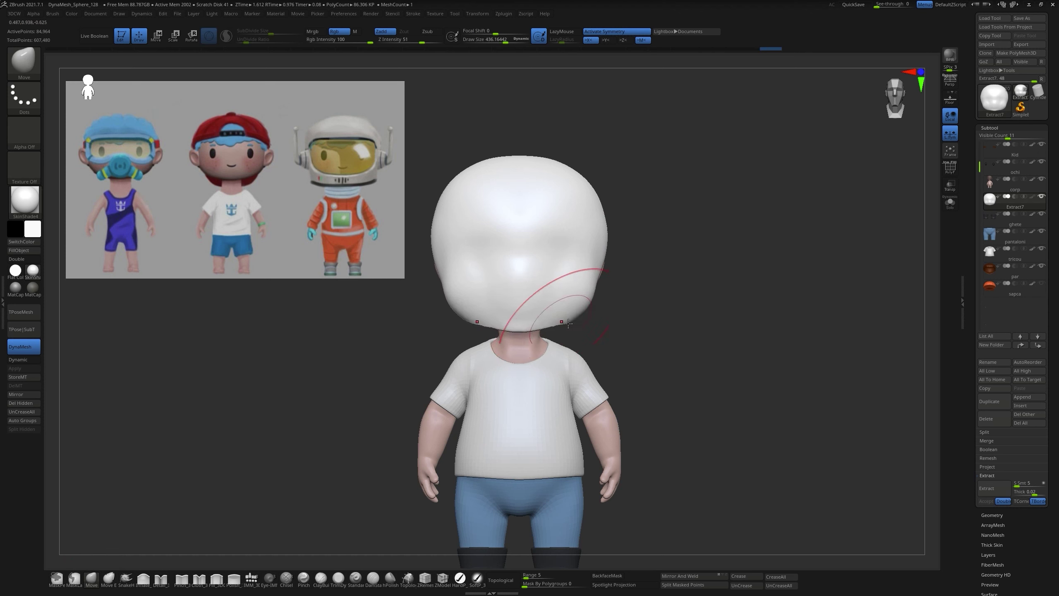
mouse_move(730, 267)
shift+mouse_down()
mouse_move(543, 260)
mouse_move(550, 295)
shift+mouse_up()
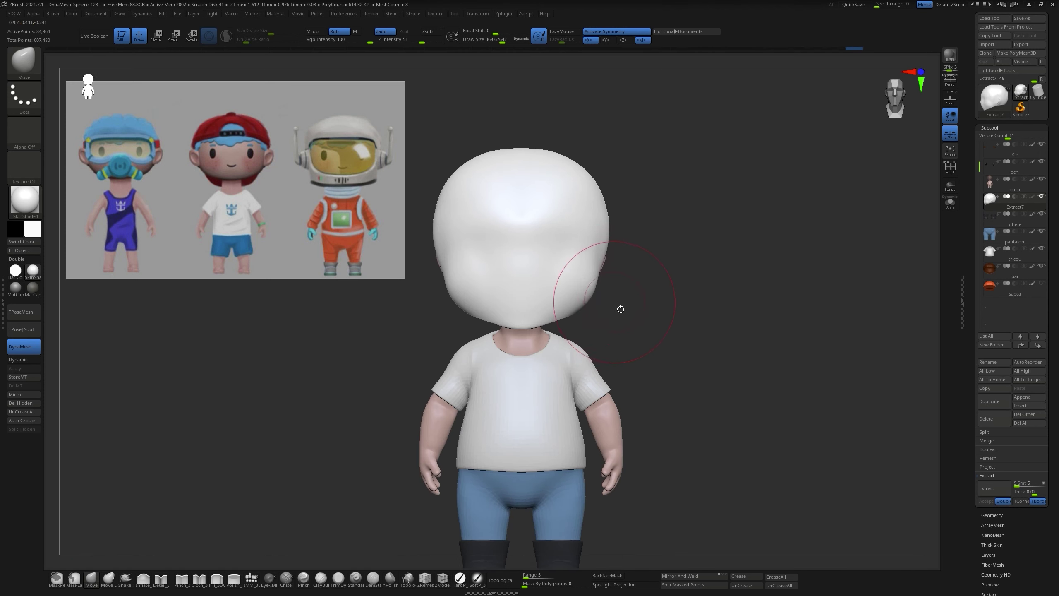
mouse_move(620, 308)
mouse_down()
mouse_move(747, 327)
mouse_move(705, 334)
mouse_up()
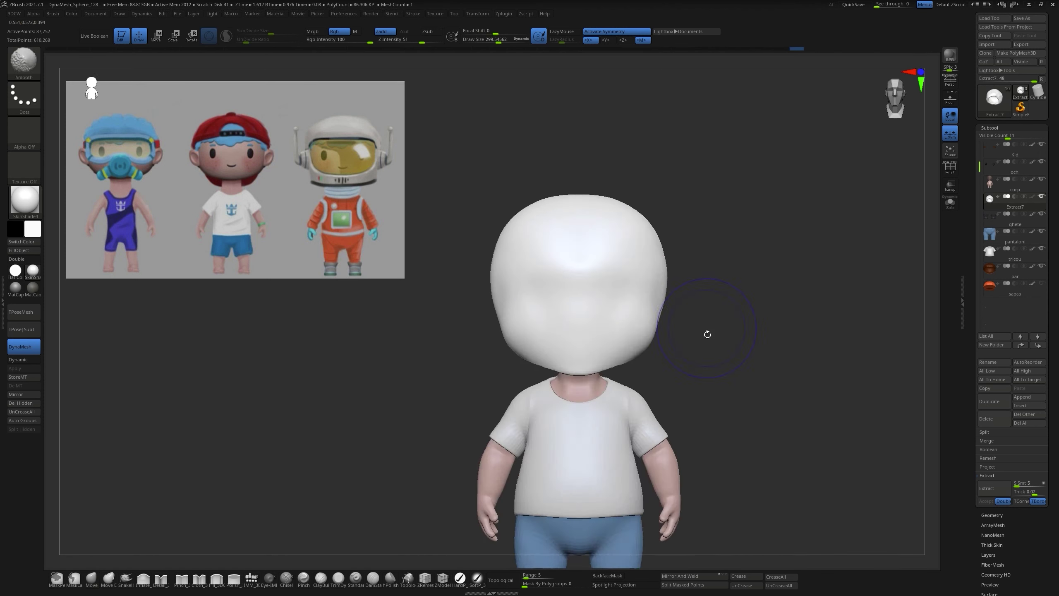
click(950, 202)
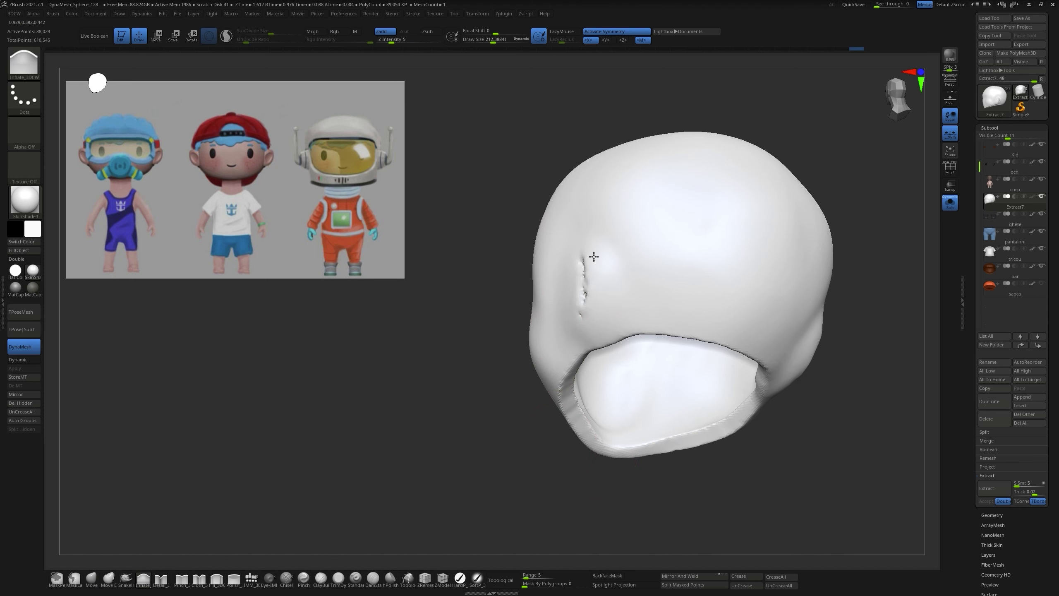
mouse_move(591, 253)
mouse_down()
mouse_move(650, 267)
mouse_move(708, 234)
mouse_up()
click(950, 203)
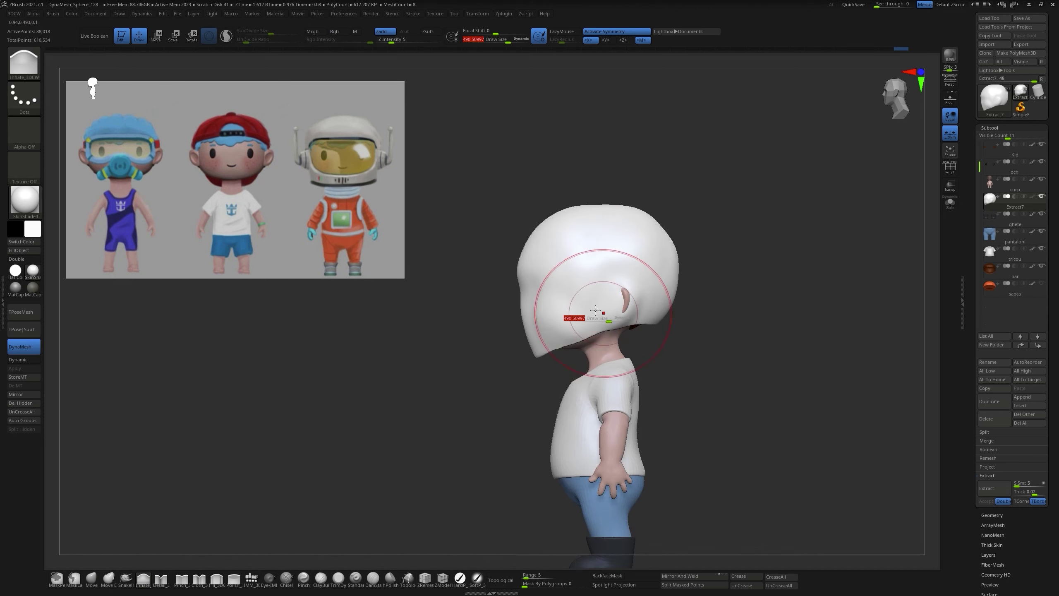
Step: Draw a KnifeCurve slice in front of the helmet face and clear the leftover mask
key(ctrl+shift)
ctrl+shift+drag(457, 385, 355, 488)
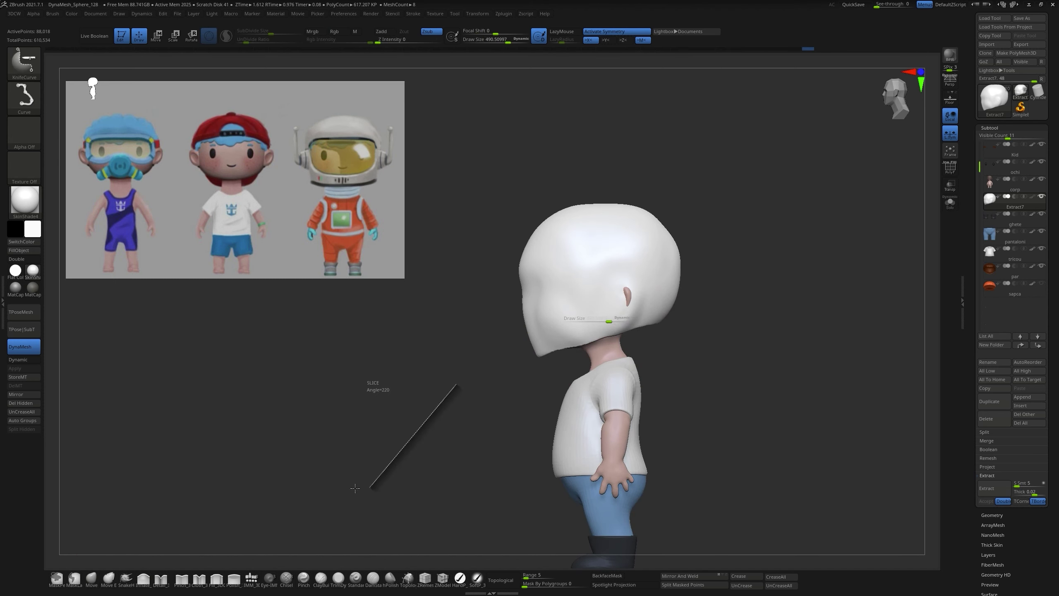
ctrl+shift+drag(481, 370, 482, 370)
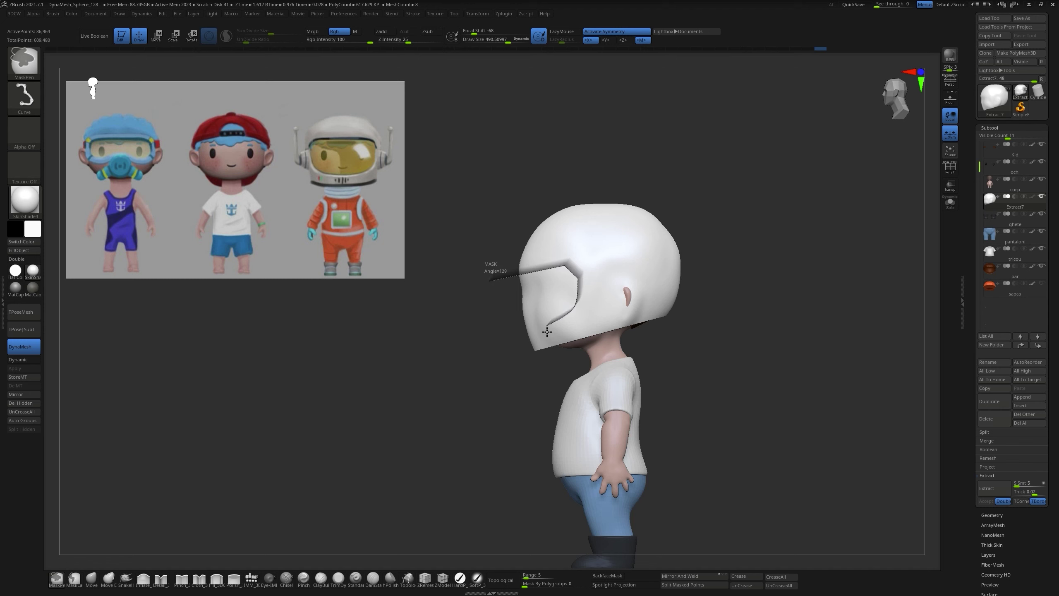
ctrl+drag(490, 346, 490, 345)
ctrl+click(468, 386)
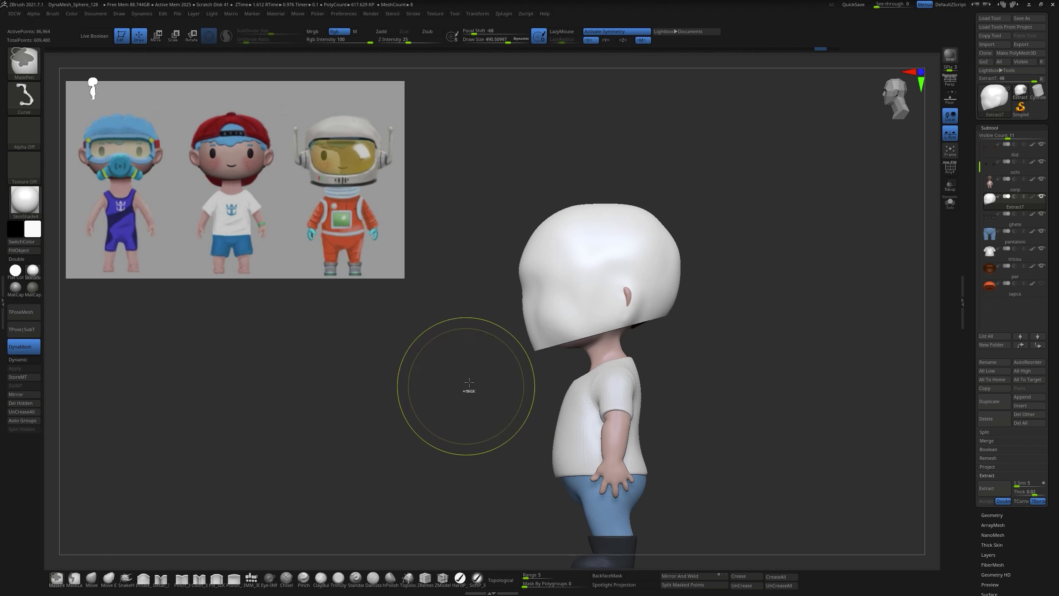
Step: Redraw the KnifeCurve slice across the face area to cut the helmet front
key(ctrl+shift)
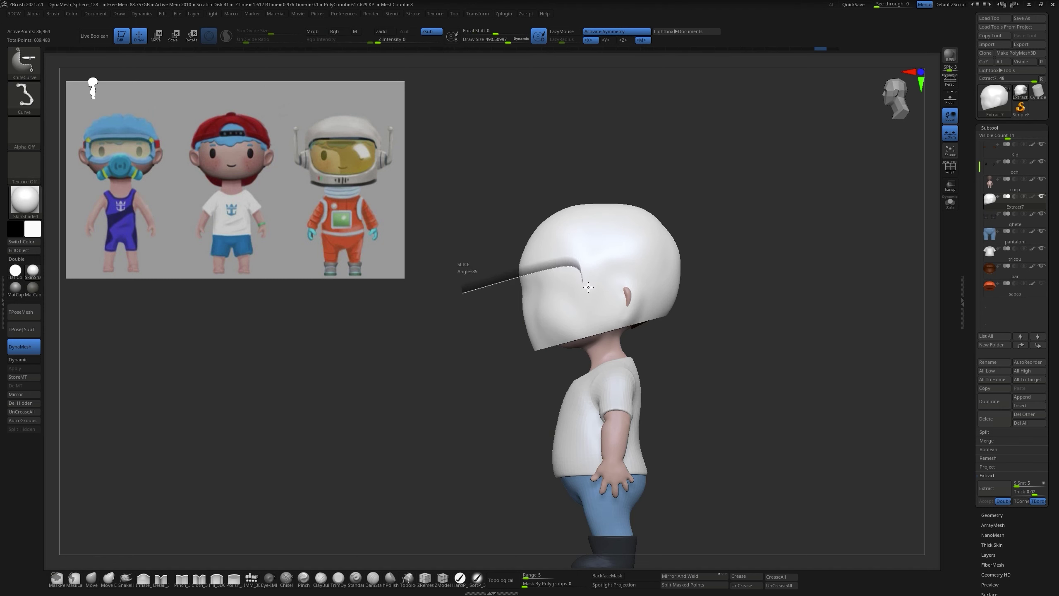
ctrl+shift+drag(573, 327, 572, 327)
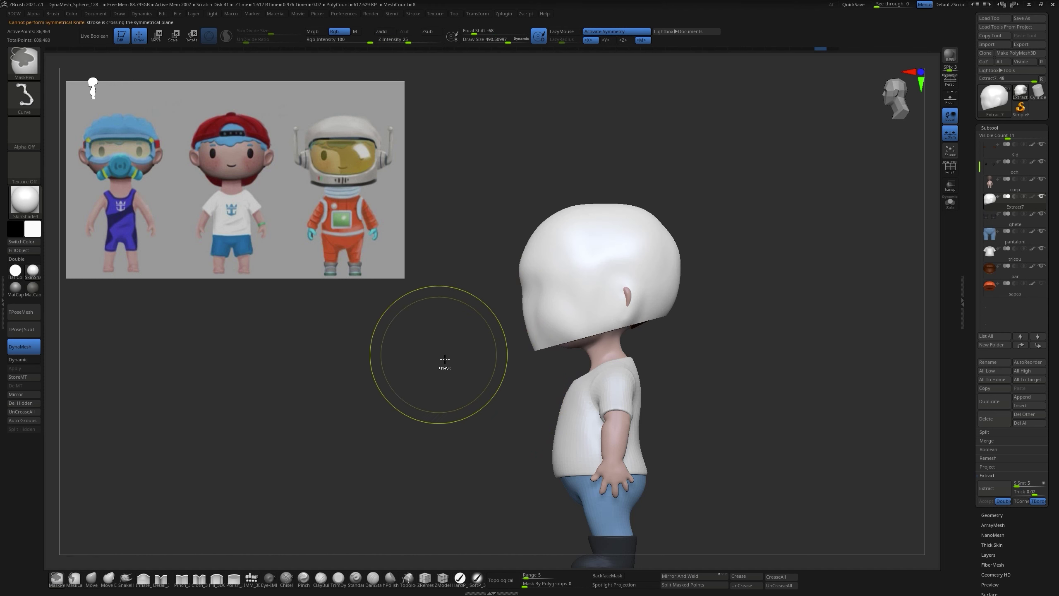
ctrl+shift+drag(445, 344, 571, 314)
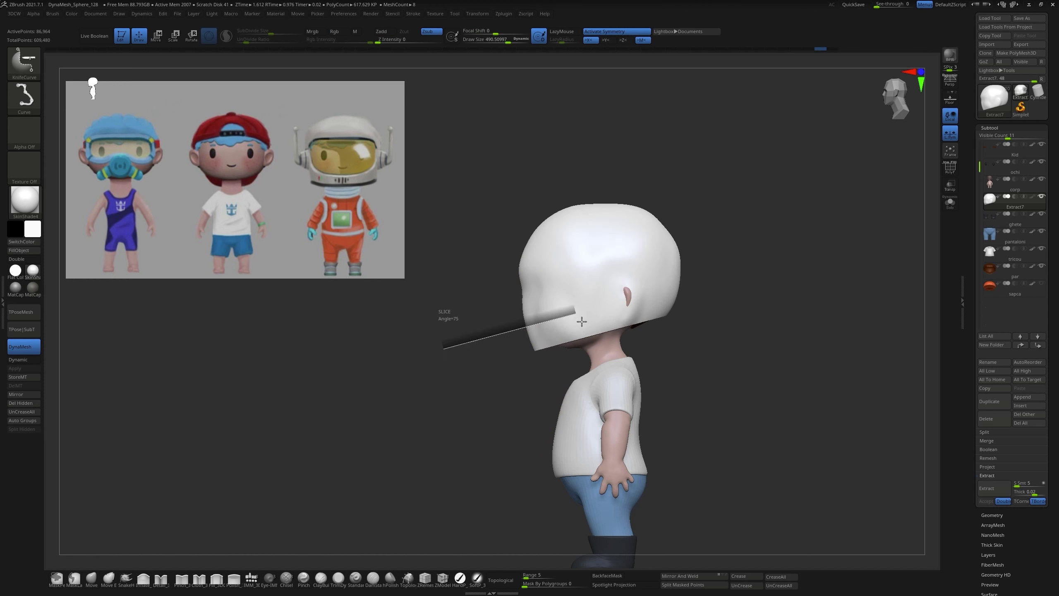
ctrl+shift+drag(482, 284, 497, 285)
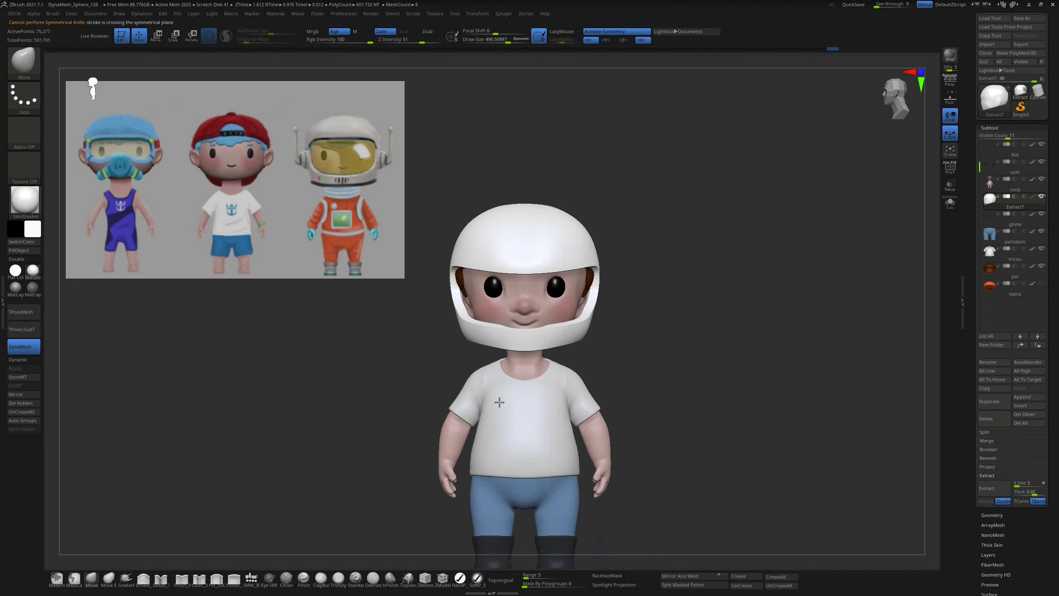
Step: Finish cutting the face opening and solo the helmet to inspect it
mouse_move(496, 401)
mouse_down()
mouse_move(443, 412)
mouse_move(682, 278)
mouse_up()
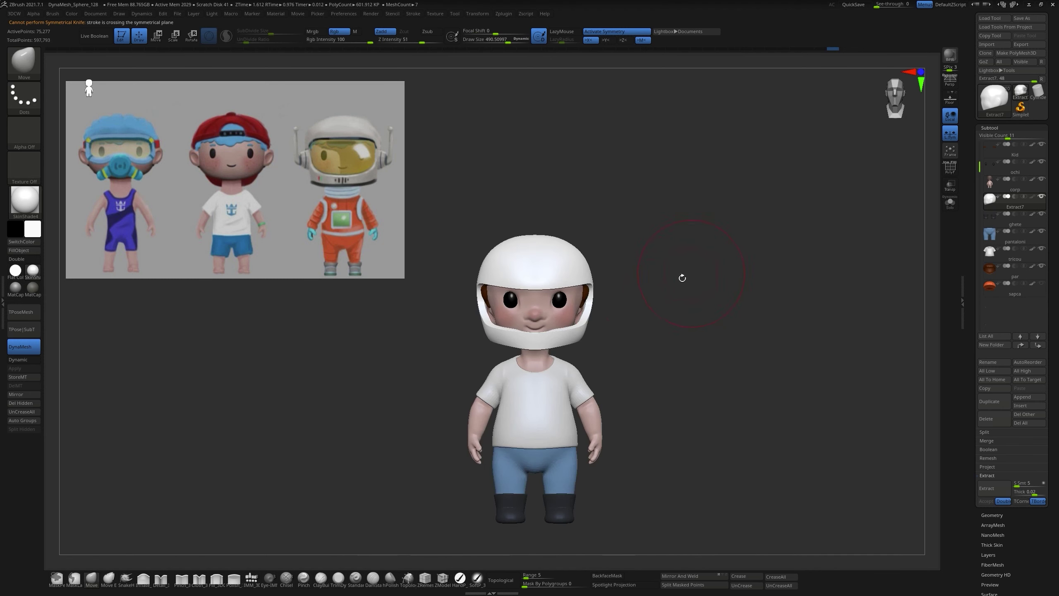
drag(149, 489, 321, 563)
key(alt+s)
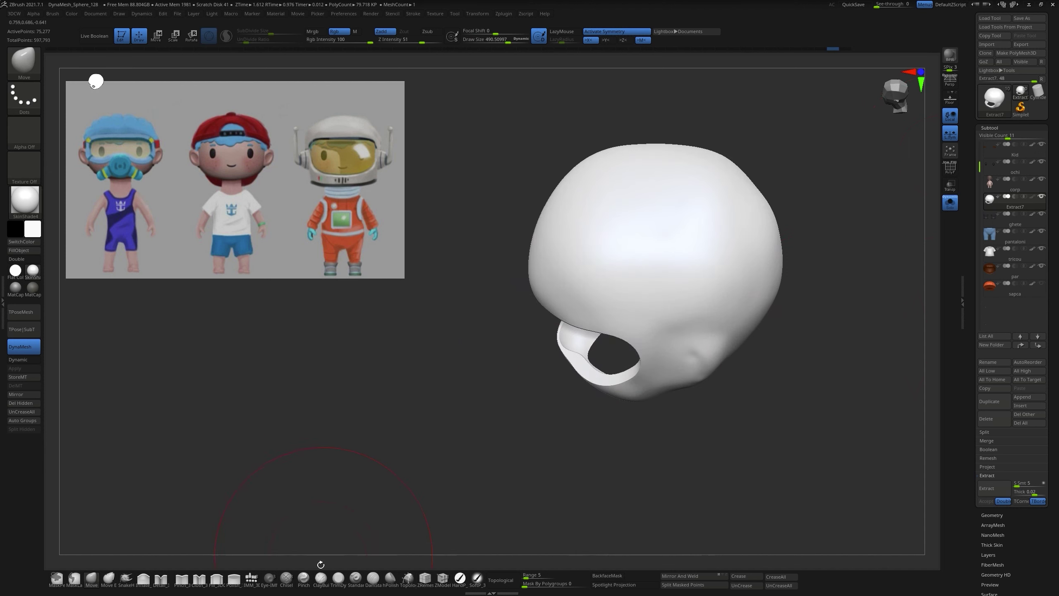
mouse_move(563, 364)
mouse_down()
mouse_move(558, 428)
mouse_move(480, 375)
mouse_move(428, 314)
mouse_move(533, 293)
mouse_move(550, 239)
mouse_move(688, 255)
mouse_move(708, 301)
mouse_up()
Step: Polish the opening's rim, then reshape it with the Move brush
click(234, 578)
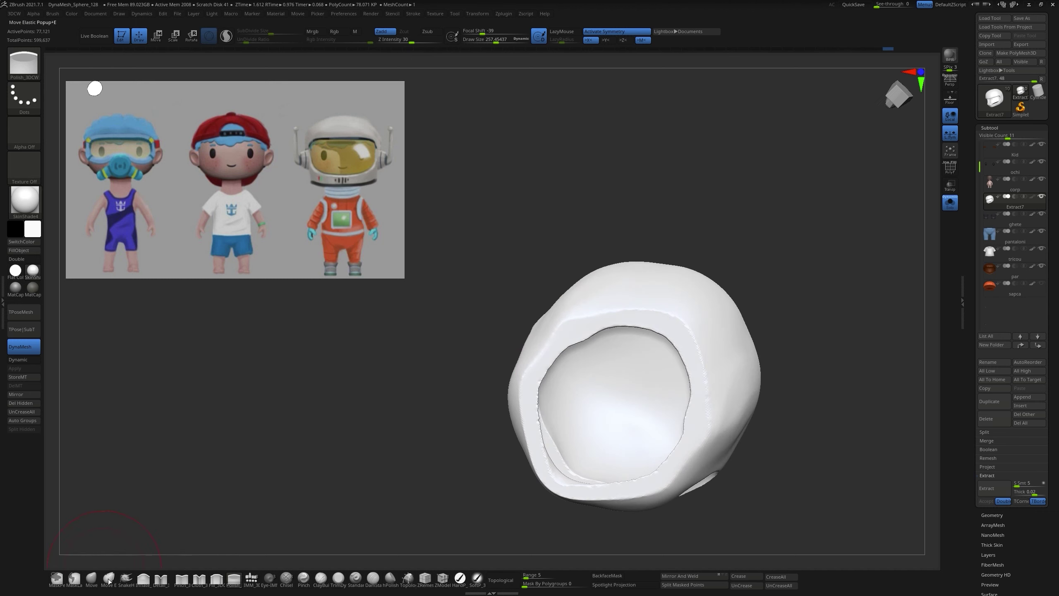
mouse_move(539, 379)
mouse_down()
mouse_move(639, 248)
mouse_move(660, 451)
mouse_move(546, 322)
mouse_move(643, 310)
mouse_move(619, 345)
mouse_move(553, 226)
mouse_move(593, 428)
mouse_move(473, 374)
mouse_move(489, 390)
mouse_up()
key(b)
key(m)
key(v)
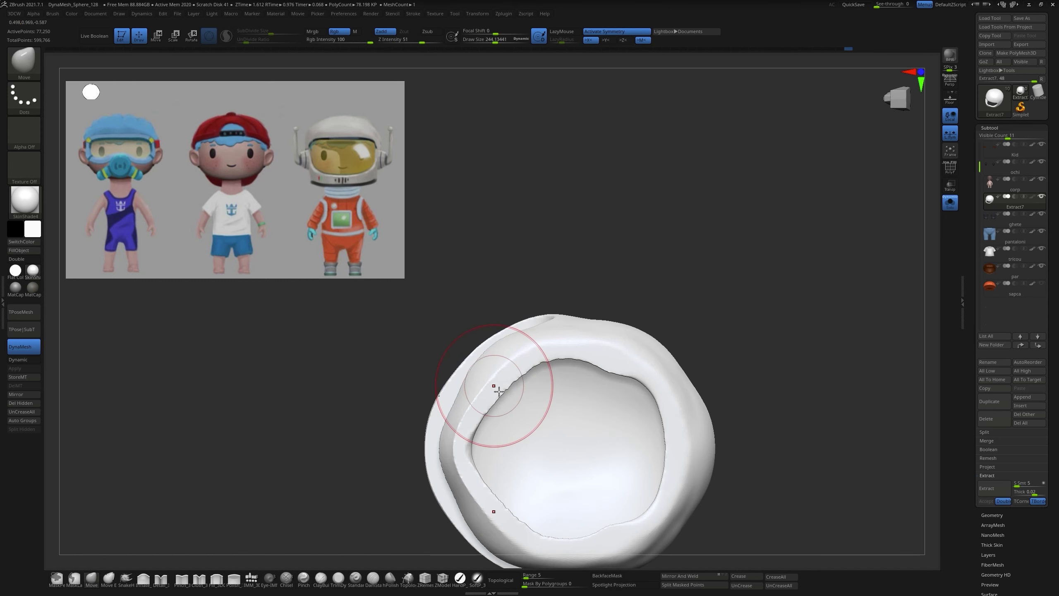
mouse_move(613, 358)
mouse_down()
mouse_move(402, 490)
mouse_move(402, 526)
mouse_move(565, 445)
mouse_move(793, 279)
mouse_up()
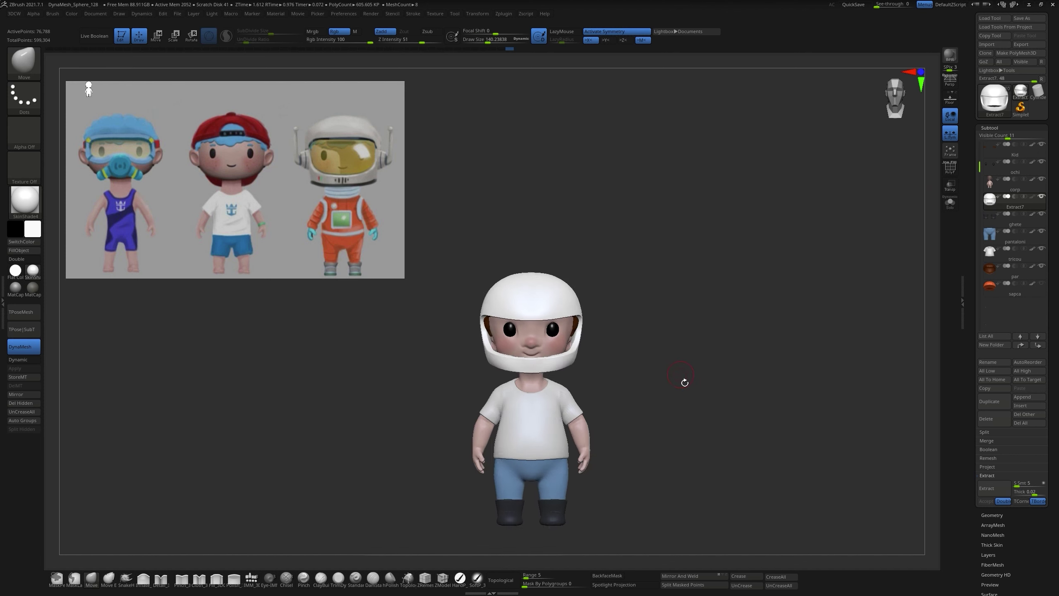
mouse_move(685, 388)
mouse_down()
mouse_move(605, 336)
mouse_move(792, 342)
mouse_up()
Step: Insert an IMM cylinder on the helmet side and flatten it into a thin ear disc
key(b)
key(i)
key(m)
drag(670, 330, 634, 329)
mouse_move(772, 334)
mouse_down()
mouse_move(709, 317)
mouse_move(731, 253)
mouse_move(683, 279)
mouse_up()
mouse_move(594, 276)
mouse_down()
mouse_move(737, 260)
mouse_move(702, 294)
mouse_move(788, 350)
mouse_up()
key(q)
mouse_move(573, 378)
mouse_down()
mouse_move(743, 289)
mouse_move(253, 581)
mouse_up()
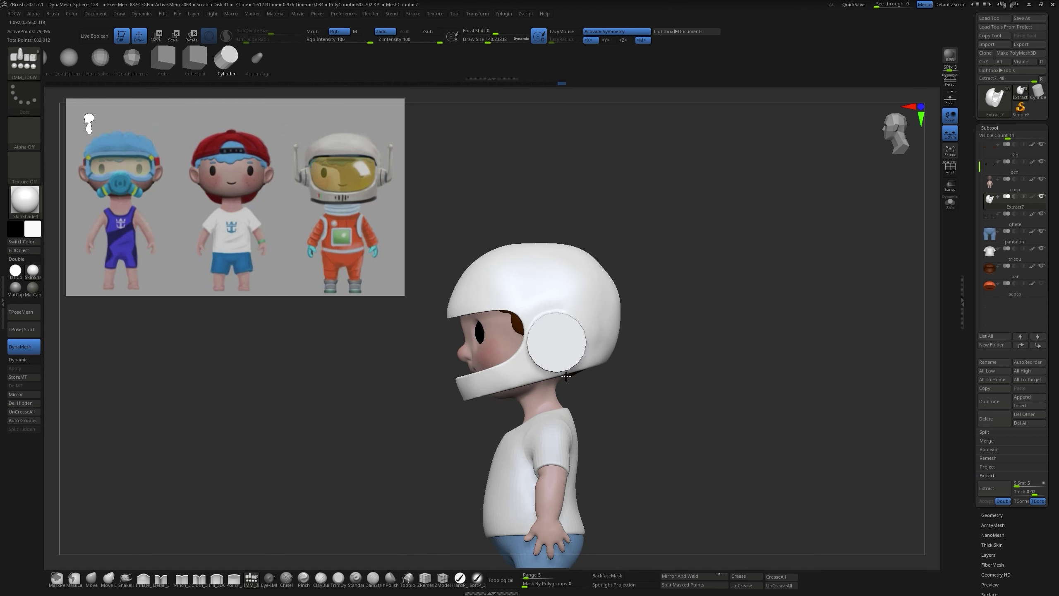
Step: Position and scale the ear disc flush against the helmet with the Transpose gizmo
key(w)
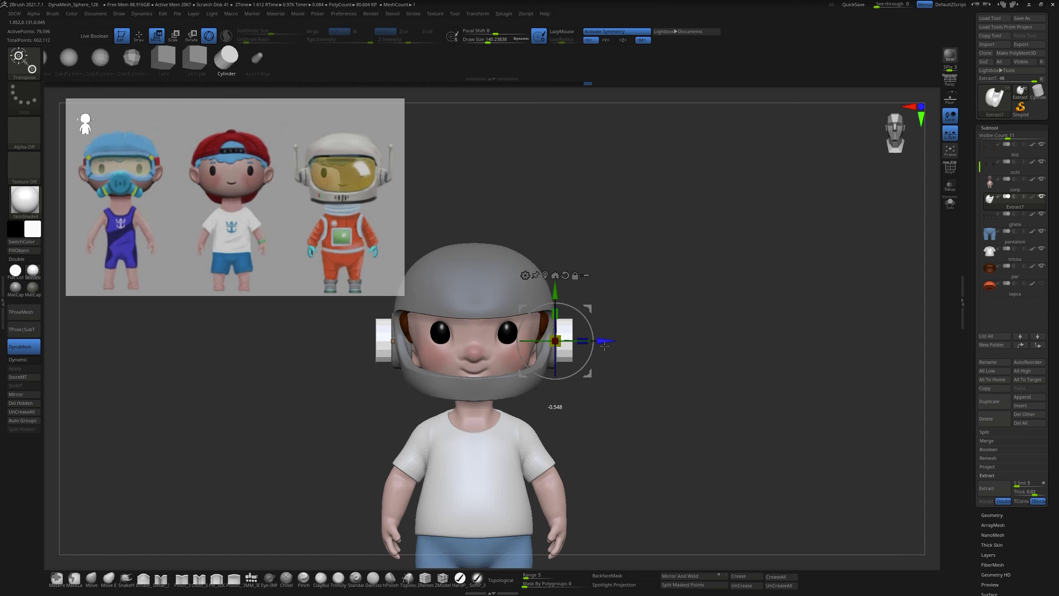
key(q)
mouse_move(604, 345)
mouse_down()
mouse_move(679, 325)
mouse_move(644, 212)
mouse_up()
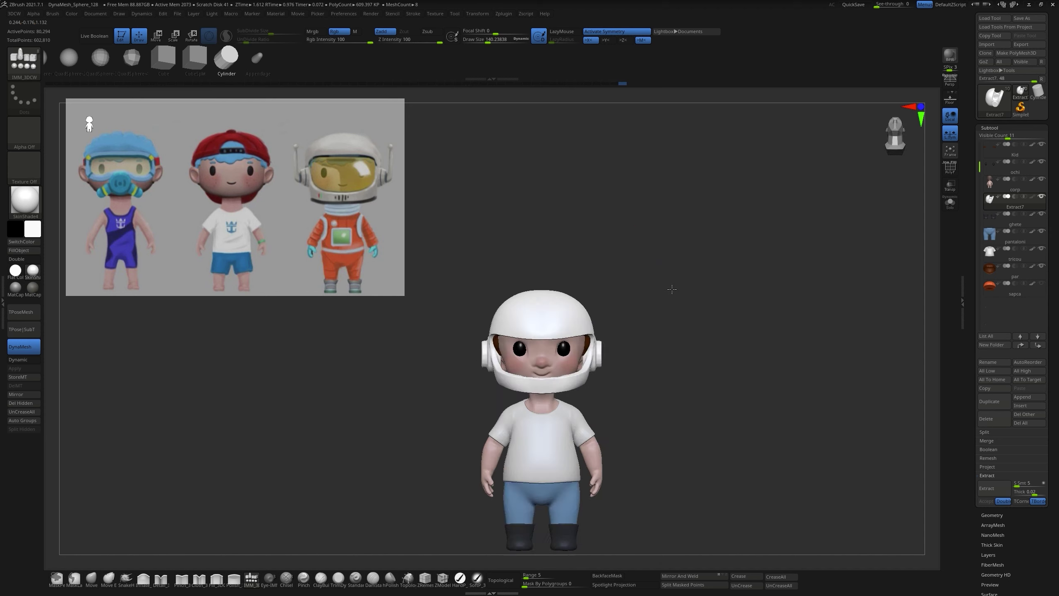
mouse_move(672, 289)
mouse_down()
mouse_move(711, 225)
mouse_move(660, 228)
mouse_up()
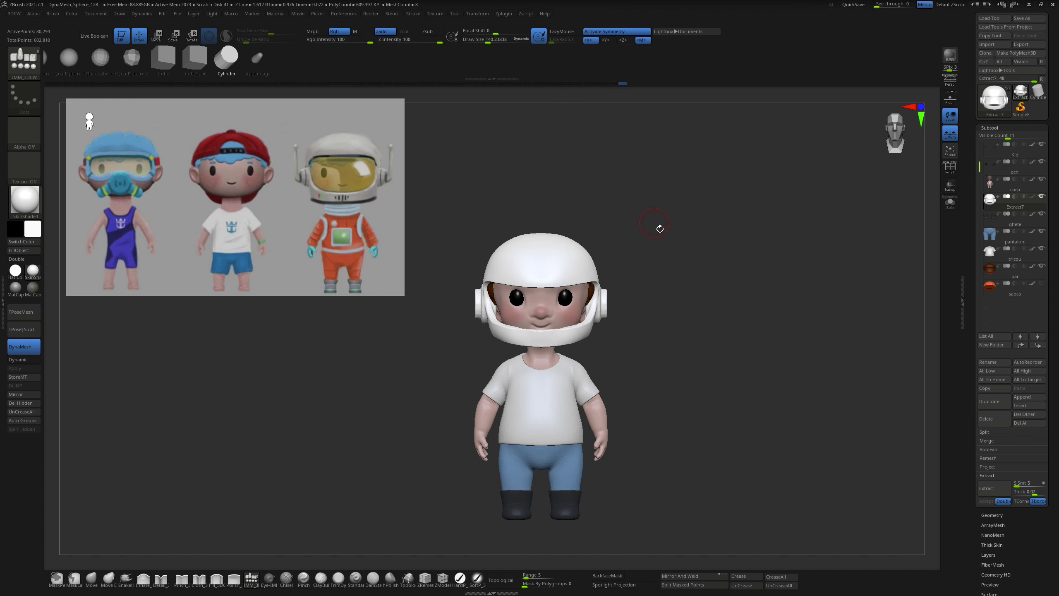
Step: Select the Topology brush and adjust its size
key(b)
key(t)
key(o)
drag(679, 330, 471, 234)
key(s)
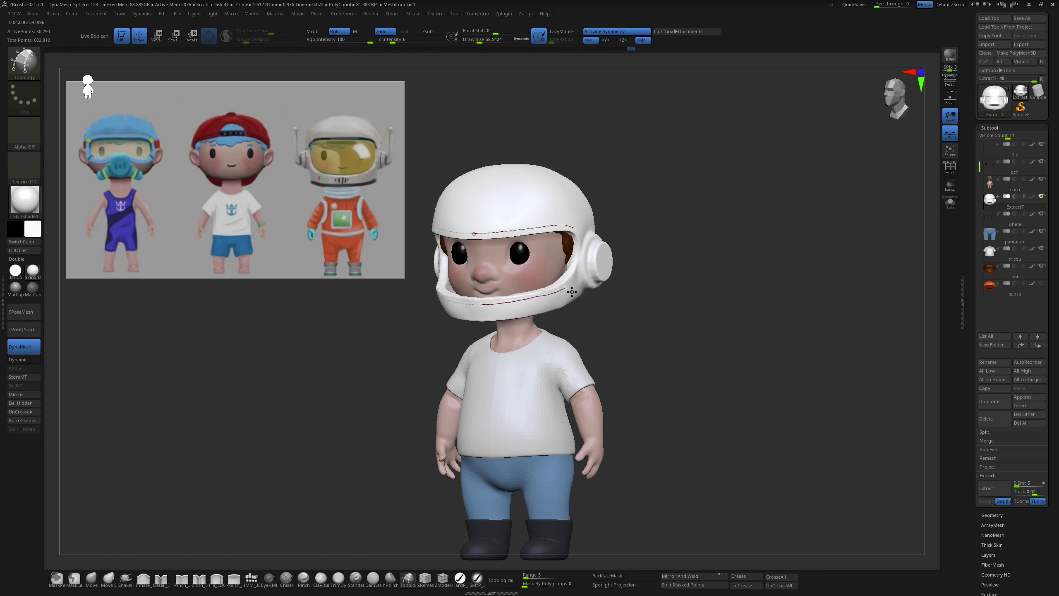
Step: Draw vertical topology curves down the helmet front and generate the visor strip mesh from them
right_drag(571, 292, 581, 263)
right_drag(527, 220, 546, 183)
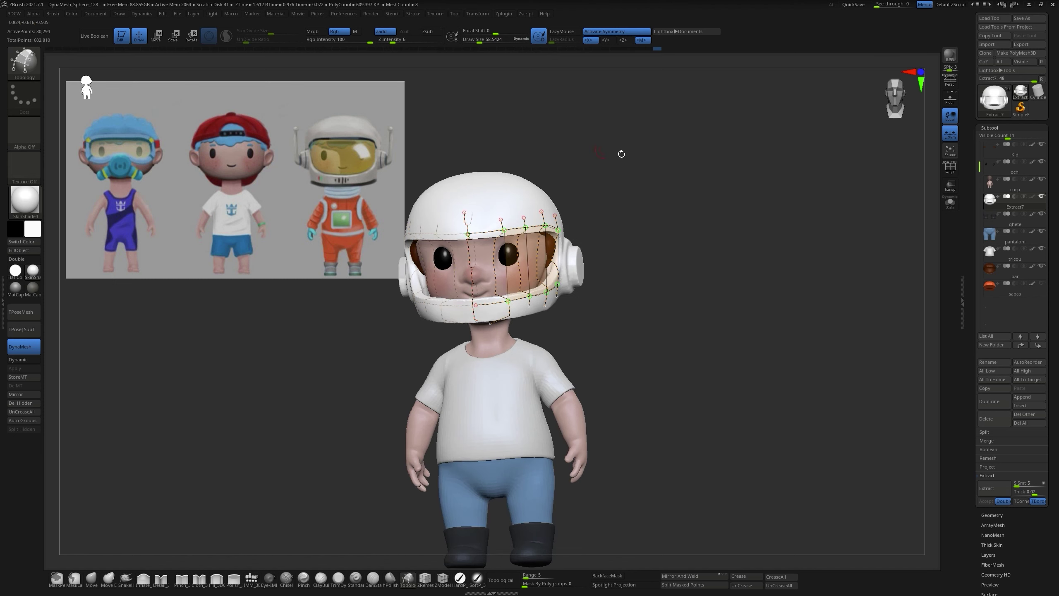
right_drag(622, 154, 475, 306)
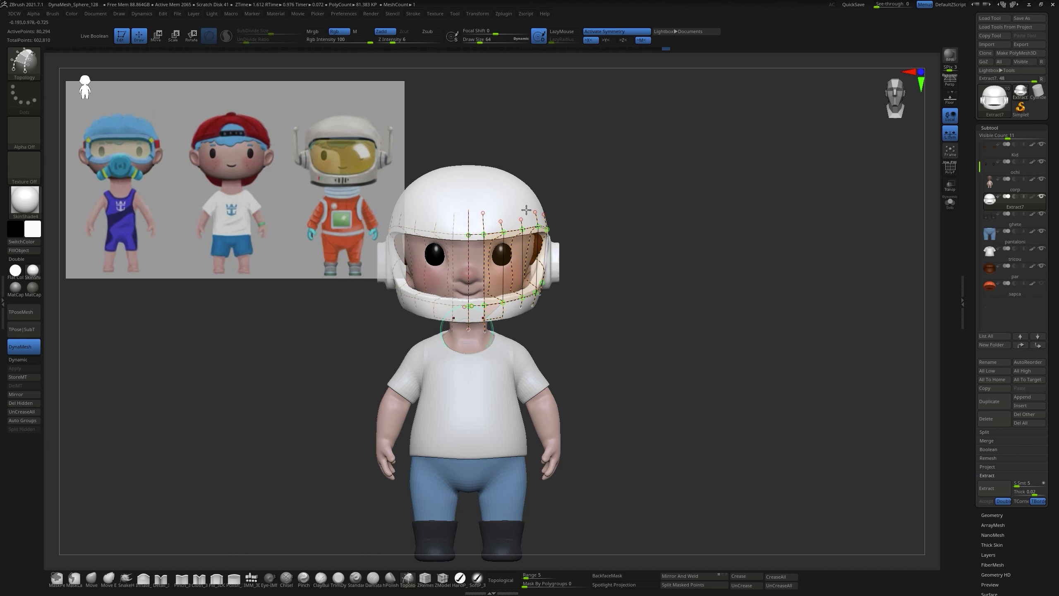
mouse_move(526, 210)
right_down()
mouse_move(618, 97)
mouse_move(624, 156)
mouse_move(468, 217)
mouse_move(624, 168)
mouse_move(492, 402)
right_up()
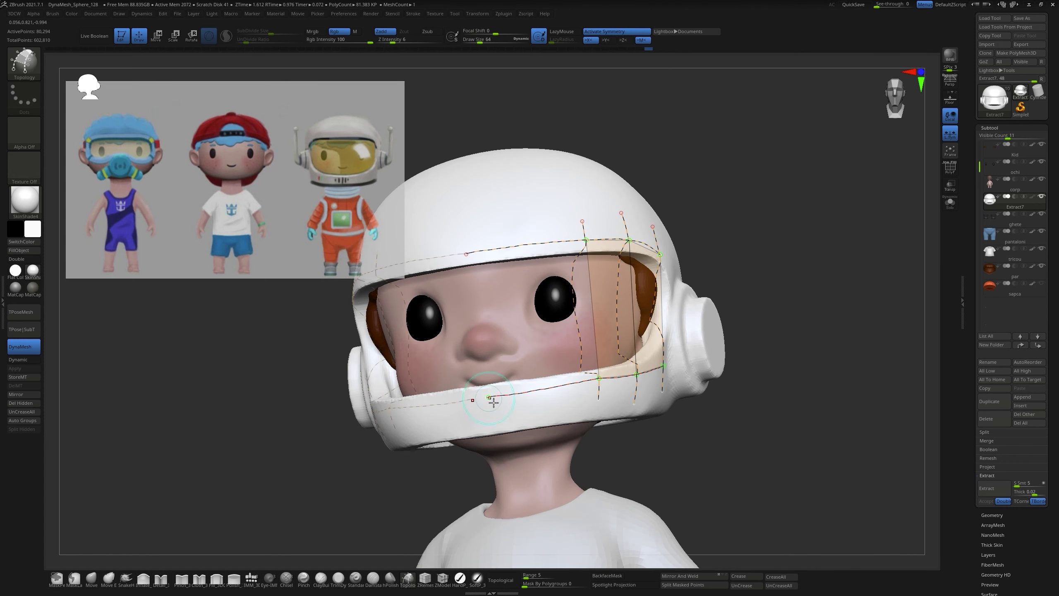
shift+right_drag(688, 166, 536, 253)
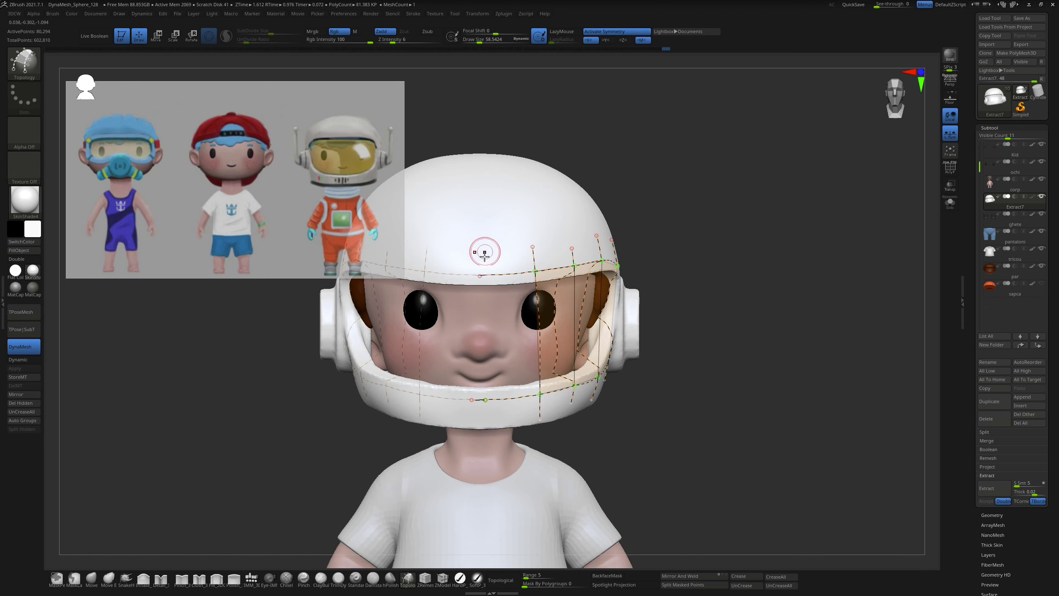
drag(504, 222, 504, 421)
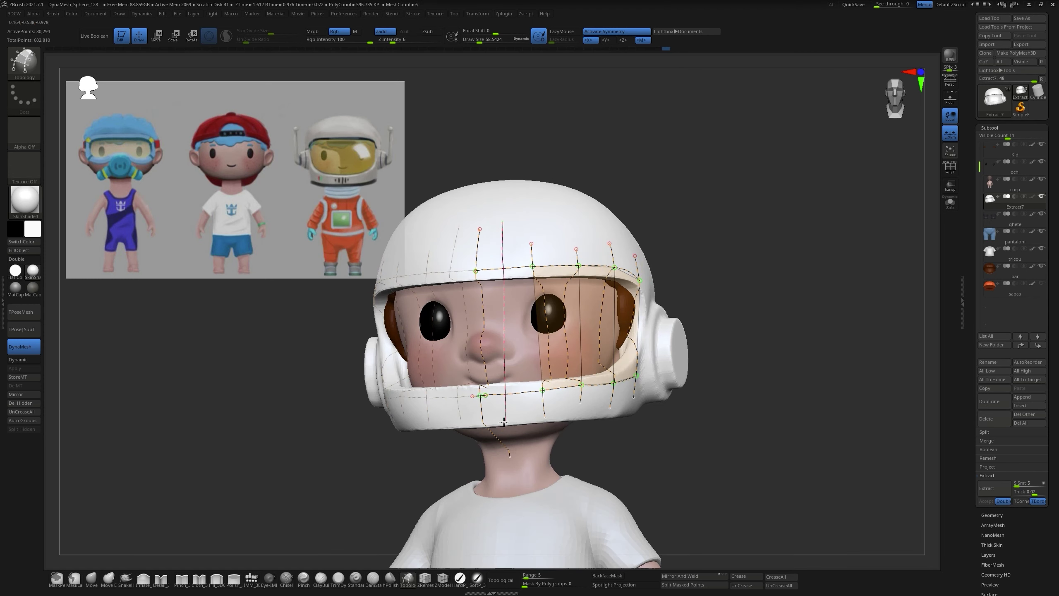
right_drag(505, 421, 664, 208)
drag(664, 207, 710, 240)
key(shift+f)
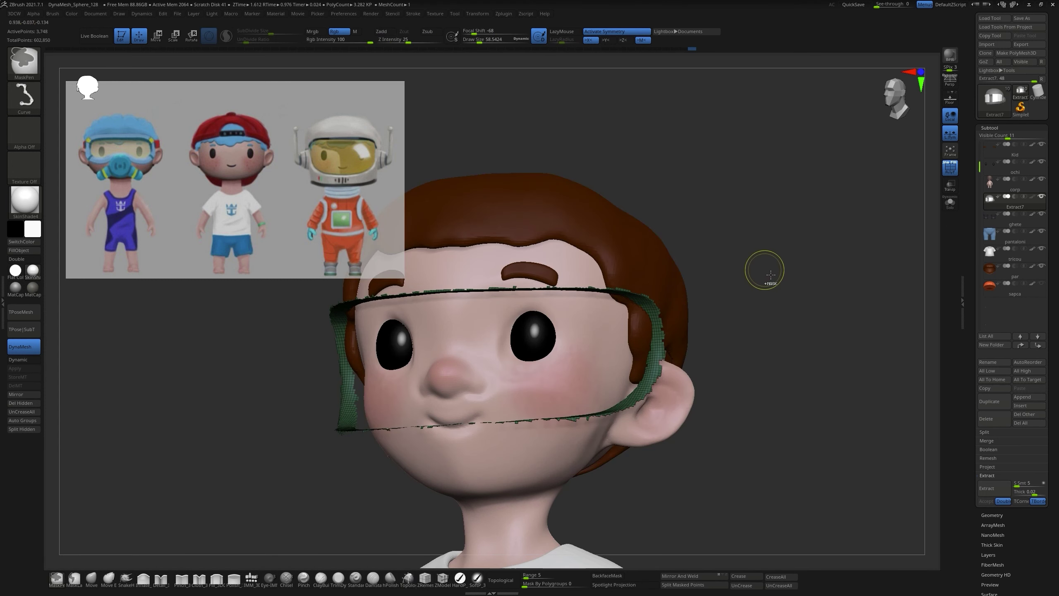
mouse_move(761, 267)
mouse_down()
mouse_move(719, 225)
mouse_move(745, 239)
mouse_up()
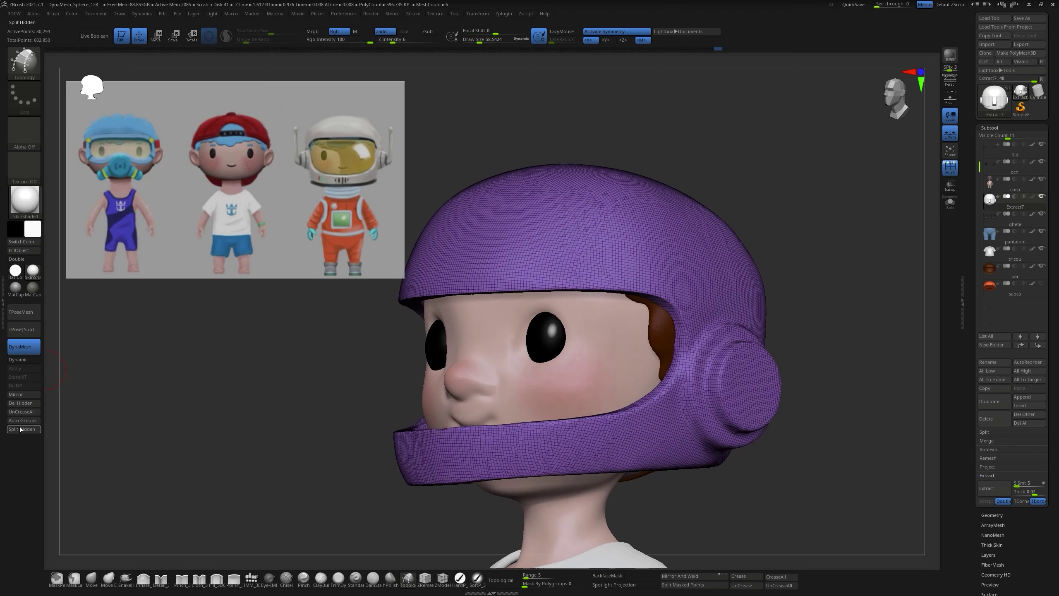
Step: Delete the extra polygons from the extracted visor band with ZModeler's Delete Poly
drag(574, 328, 933, 182)
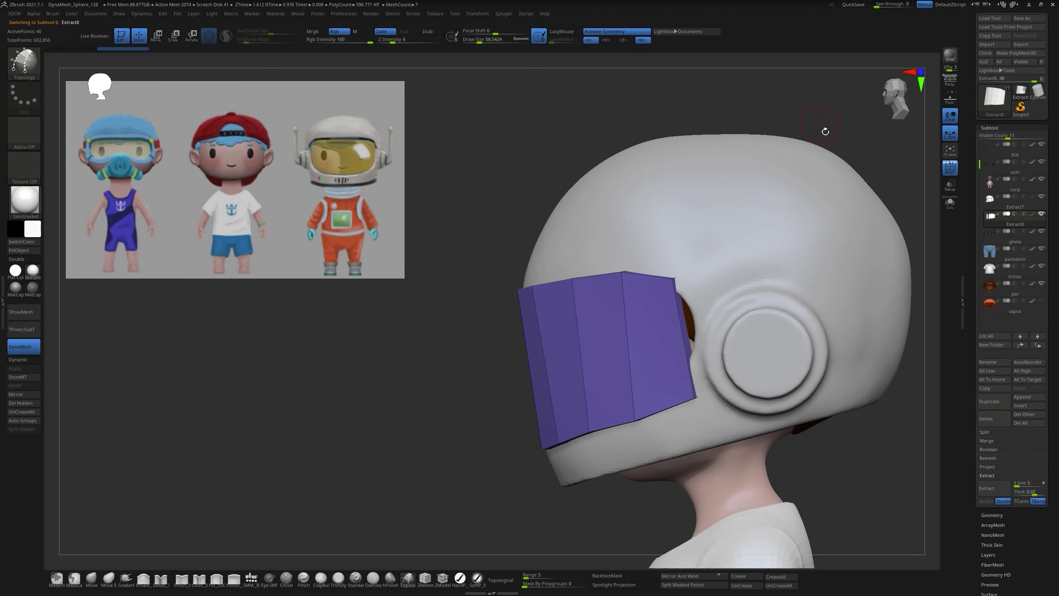
mouse_move(822, 131)
mouse_down()
mouse_move(719, 73)
mouse_move(617, 295)
mouse_up()
right_click(608, 307)
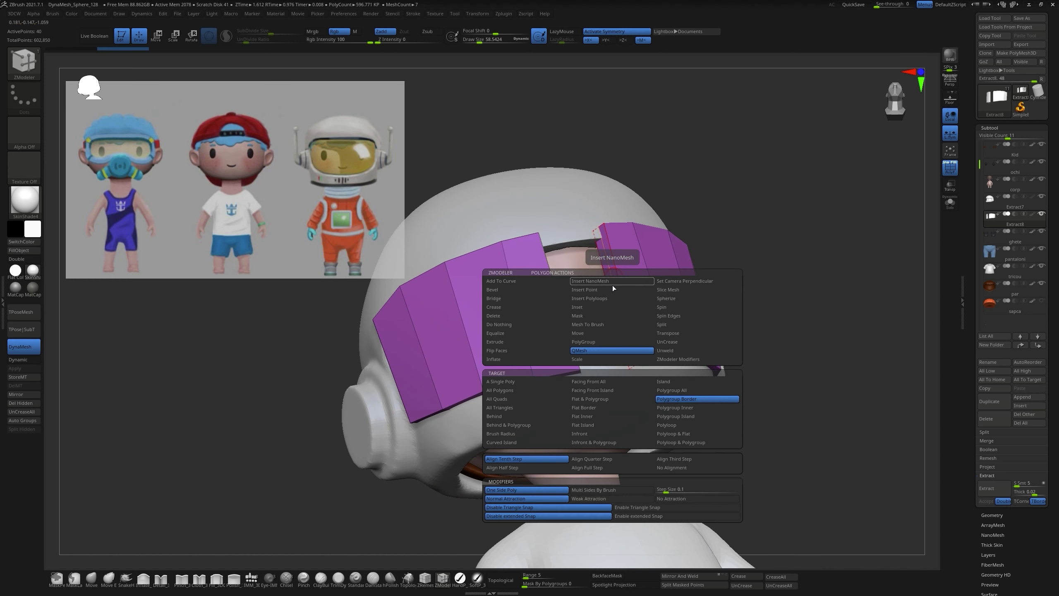
mouse_move(107, 319)
mouse_down()
mouse_move(581, 189)
mouse_move(641, 252)
mouse_up()
key(space)
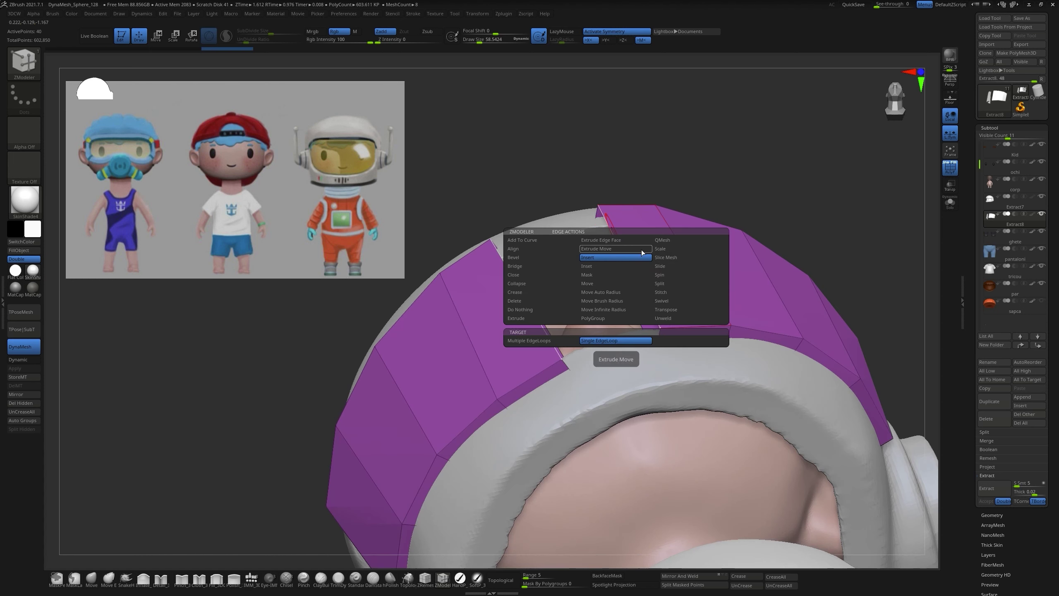
click(524, 267)
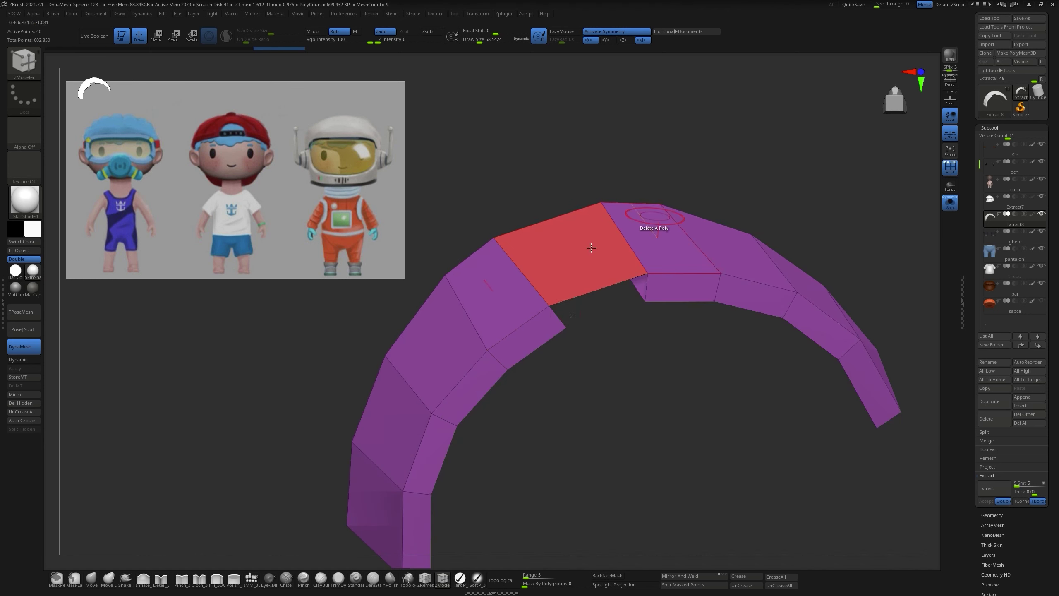
mouse_move(563, 324)
mouse_down()
mouse_move(761, 183)
mouse_move(132, 573)
mouse_up()
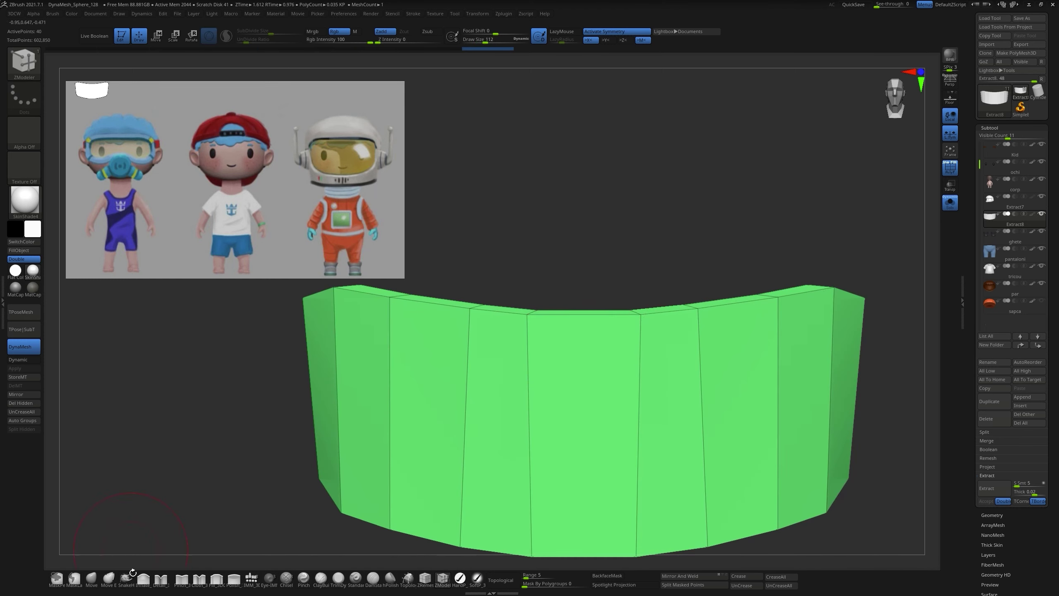
mouse_move(629, 321)
alt+mouse_down()
mouse_move(674, 472)
mouse_move(749, 296)
alt+mouse_up()
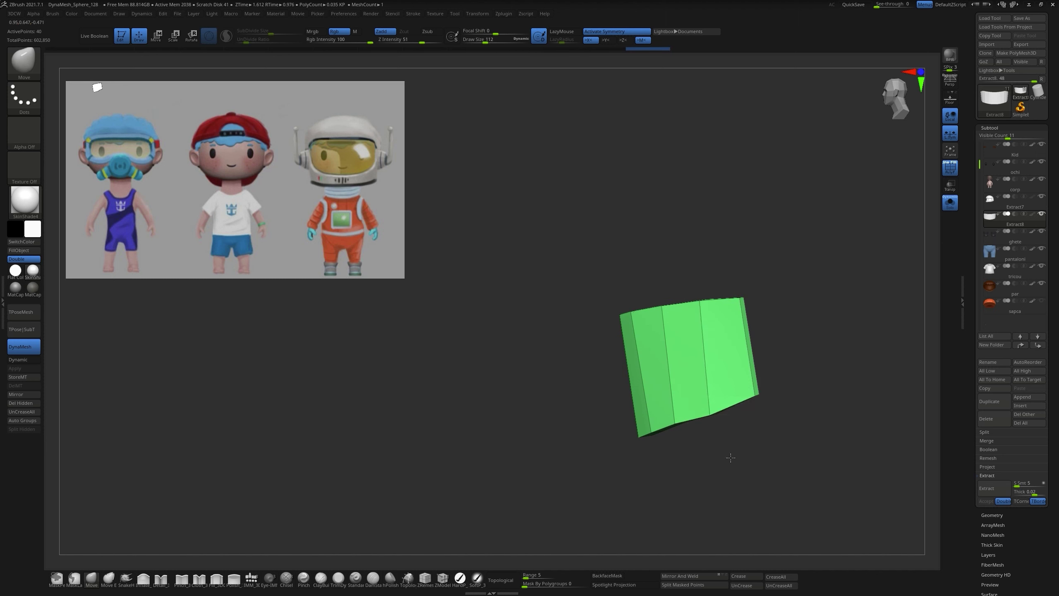
Step: Show the full character, then rotate and scale the green band to match the helmet
shift+drag(685, 430, 708, 417)
click(950, 202)
key(r)
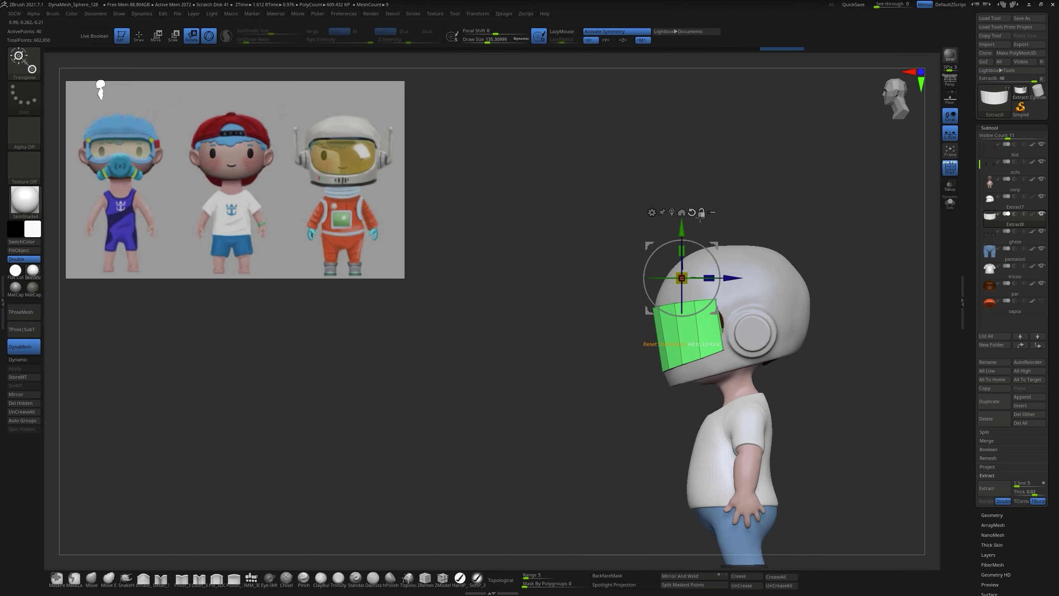
mouse_move(793, 376)
shift+mouse_down()
mouse_move(679, 213)
mouse_move(750, 234)
mouse_move(738, 229)
mouse_move(667, 315)
mouse_move(709, 312)
shift+mouse_up()
click(681, 212)
key(e)
Step: Push the band into shape with an enlarged Move brush, then switch to ZModeler
key(q)
mouse_move(708, 312)
right_down()
mouse_move(669, 321)
mouse_move(615, 433)
mouse_move(614, 409)
right_up()
key(b)
key(z)
key(m)
key(space)
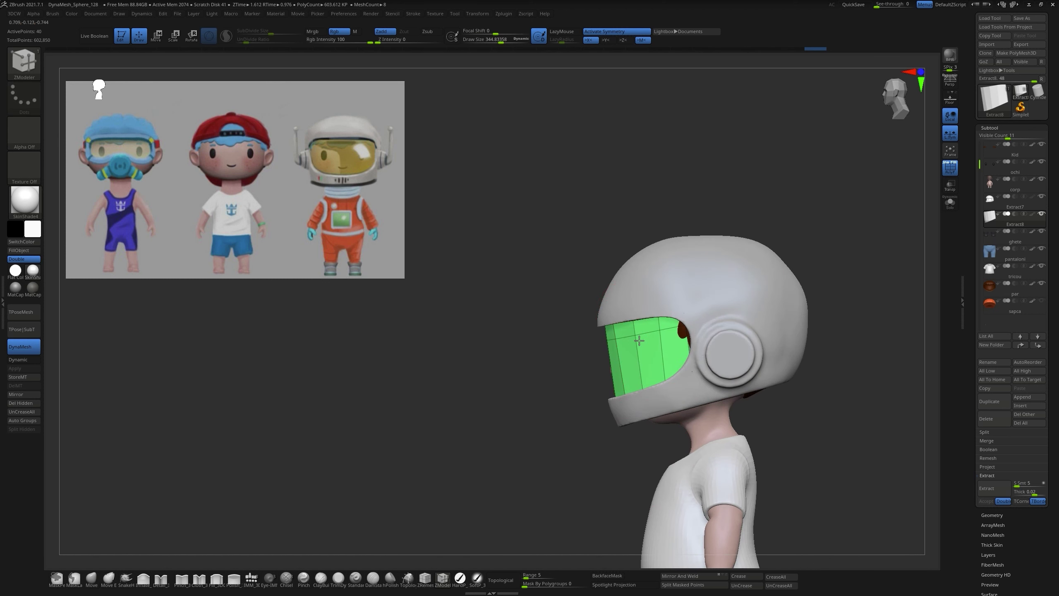
shift+right_drag(618, 371, 741, 297)
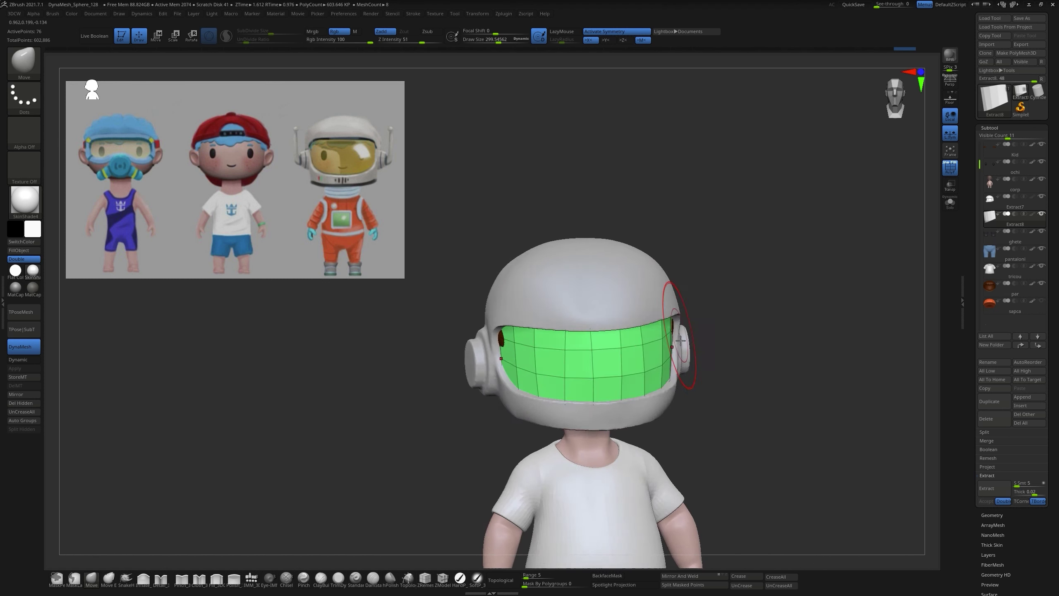
Step: Turn off DynaMesh and check the visor's polyframe from the front
click(26, 347)
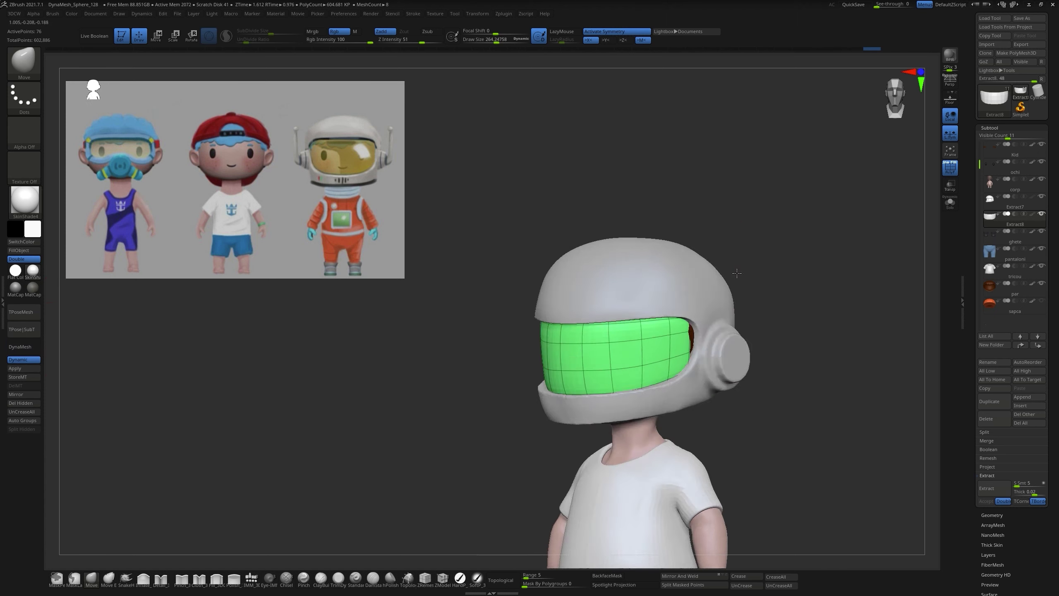
mouse_move(605, 375)
right_down()
mouse_move(673, 325)
mouse_move(562, 426)
mouse_move(754, 215)
mouse_move(704, 338)
mouse_move(726, 324)
mouse_move(719, 265)
right_up()
key(shift+f)
key(shift+f)
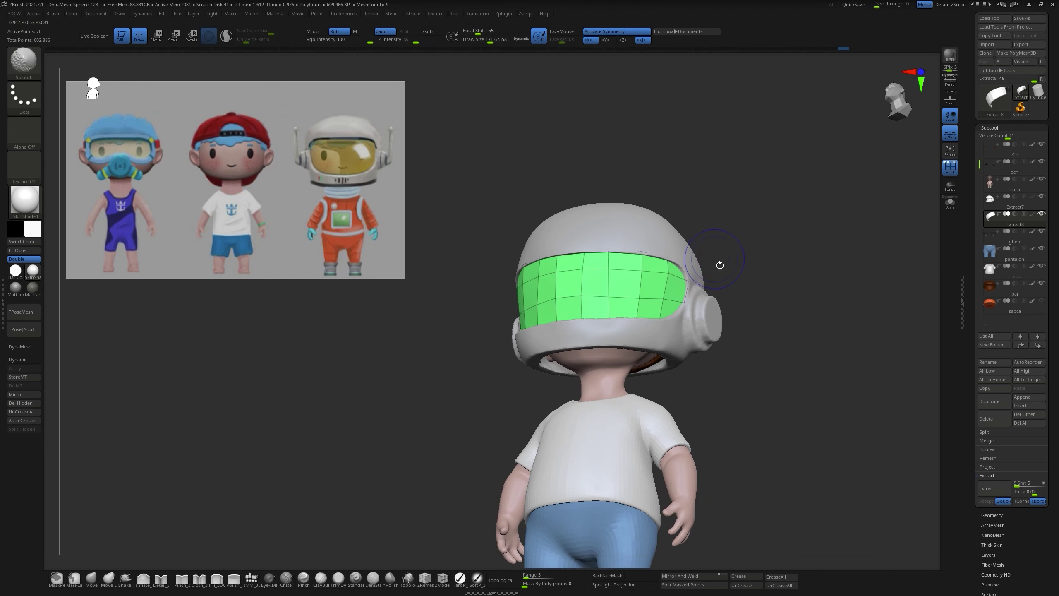
key(ctrl)
shift+drag(720, 149, 705, 150)
key(shift+f)
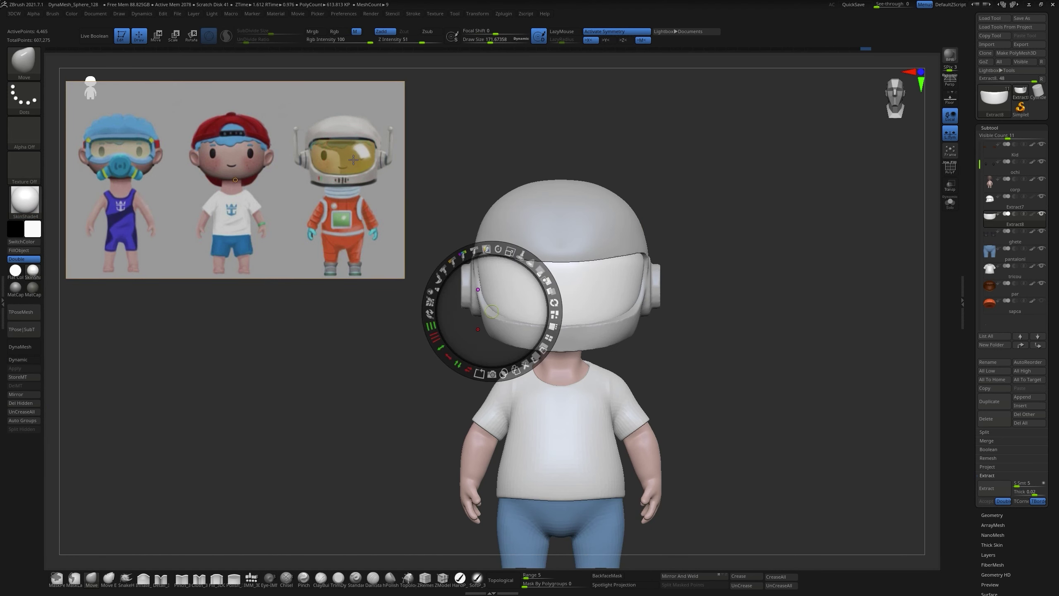
Step: Sample the reference yellow, fill the helmet with it, and open the Material palette
key(c)
click(19, 250)
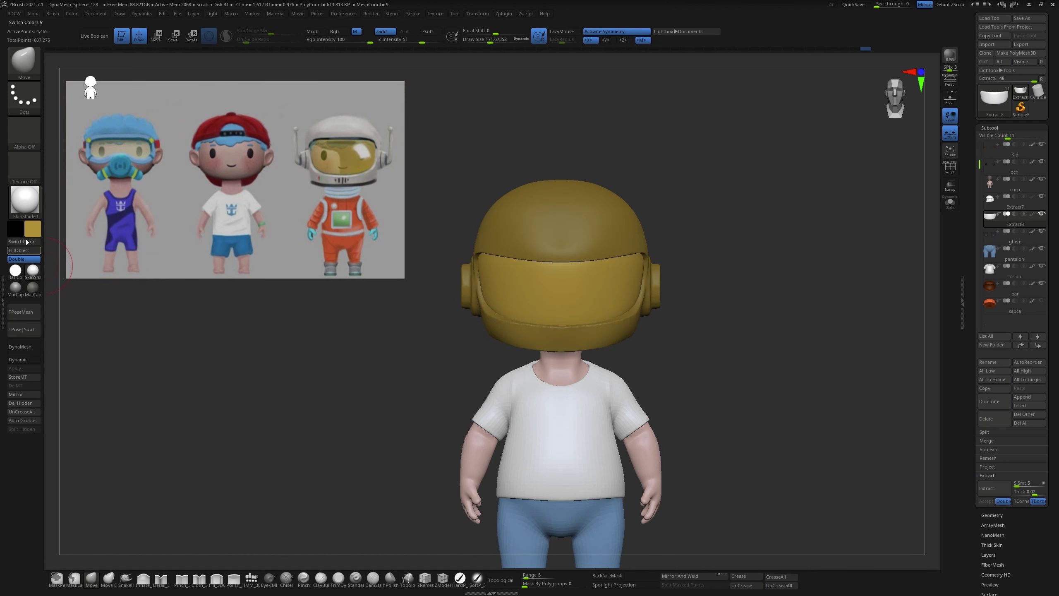
click(24, 200)
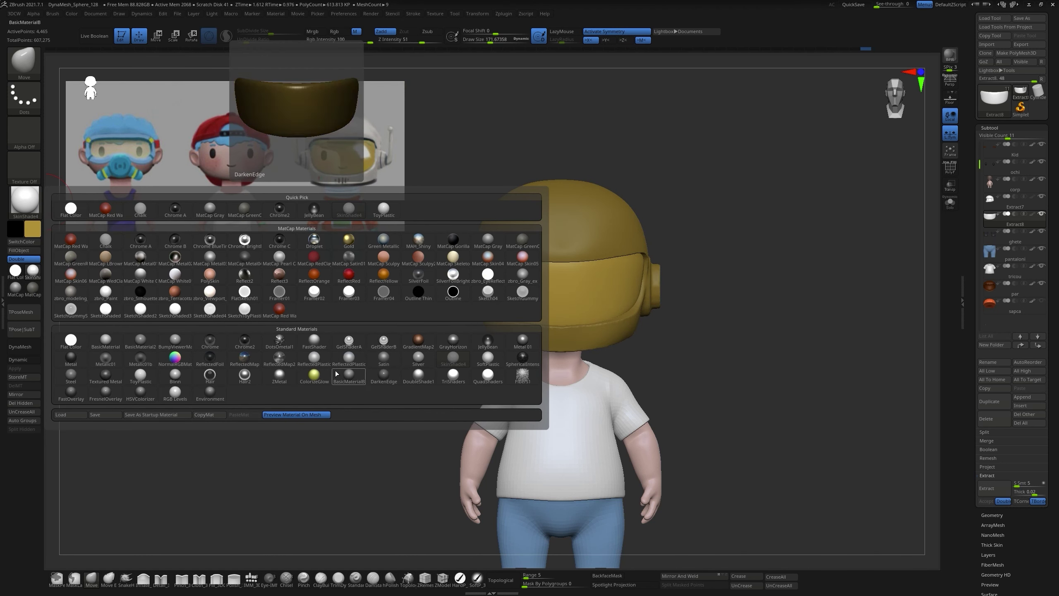
Step: Try the ToyPlastic material, then select the helmet and revert to MatCap Gray
mouse_move(279, 293)
click(140, 376)
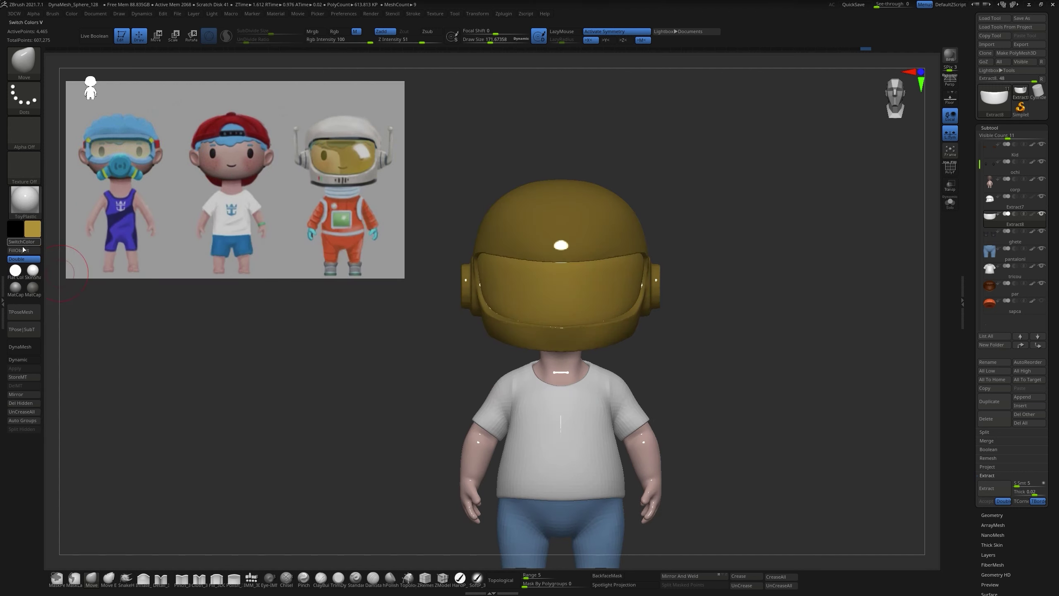
drag(663, 319, 684, 354)
alt+click(651, 292)
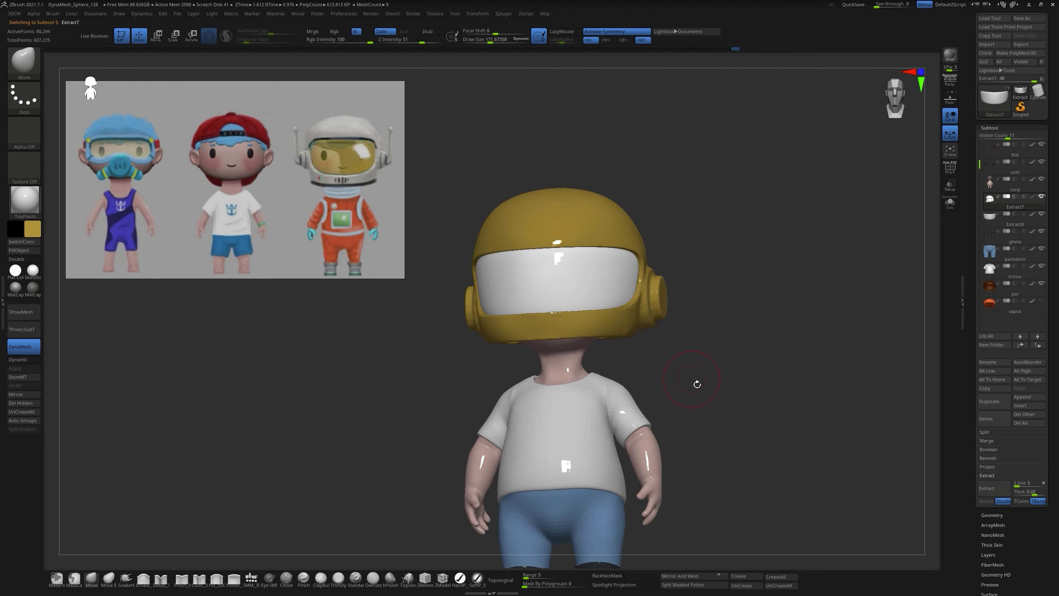
click(14, 287)
drag(531, 267, 226, 105)
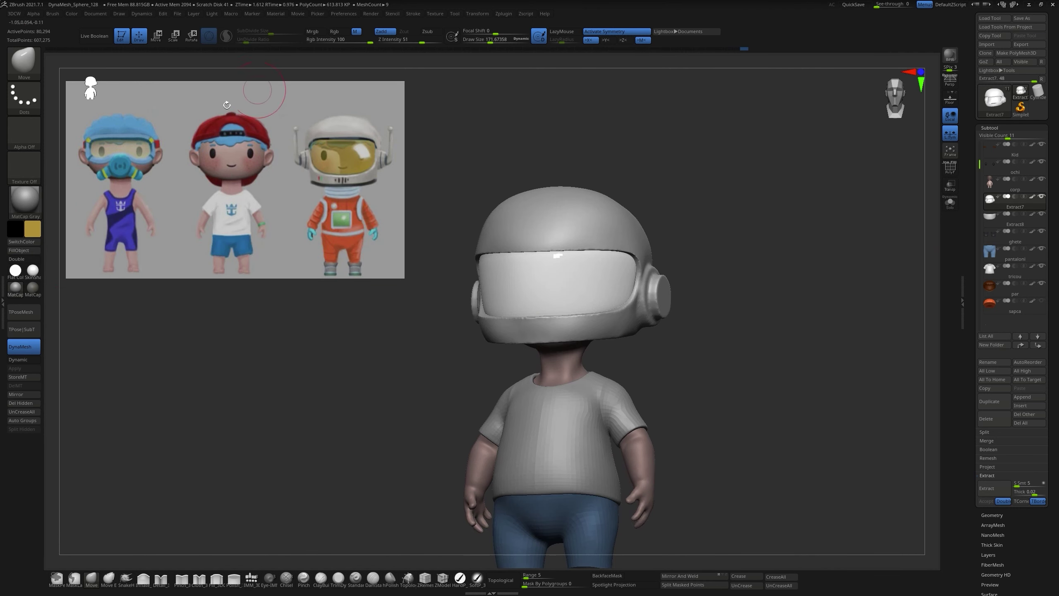
Step: Fill the helmet white and the visor gold
click(23, 250)
click(32, 228)
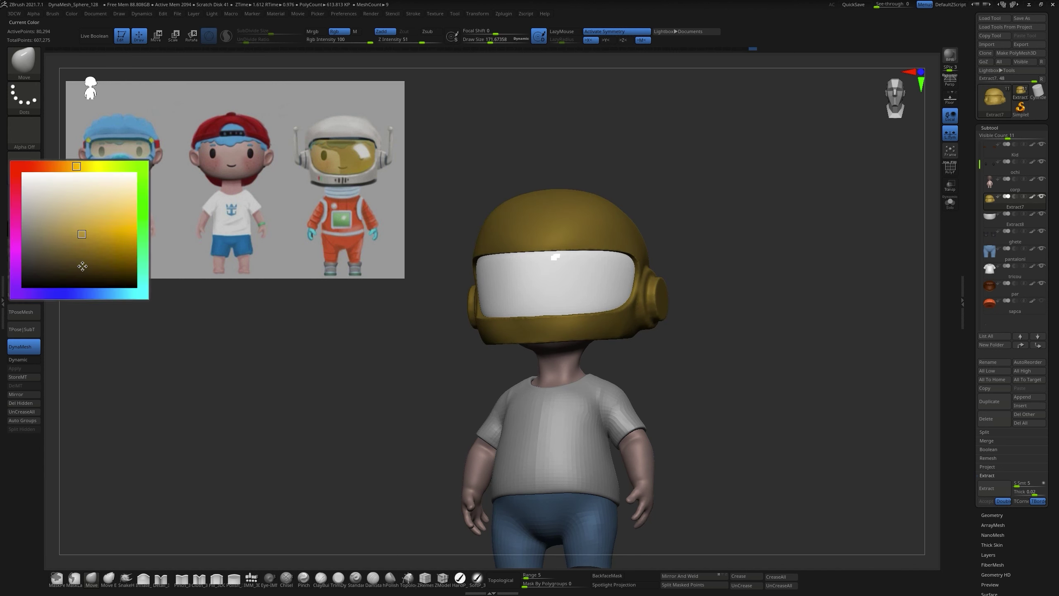
click(29, 175)
click(23, 250)
click(33, 228)
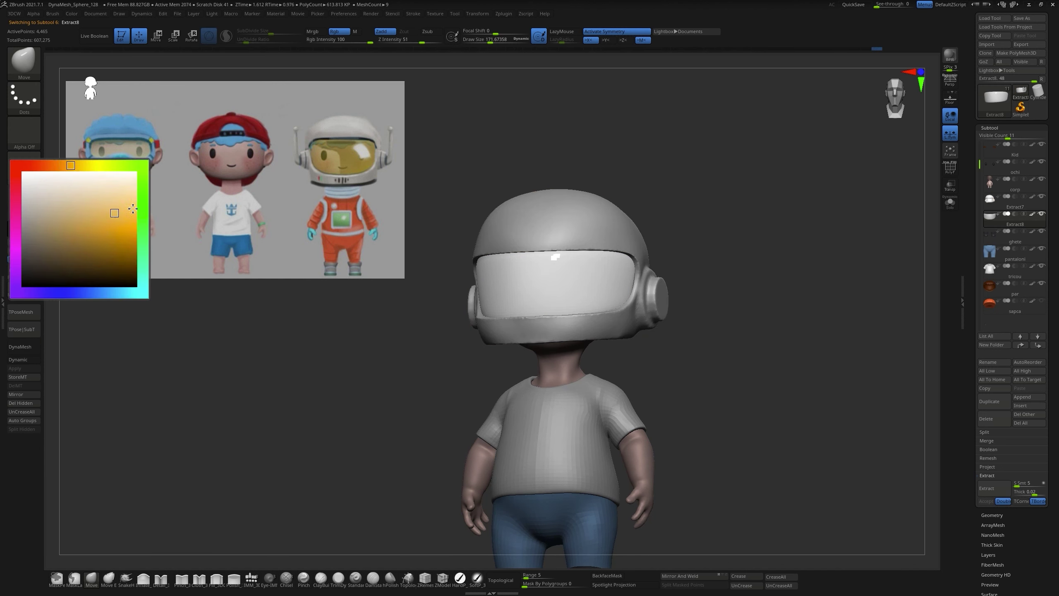
click(132, 208)
click(23, 250)
drag(300, 271, 319, 268)
drag(707, 353, 712, 329)
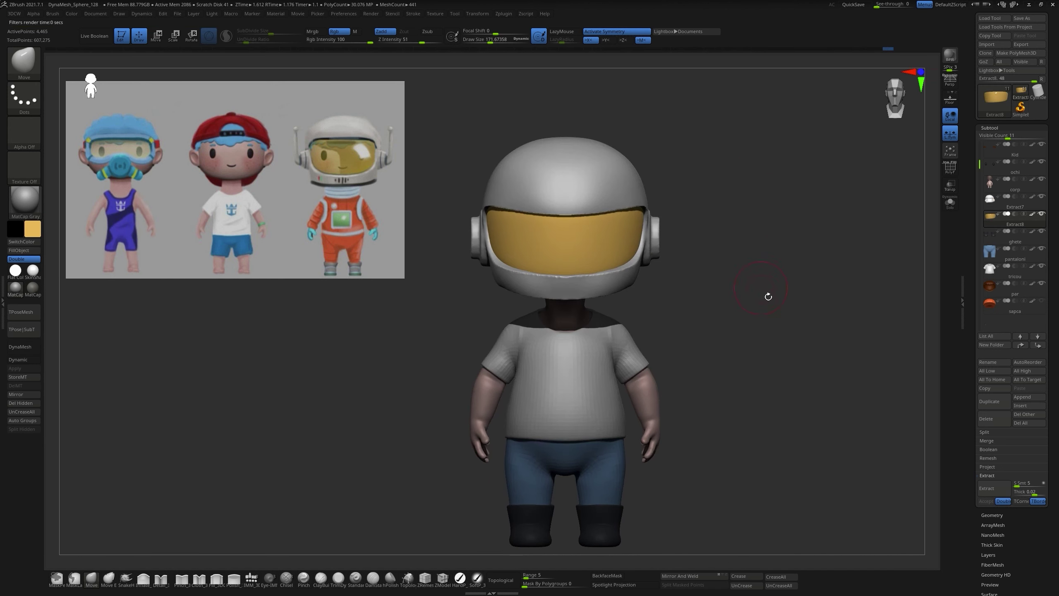
Step: Enable BPR Transparent Shading and render to preview the visor's transparency
click(990, 128)
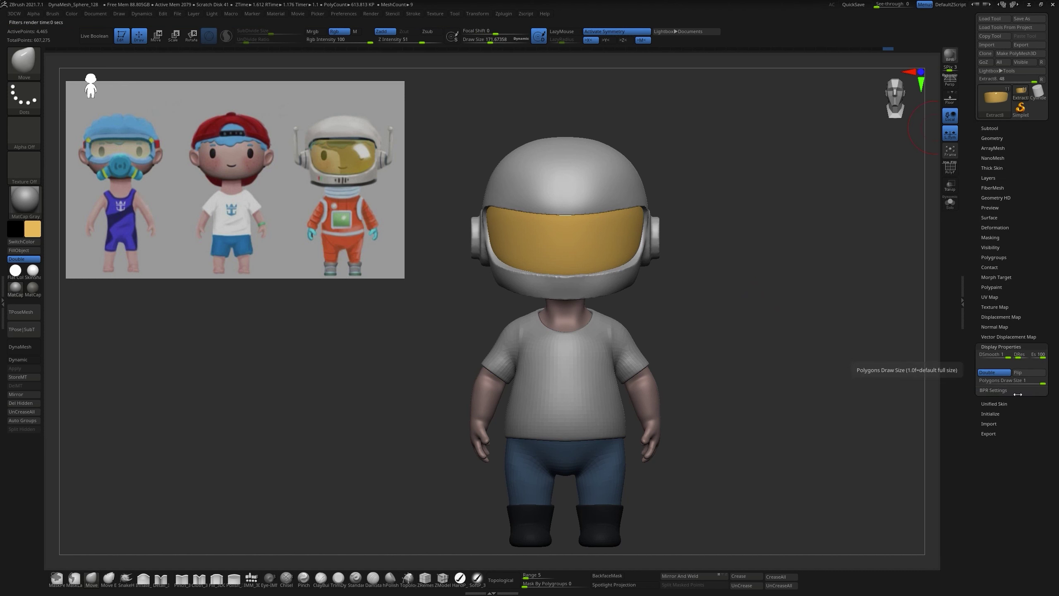
click(1017, 390)
click(1014, 398)
key(shift+r)
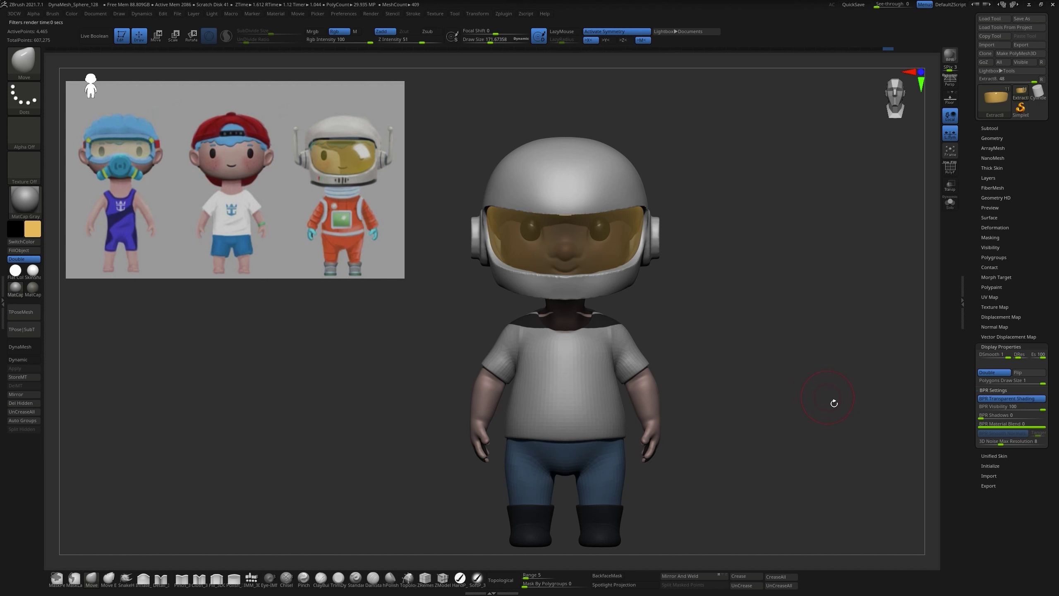
Step: Switch to material-only painting and apply the JellyBean material
drag(787, 378, 917, 87)
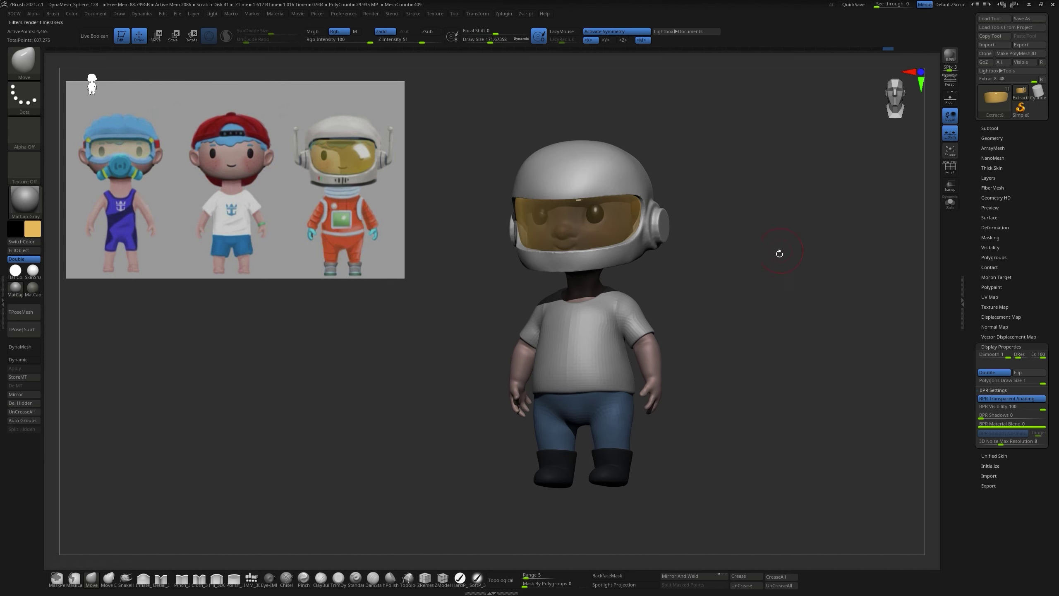
click(355, 31)
click(24, 201)
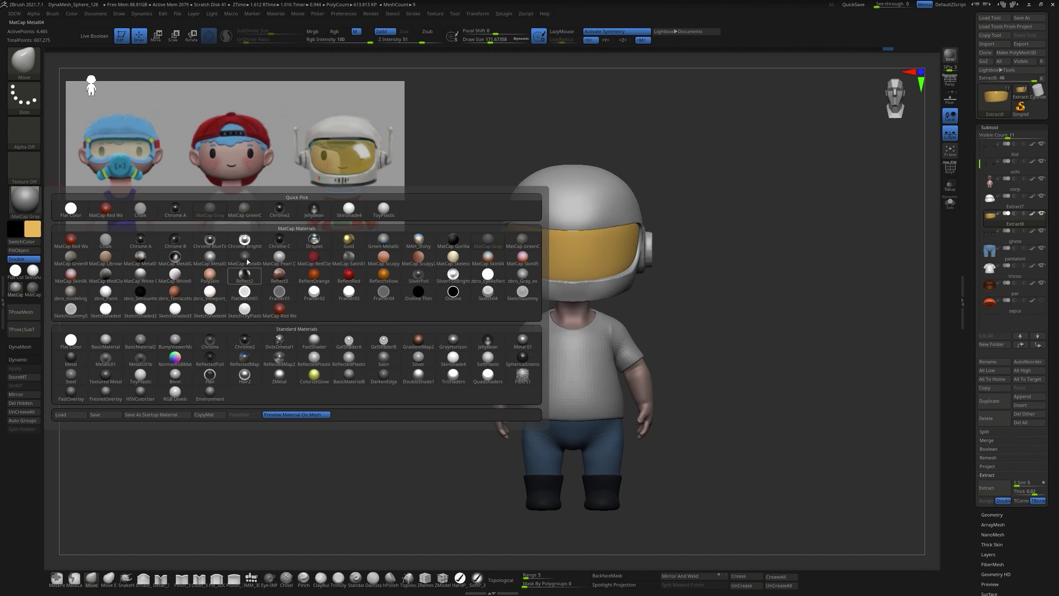
click(487, 340)
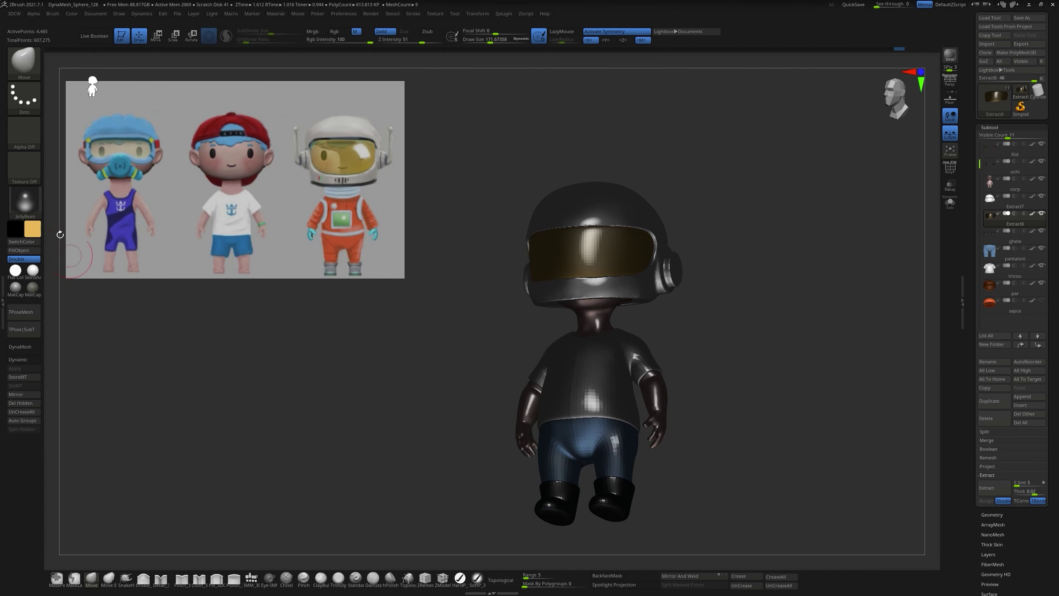
click(24, 200)
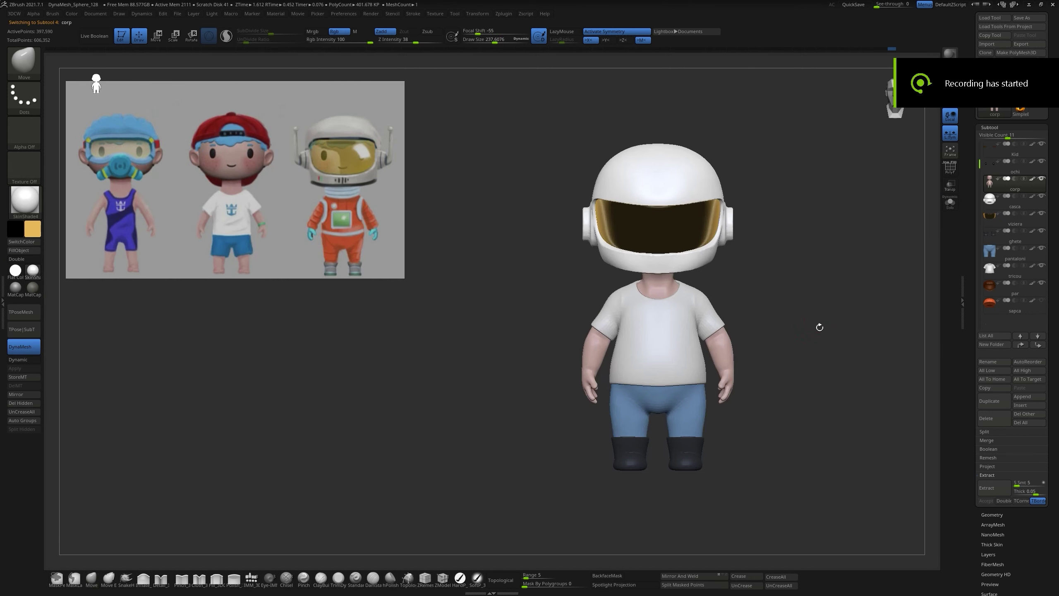
Step: Mask the kid's body including the hands and set Extract thickness to 0.03
ctrl+drag(501, 297, 498, 292)
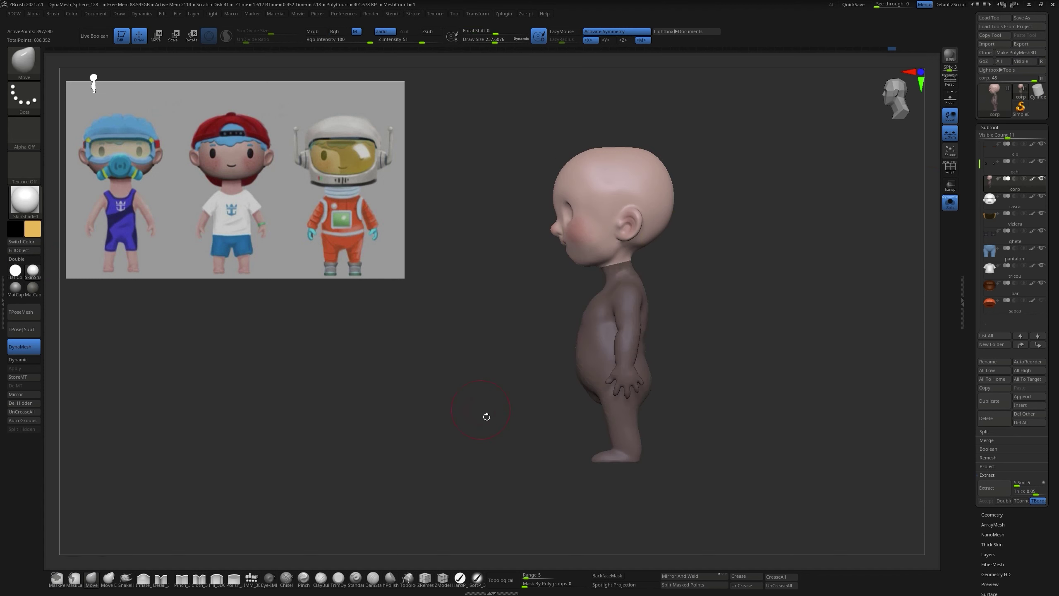
shift+drag(485, 416, 449, 243)
mouse_move(620, 459)
ctrl+mouse_down()
mouse_move(696, 395)
mouse_move(680, 397)
ctrl+mouse_up()
mouse_move(680, 396)
alt+right_down()
mouse_move(615, 397)
mouse_move(663, 382)
alt+right_up()
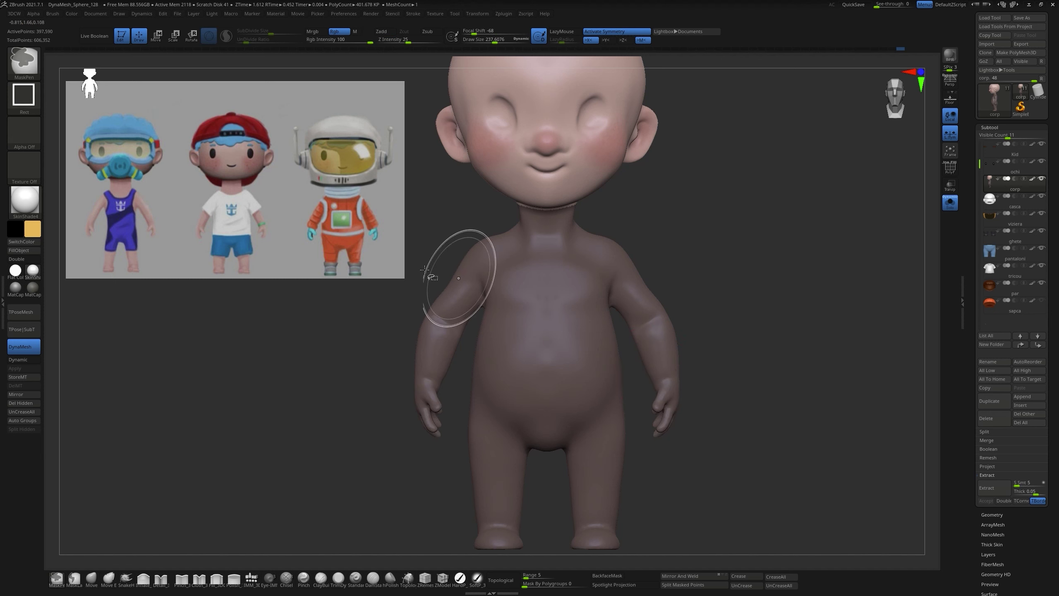
key(ctrl+alt)
drag(736, 401, 508, 390)
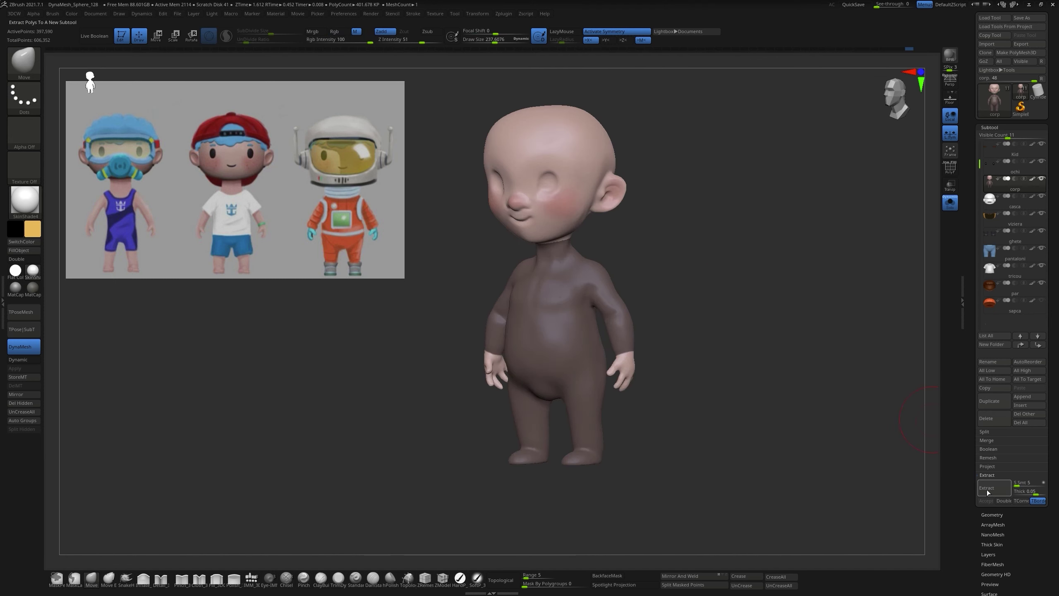
click(1029, 491)
text(0.03)
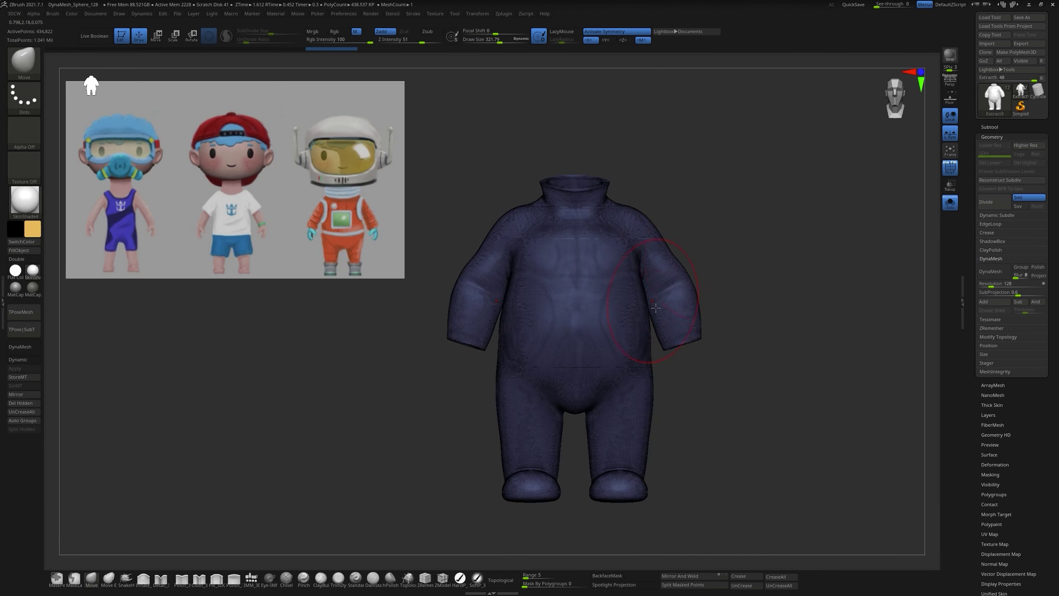
Step: Isolate the two sleeves, give them their own polygroup, and unhide the rest of the suit
shift+drag(655, 307, 656, 301)
shift+drag(453, 58, 769, 264)
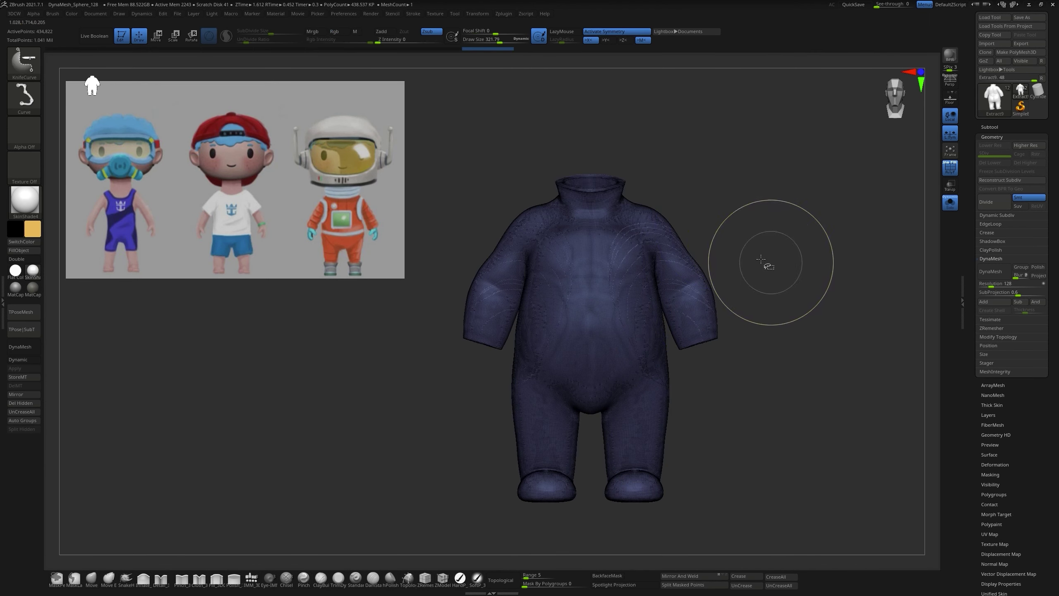
ctrl+shift+drag(829, 302, 667, 305)
mouse_move(688, 355)
mouse_down()
mouse_move(633, 250)
mouse_move(638, 271)
mouse_up()
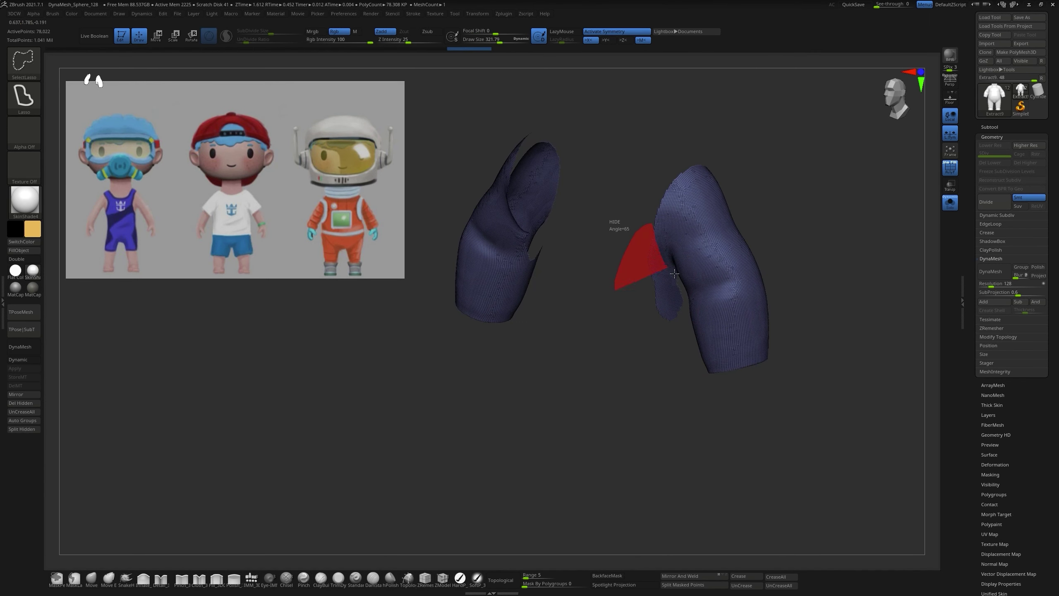
mouse_move(667, 333)
mouse_down()
mouse_move(711, 382)
mouse_move(667, 292)
mouse_up()
mouse_move(625, 173)
ctrl+alt+shift+mouse_down()
mouse_move(654, 221)
mouse_move(634, 355)
mouse_move(667, 300)
ctrl+alt+shift+mouse_up()
drag(667, 354, 645, 379)
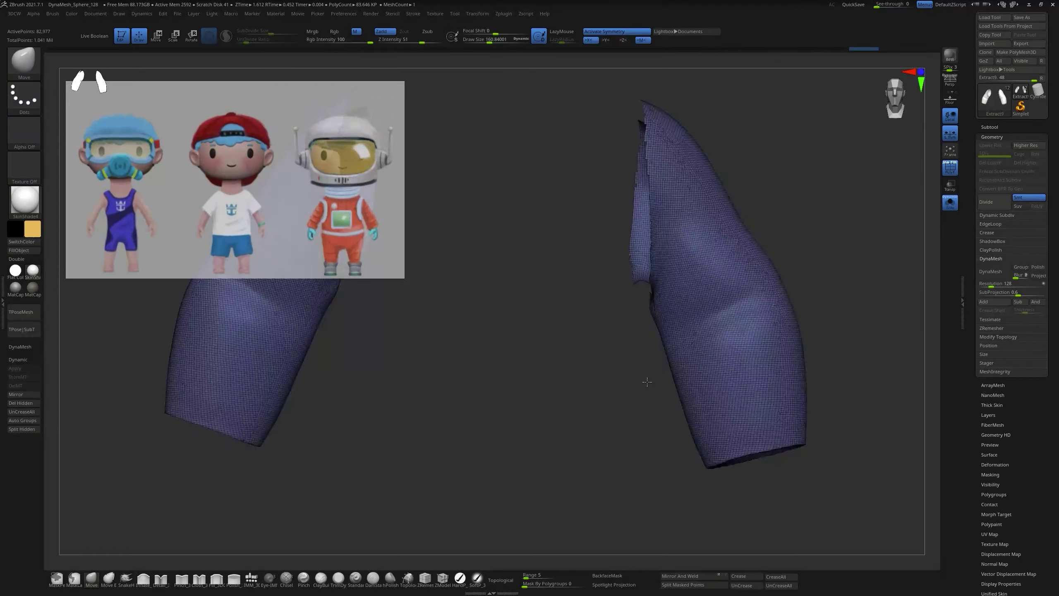
ctrl+shift+click(746, 185)
key(f)
Step: Apply Polish By Groups and ZRemesh the suit with KeepGroups on
click(995, 226)
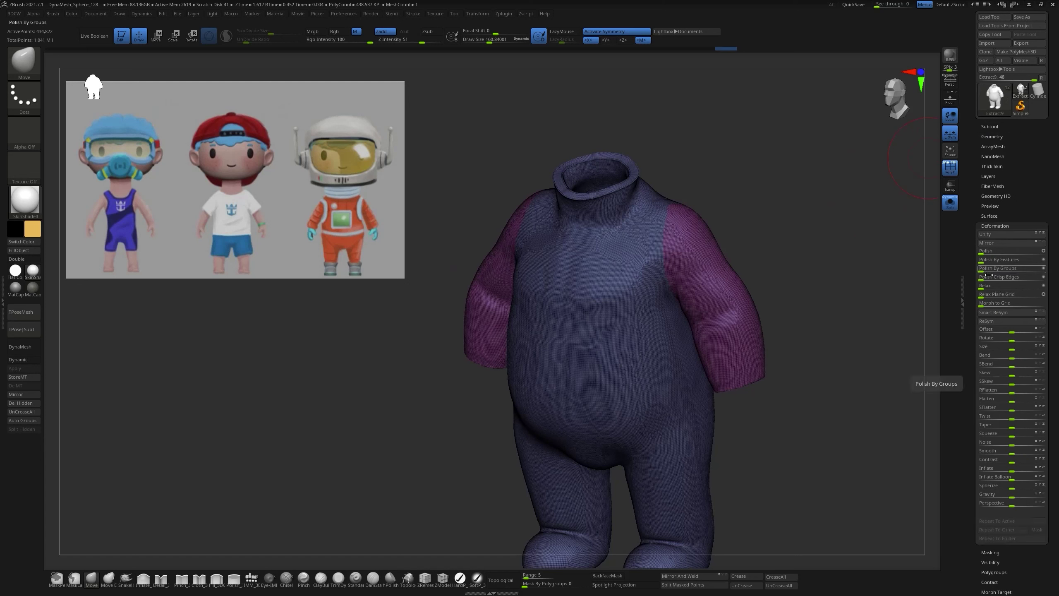
click(992, 137)
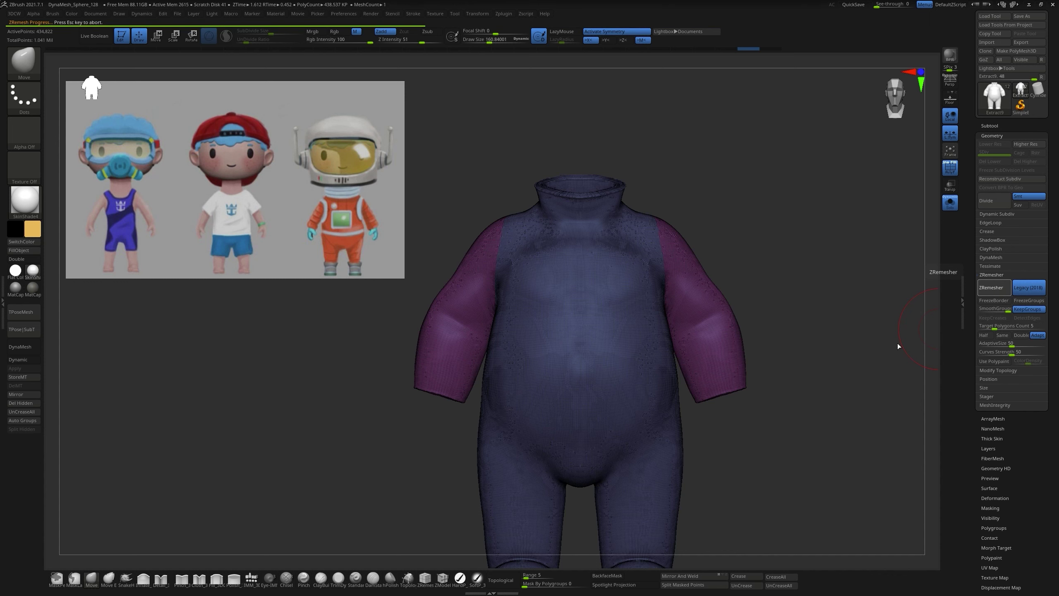
drag(897, 343, 746, 395)
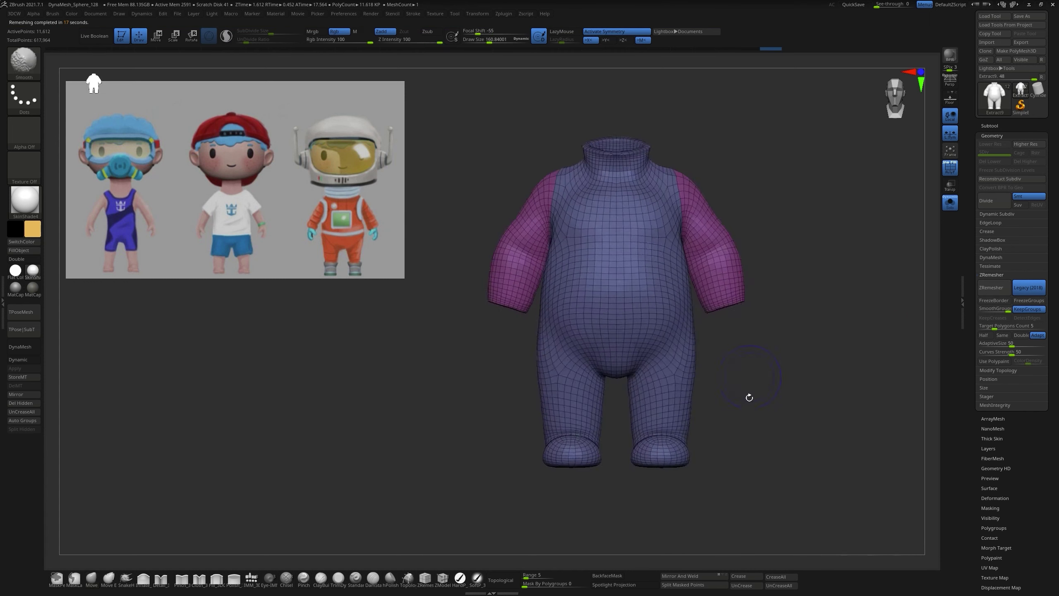
Step: Lasso-isolate the suit's feet and inspect the mesh up close
mouse_move(597, 380)
ctrl+shift+mouse_down()
mouse_move(607, 378)
mouse_move(688, 496)
mouse_move(702, 410)
ctrl+shift+mouse_up()
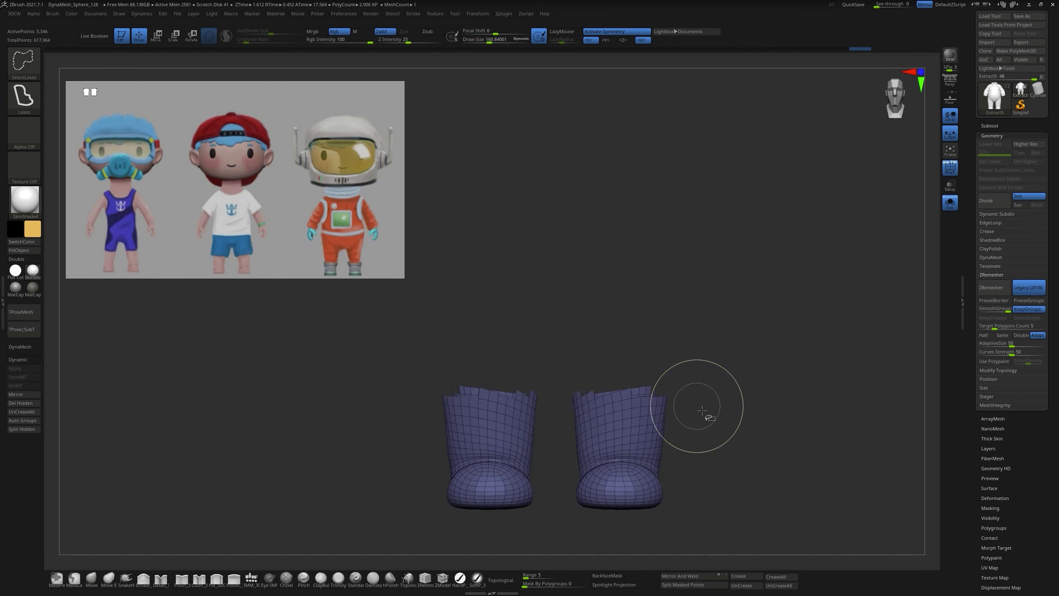
ctrl+shift+drag(618, 400, 737, 279)
ctrl+shift+click(737, 280)
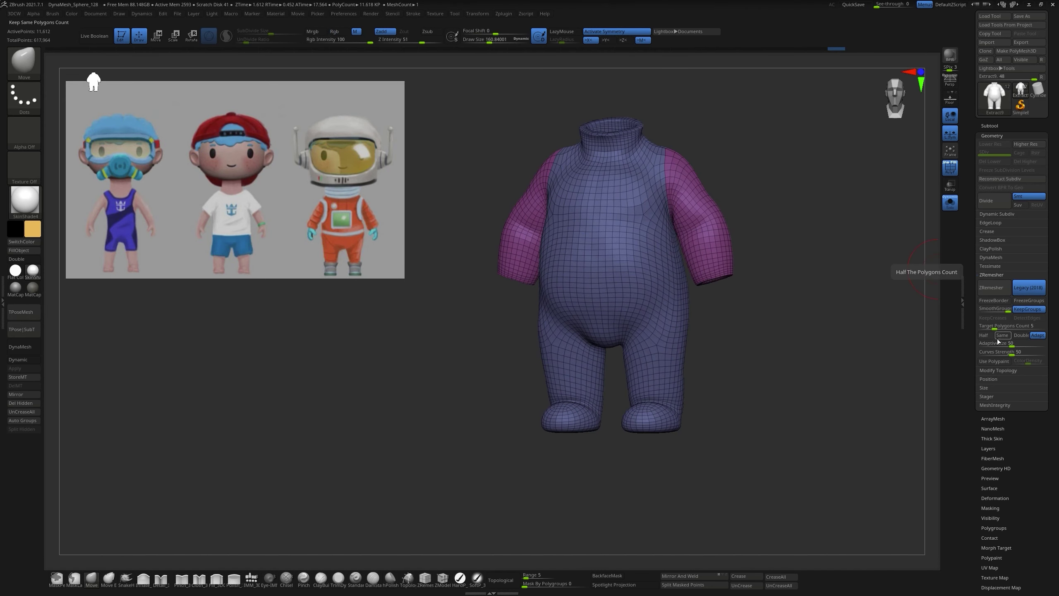
drag(766, 416, 692, 267)
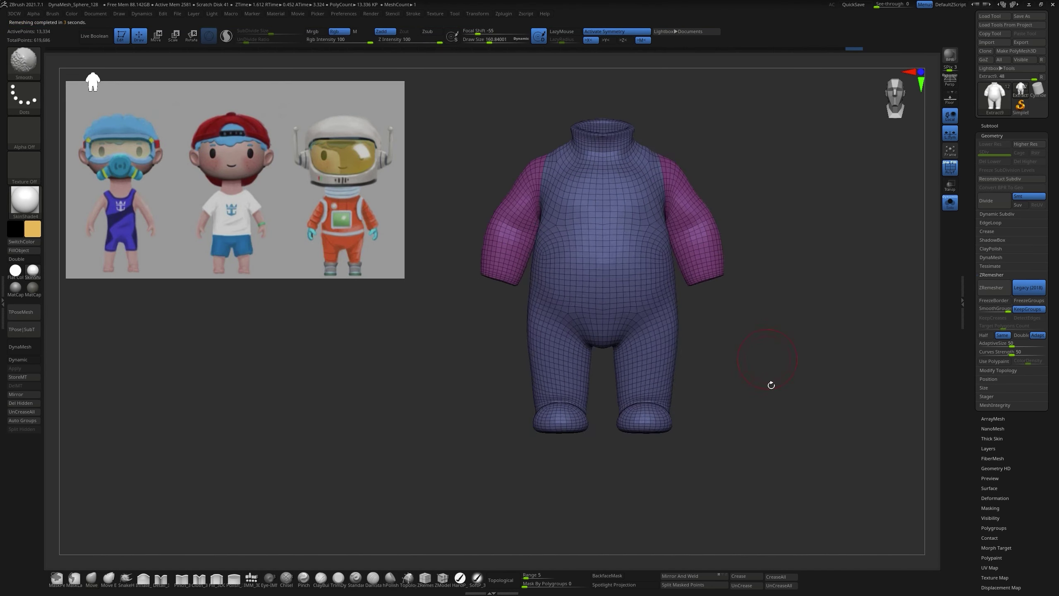
mouse_move(769, 383)
alt+mouse_down()
mouse_move(625, 422)
mouse_move(673, 489)
alt+mouse_up()
Step: Make the feet their own polygroup and Polish By Groups to smooth the suit
key(ctrl+w)
ctrl+shift+click(792, 402)
drag(792, 402, 876, 376)
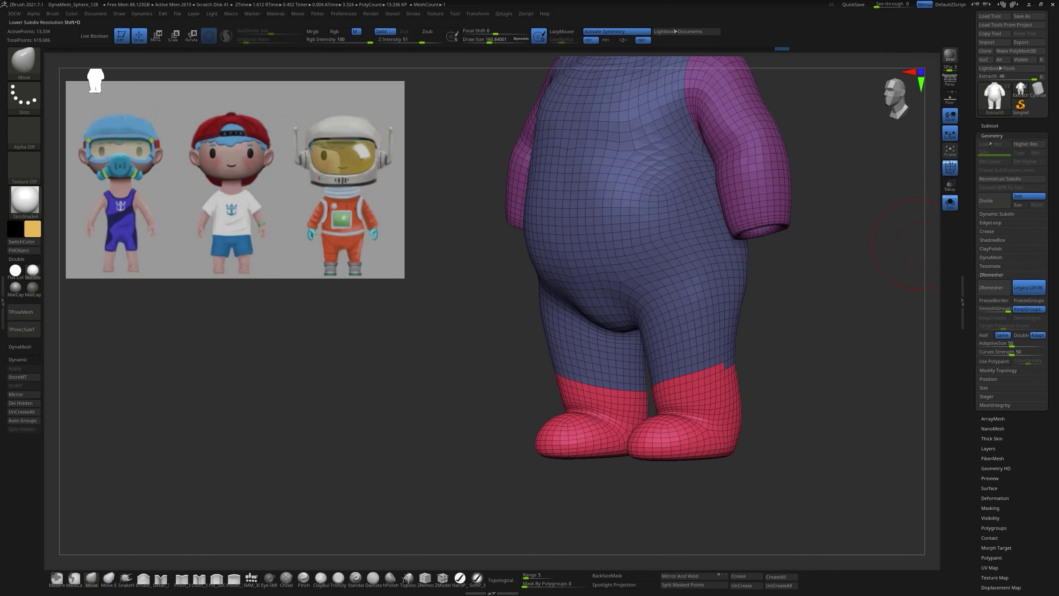
click(994, 225)
drag(980, 267, 995, 272)
click(992, 135)
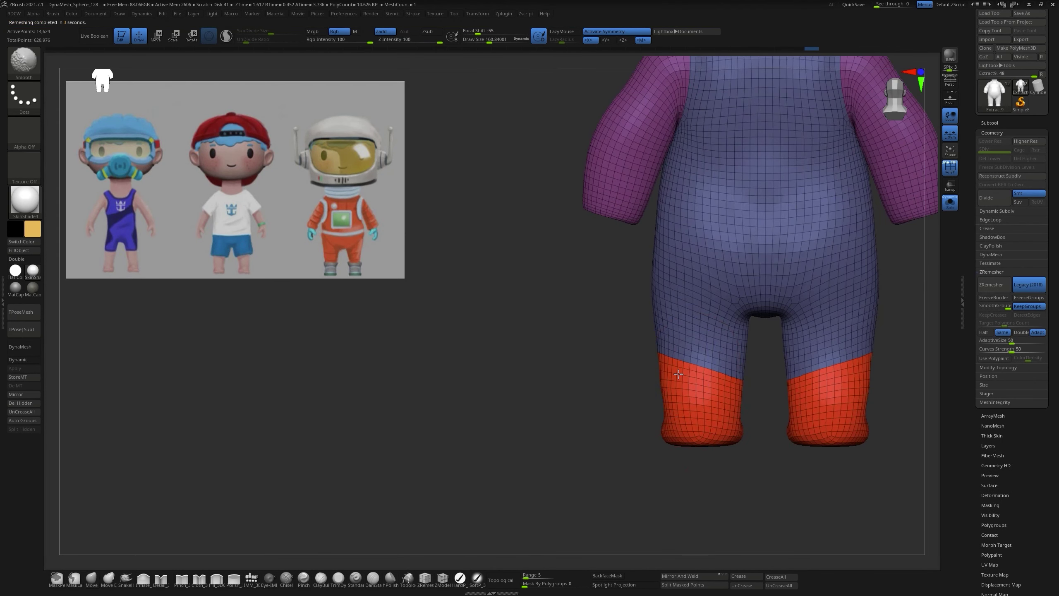
Step: ZRemesh the suit at Half polygons, then show the full helmeted character
alt+drag(762, 410, 700, 353)
click(994, 285)
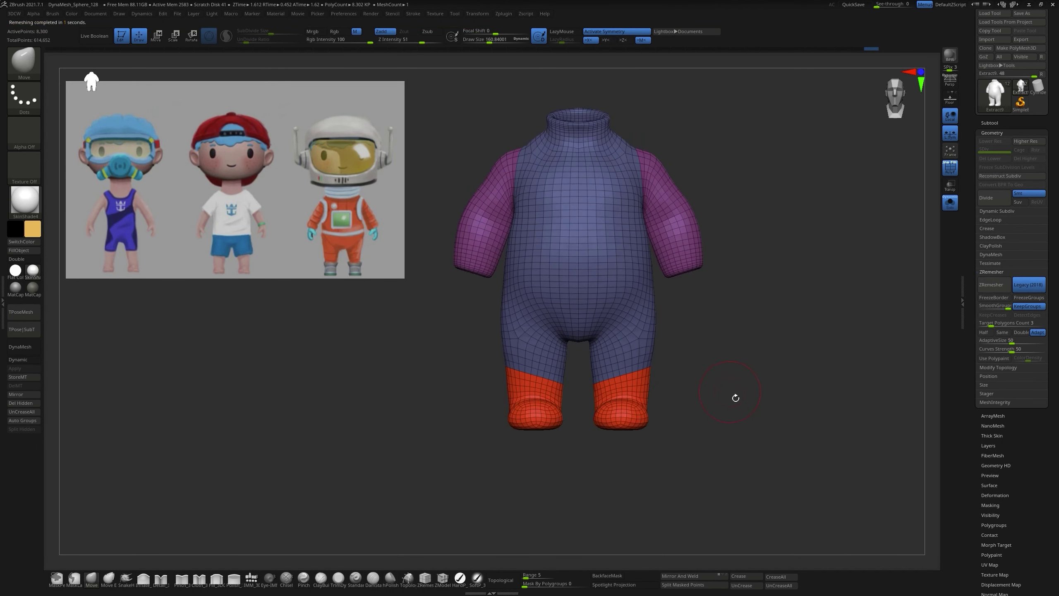
alt+drag(732, 395, 733, 334)
mouse_move(733, 459)
mouse_down()
mouse_move(667, 480)
mouse_move(694, 490)
mouse_move(754, 413)
mouse_up()
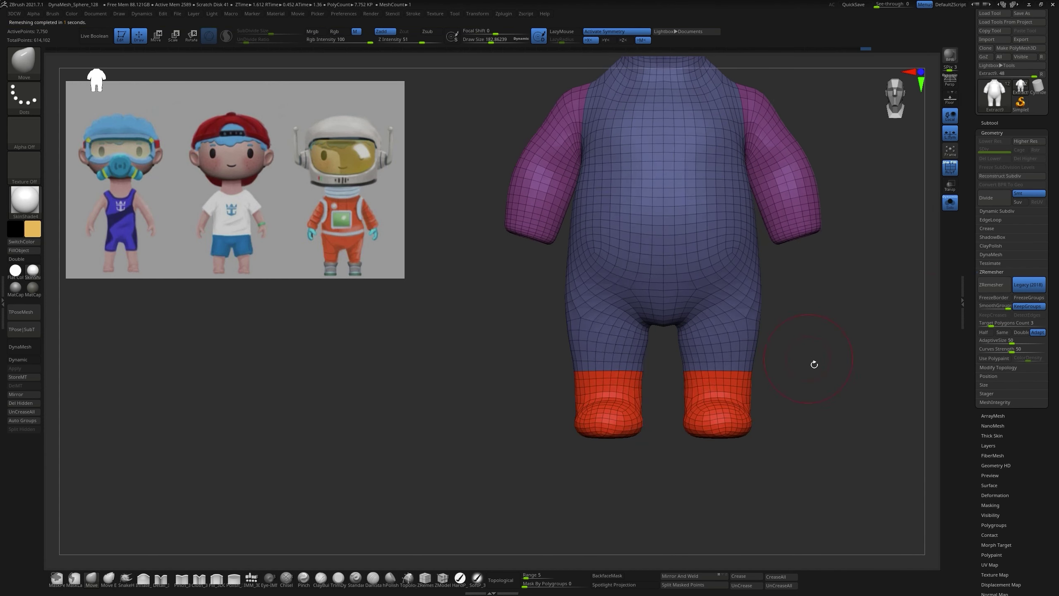
alt+drag(813, 364, 691, 395)
click(950, 202)
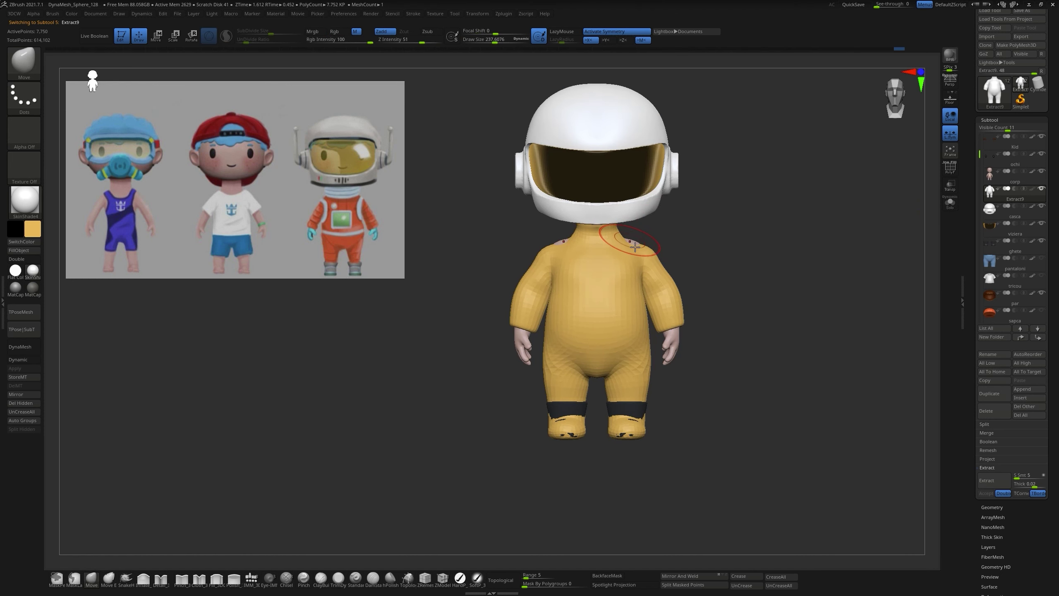
Step: Reveal the full suit with its boots and view its wireframe and group colours
mouse_move(634, 247)
mouse_down()
mouse_move(628, 439)
mouse_move(794, 338)
mouse_move(743, 303)
mouse_up()
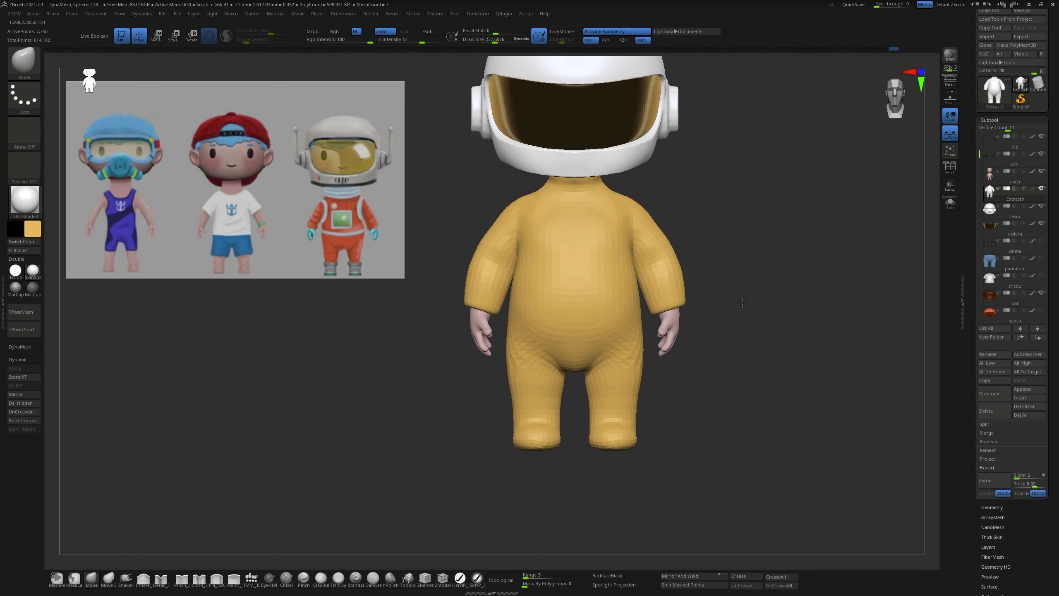
ctrl+shift+click(730, 271)
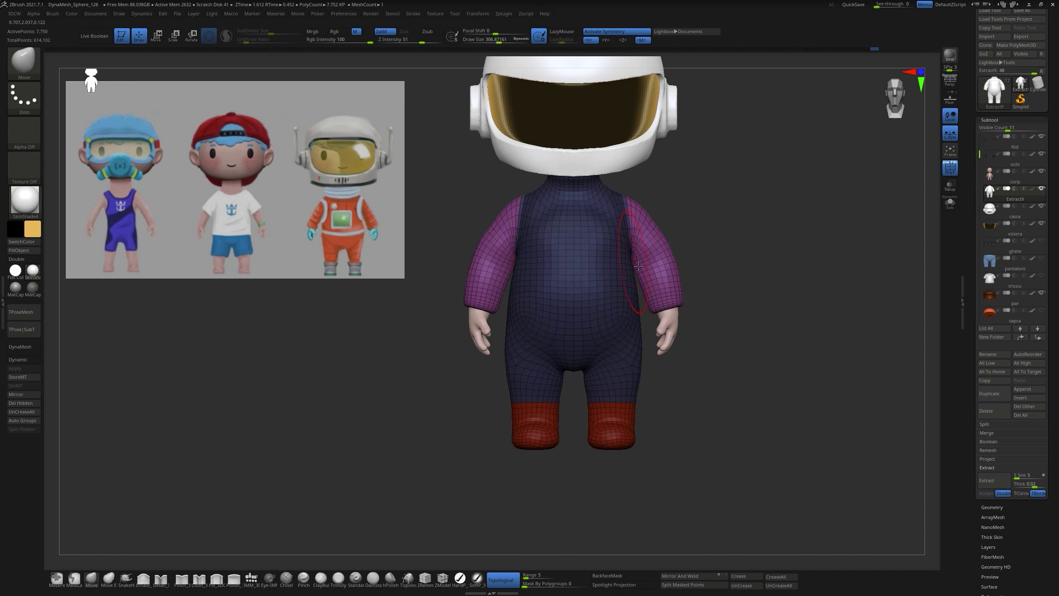
key(b)
key(m)
key(v)
mouse_move(622, 253)
mouse_down()
mouse_move(604, 229)
mouse_move(735, 301)
mouse_move(946, 200)
mouse_up()
Step: Solo the suit, check its side and front in grey, and cancel a tool save
click(946, 200)
drag(632, 208, 616, 301)
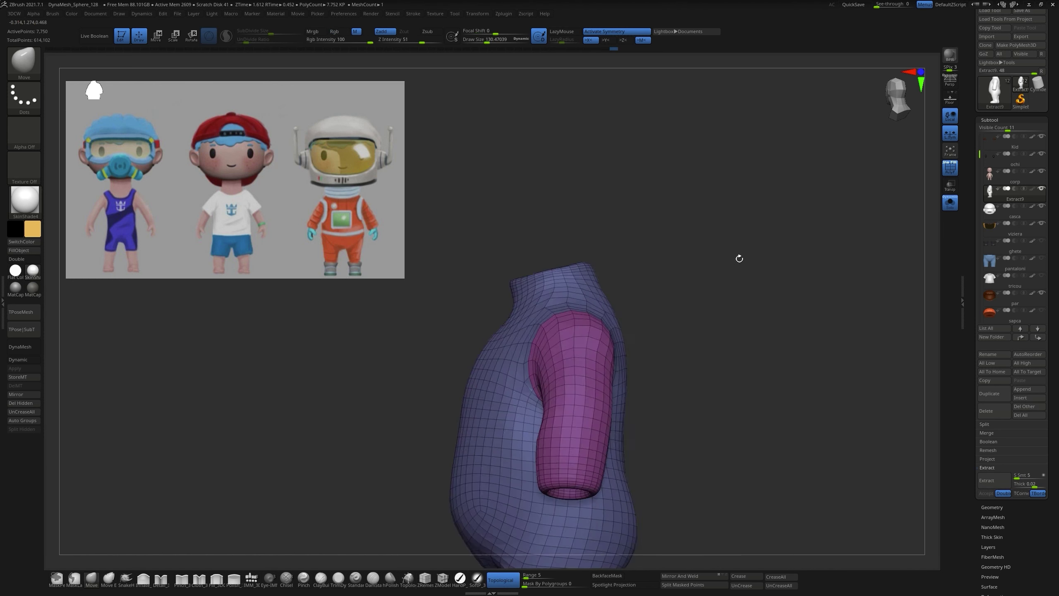
shift+drag(737, 255, 713, 246)
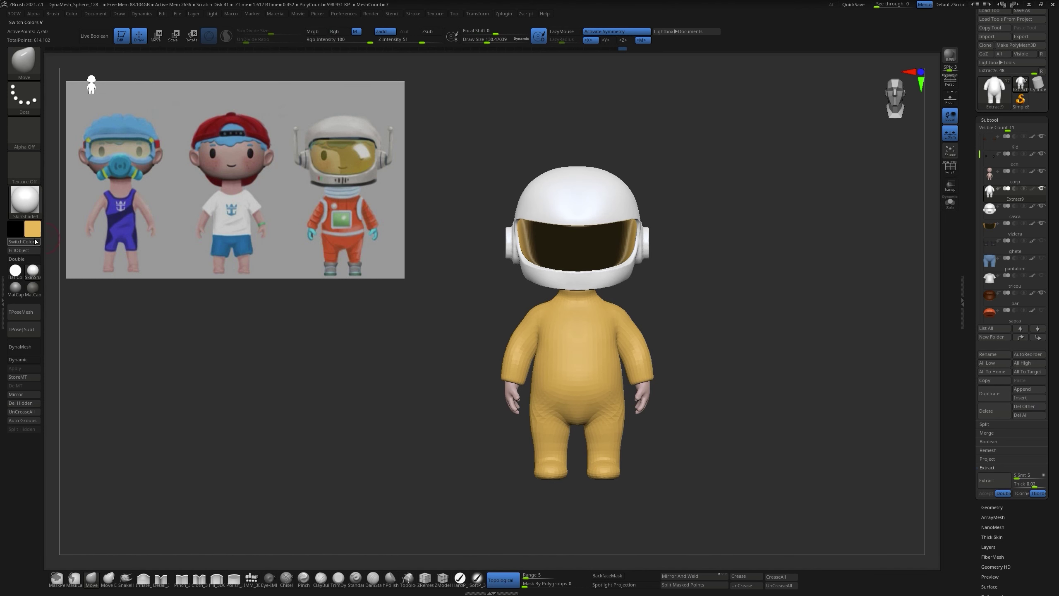
click(1028, 10)
key(Return)
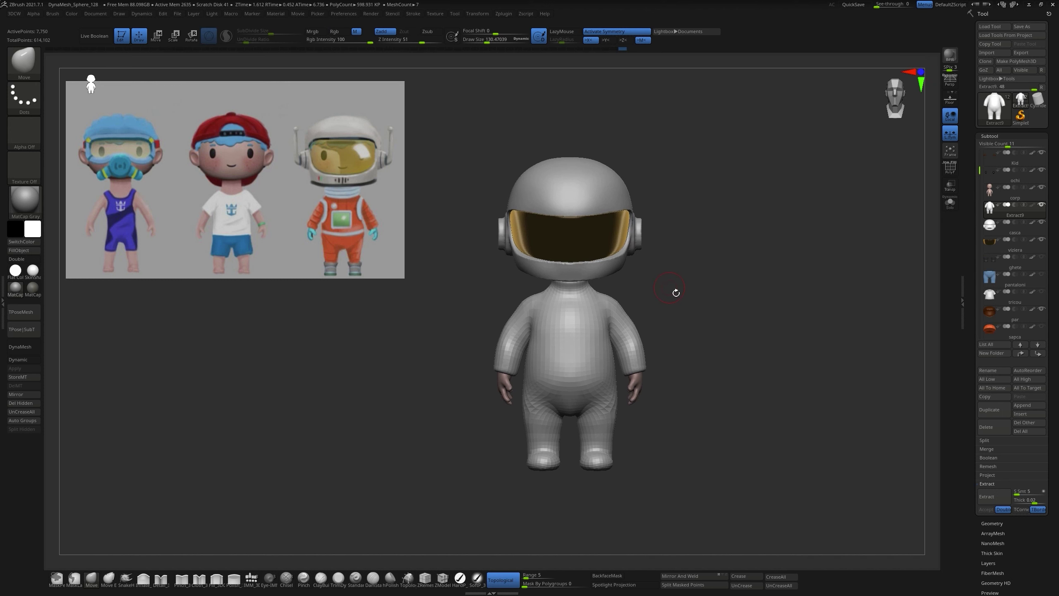
Step: Isolate the suit's sleeve group and delete its hidden parts
key(shift+f)
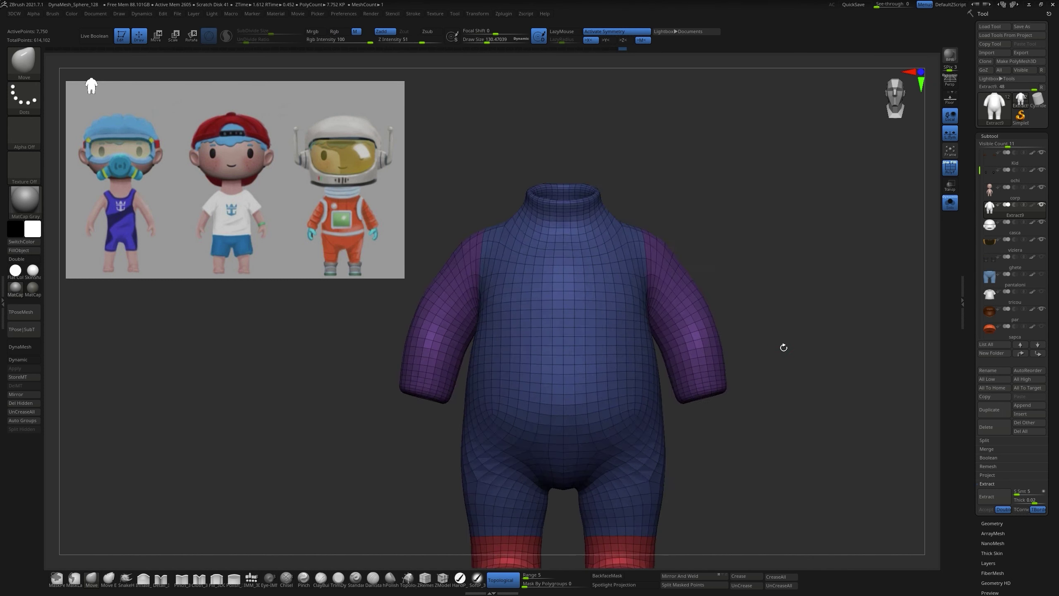
mouse_move(683, 305)
mouse_down()
mouse_move(651, 402)
mouse_move(201, 385)
mouse_up()
ctrl+shift+click(708, 385)
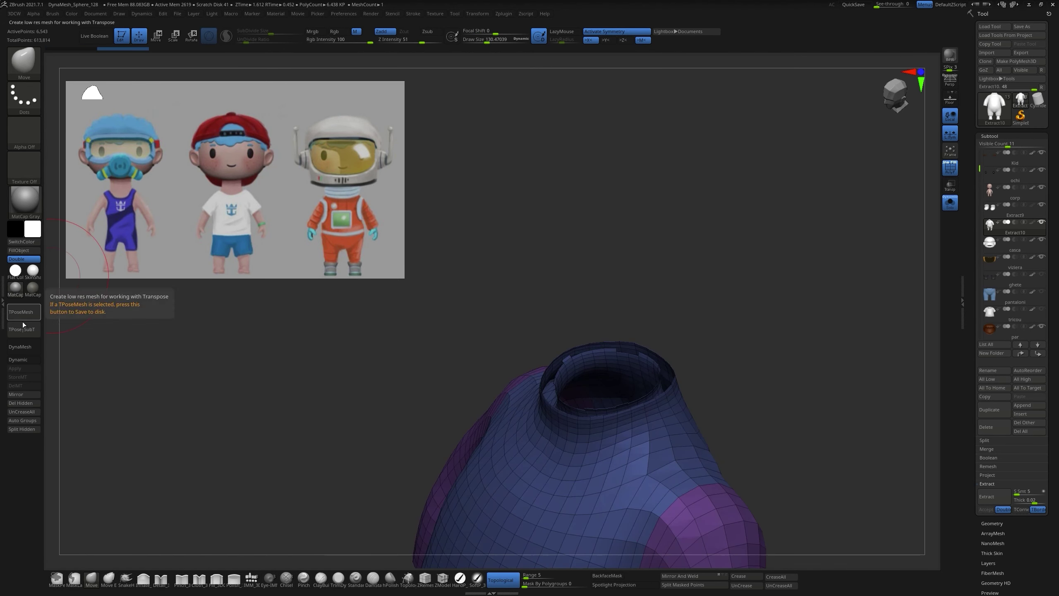
click(19, 404)
drag(761, 158, 792, 333)
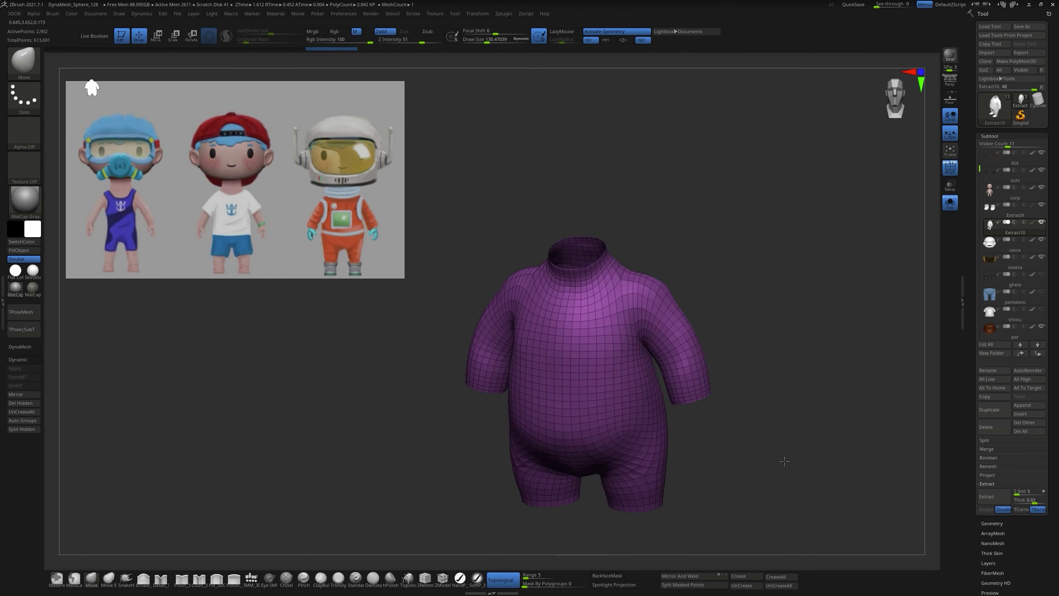
Step: Solo the jacket, isolate its collar, then bring the rest of the jacket back
key(shift+s)
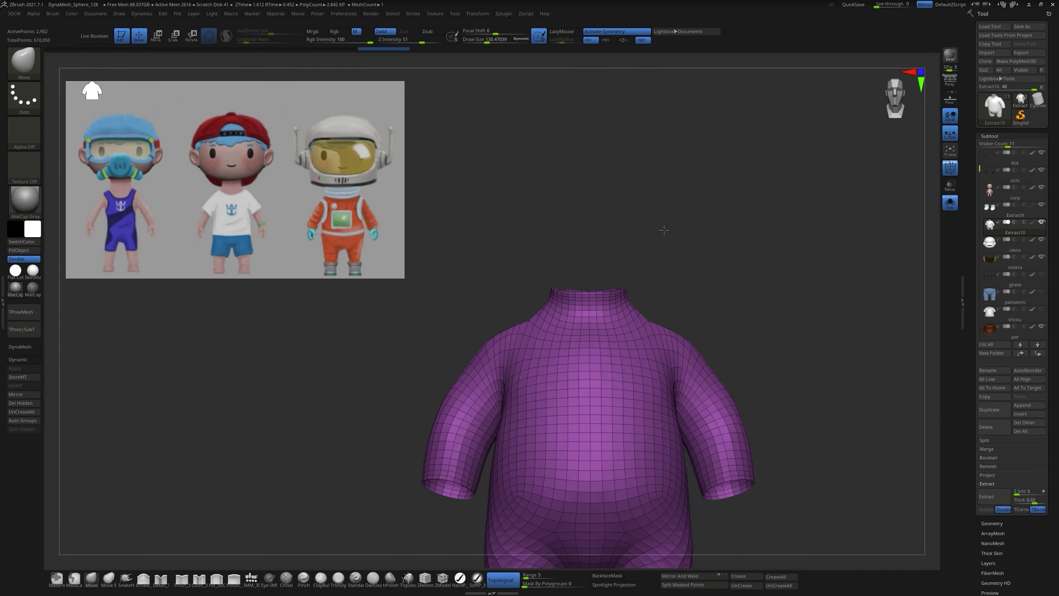
ctrl+shift+drag(526, 311, 699, 285)
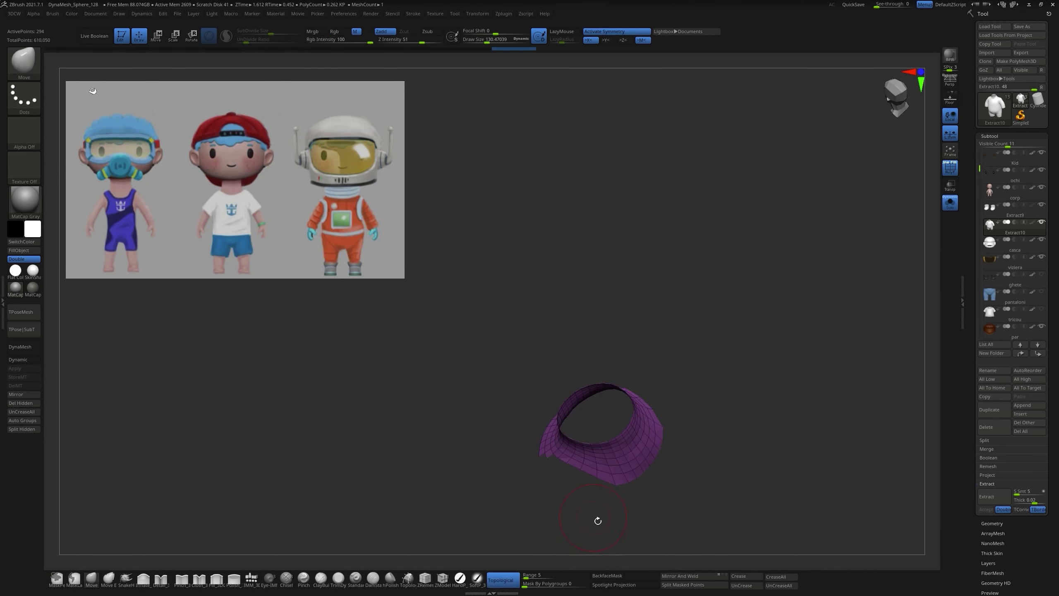
drag(895, 311, 769, 314)
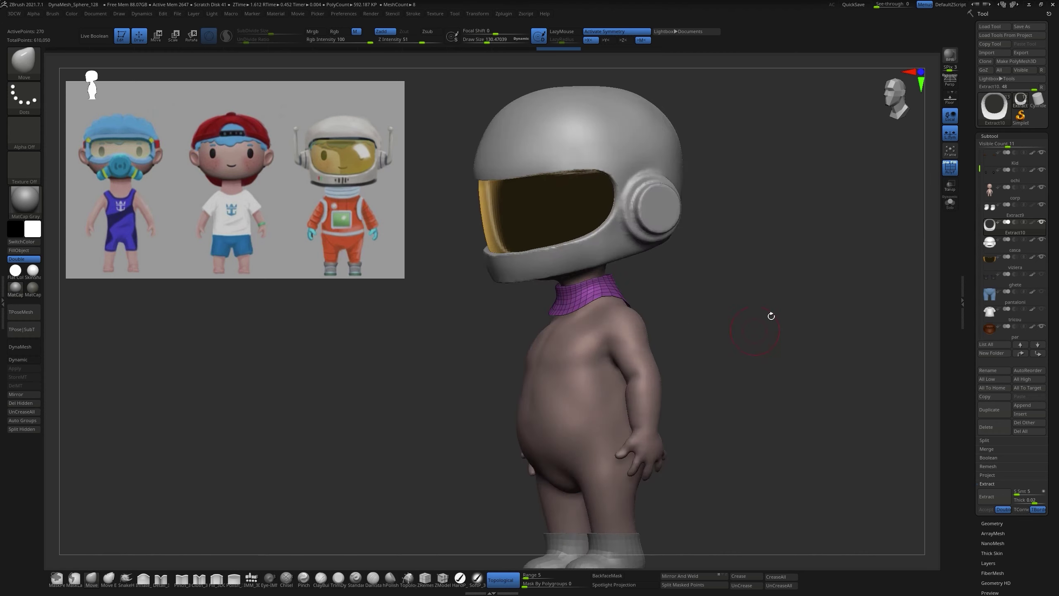
key(ctrl+w)
ctrl+shift+click(804, 280)
ctrl+shift+click(589, 309)
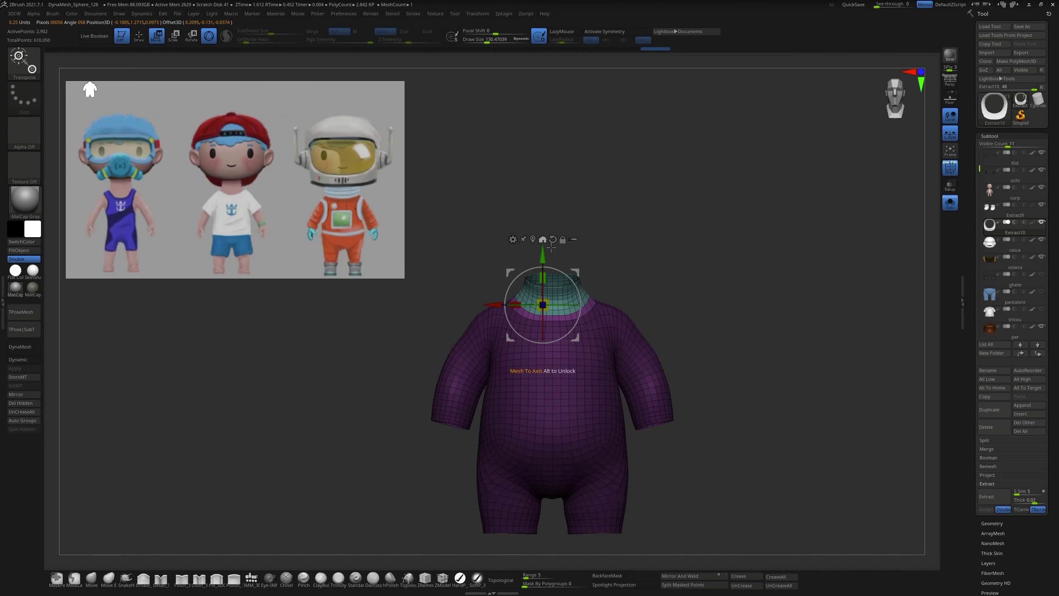
Step: Show all character pieces, then isolate the purple jacket and inspect its back
click(955, 203)
key(q)
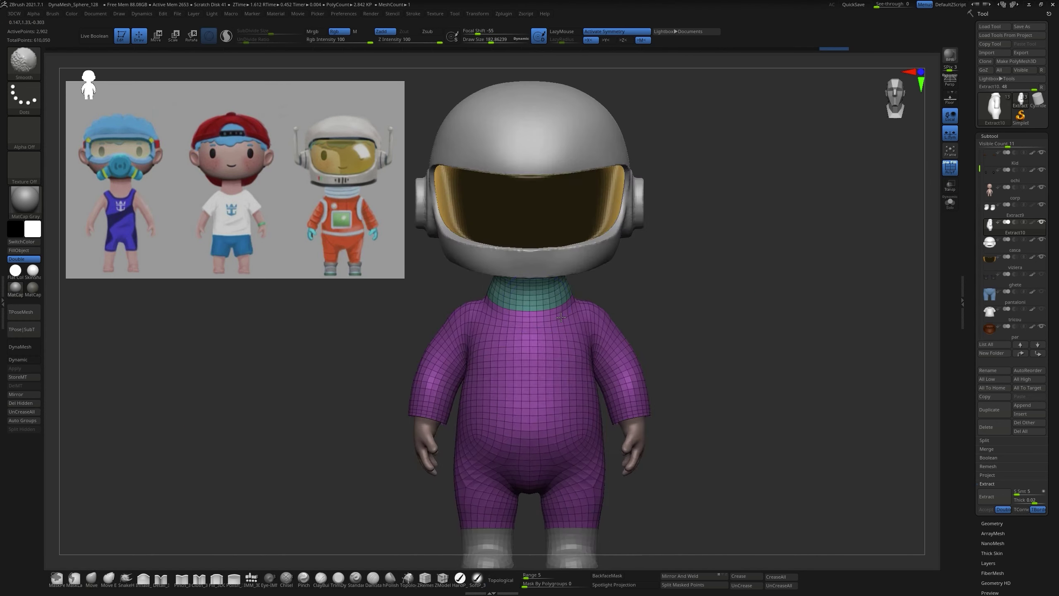
drag(593, 306, 716, 272)
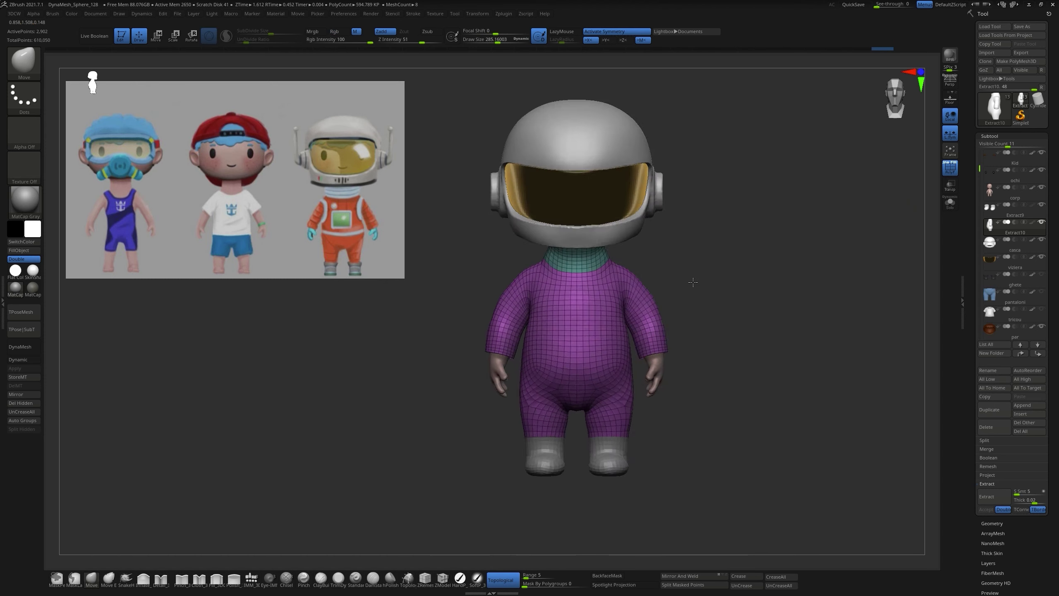
click(950, 202)
mouse_move(717, 234)
mouse_down()
mouse_move(752, 228)
mouse_move(747, 305)
mouse_up()
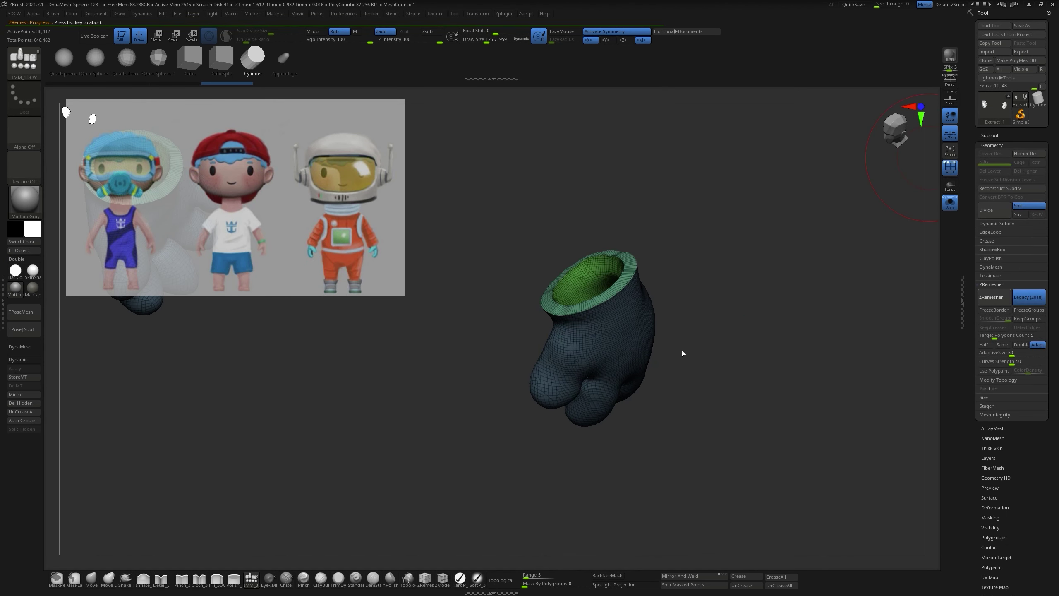
Step: Inspect the remeshed gloves on the astronaut, then select and isolate the gloves
key(s)
drag(693, 370, 293, 500)
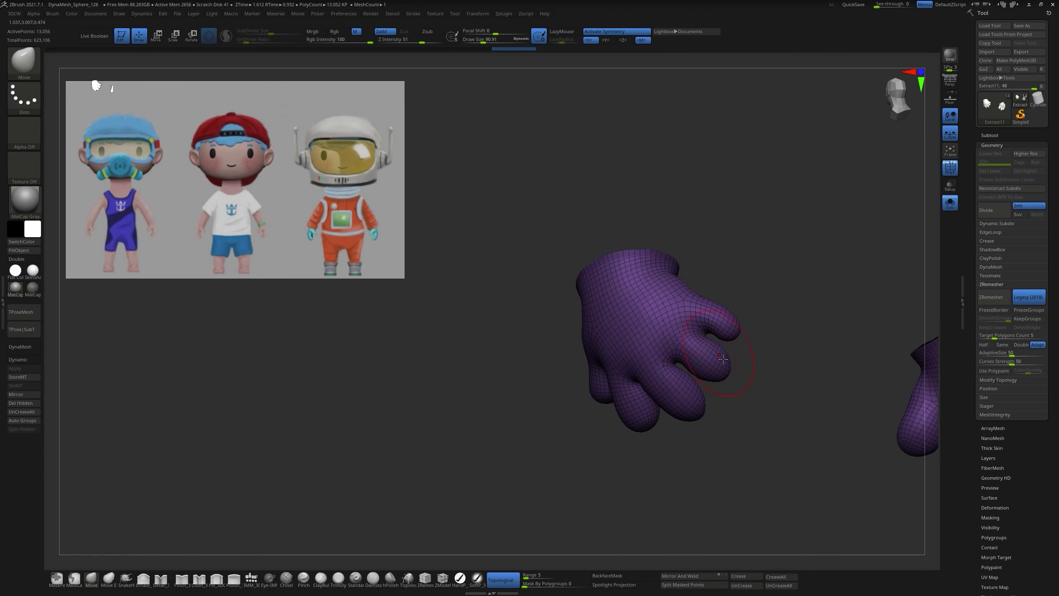
drag(723, 358, 892, 284)
drag(744, 392, 716, 420)
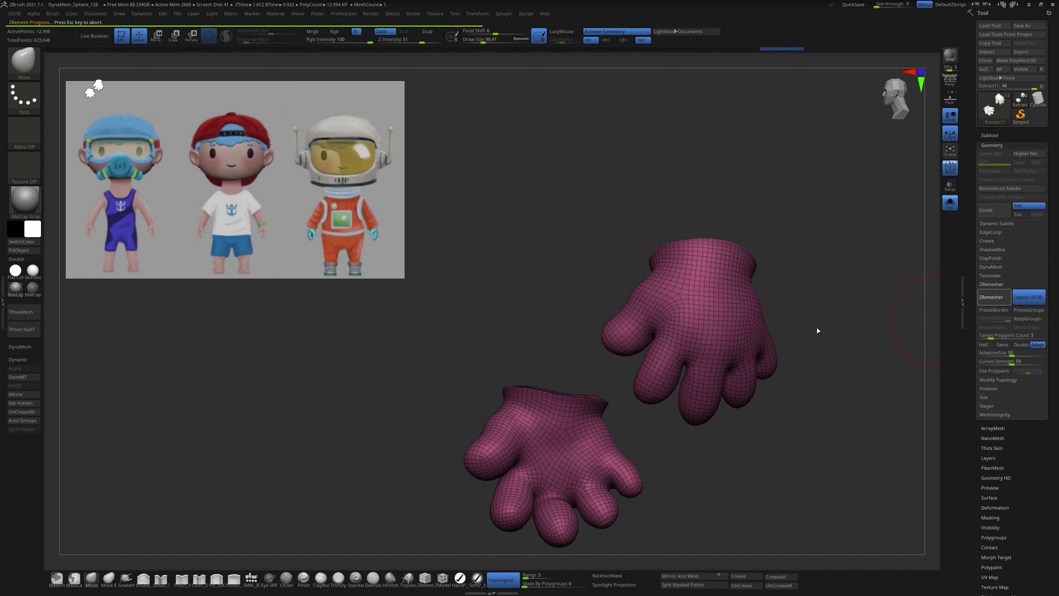
mouse_move(817, 330)
mouse_down()
mouse_move(684, 316)
mouse_move(825, 256)
mouse_up()
alt+click(708, 292)
mouse_move(709, 292)
mouse_down()
mouse_move(801, 299)
mouse_move(788, 332)
mouse_move(798, 243)
mouse_up()
alt+click(788, 332)
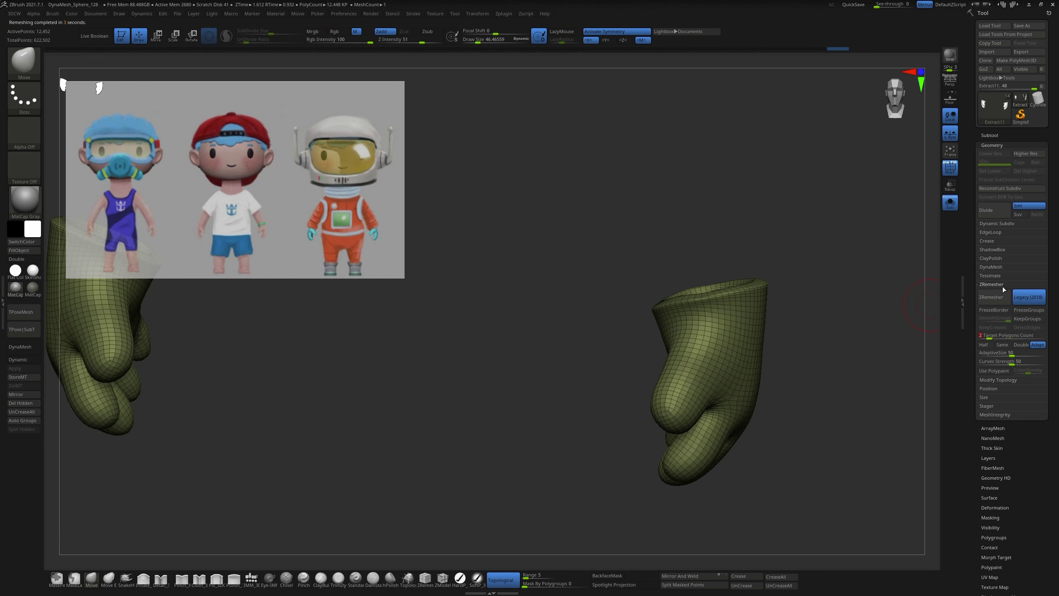
Step: Lasso-hide the ragged, uneven cuff edges around the glove opening
mouse_move(805, 288)
mouse_down()
mouse_move(815, 263)
mouse_move(747, 238)
mouse_up()
drag(755, 287, 825, 246)
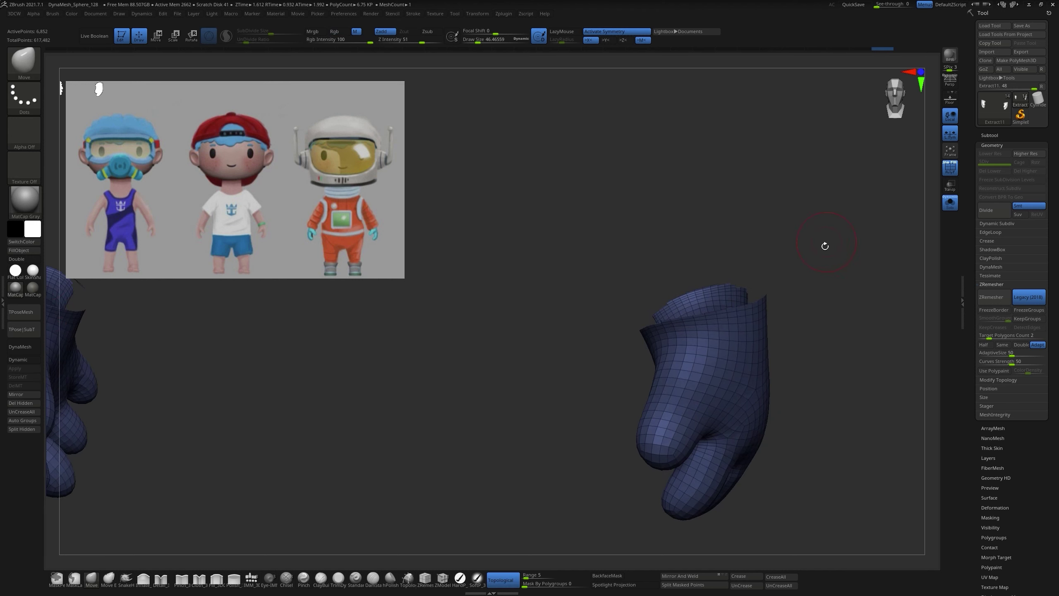
drag(765, 186, 783, 188)
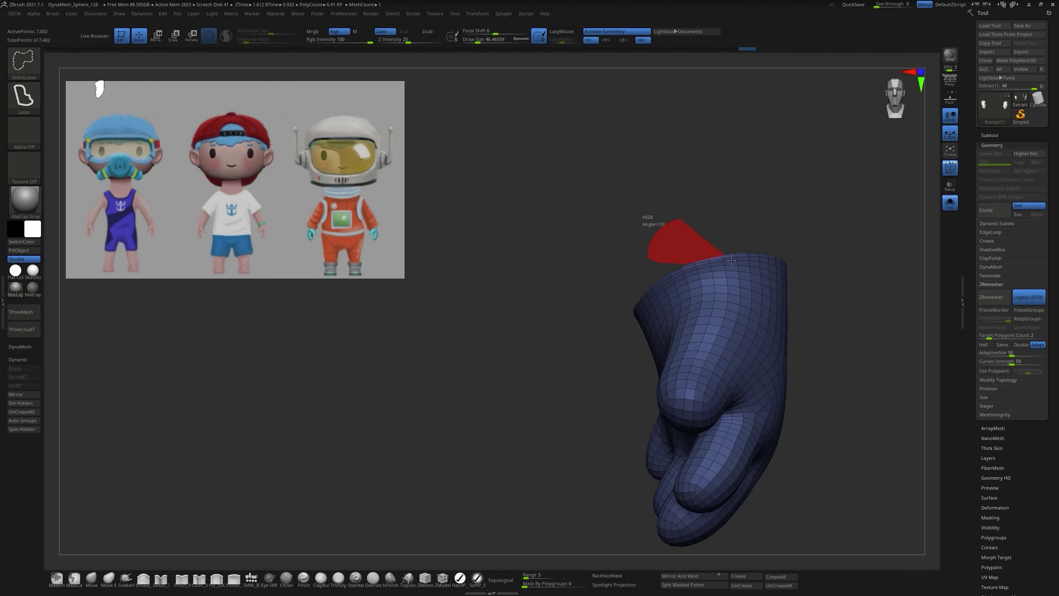
mouse_move(732, 260)
ctrl+alt+shift+mouse_down()
mouse_move(709, 229)
mouse_move(681, 219)
ctrl+alt+shift+mouse_up()
ctrl+alt+shift+drag(716, 261, 708, 250)
drag(734, 234, 751, 185)
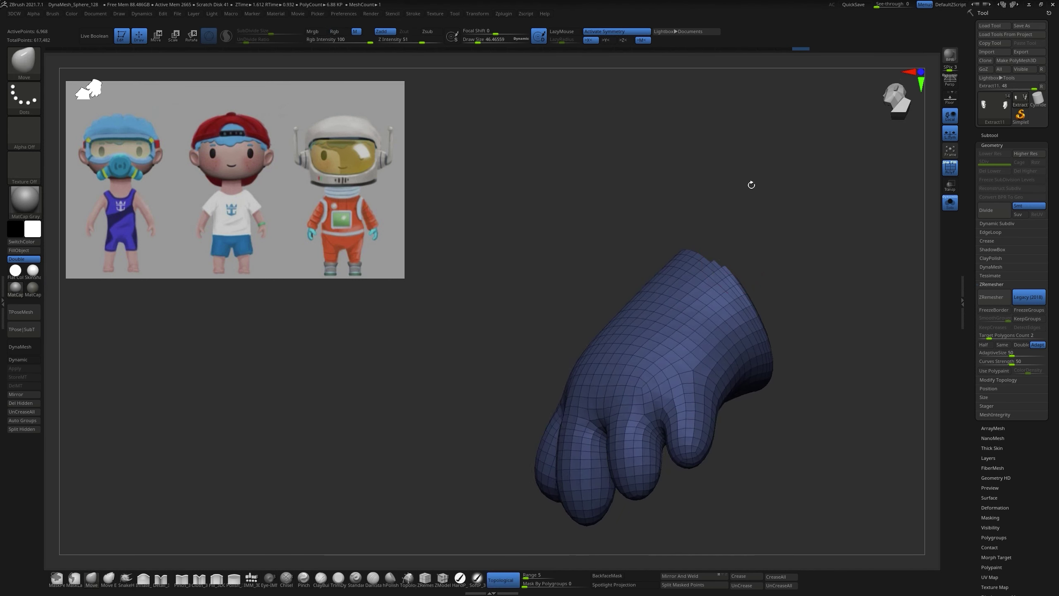
ctrl+alt+shift+drag(733, 280, 726, 271)
mouse_move(750, 251)
mouse_down()
mouse_move(779, 273)
mouse_move(756, 292)
mouse_move(804, 277)
mouse_move(744, 288)
mouse_up()
ctrl+alt+shift+drag(756, 335, 750, 325)
drag(762, 330, 789, 276)
ctrl+alt+shift+drag(747, 313, 747, 304)
mouse_move(771, 317)
mouse_down()
mouse_move(797, 216)
mouse_move(761, 284)
mouse_up()
Step: Group the visible glove as a new polygroup, unhide the cuffs, and show the whole body
key(ctrl+w)
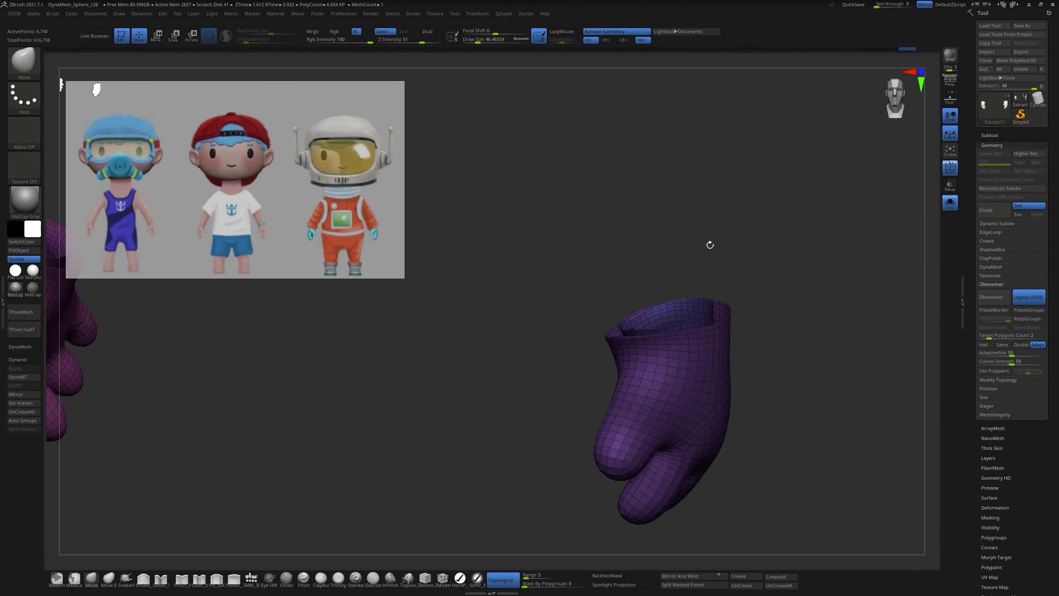
alt+drag(706, 244, 698, 369)
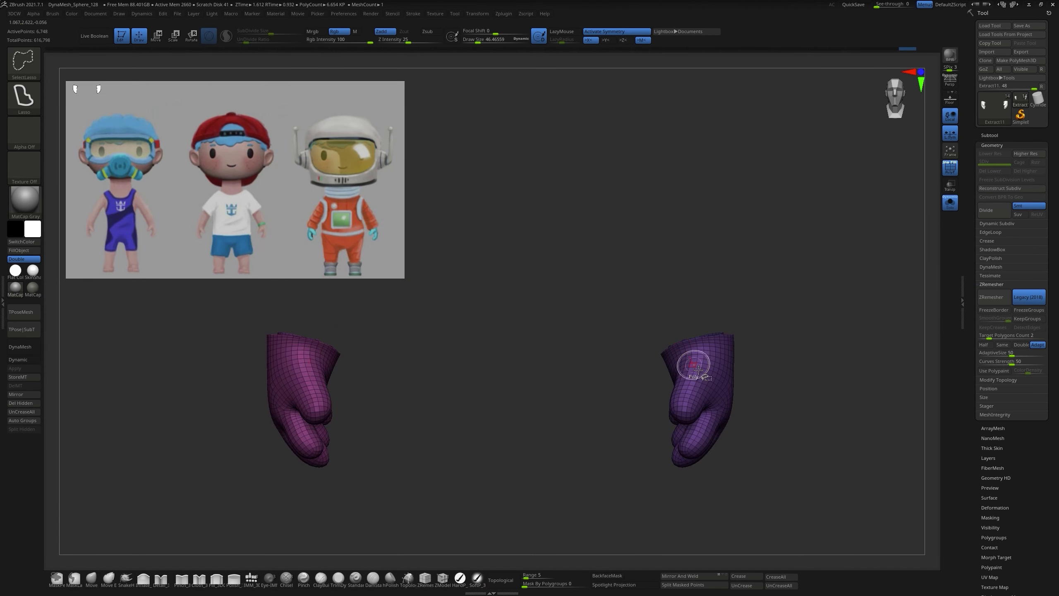
ctrl+shift+click(420, 343)
drag(421, 343, 398, 324)
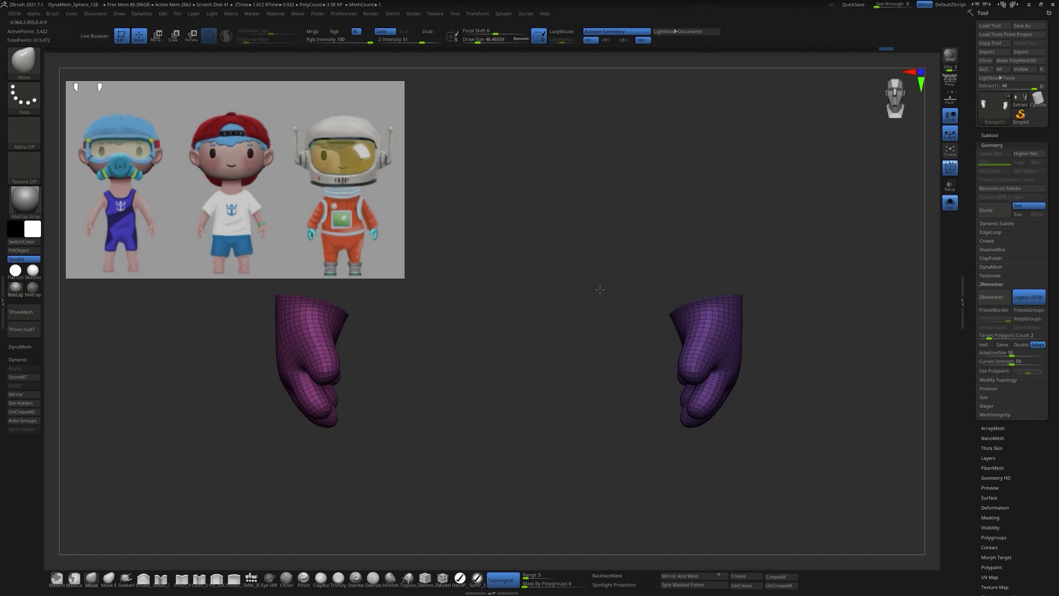
click(950, 203)
mouse_move(625, 292)
mouse_down()
mouse_move(803, 301)
mouse_move(751, 345)
mouse_up()
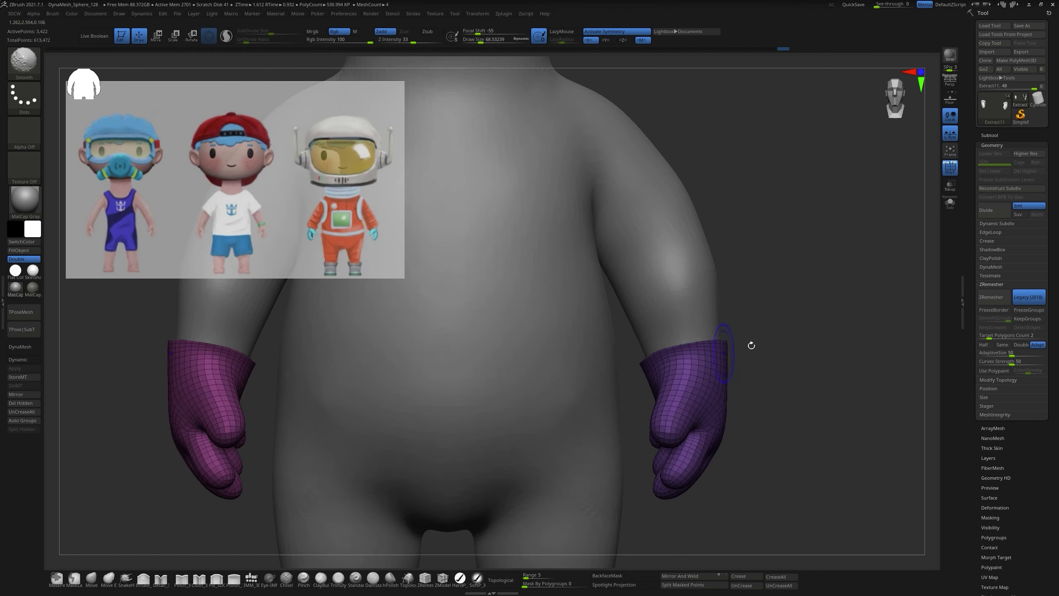
Step: Isolate the gloves and cap both wrist openings with the ZModeler Close Hole action
mouse_move(688, 349)
mouse_down()
mouse_move(745, 342)
mouse_move(762, 352)
mouse_up()
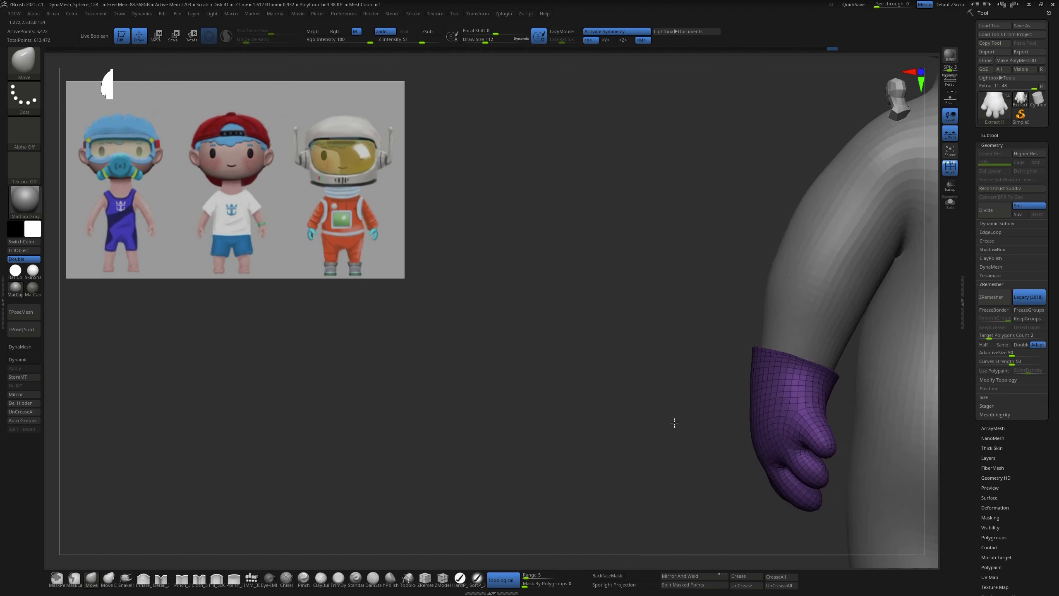
drag(708, 376, 733, 307)
click(950, 203)
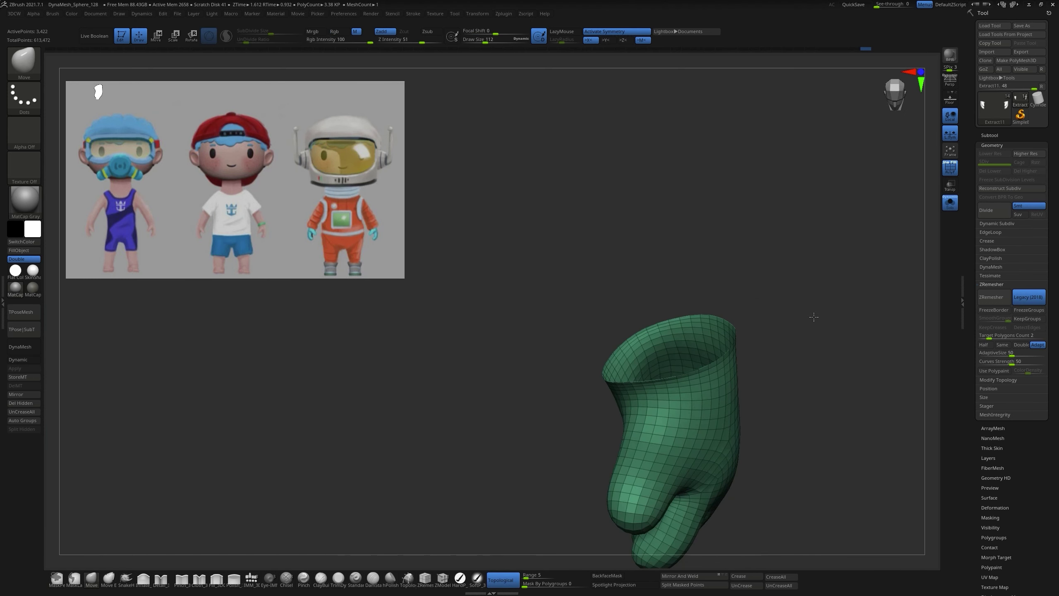
click(443, 578)
drag(773, 248, 605, 279)
key(space)
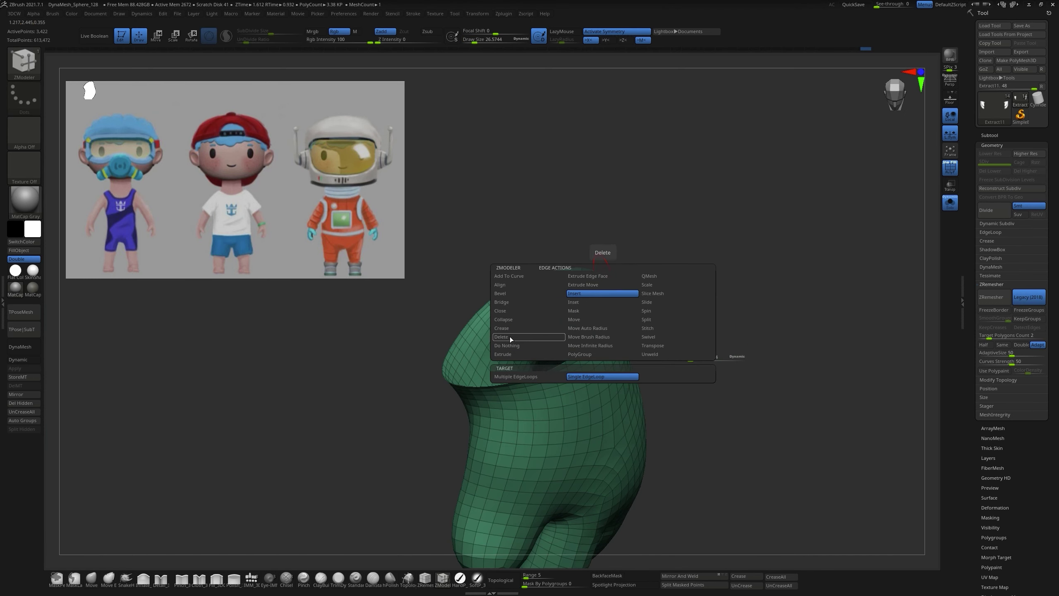
click(523, 398)
drag(558, 367, 554, 358)
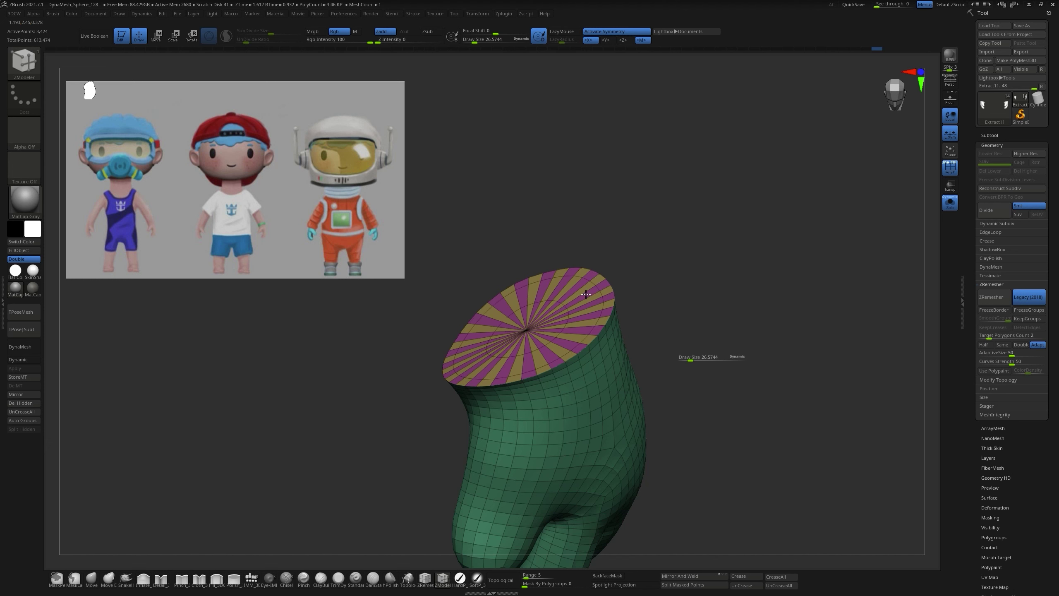
mouse_move(684, 316)
mouse_down()
mouse_move(707, 289)
mouse_move(649, 343)
mouse_move(730, 299)
mouse_up()
ctrl+shift+click(707, 290)
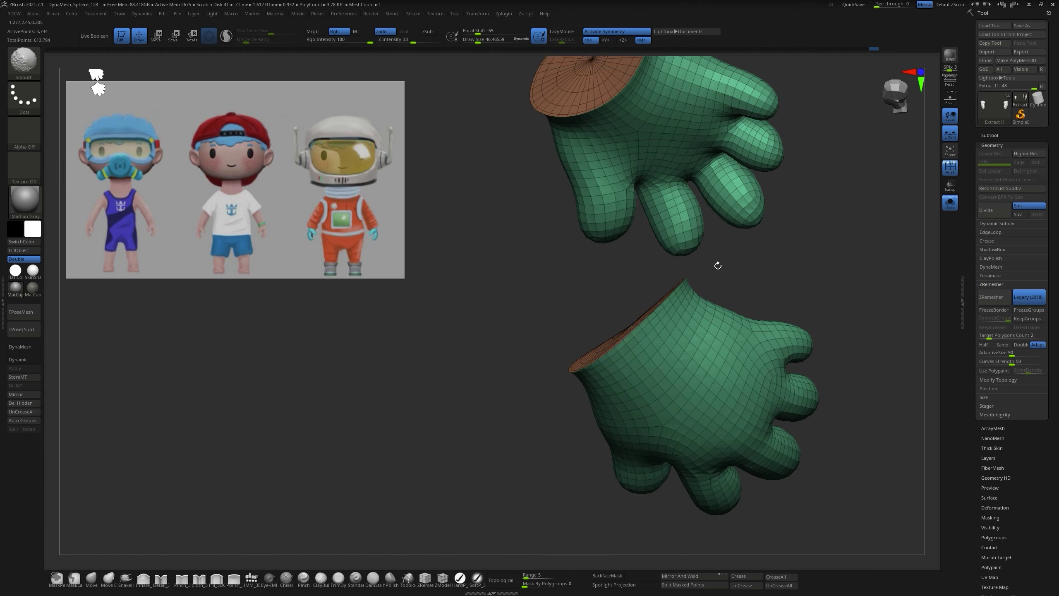
Step: Compare the capped gloves against the costum_astronaut sleeves with wireframe on
key(shift+f)
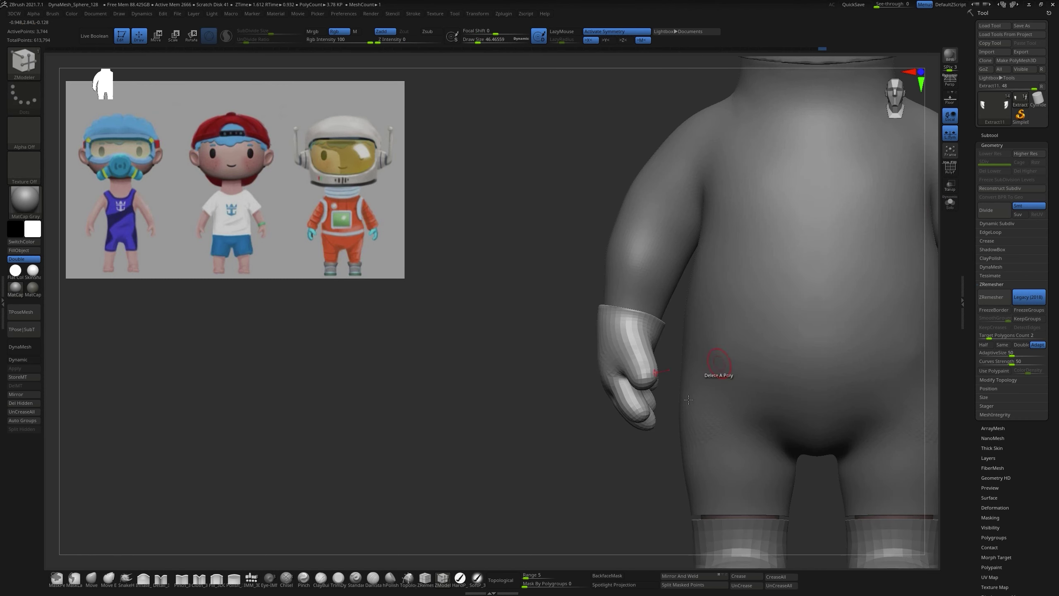
mouse_move(863, 225)
right_down()
mouse_move(745, 300)
mouse_move(720, 344)
right_up()
alt+click(720, 344)
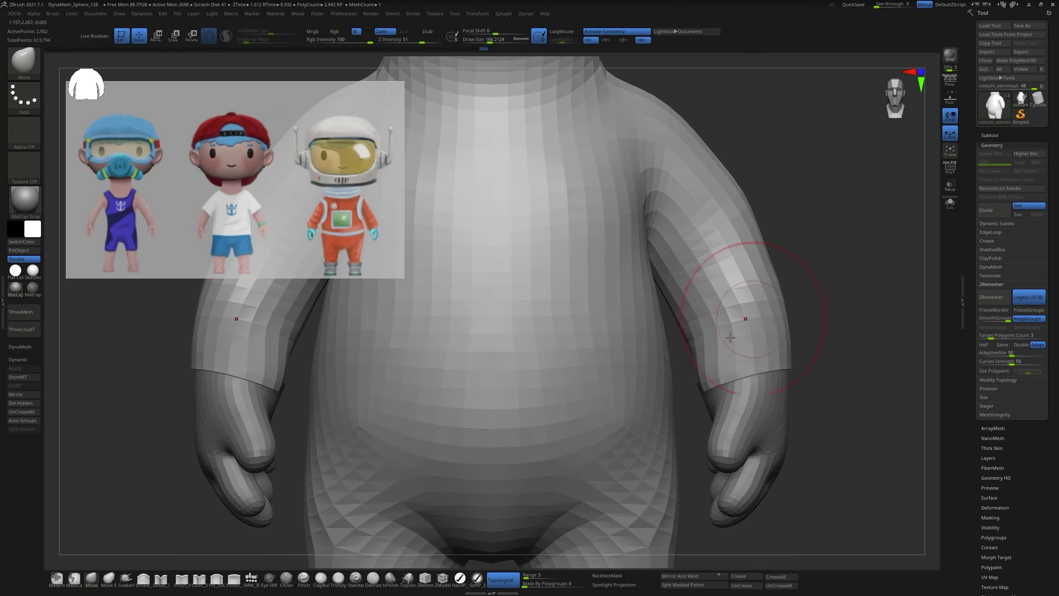
mouse_move(802, 301)
right_down()
mouse_move(845, 323)
mouse_move(649, 425)
mouse_move(773, 325)
mouse_move(684, 387)
right_up()
key(shift+f)
shift+drag(681, 371, 697, 347)
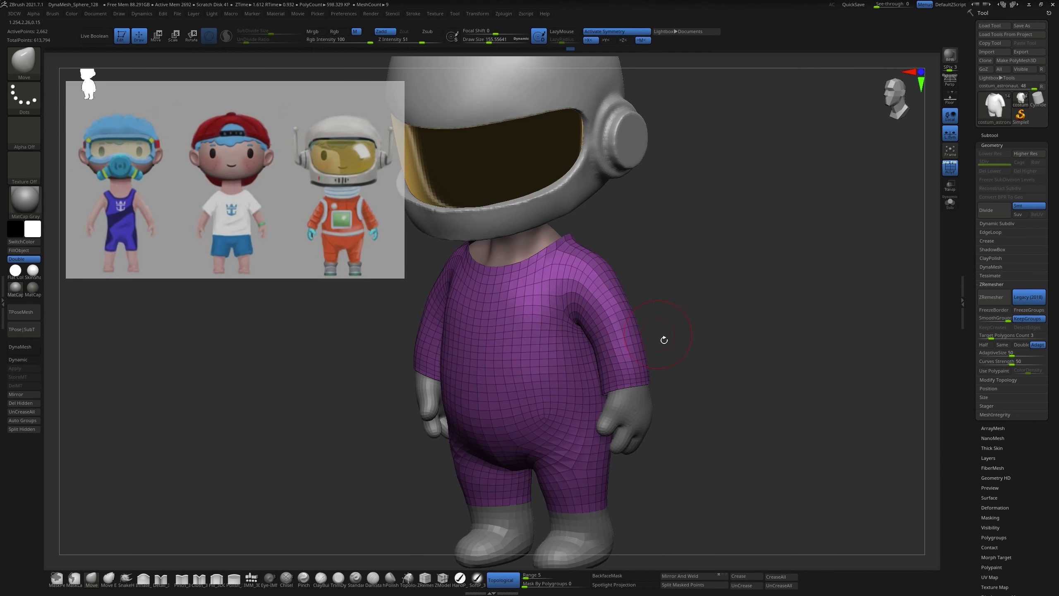
Step: Reselect the gloves and inspect the gloved arm from above, wireframe off
alt+drag(664, 340, 754, 312)
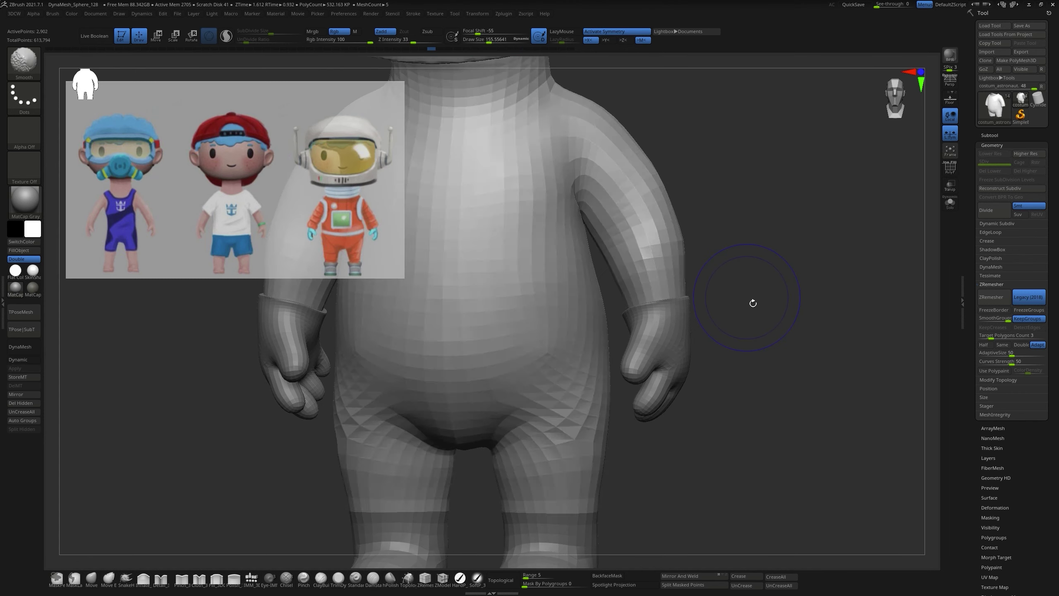
key(f)
alt+drag(721, 331, 781, 379)
alt+click(684, 374)
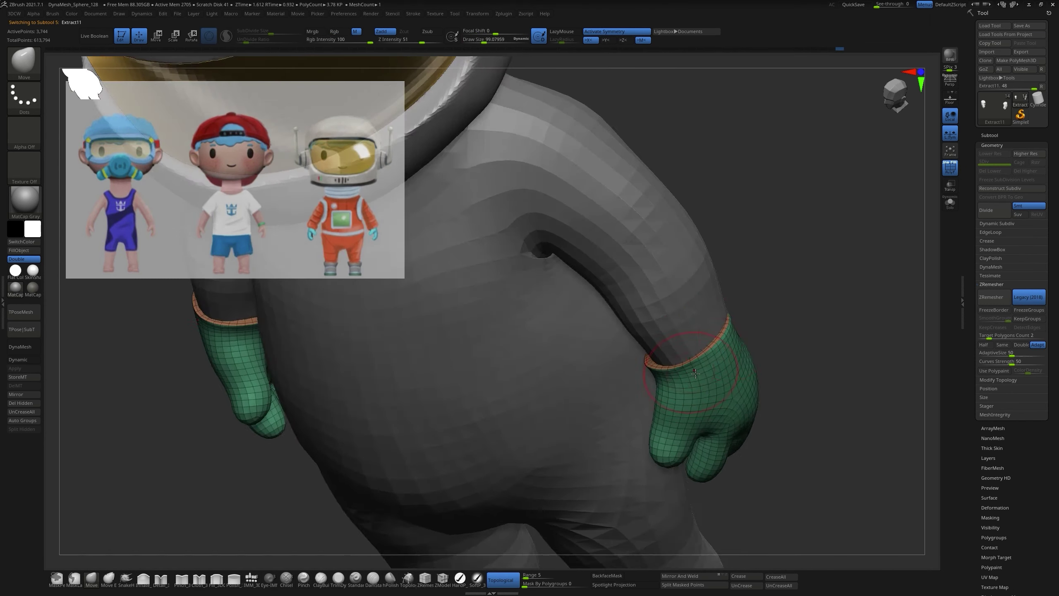
alt+drag(684, 374, 692, 359)
mouse_move(692, 359)
right_down()
mouse_move(715, 279)
mouse_move(675, 293)
mouse_move(761, 260)
mouse_move(709, 301)
mouse_move(667, 385)
mouse_move(807, 377)
right_up()
key(shift+f)
Step: Switch between costum_astronaut and ghete_astronaut, ending with the boots selected
key(f)
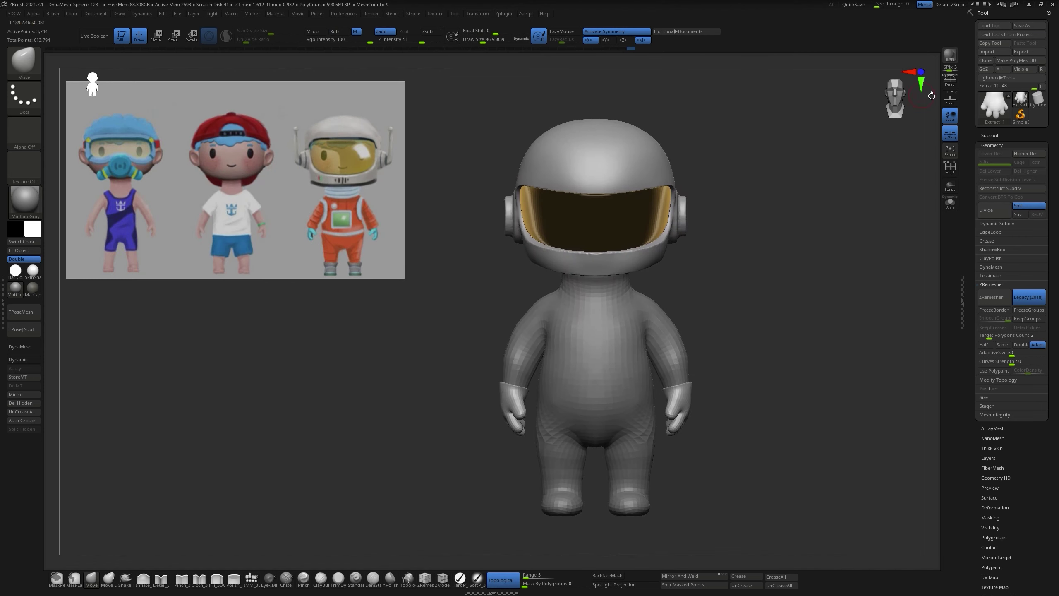
alt+click(704, 399)
right_drag(703, 399, 756, 318)
alt+click(705, 493)
mouse_move(704, 492)
right_down()
mouse_move(735, 350)
mouse_move(717, 433)
mouse_move(674, 402)
mouse_move(670, 382)
mouse_move(669, 402)
mouse_move(688, 416)
mouse_move(628, 378)
mouse_move(725, 383)
mouse_move(592, 391)
right_up()
alt+click(717, 432)
alt+click(628, 378)
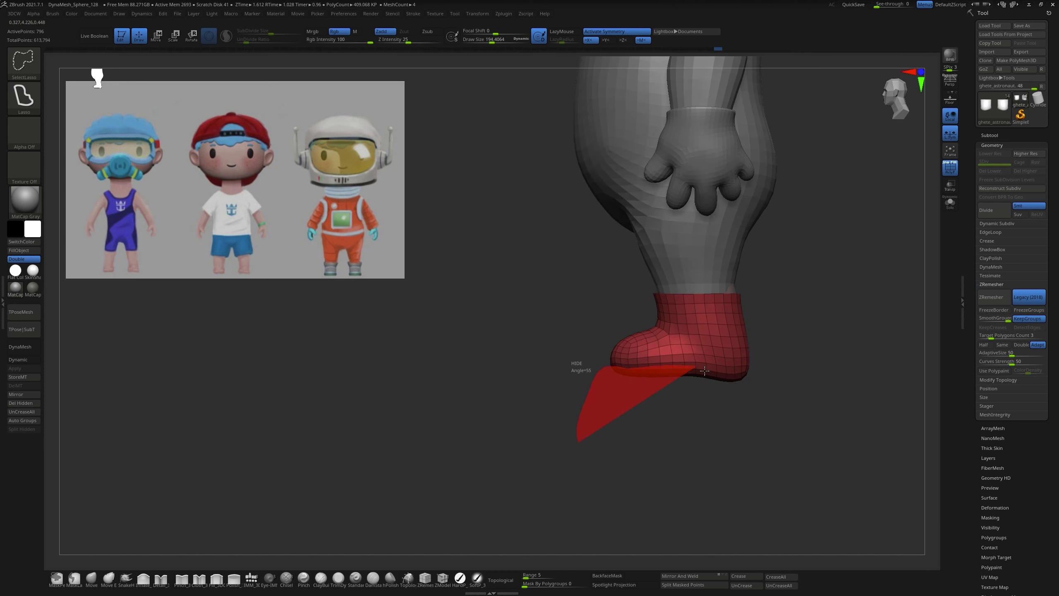
Step: Hide a strip at the boot bottom and bring up the ZModeler edge actions
mouse_move(720, 457)
right_down()
mouse_move(775, 428)
mouse_move(710, 443)
right_up()
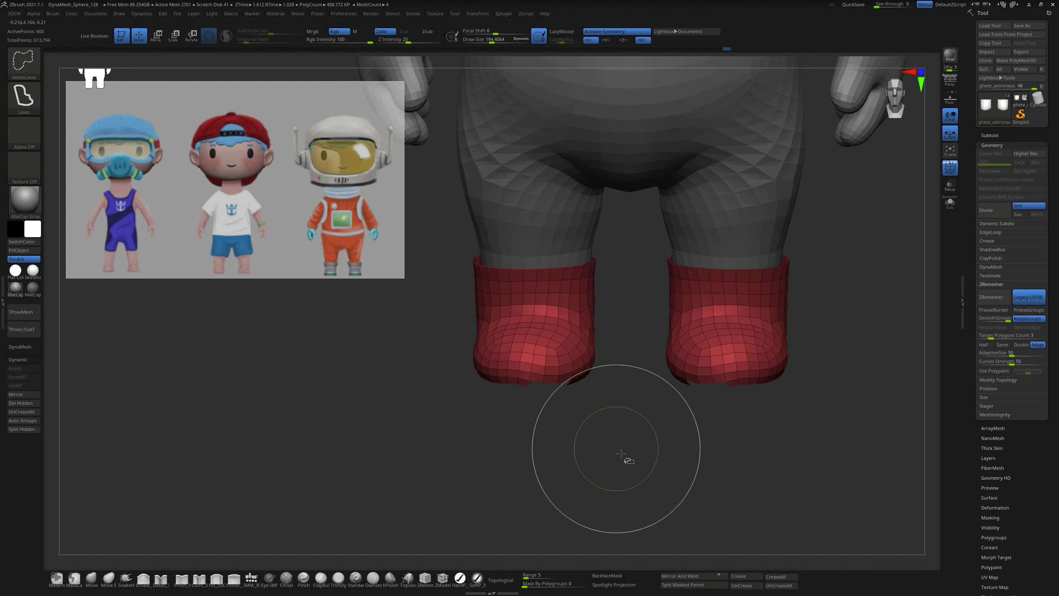
right_drag(621, 453, 764, 421)
ctrl+shift+drag(754, 361, 739, 362)
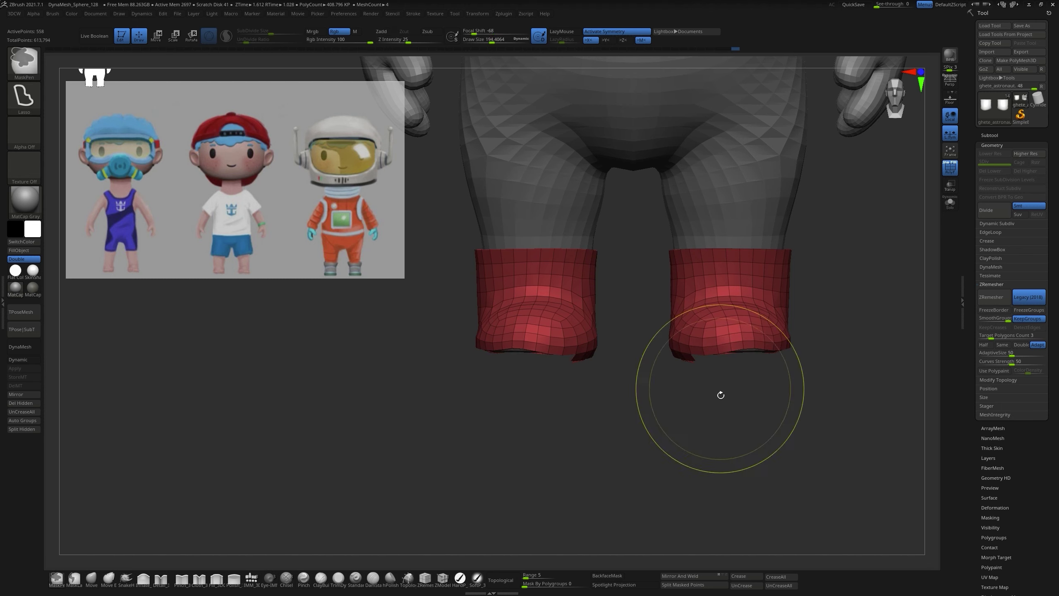
mouse_move(720, 394)
right_down()
mouse_move(668, 428)
mouse_move(575, 360)
mouse_move(586, 351)
right_up()
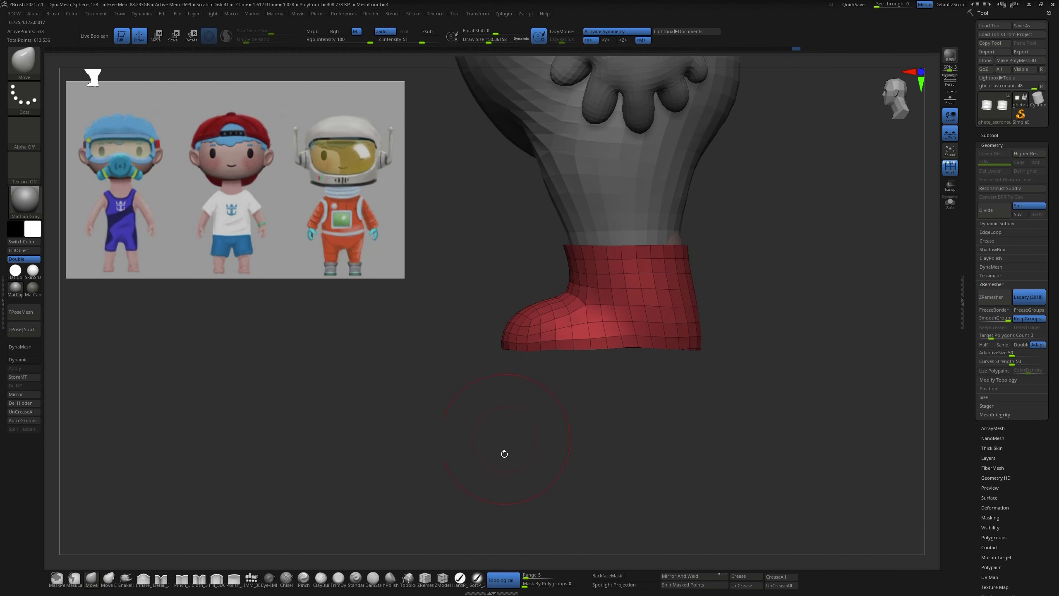
right_drag(504, 453, 525, 395)
key(b)
key(z)
key(m)
key(space)
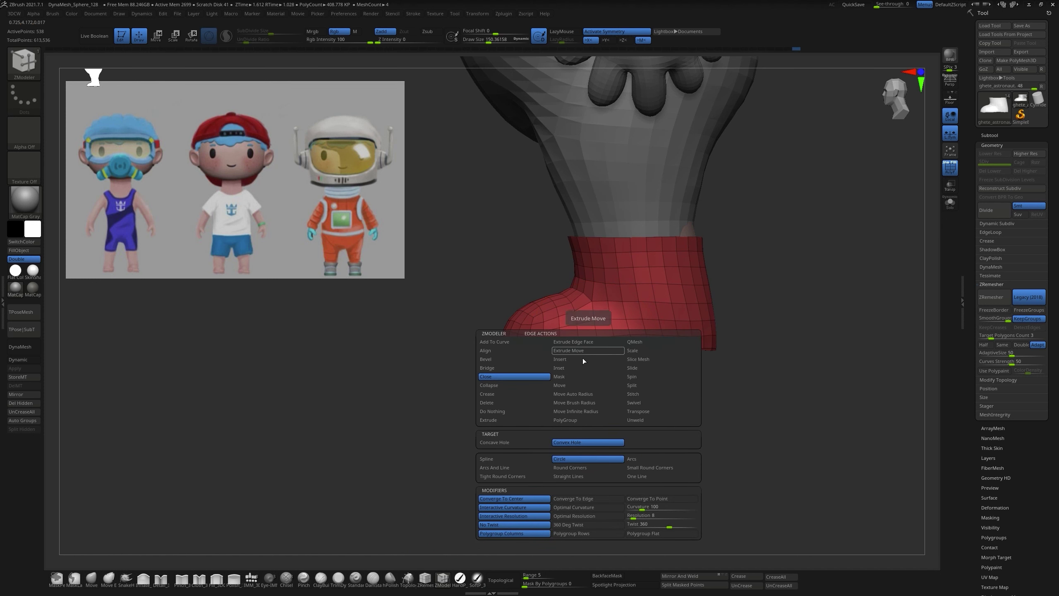
Step: Frame and inspect both red boots from front, angled and side views
mouse_move(632, 351)
right_down()
mouse_move(626, 402)
mouse_move(567, 398)
mouse_move(584, 402)
mouse_move(556, 434)
right_up()
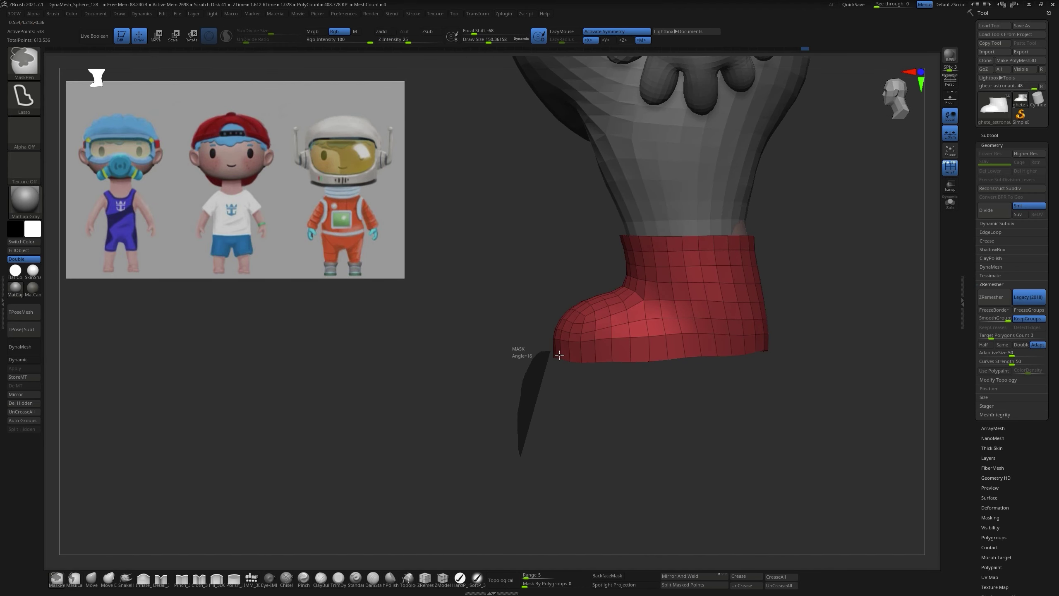
right_drag(669, 449, 640, 452)
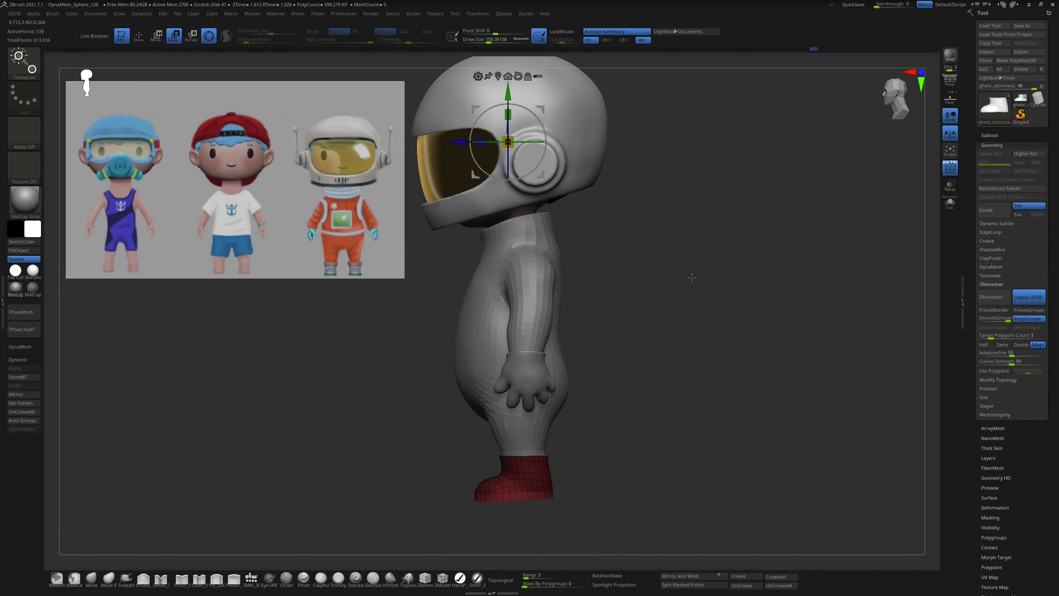
key(f)
right_drag(564, 374, 516, 450)
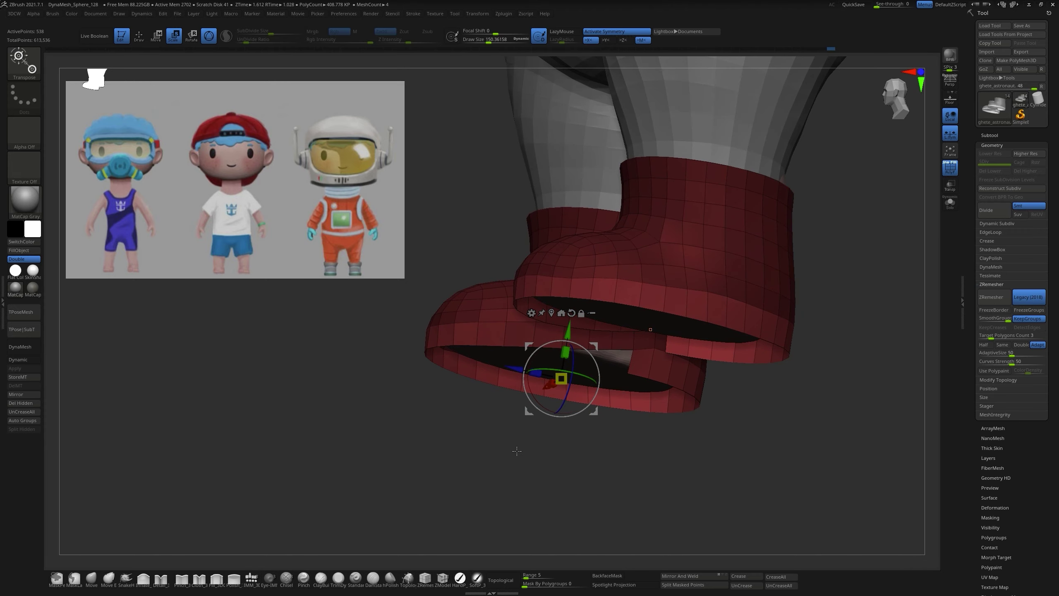
right_drag(517, 450, 692, 446)
key(q)
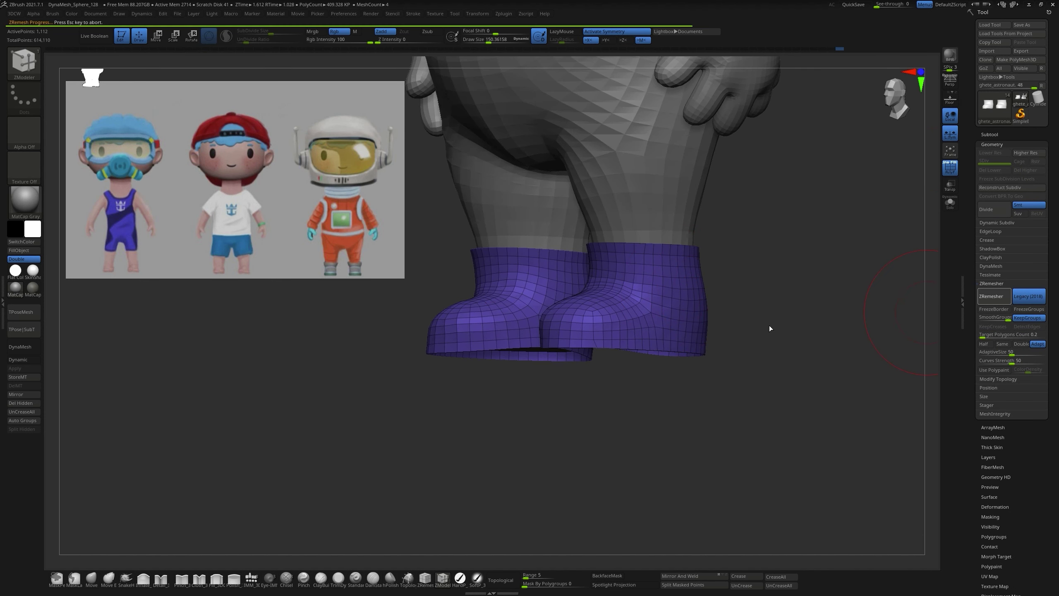
mouse_move(770, 328)
right_down()
mouse_move(752, 395)
mouse_move(740, 375)
right_up()
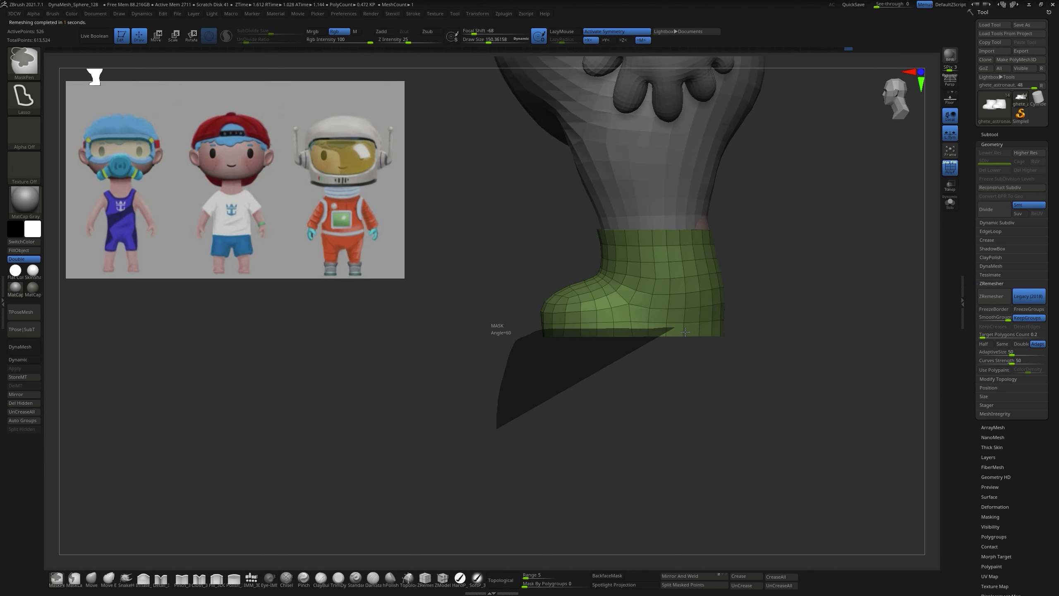
mouse_move(685, 332)
shift+right_down()
mouse_move(656, 428)
mouse_move(598, 433)
mouse_move(740, 332)
mouse_move(780, 379)
mouse_move(614, 355)
mouse_move(738, 359)
mouse_move(738, 449)
mouse_move(681, 463)
mouse_move(669, 361)
mouse_move(819, 274)
mouse_move(722, 458)
mouse_move(692, 365)
shift+right_up()
key(q)
Step: Solo the boots and cap both openings with the ZModeler Close Hole action
key(b)
key(z)
key(m)
click(91, 578)
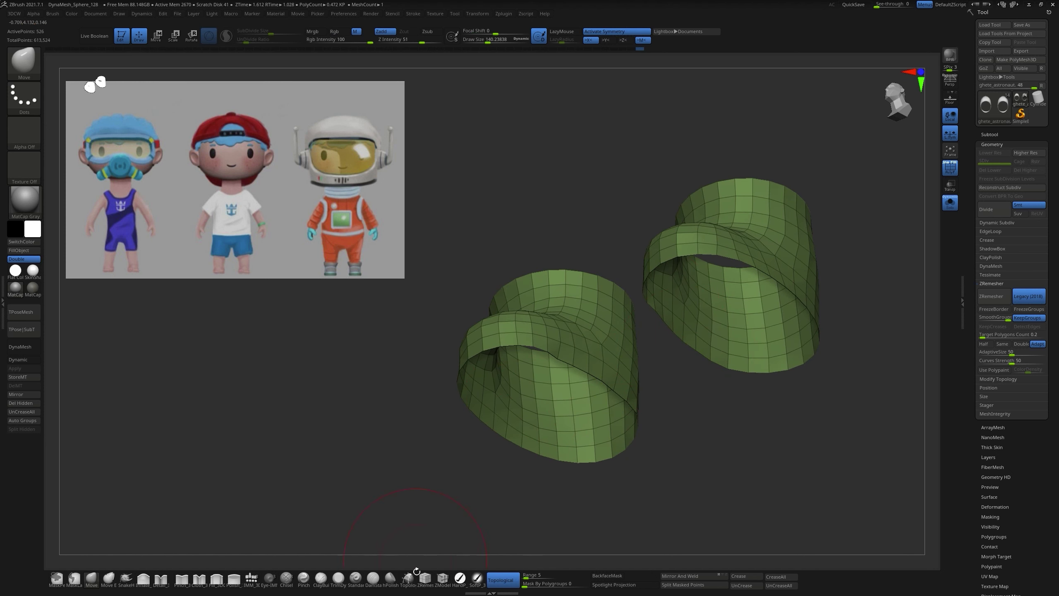
click(443, 578)
key(space)
click(598, 371)
click(698, 298)
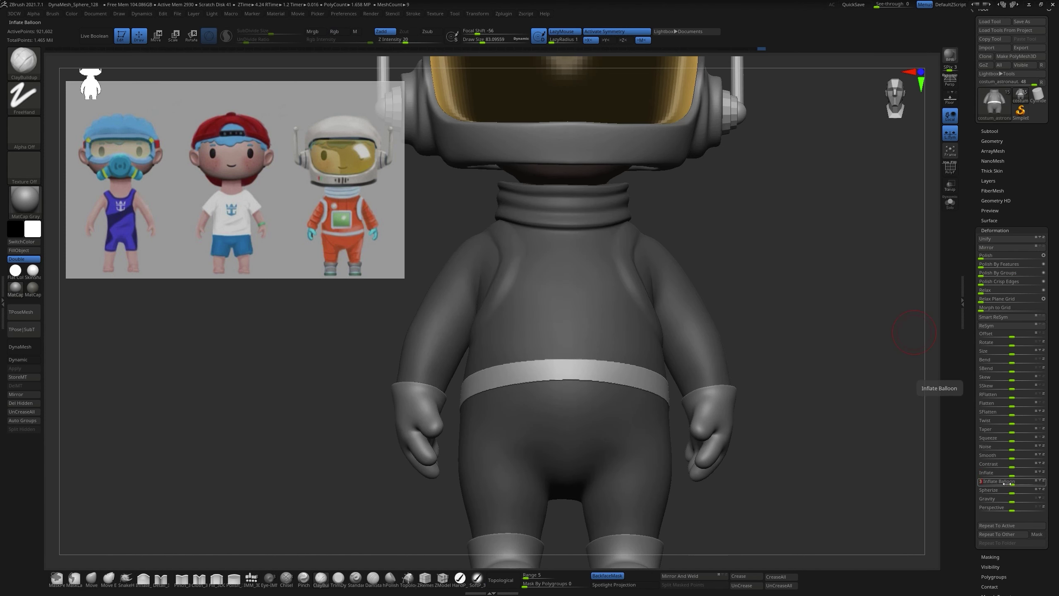
Step: Inflate the suit slightly, polish it under an inverted lasso mask, then clear the mask
drag(1005, 482, 1007, 483)
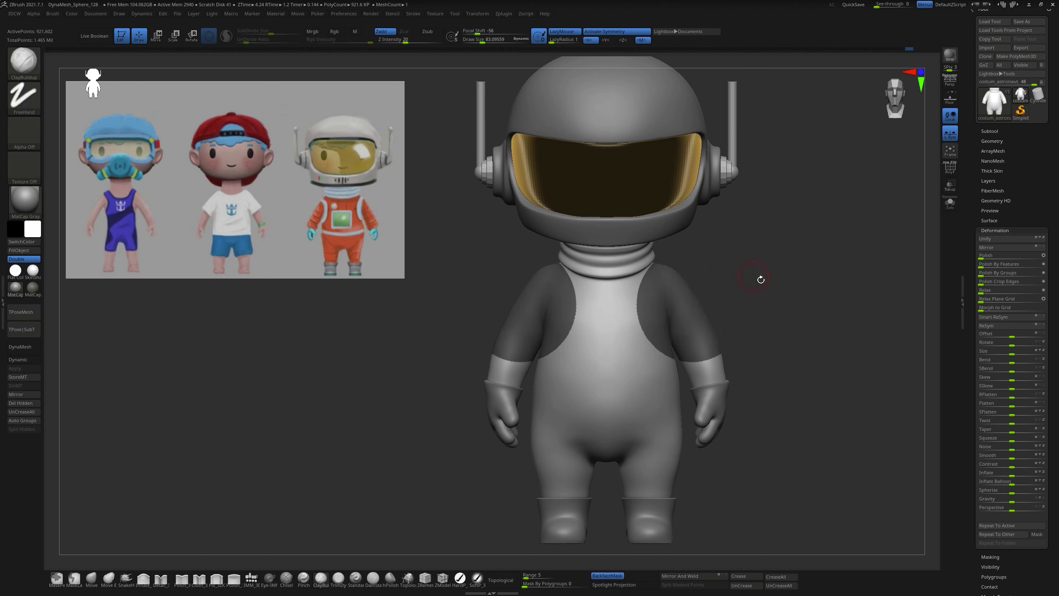
ctrl+drag(803, 339, 717, 317)
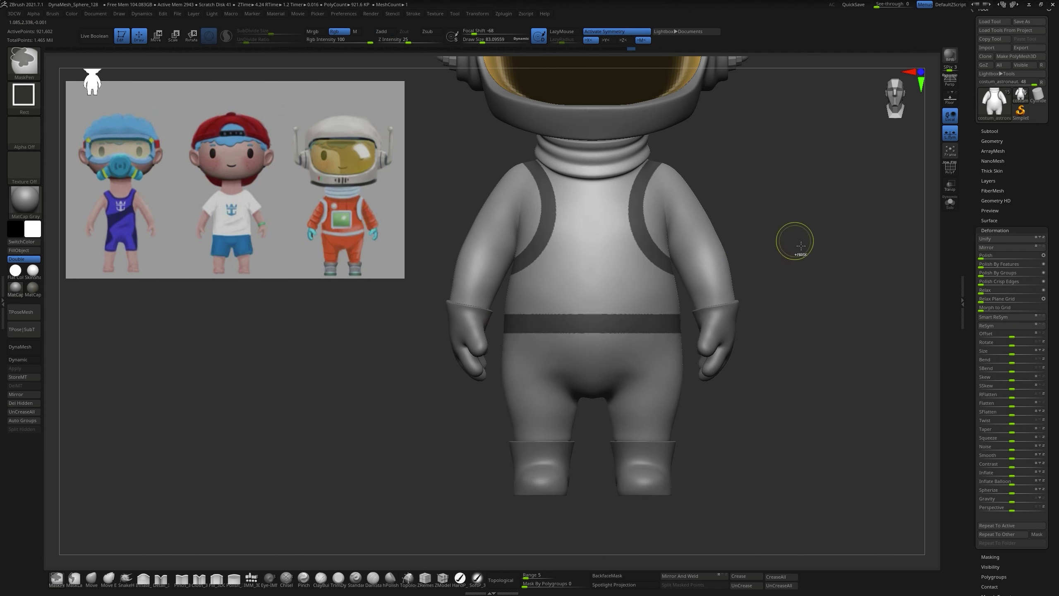
ctrl+click(800, 246)
ctrl+drag(864, 437, 872, 429)
click(994, 258)
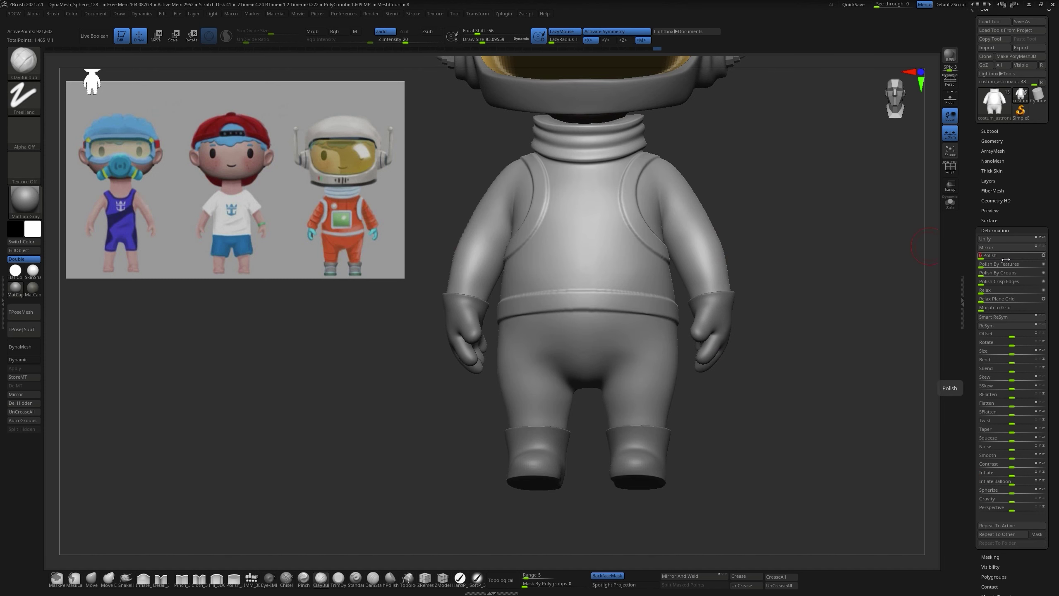
Step: Frame the astronaut and pick the IMM cube brush for the chest box
key(f)
click(990, 132)
alt+click(604, 126)
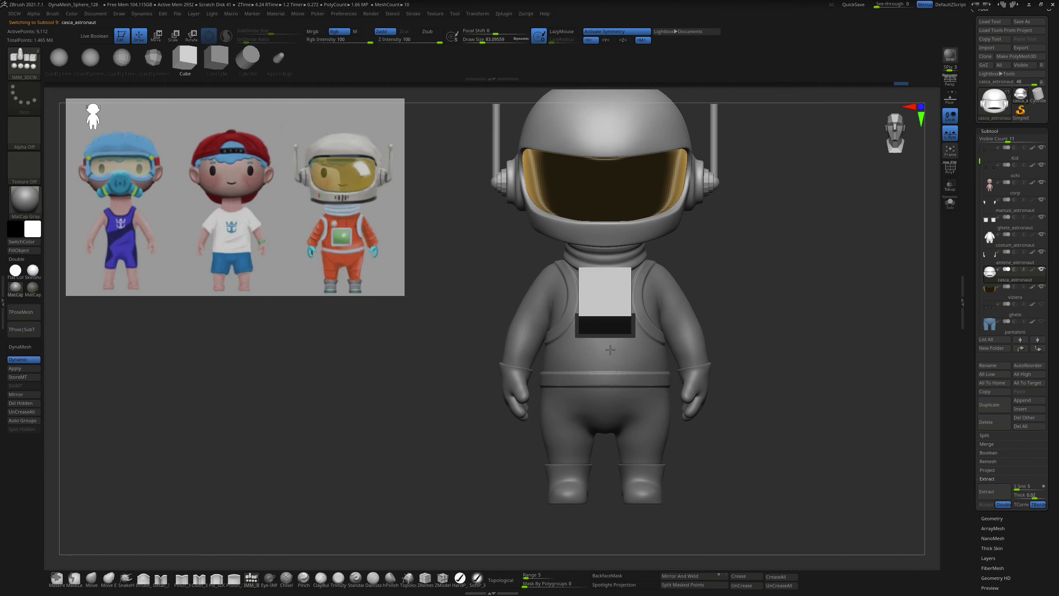
Step: Insert a box onto the astronaut's chest and split it into its own subtool
right_drag(610, 349, 807, 315)
key(shift+f)
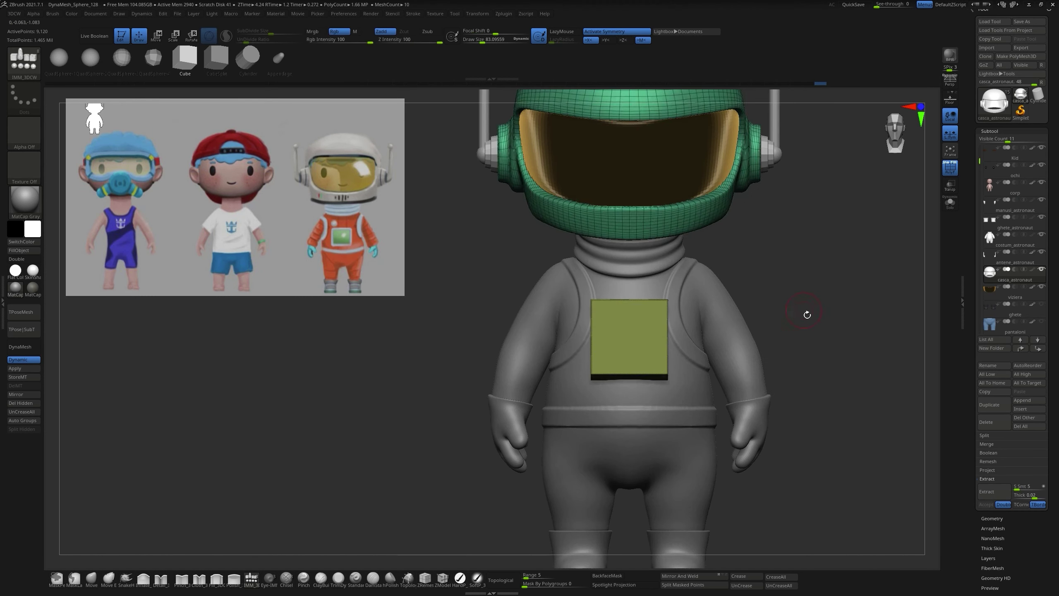
key(shift+f)
key(b)
key(z)
key(m)
Step: Add edge loops near the box's top and bottom and enable Dynamic subdivision
right_drag(886, 279, 449, 532)
key(space)
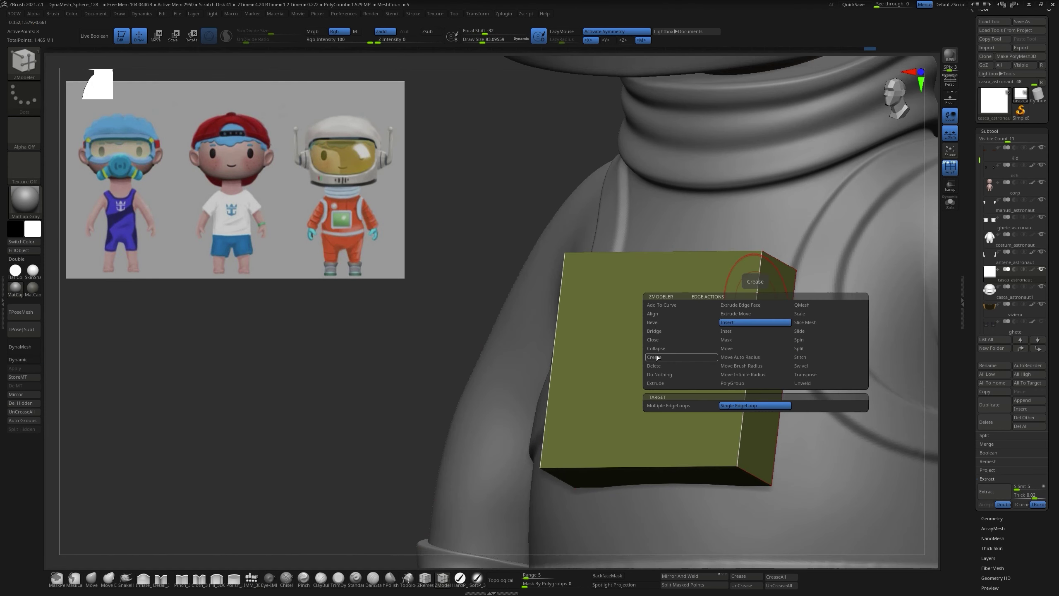
click(656, 357)
click(748, 445)
click(700, 435)
mouse_move(700, 435)
right_down()
mouse_move(364, 386)
mouse_move(498, 337)
mouse_move(354, 397)
mouse_move(828, 246)
mouse_move(625, 267)
mouse_move(714, 261)
mouse_move(817, 286)
right_up()
key(shift+f)
key(d)
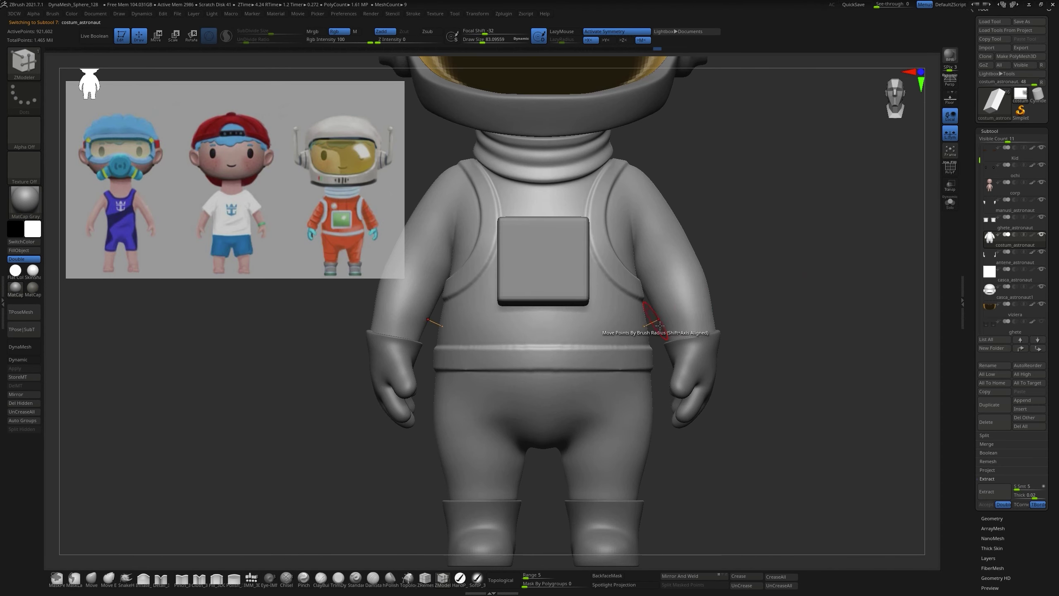
Step: Select the astronaut suit and frame it with its polygon wireframe showing
alt+click(625, 292)
key(shift+f)
key(space)
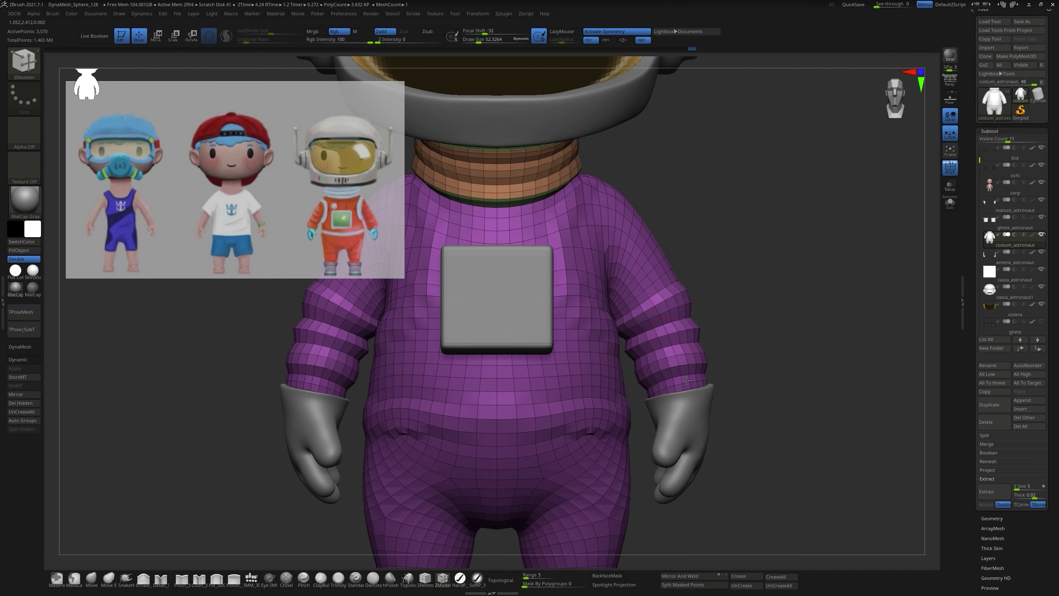
key(f)
mouse_move(686, 380)
ctrl+right_down()
mouse_move(649, 270)
mouse_move(716, 198)
ctrl+right_up()
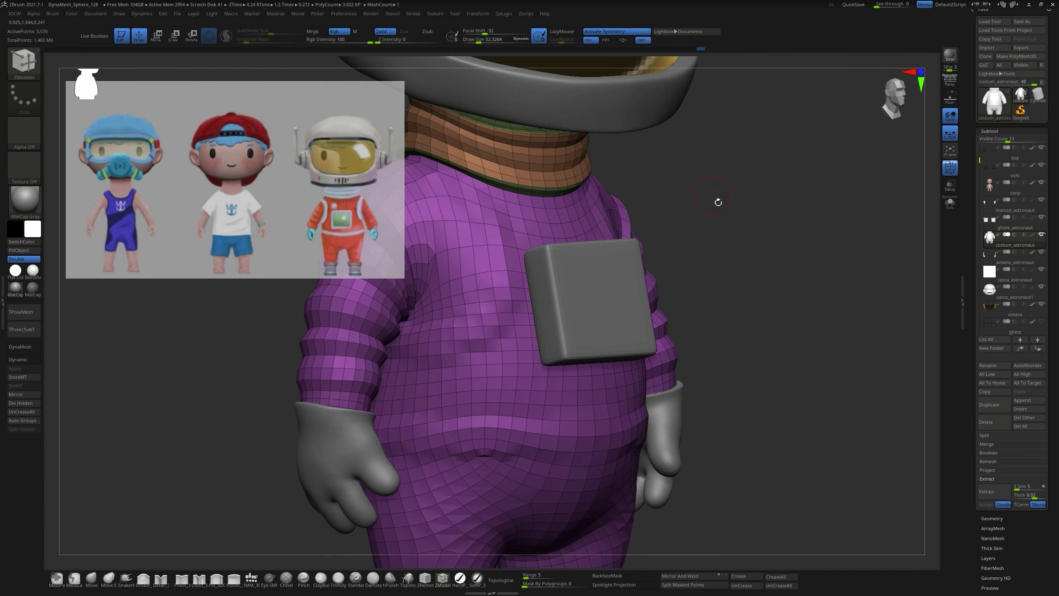
key(f)
key(shift+f)
Step: Scale an edge loop on the suit's torso and orbit to check the chest panel
mouse_move(707, 270)
ctrl+right_down()
mouse_move(721, 303)
mouse_move(629, 287)
ctrl+right_up()
key(shift+f)
drag(629, 288, 686, 296)
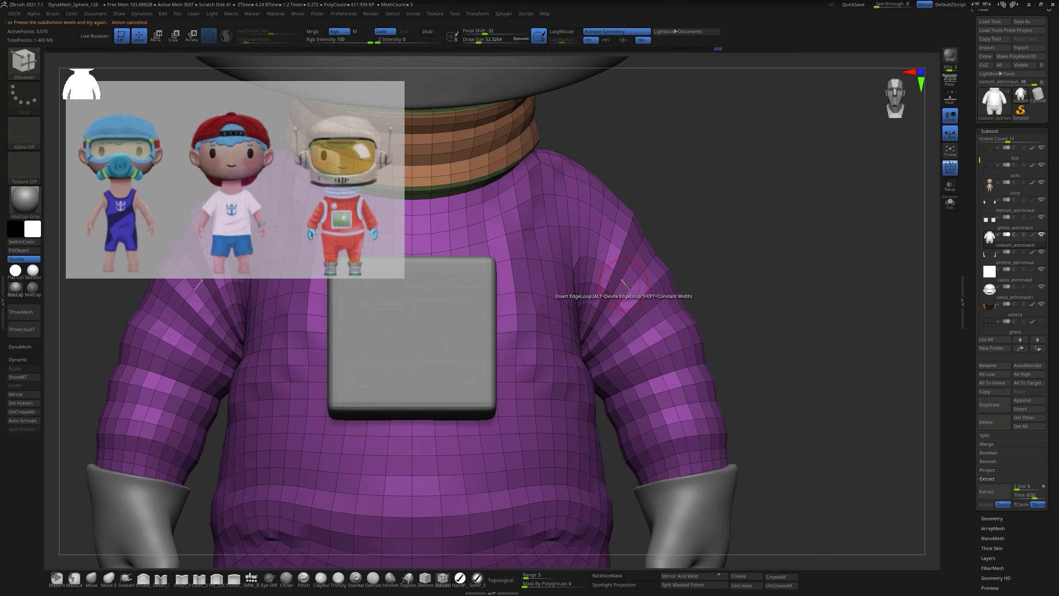
mouse_move(686, 296)
right_down()
mouse_move(667, 271)
mouse_move(695, 236)
mouse_move(720, 231)
mouse_move(688, 336)
right_up()
key(space)
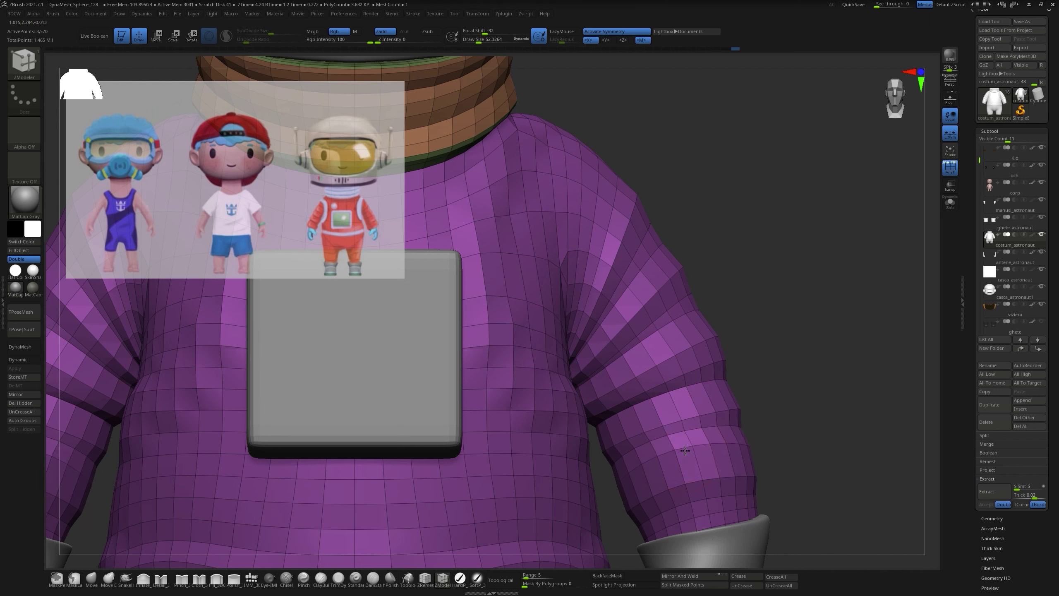
right_drag(685, 450, 762, 452)
right_drag(901, 377, 764, 345)
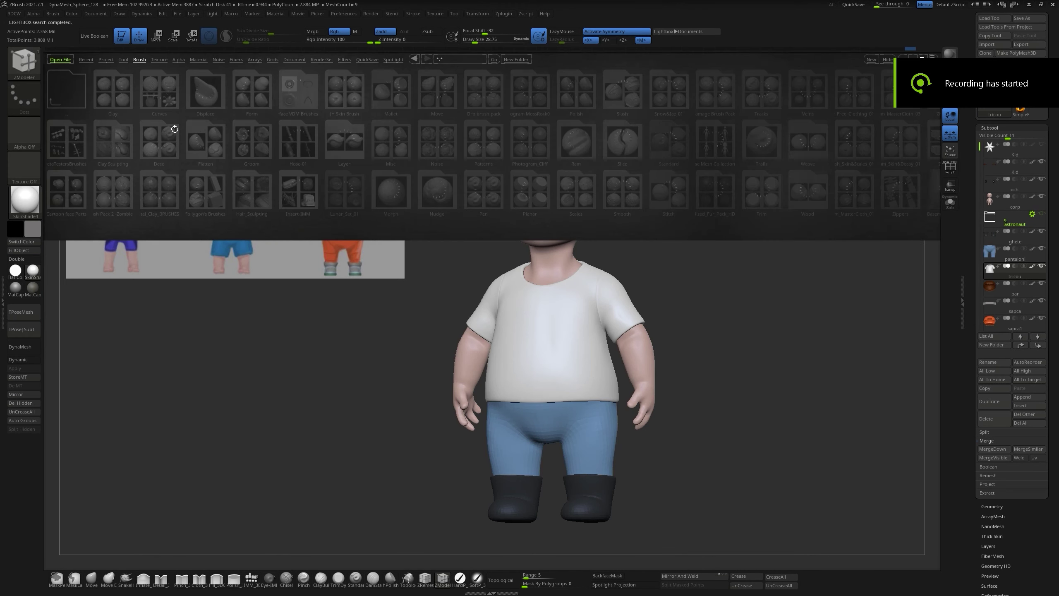
Step: Load the Folds brush with a curved fold alpha at Z Intensity 44 and sculpt a shirt crease
double_click(683, 90)
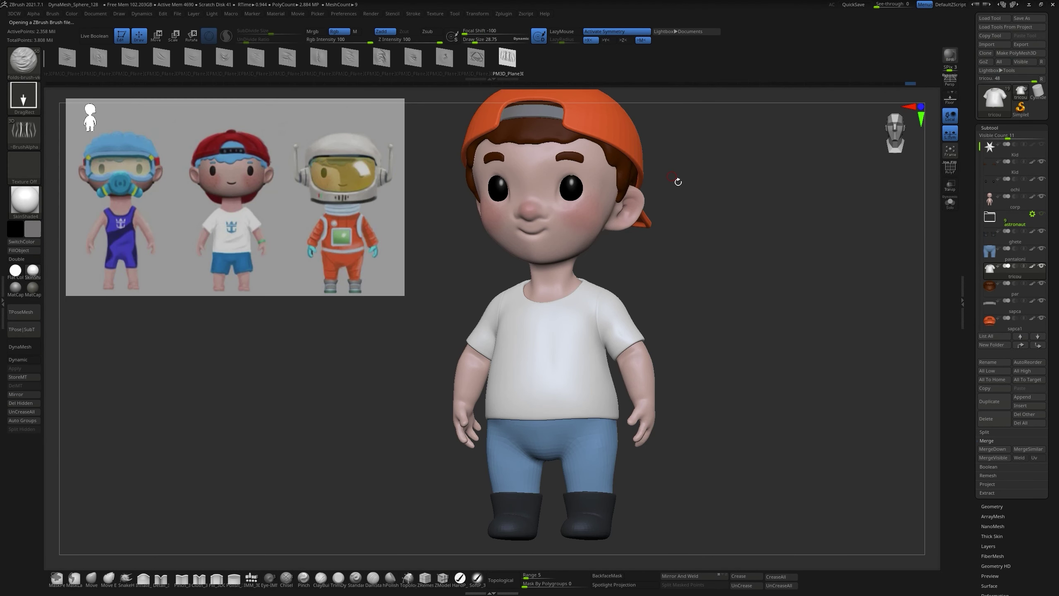
click(328, 55)
drag(434, 250, 535, 375)
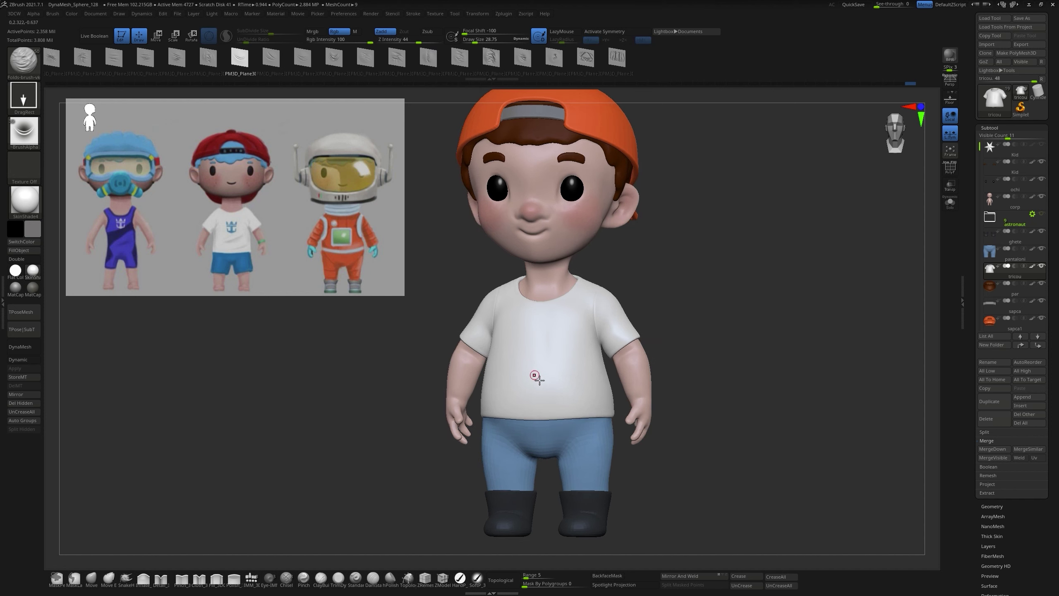
mouse_move(534, 281)
ctrl+right_down()
mouse_move(726, 321)
mouse_move(726, 255)
mouse_move(699, 316)
ctrl+right_up()
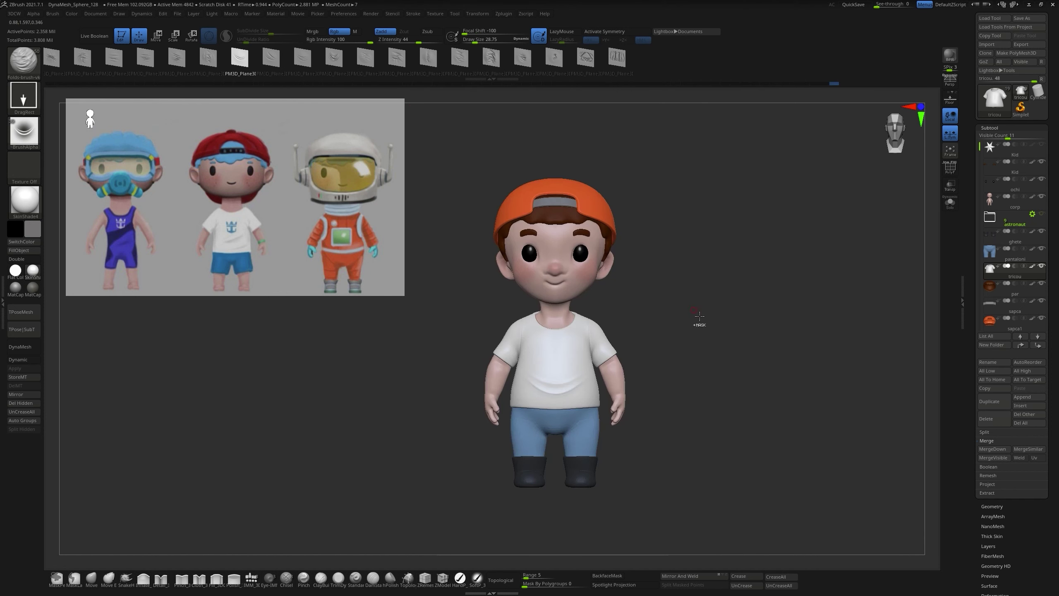
mouse_move(557, 392)
right_down()
mouse_move(625, 388)
mouse_move(592, 292)
right_up()
drag(538, 381, 594, 381)
Step: Turn on X symmetry and switch to a different fold alpha while orbiting the kid
right_drag(572, 359, 580, 418)
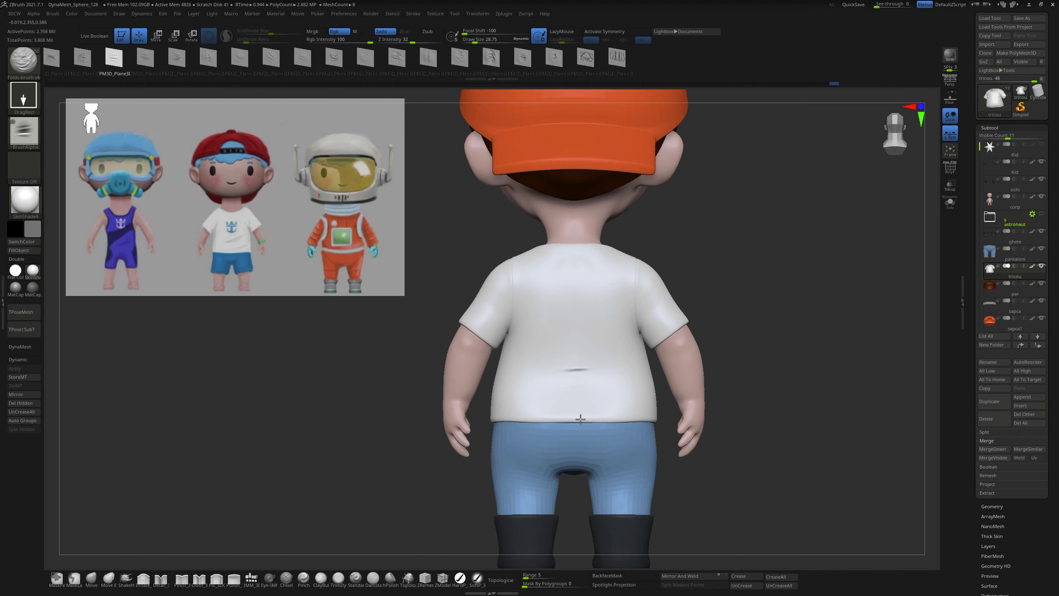
mouse_move(577, 378)
right_down()
mouse_move(709, 244)
mouse_move(724, 264)
mouse_move(795, 285)
right_up()
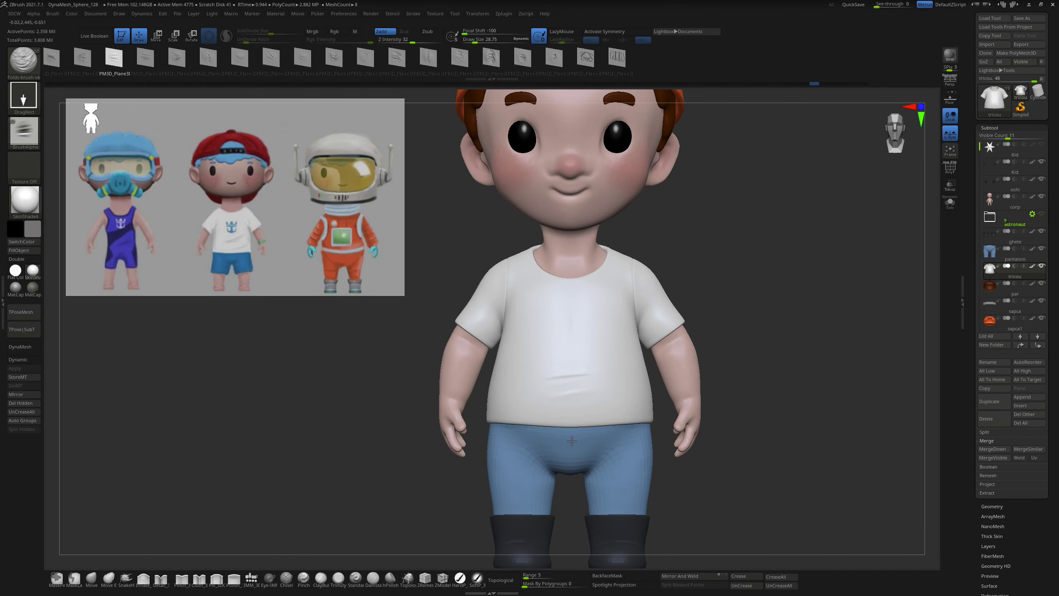
mouse_move(572, 441)
right_down()
mouse_move(771, 275)
mouse_move(579, 425)
mouse_move(758, 269)
mouse_move(723, 325)
right_up()
key(x)
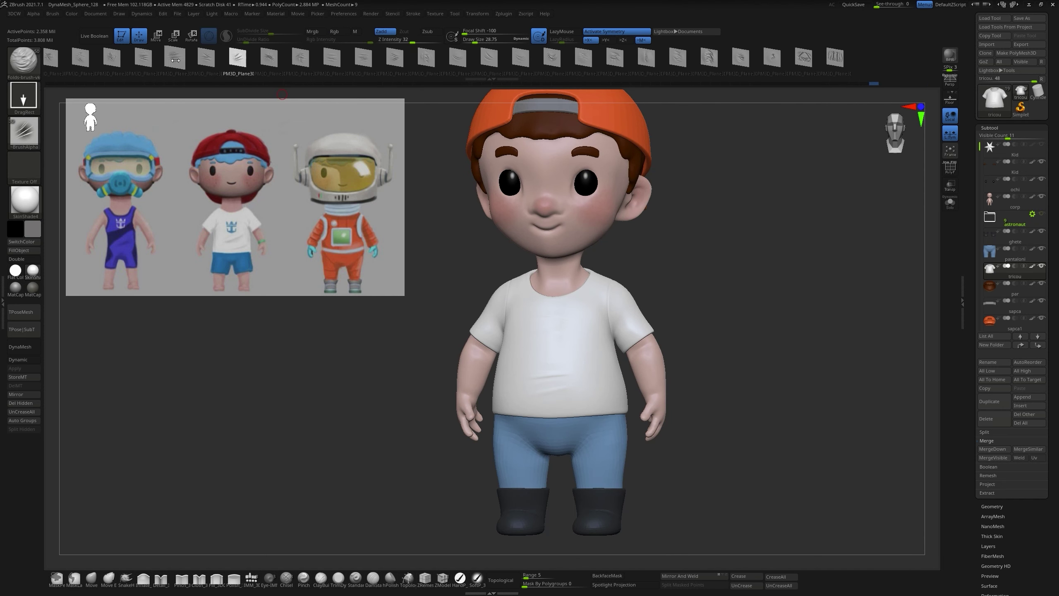
drag(175, 60, 125, 61)
click(119, 62)
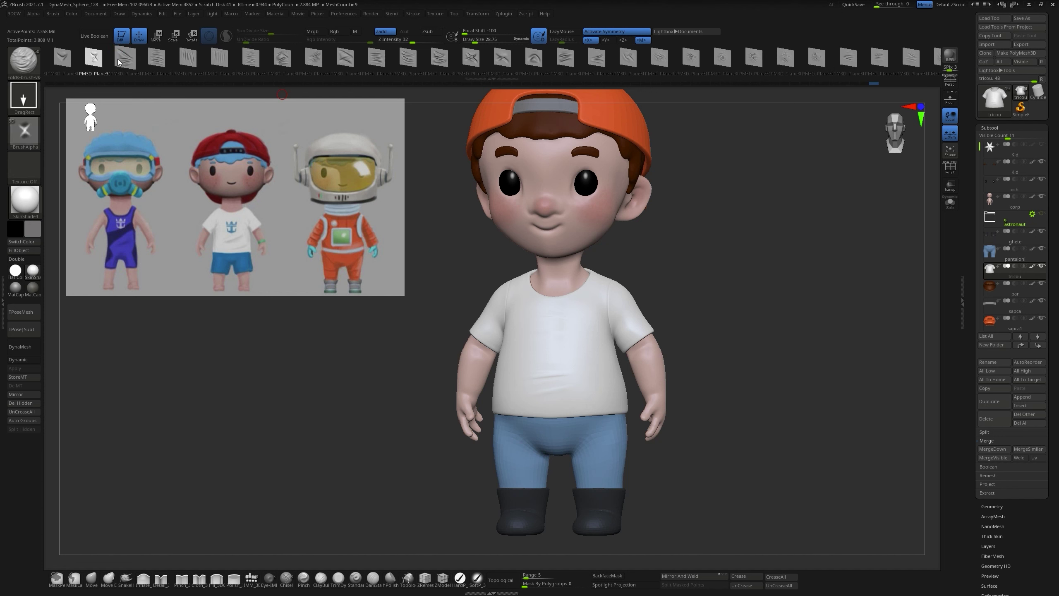
ctrl+right_drag(707, 275, 572, 293)
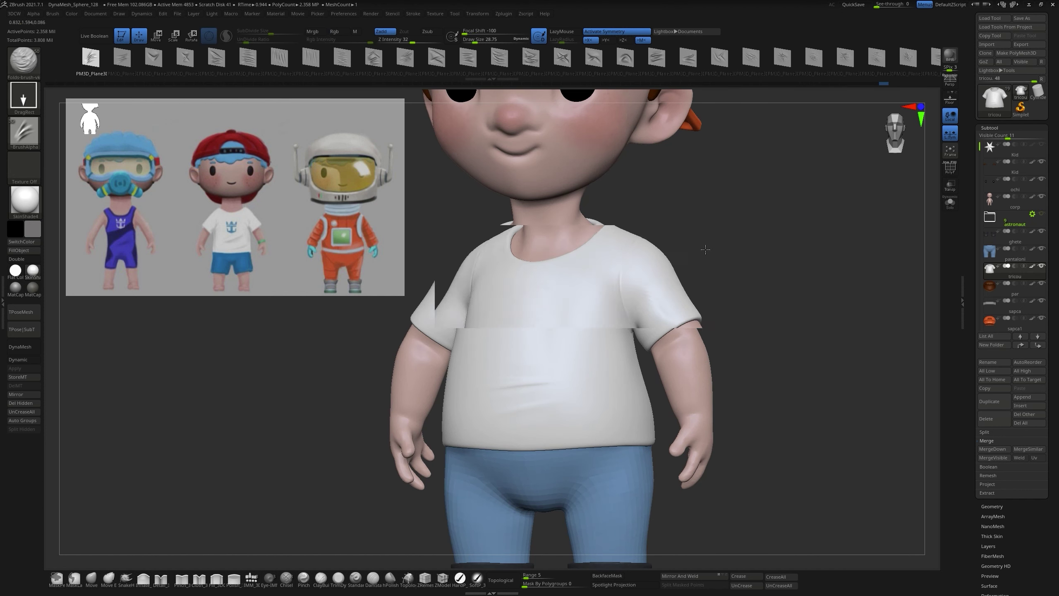
mouse_move(705, 250)
right_down()
mouse_move(591, 364)
mouse_move(603, 356)
right_up()
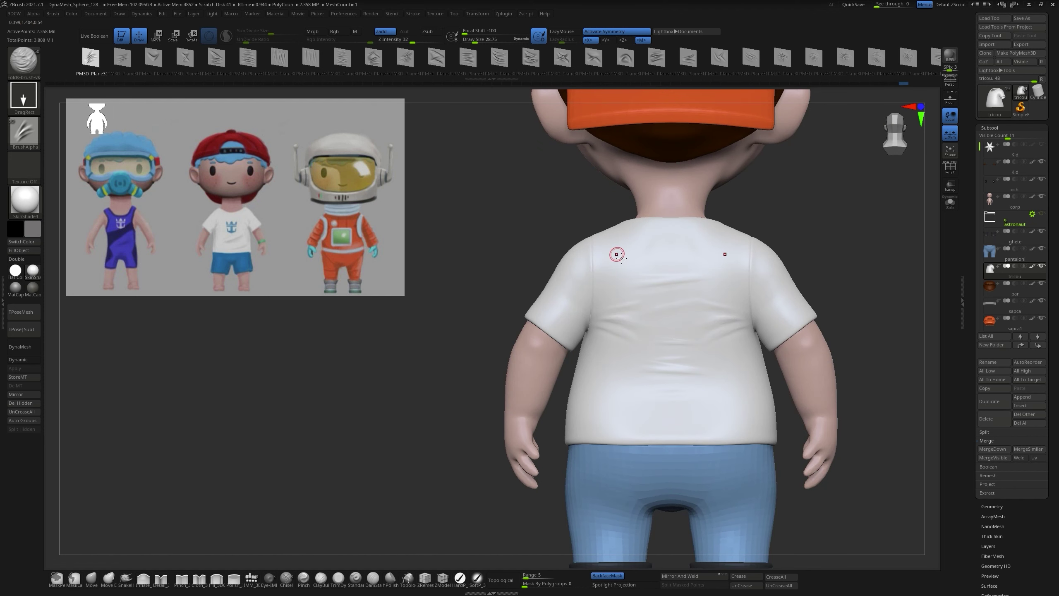
mouse_move(630, 217)
right_down()
mouse_move(619, 310)
mouse_move(702, 251)
mouse_move(659, 310)
mouse_move(654, 257)
mouse_move(704, 293)
mouse_move(666, 294)
mouse_move(695, 439)
mouse_move(649, 384)
right_up()
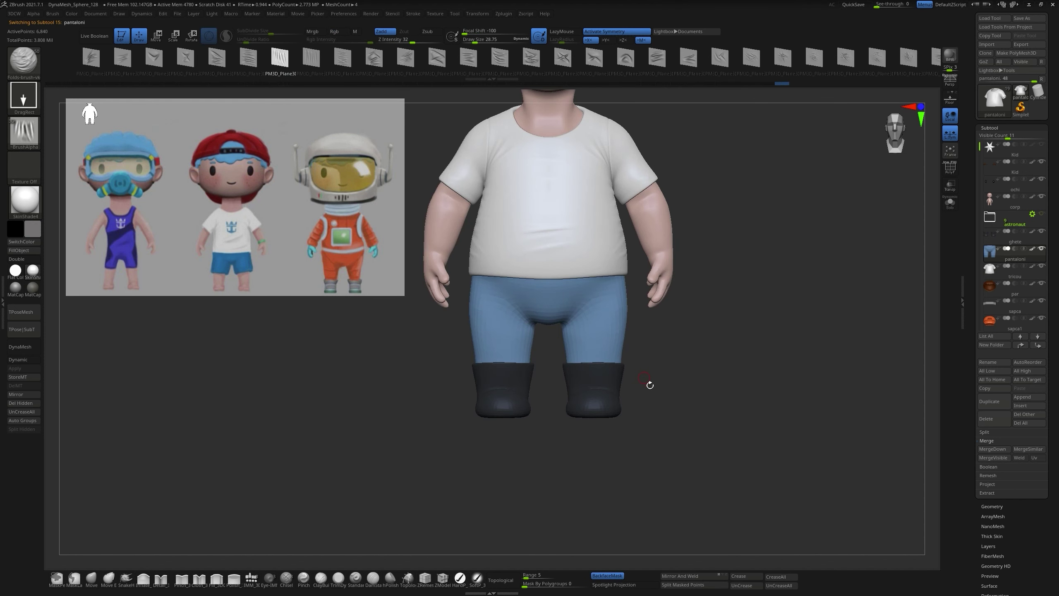
Step: Snap to front view, select ghete, and drag sapca1 out of the astronaut folder
ctrl+right_drag(593, 332, 584, 307)
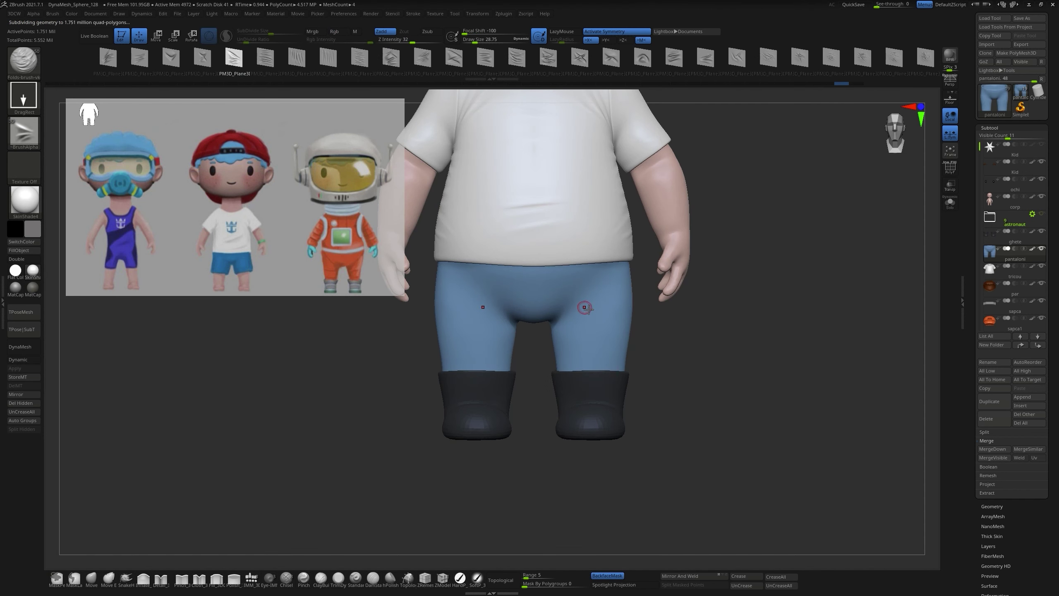
mouse_move(699, 340)
right_down()
mouse_move(585, 295)
mouse_move(474, 354)
mouse_move(527, 343)
mouse_move(619, 391)
right_up()
key(f)
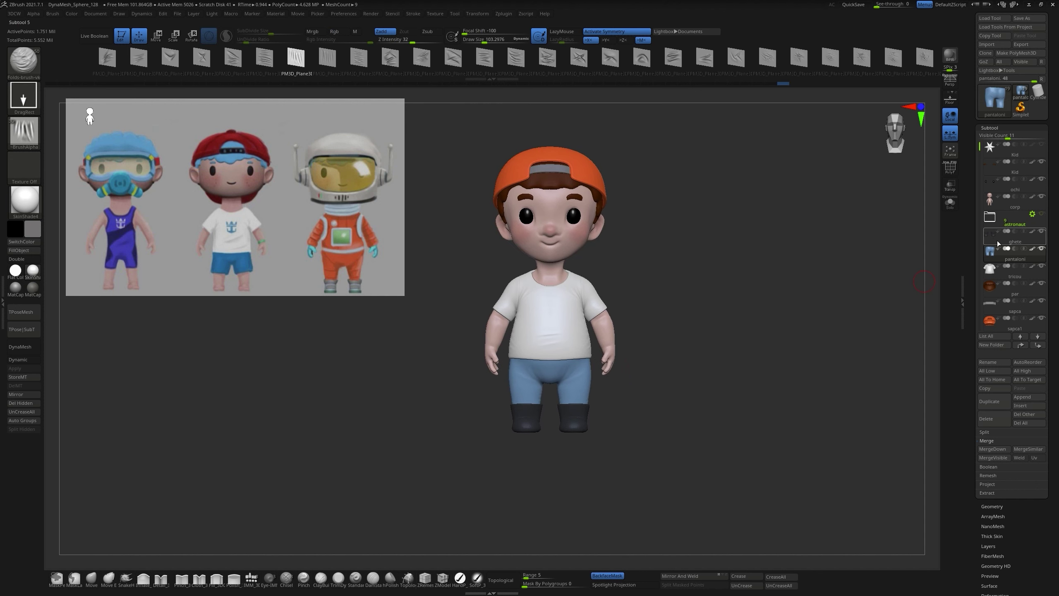
click(998, 240)
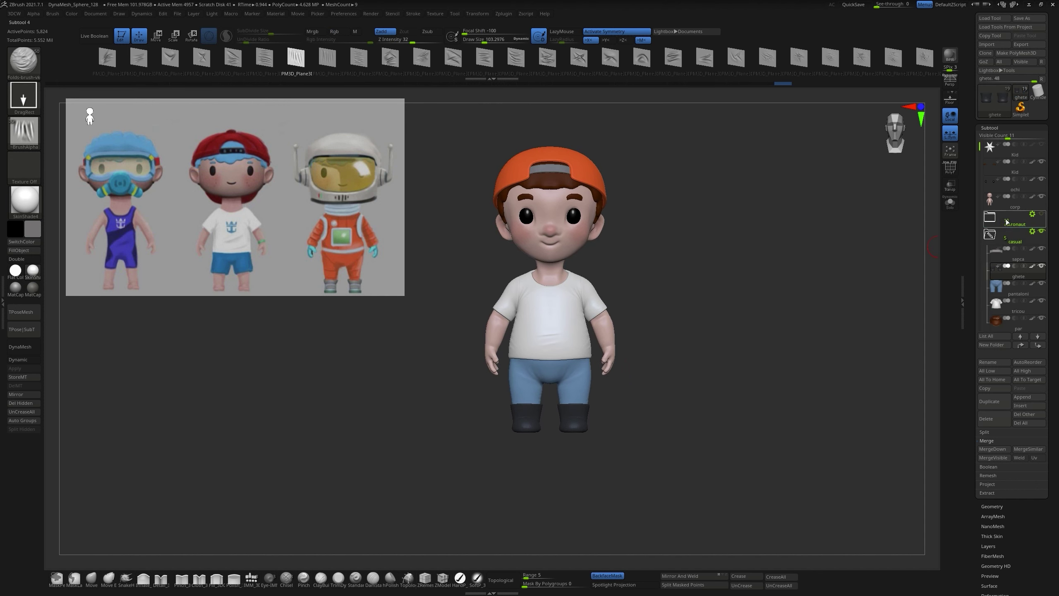
drag(995, 269, 988, 236)
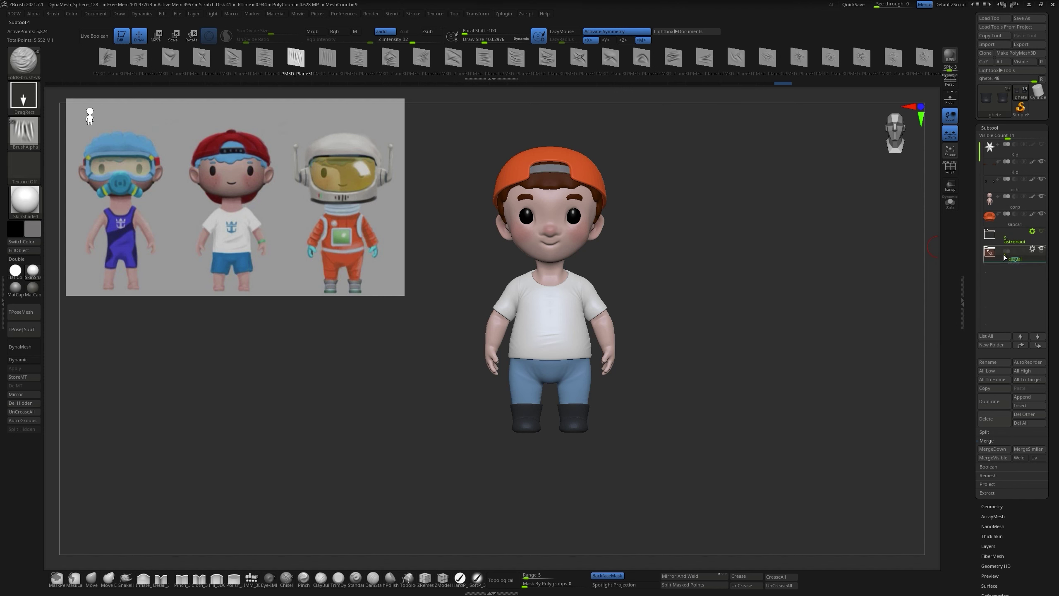
Step: Hide the casual outfit and show the astronaut outfit with the corp body active
click(1041, 231)
click(1014, 200)
click(1042, 213)
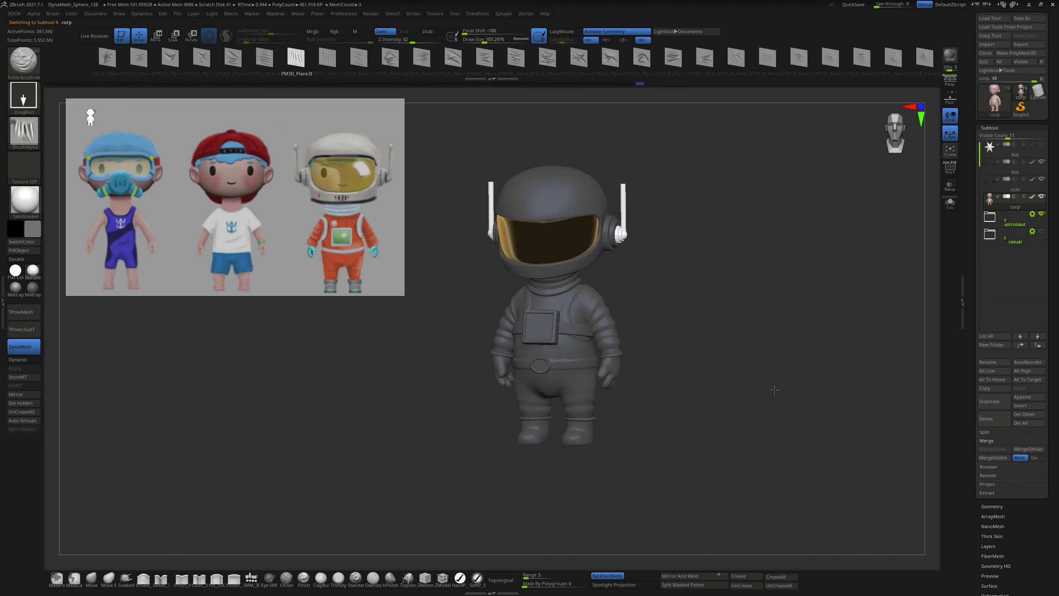
drag(341, 380, 692, 338)
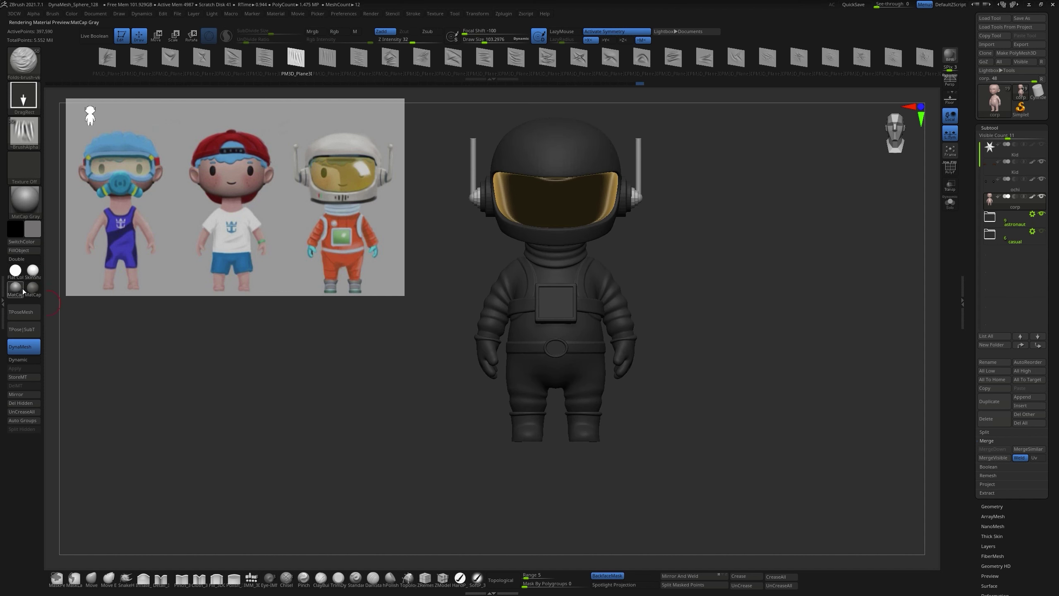
Step: Expand the astronaut folder and orbit to inspect the astronaut and casual kid
click(999, 255)
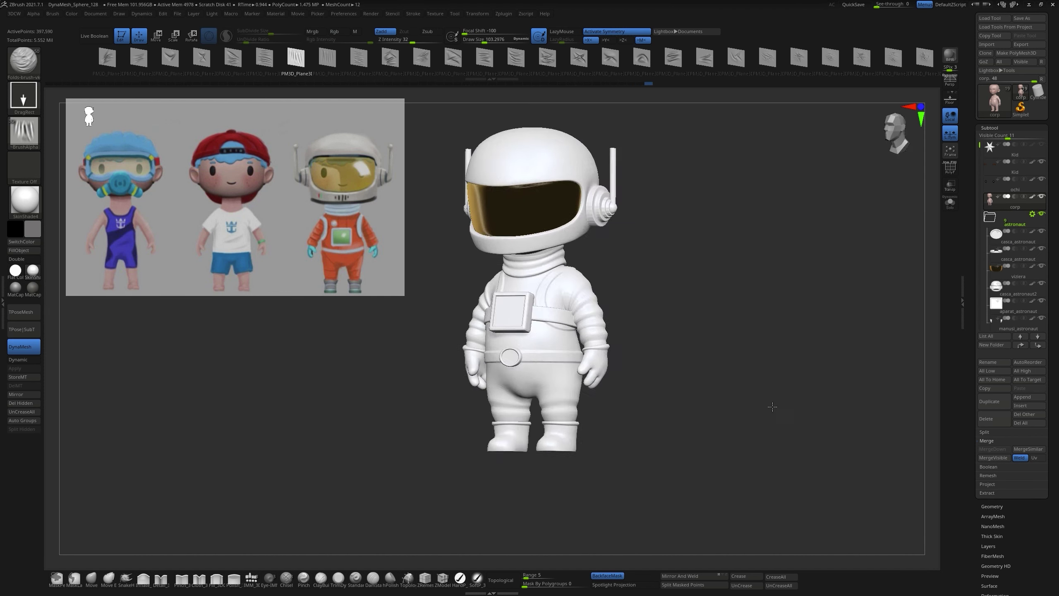
drag(750, 417, 795, 419)
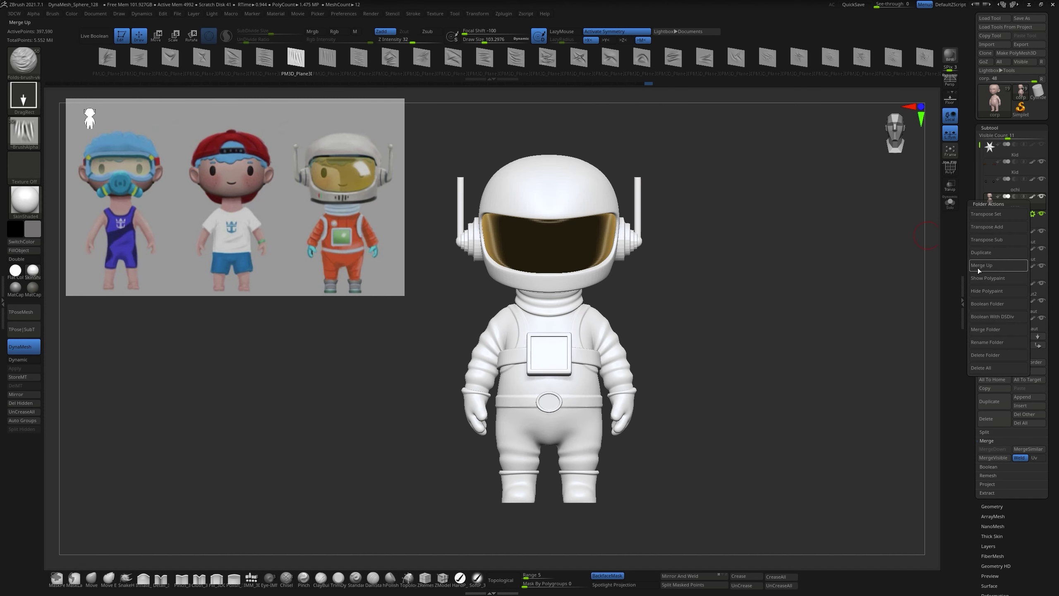
drag(769, 361, 698, 328)
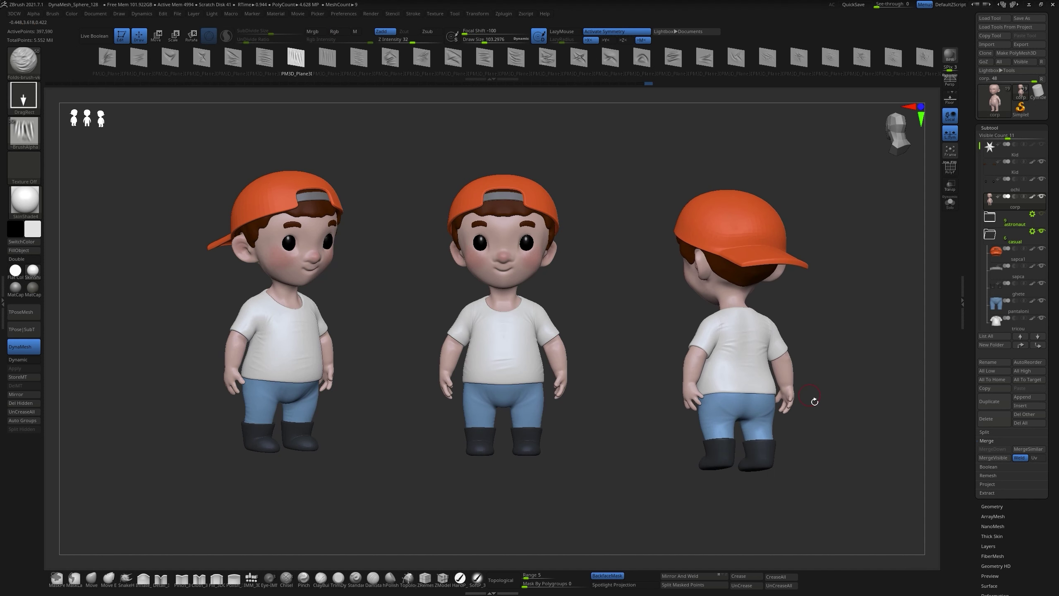
drag(813, 402, 816, 418)
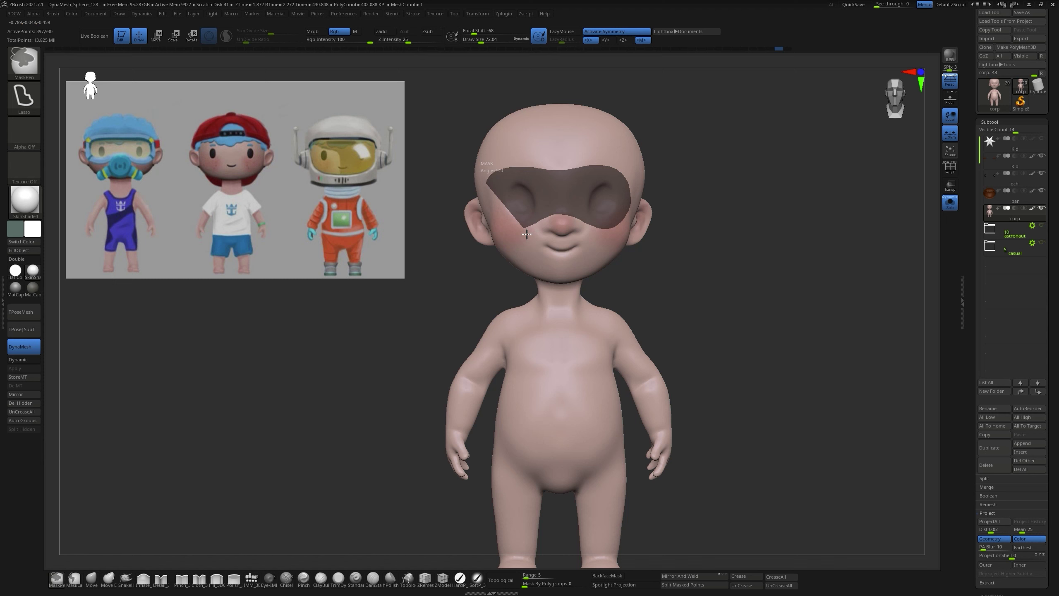
Step: Mask a band across the kid's eyes from a front view and extract it as its own piece
drag(526, 234, 711, 142)
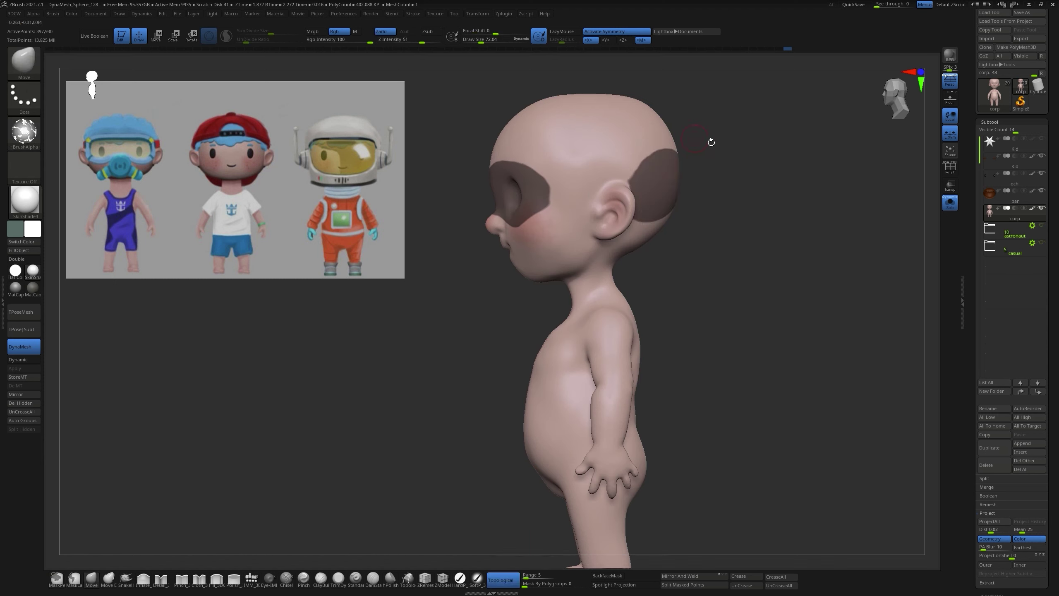
right_drag(621, 125, 521, 169)
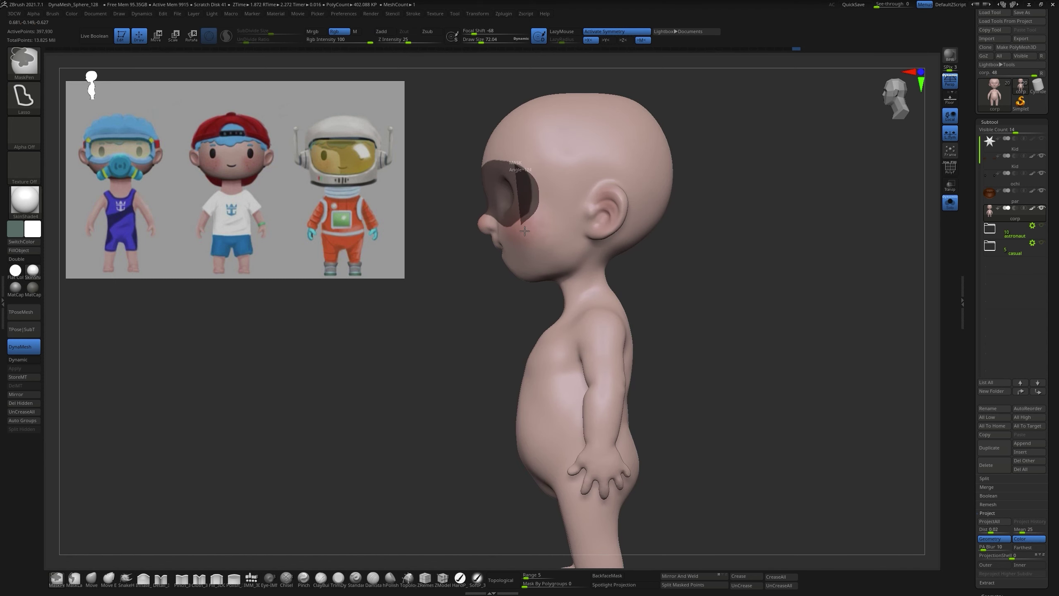
mouse_move(650, 158)
right_down()
mouse_move(704, 172)
mouse_move(685, 166)
mouse_move(530, 209)
right_up()
mouse_move(602, 213)
right_down()
mouse_move(780, 205)
mouse_move(764, 225)
right_up()
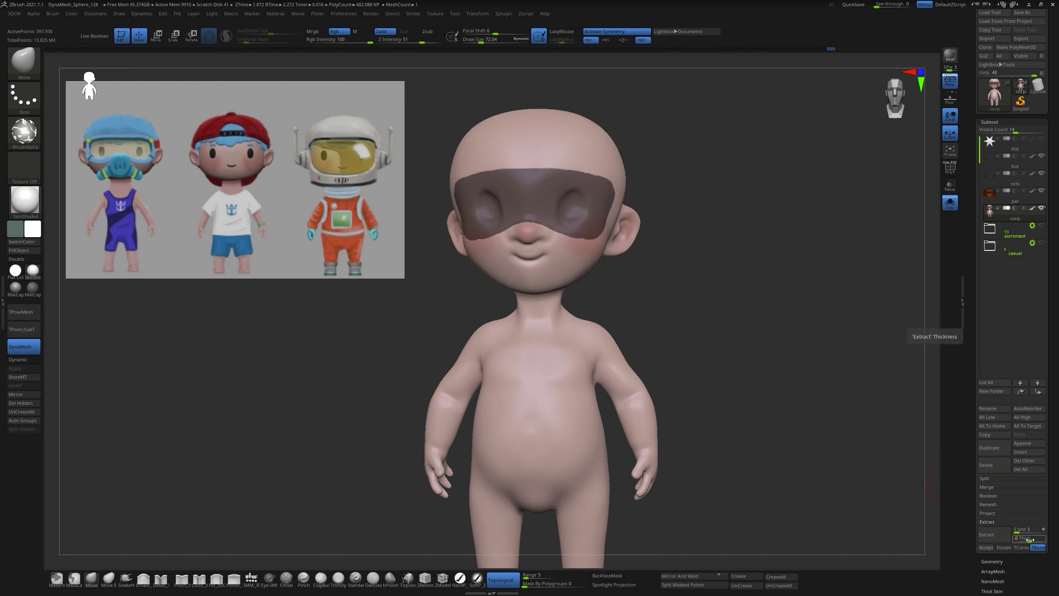
drag(682, 334, 642, 364)
click(217, 577)
Step: Open Geometry for the extracted goggle band, check its fit on the head, and solo it
click(991, 560)
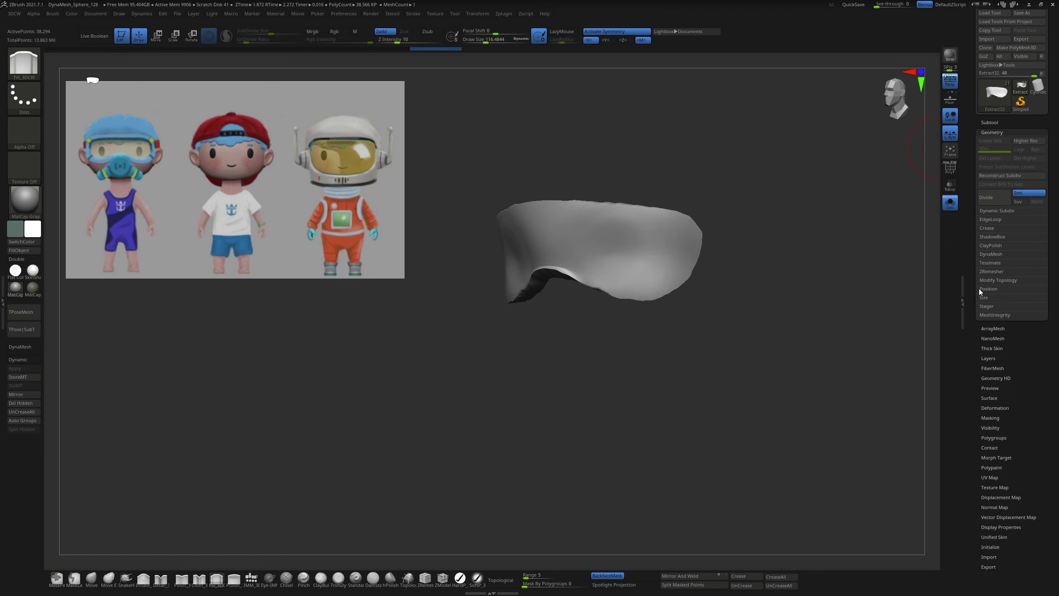
shift+drag(563, 262, 339, 586)
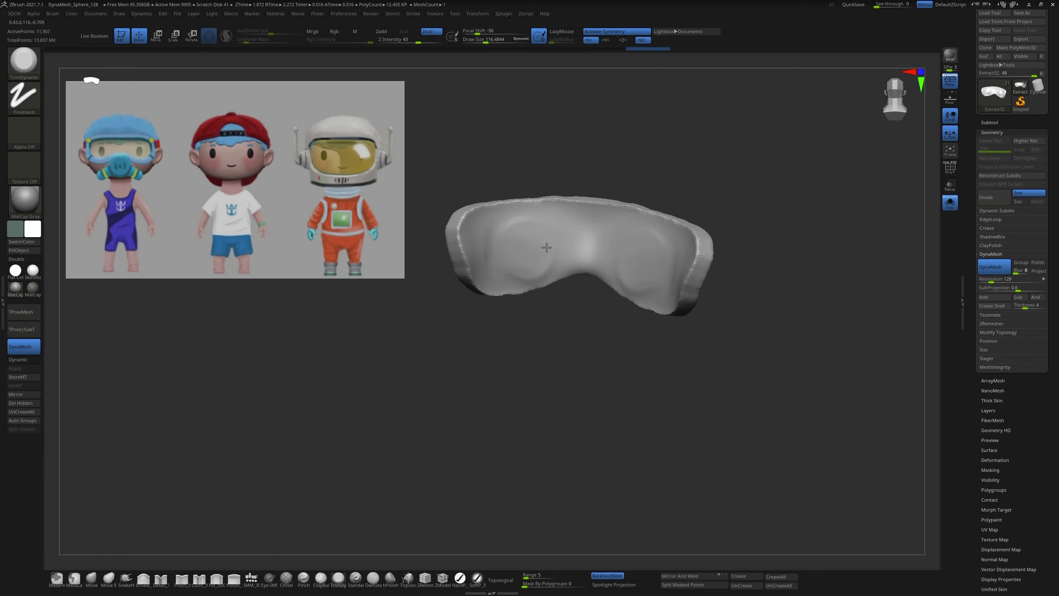
mouse_move(521, 371)
mouse_down()
mouse_move(648, 370)
mouse_move(545, 445)
mouse_up()
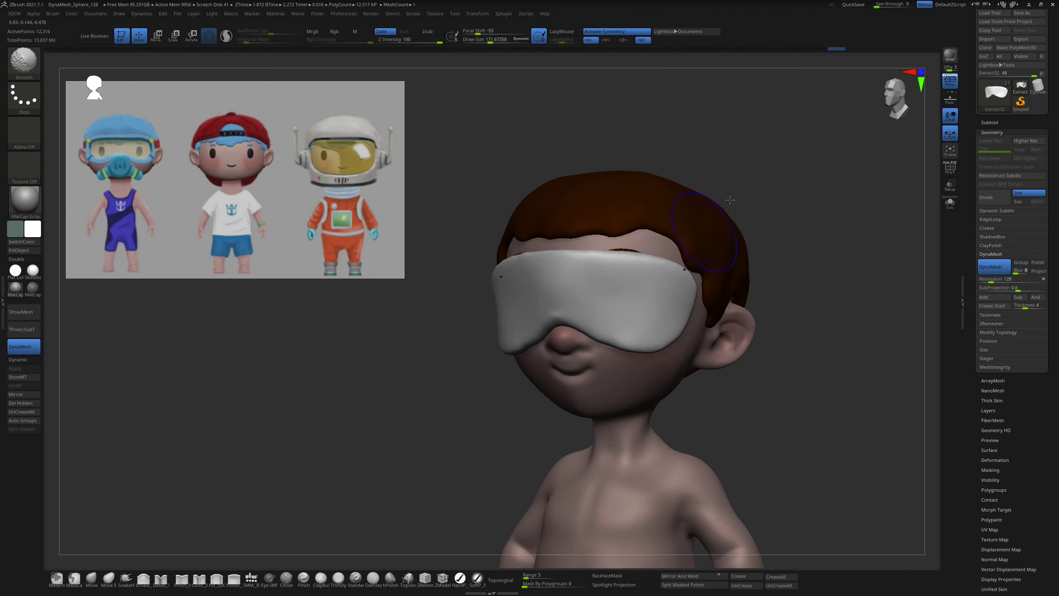
mouse_move(730, 200)
mouse_down()
mouse_move(839, 174)
mouse_move(657, 256)
mouse_up()
click(950, 202)
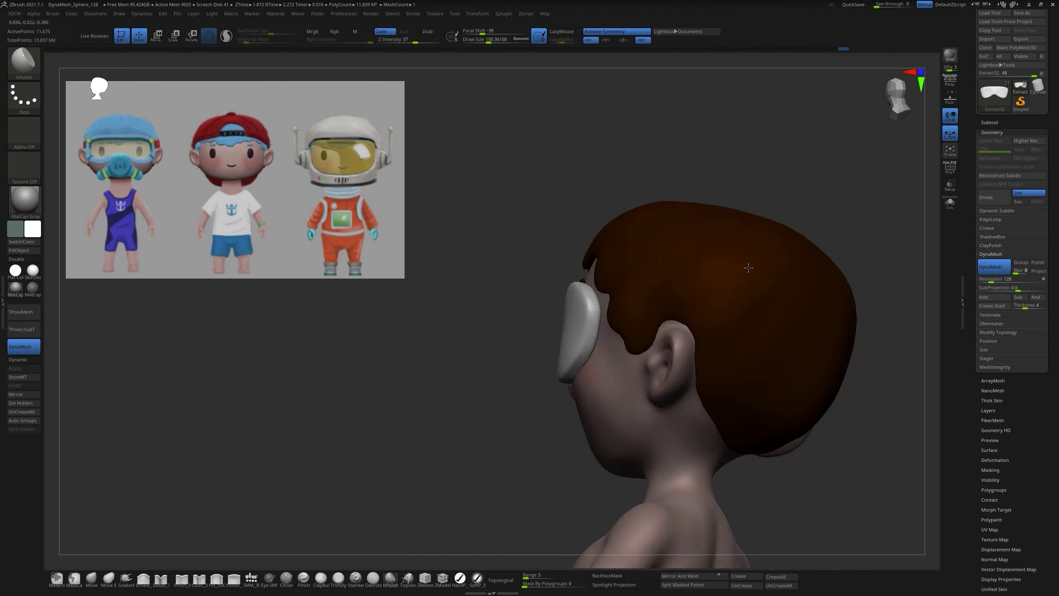
Step: Cut the lens opening with KnifeLasso and inspect the hollow goggle frame from several angles
key(b)
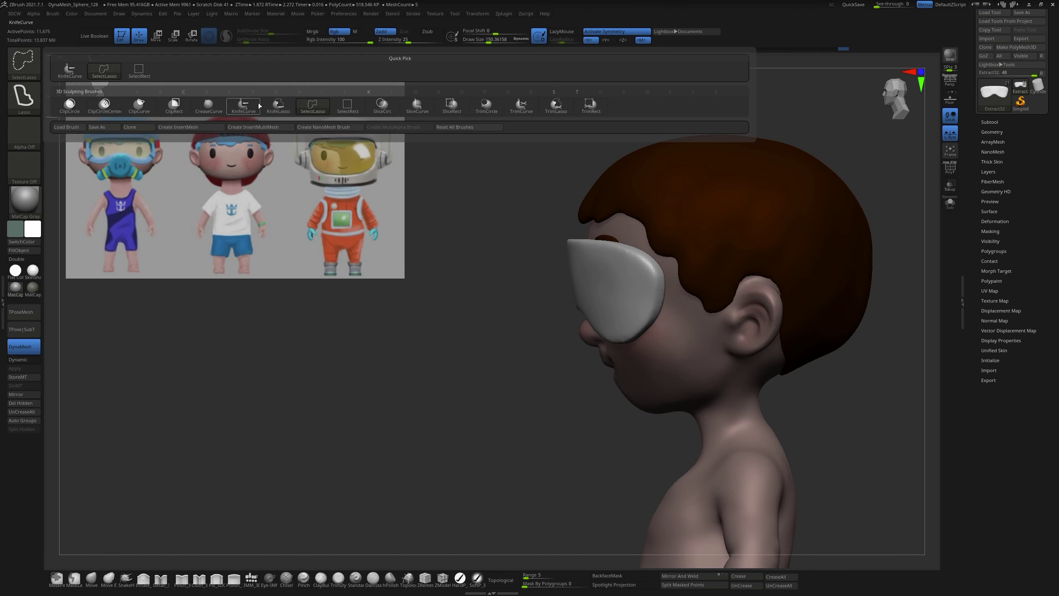
click(278, 104)
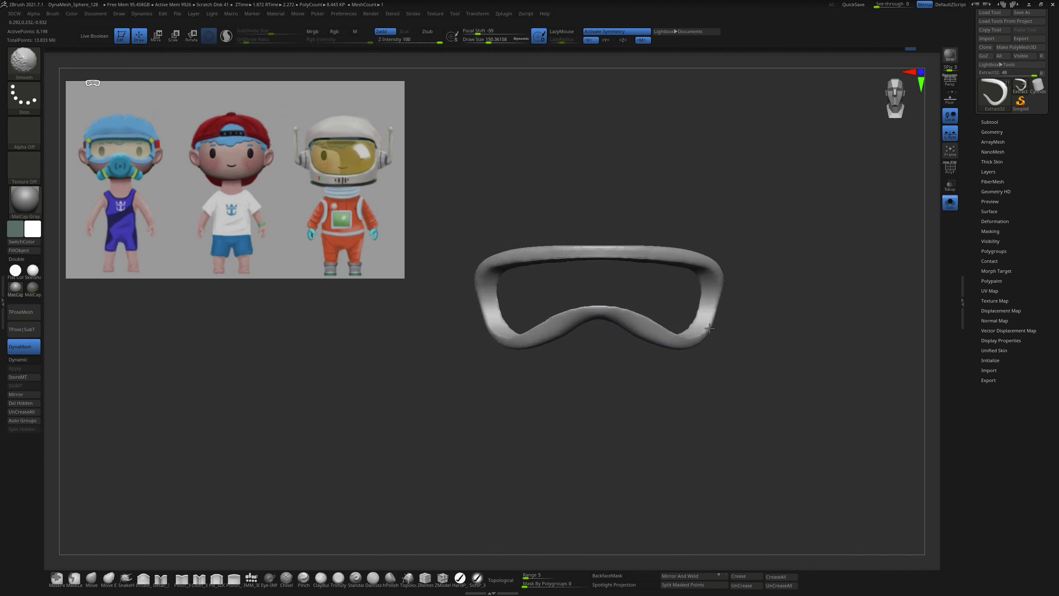
drag(539, 445, 716, 335)
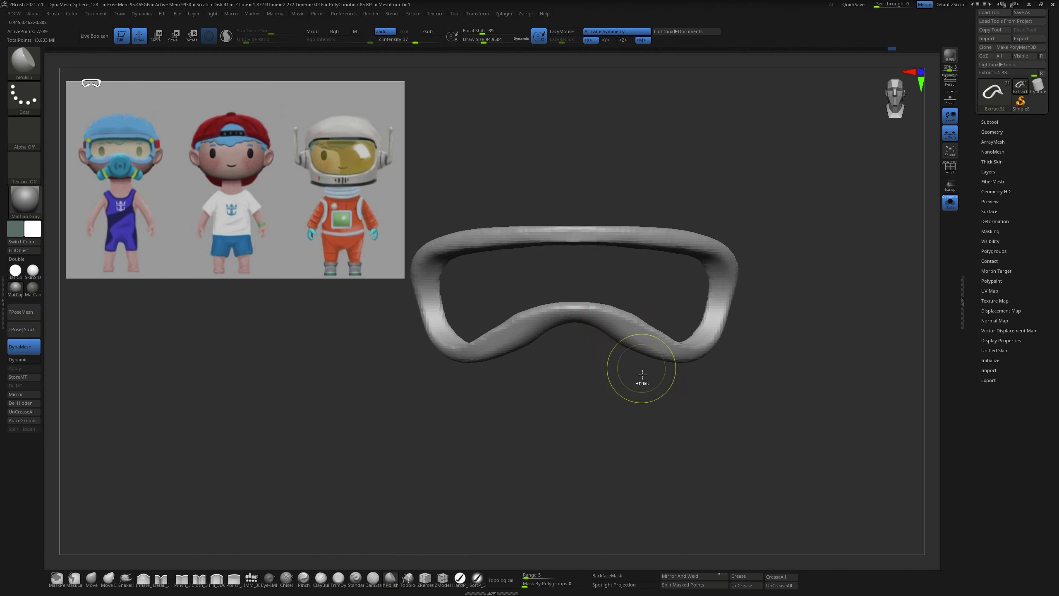
mouse_move(637, 371)
mouse_down()
mouse_move(641, 267)
mouse_move(582, 313)
mouse_up()
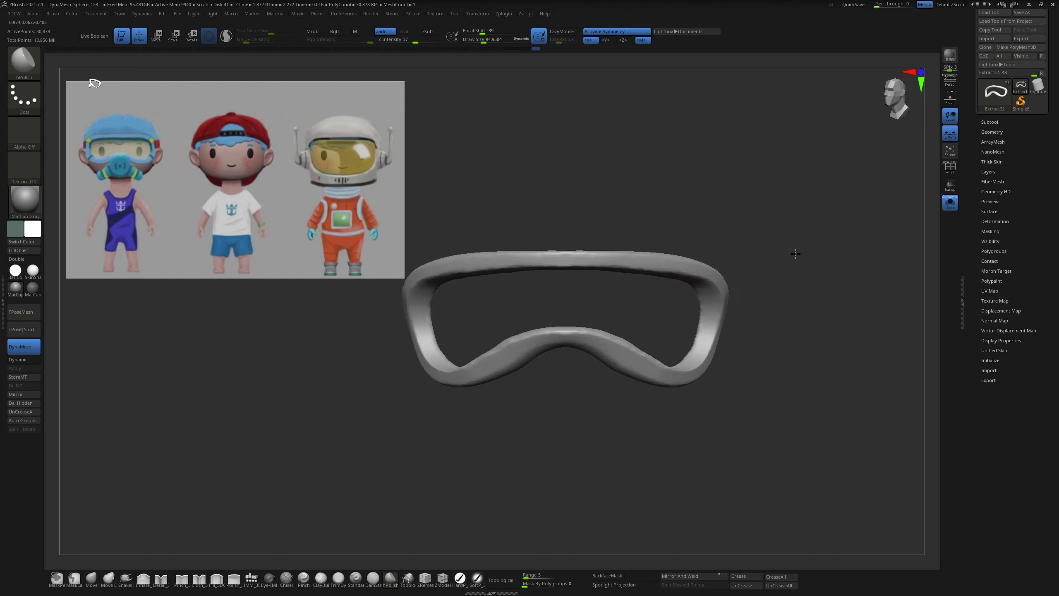
key(s)
drag(565, 379, 600, 419)
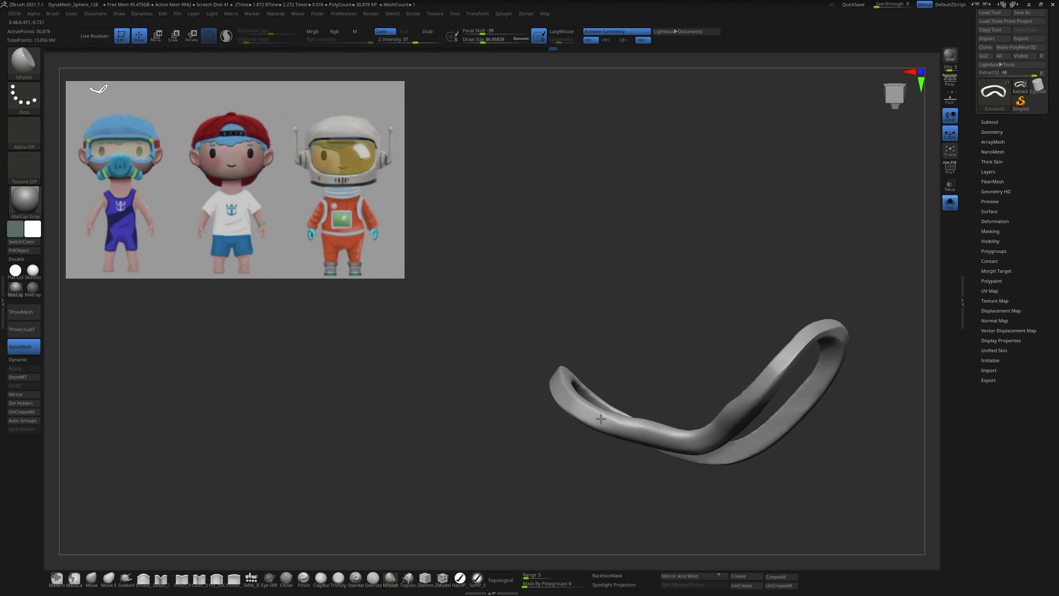
mouse_move(731, 428)
mouse_down()
mouse_move(809, 359)
mouse_move(692, 445)
mouse_up()
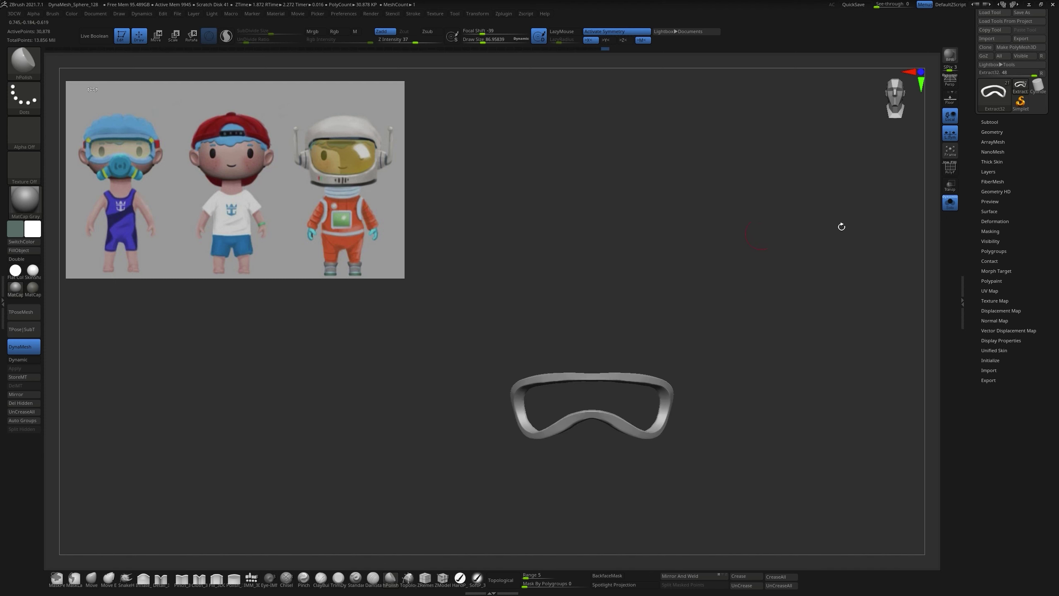
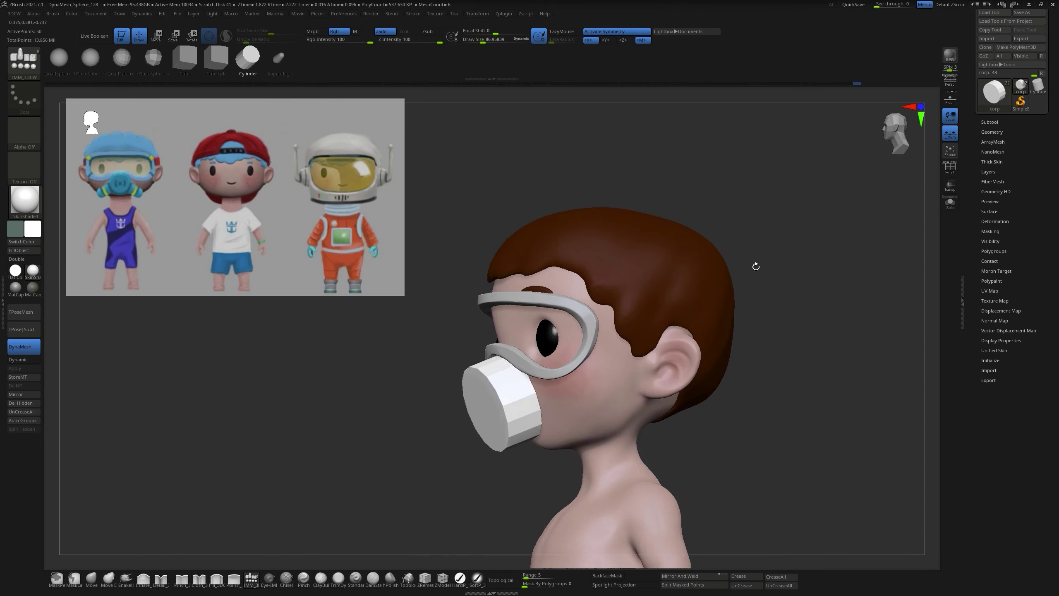
Step: Select the QuadSphere-4 hinge subtool and enable Dynamic Subdiv so the goggle hinges look smooth
drag(756, 266, 267, 472)
click(152, 57)
click(992, 132)
key(r)
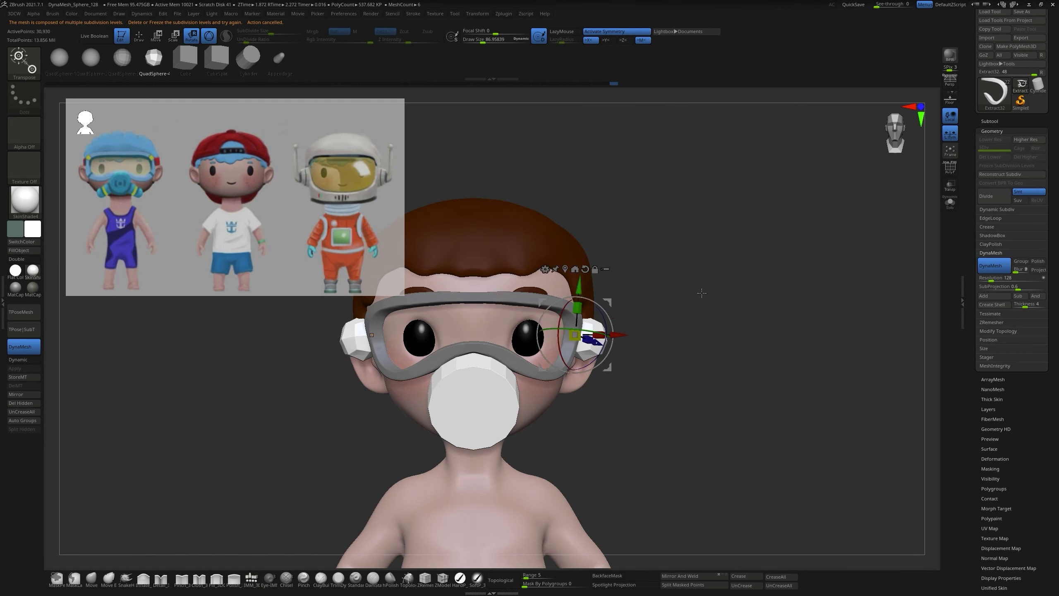
mouse_move(792, 293)
mouse_down()
mouse_move(709, 284)
mouse_move(735, 280)
mouse_move(626, 288)
mouse_move(707, 298)
mouse_move(786, 231)
mouse_move(708, 250)
mouse_up()
key(q)
key(d)
click(519, 186)
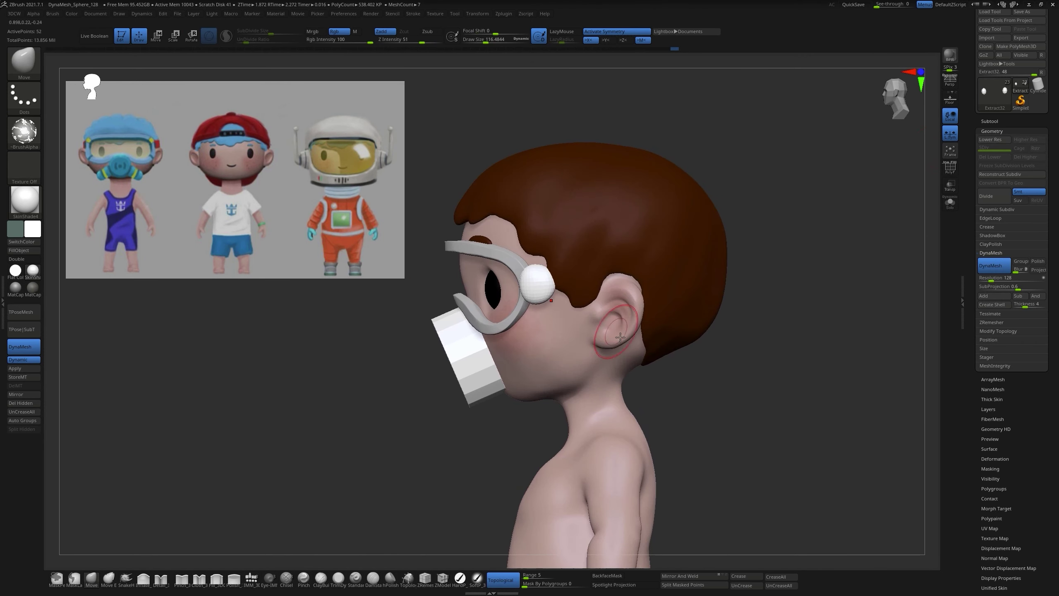
Step: Trace topology curves for the strap around the back of the head from the goggles
alt+drag(780, 279, 586, 288)
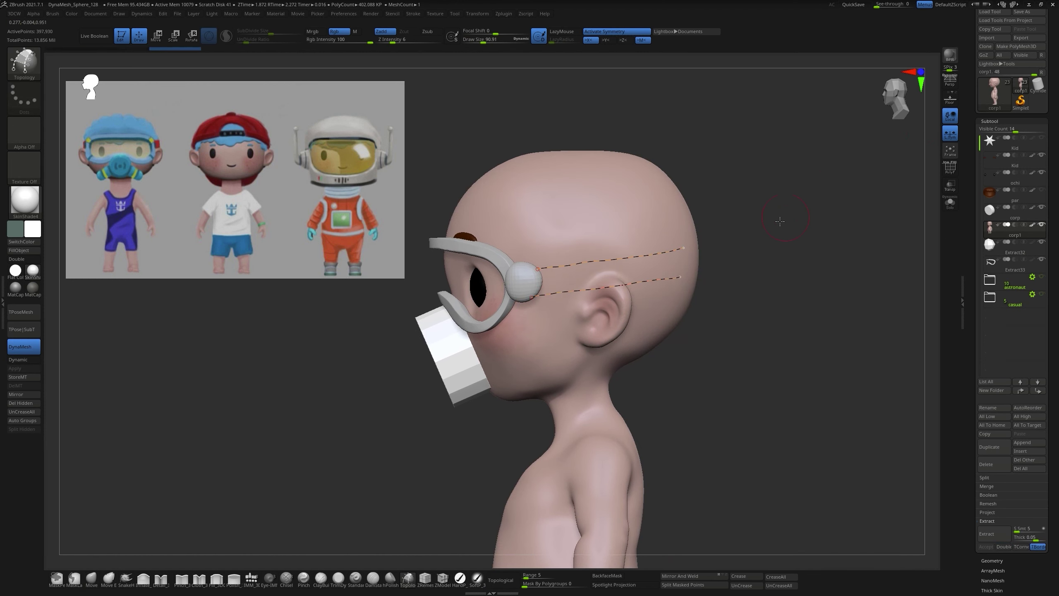
mouse_move(780, 221)
mouse_down()
mouse_move(729, 234)
mouse_move(784, 234)
mouse_move(667, 292)
mouse_up()
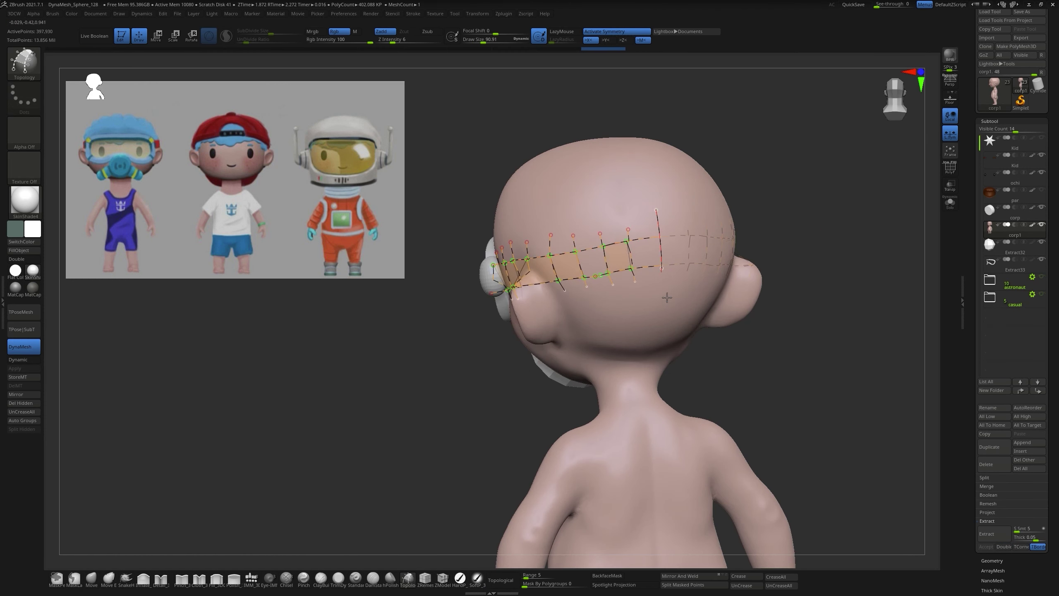
drag(600, 247, 659, 237)
drag(785, 144, 647, 202)
drag(793, 187, 653, 296)
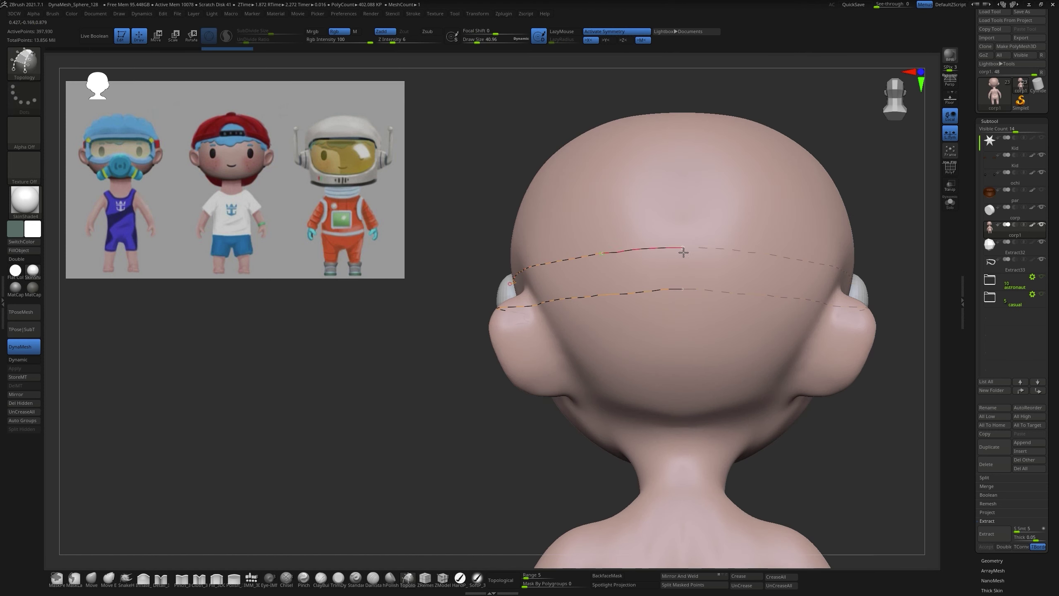
drag(683, 252, 508, 310)
Step: Generate the strap mesh along the curves with a set thickness and show its wireframe
click(537, 256)
mouse_move(826, 188)
mouse_down()
mouse_move(855, 138)
mouse_move(813, 229)
mouse_move(780, 208)
mouse_move(762, 248)
mouse_up()
key(shift+f)
key(ctrl)
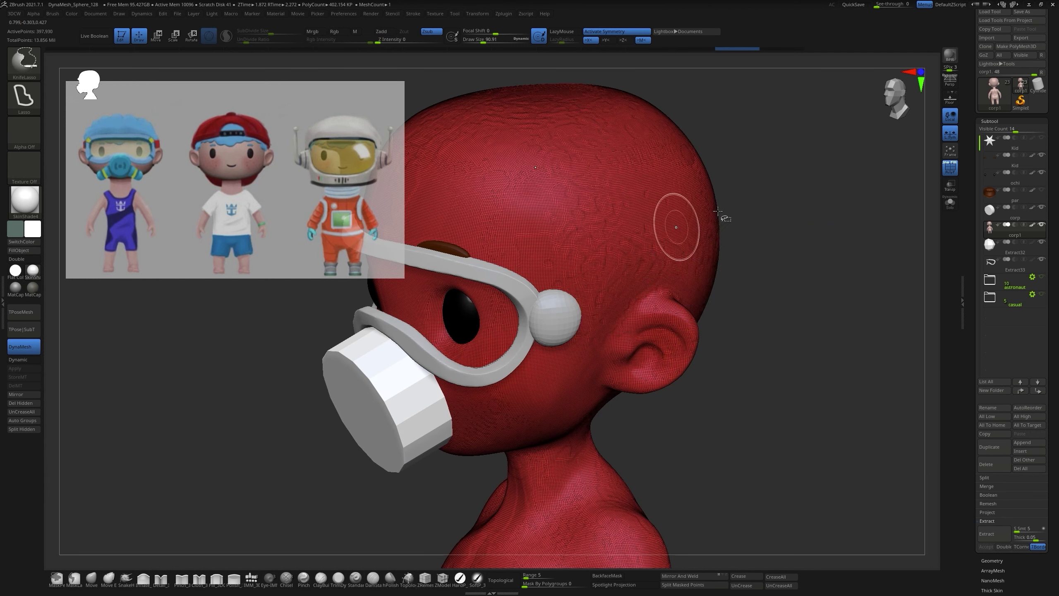
Step: Reposition the band so it wraps the head and meets the goggle hinges
mouse_move(718, 211)
mouse_down()
mouse_move(826, 253)
mouse_move(688, 251)
mouse_move(719, 273)
mouse_up()
click(950, 203)
click(950, 202)
key(w)
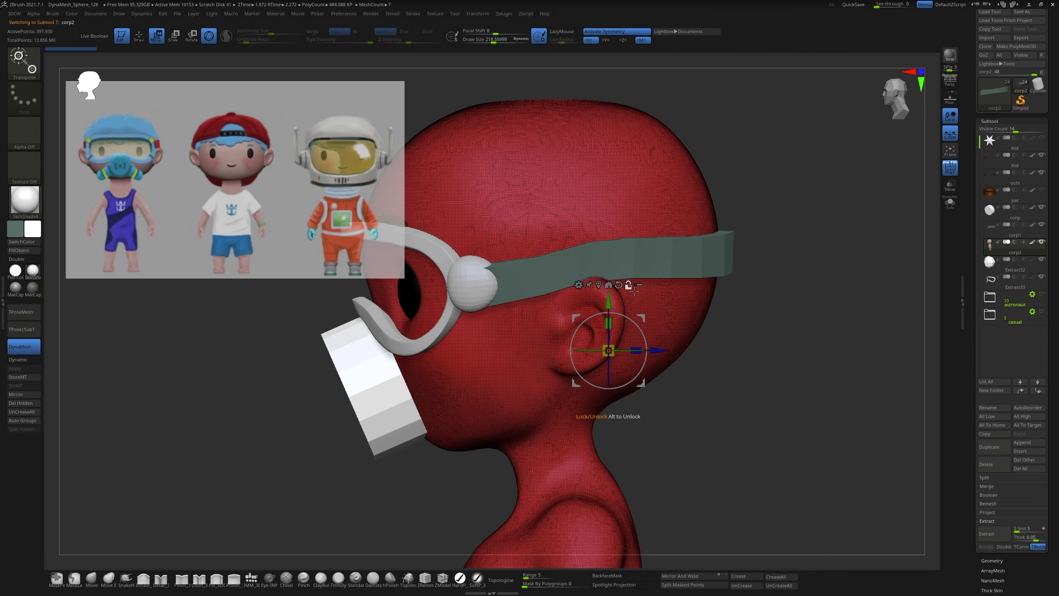
click(619, 239)
key(q)
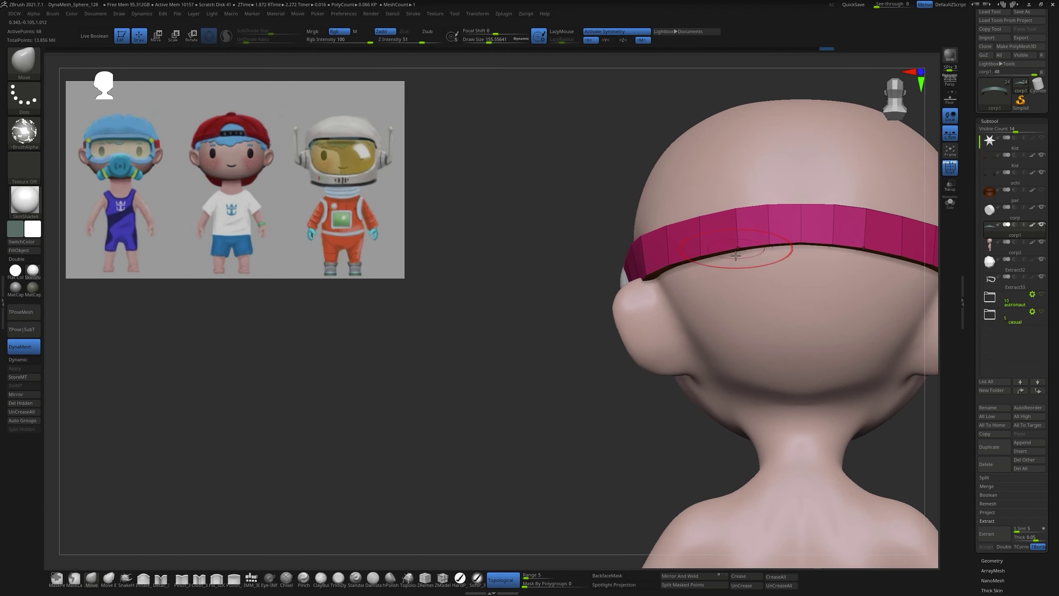
drag(780, 184, 868, 179)
drag(683, 235, 788, 185)
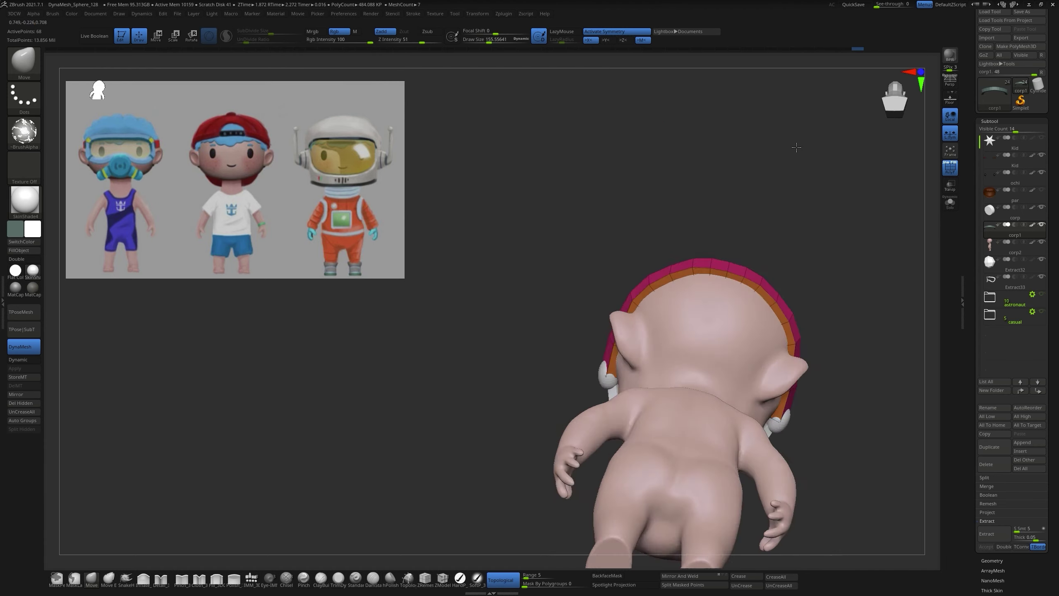
Step: Thicken the band with ZModeler and fill it dark green
key(b)
key(z)
key(m)
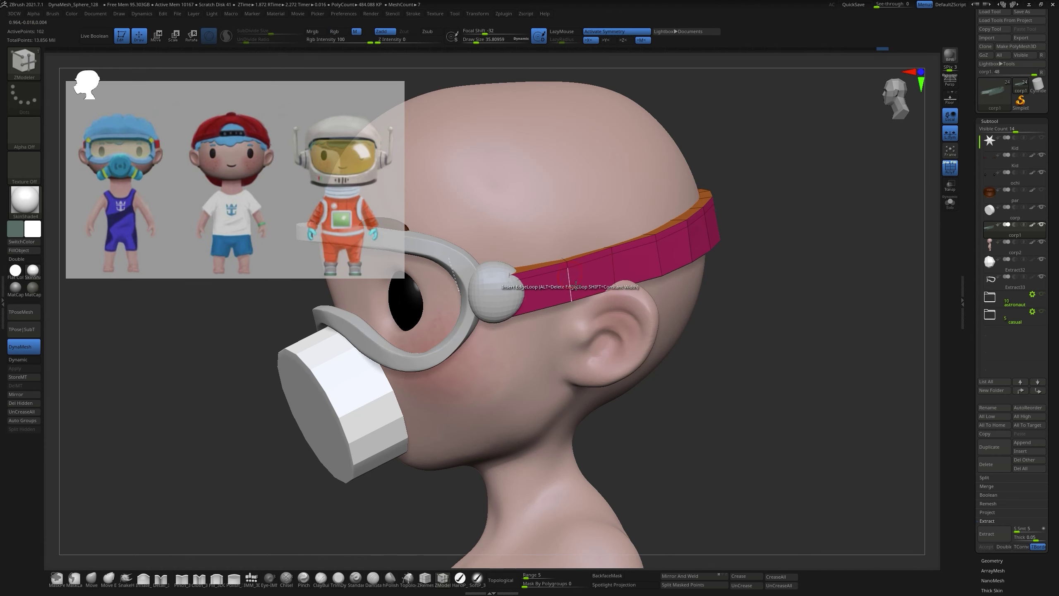
click(30, 251)
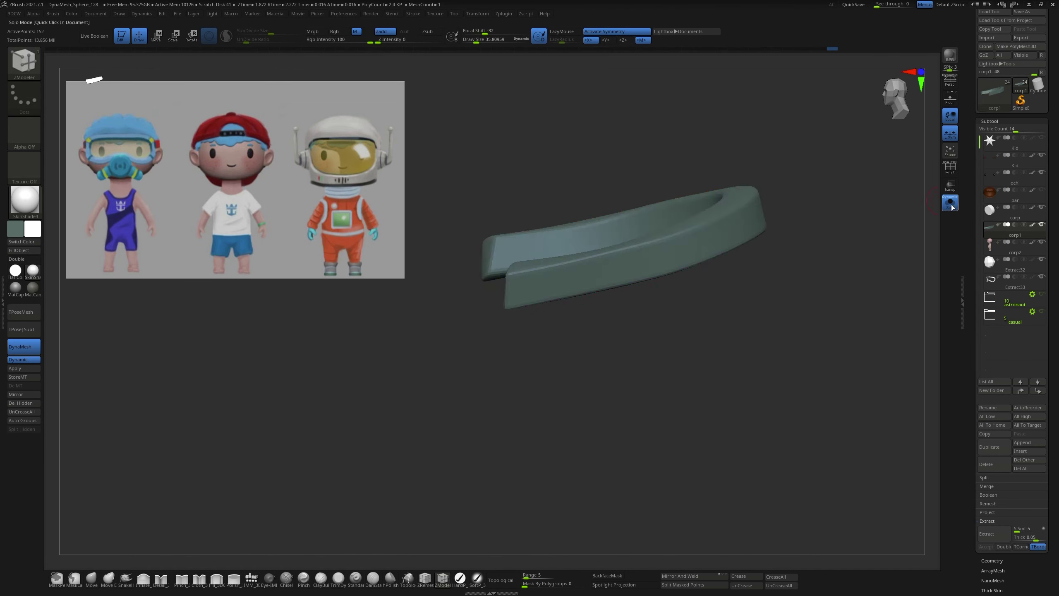
Step: Orbit to a side profile of the kid's body
drag(330, 359, 821, 158)
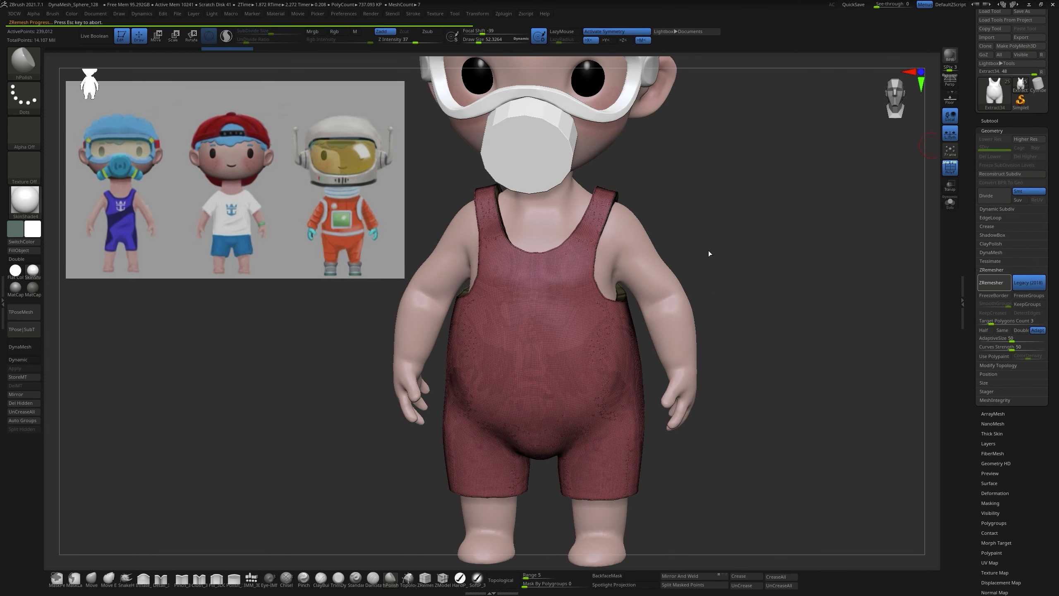
Step: Inspect the remeshed overalls' quad wireframe in PolyFrame and Solo from a side view
mouse_move(710, 293)
mouse_down()
mouse_move(776, 220)
mouse_move(536, 308)
mouse_up()
key(b)
key(m)
key(v)
key(shift+alt+s)
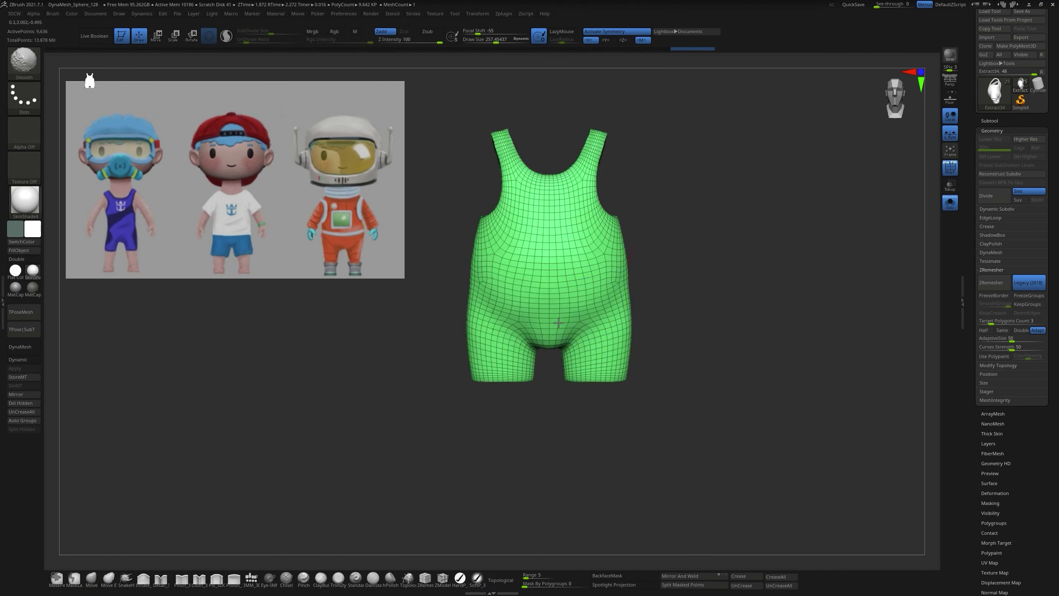
mouse_move(708, 265)
mouse_down()
mouse_move(754, 263)
mouse_move(799, 237)
mouse_up()
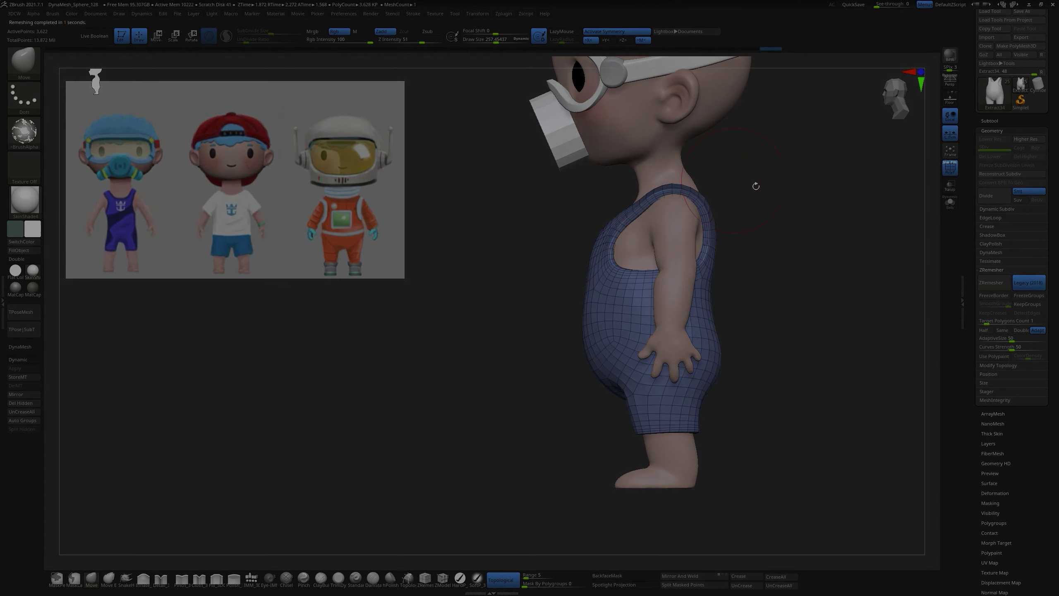